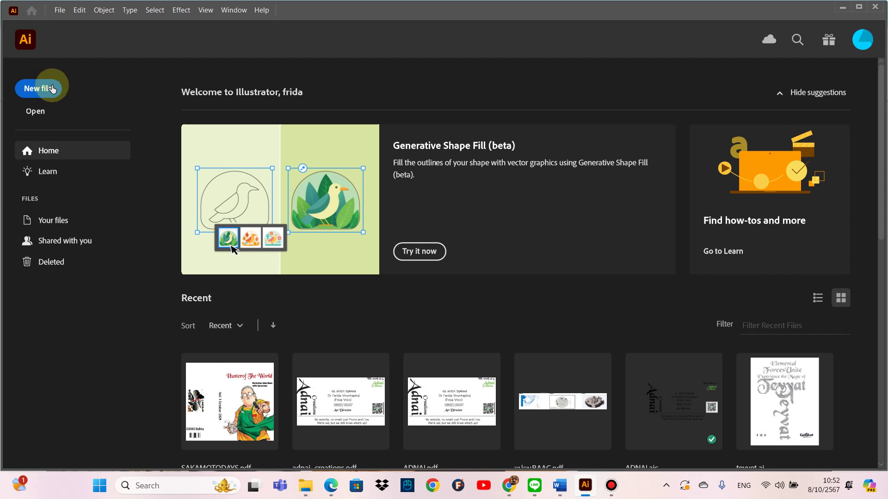
Step: Start a new document and pick the A4 portrait preset with two artboards
{"action": "key", "text": "super+plus"}
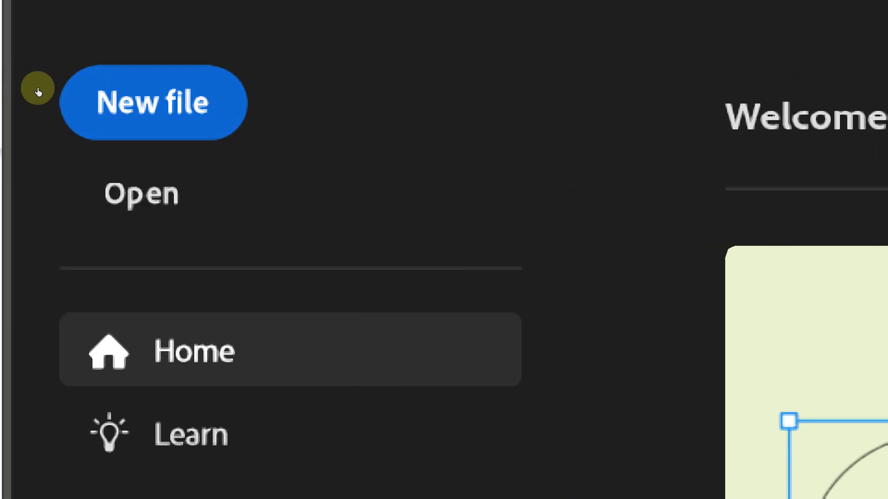
{"action": "left_click", "coordinate": [108, 99]}
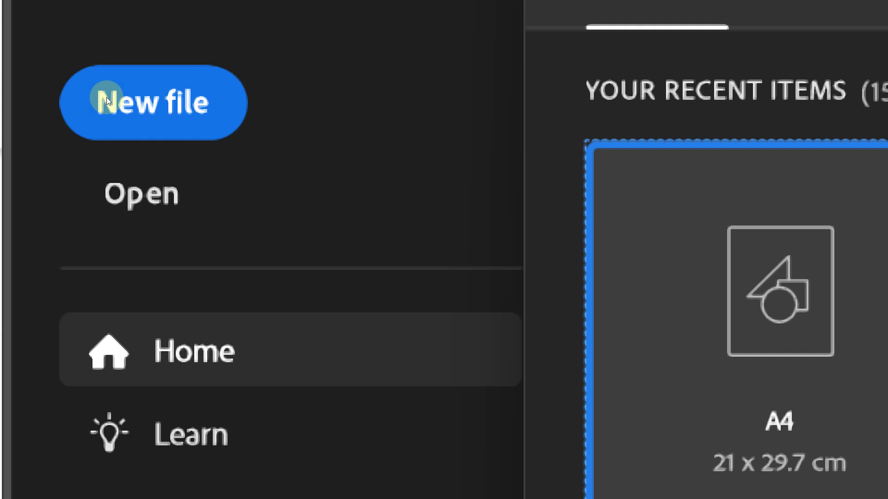
{"action": "key", "text": "super+minus"}
{"action": "key", "text": "super+minus"}
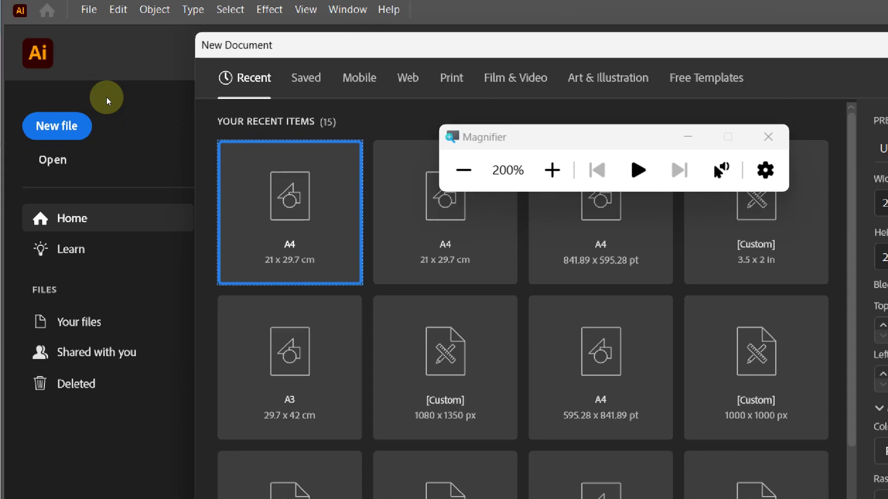
{"action": "key", "text": "super+minus"}
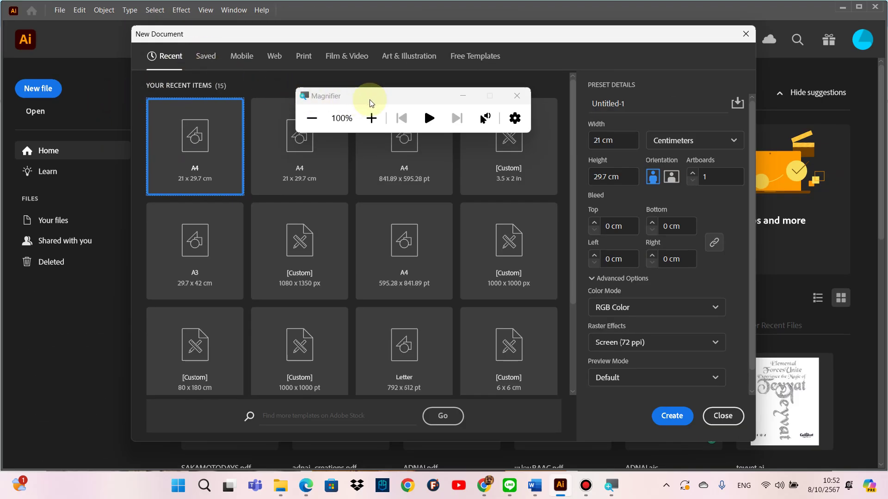
{"action": "left_click_drag", "start_coordinate": [366, 96], "coordinate": [381, 10]}
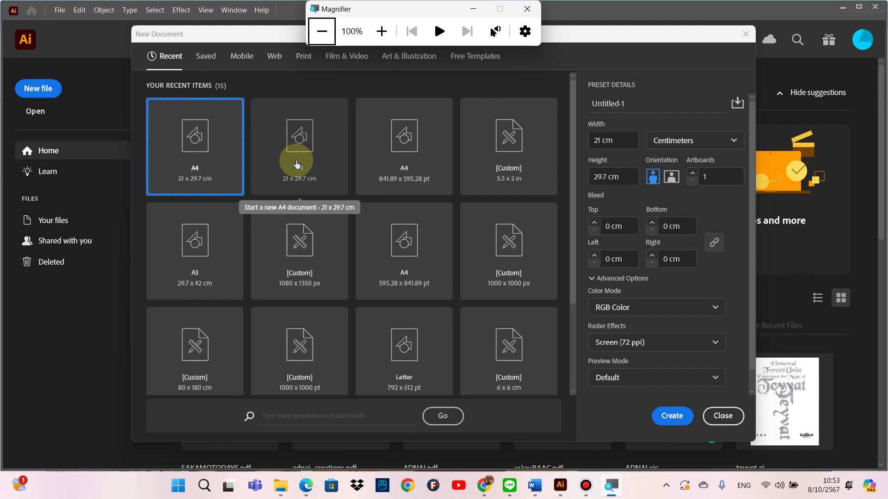
{"action": "left_click", "coordinate": [296, 164]}
{"action": "type", "text": "2"}
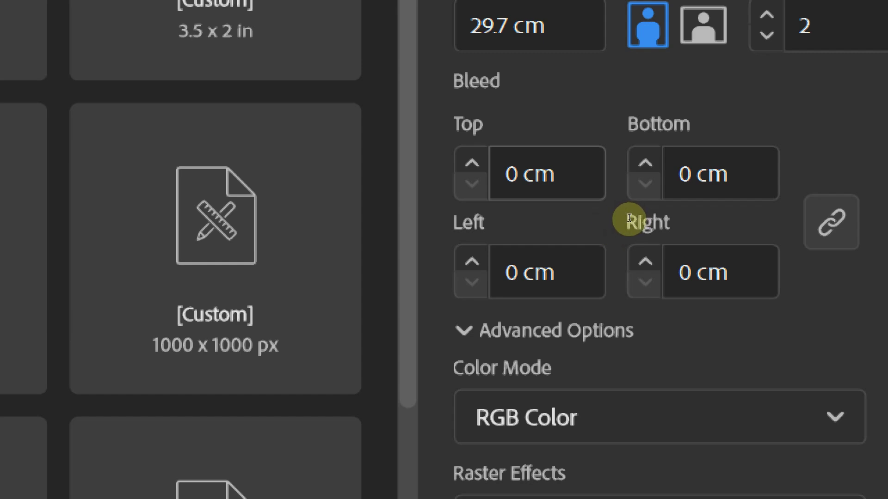
Step: Enter a linked 0.3 cm bleed so it applies to top, bottom, left and right
{"action": "key", "text": "Tab"}
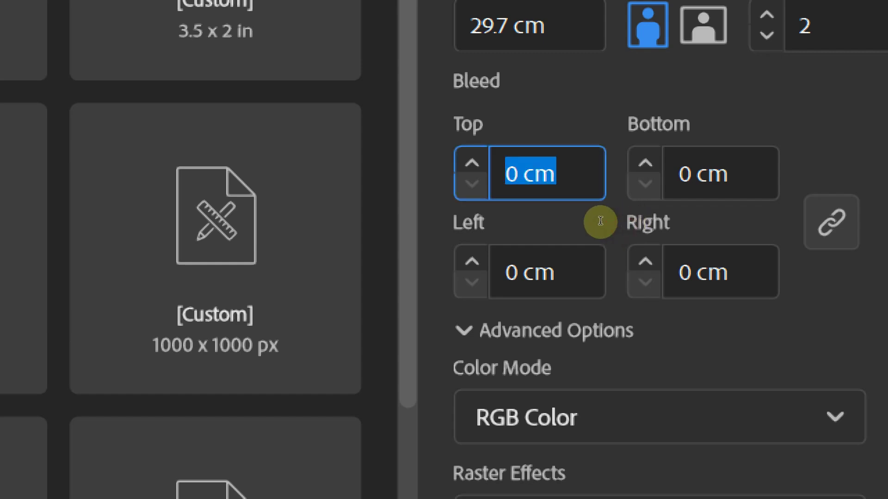
{"action": "type", "text": "0.3"}
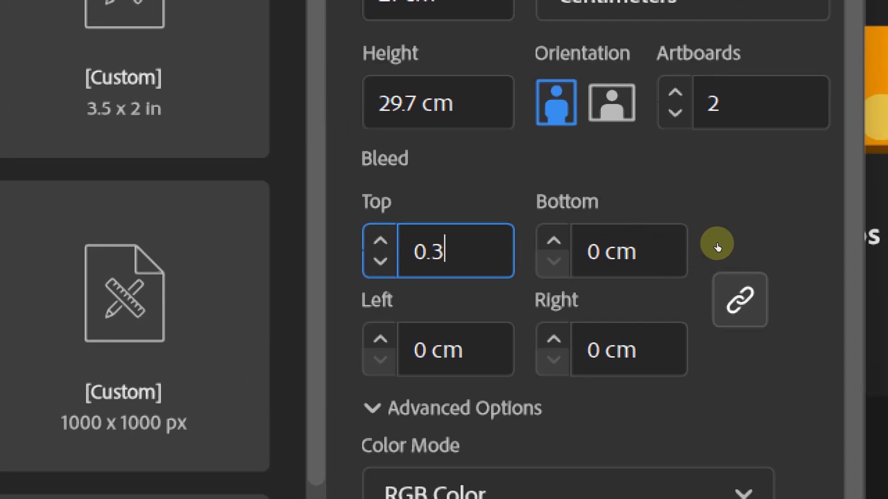
{"action": "key", "text": "Tab"}
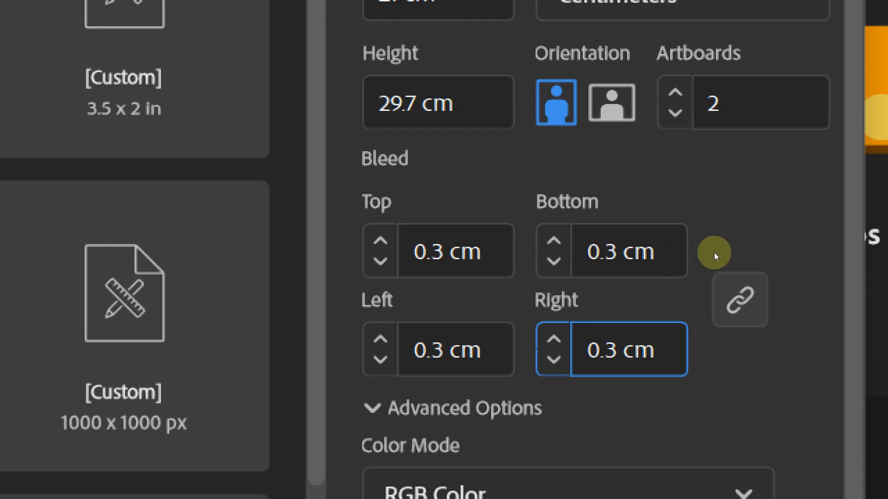
{"action": "scroll", "coordinate": [650, 293], "scroll_direction": "down", "scroll_amount": 2}
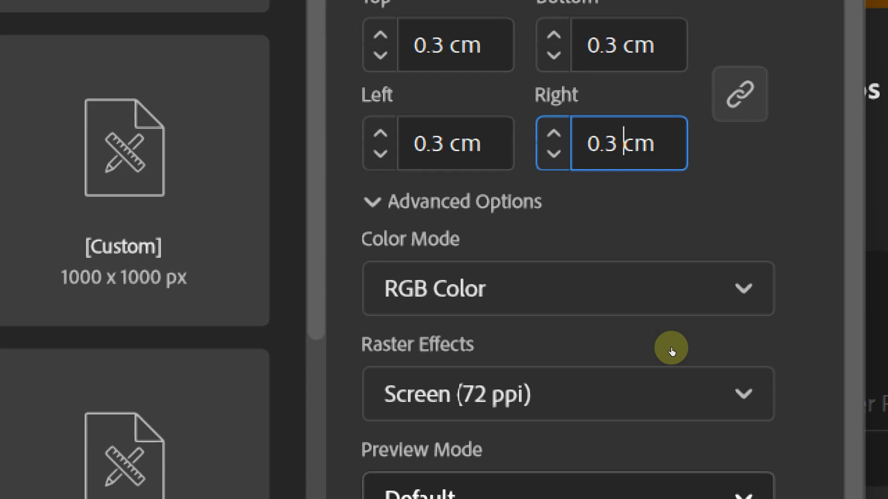
Step: Choose CMYK Color and High (300 ppi) raster effects, then create Untitled-1
{"action": "left_click", "coordinate": [637, 294]}
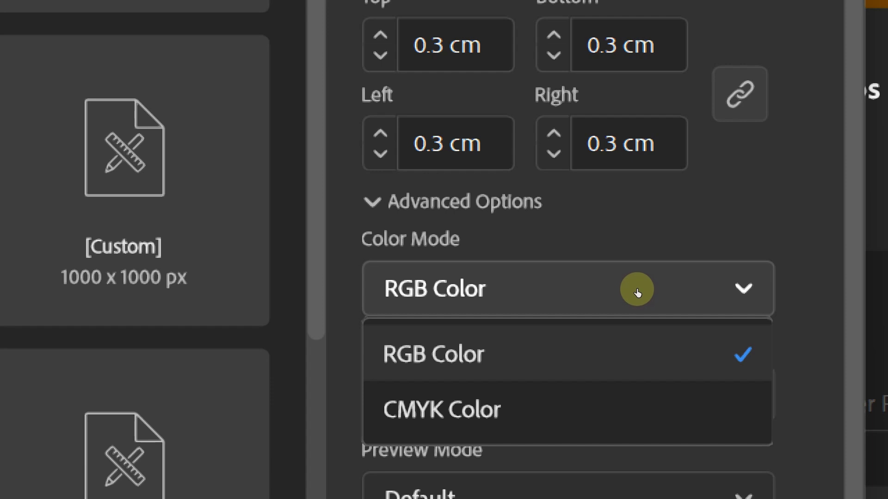
{"action": "key", "text": "Down"}
{"action": "key", "text": "Return"}
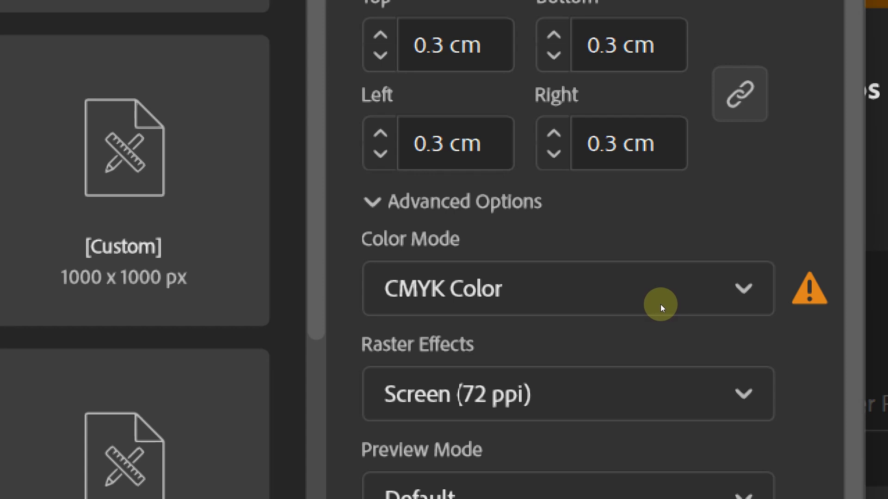
{"action": "key", "text": "Tab"}
{"action": "key", "text": "space"}
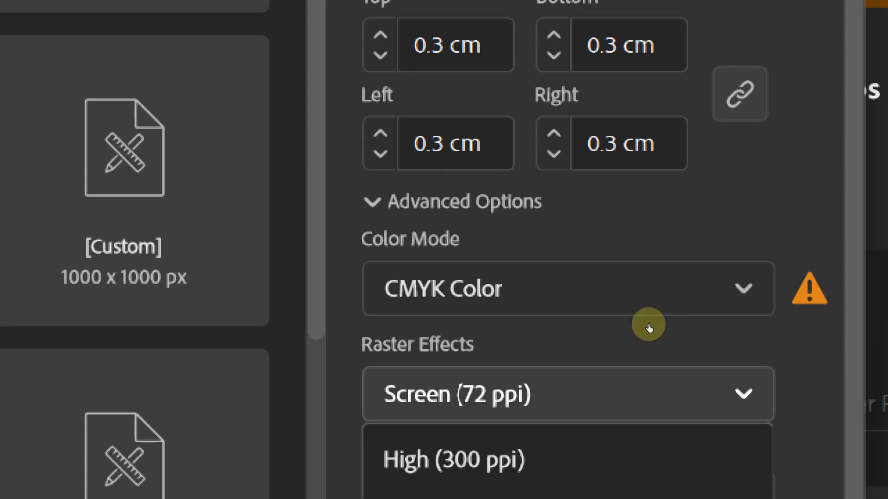
{"action": "key", "text": "Up"}
{"action": "key", "text": "Up"}
{"action": "key", "text": "Return"}
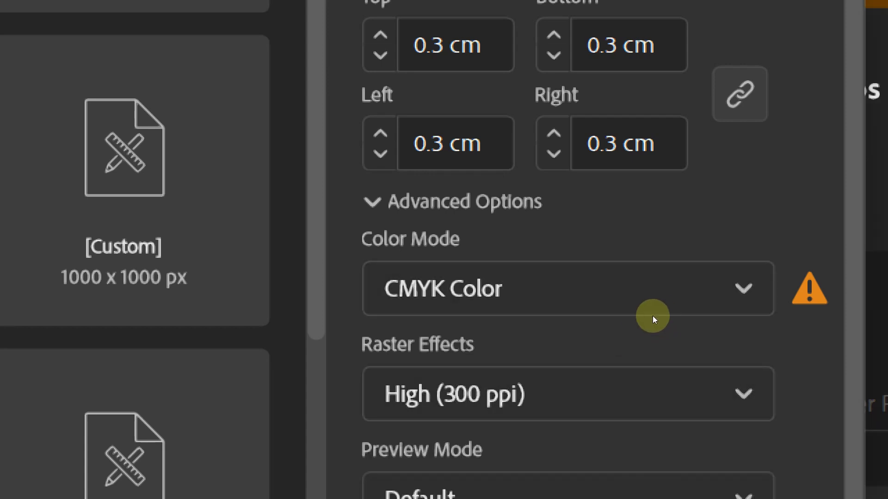
{"action": "scroll", "coordinate": [616, 337], "scroll_direction": "down", "scroll_amount": 3}
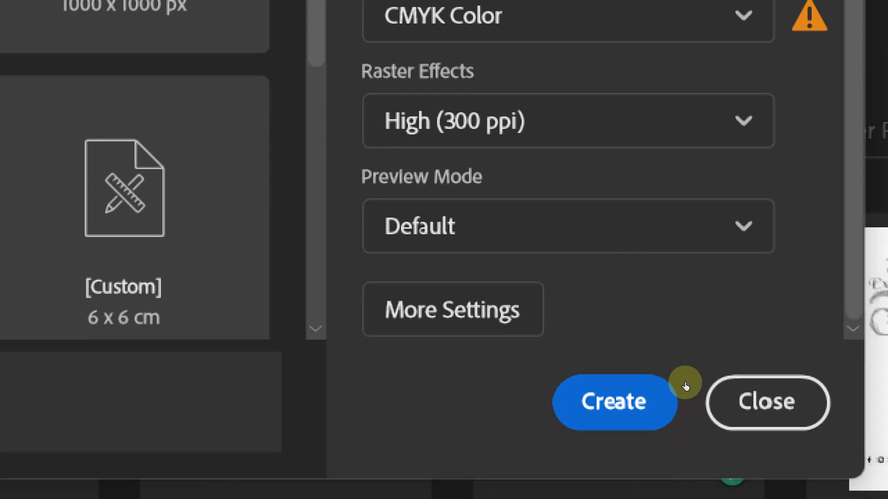
{"action": "left_click", "coordinate": [676, 421]}
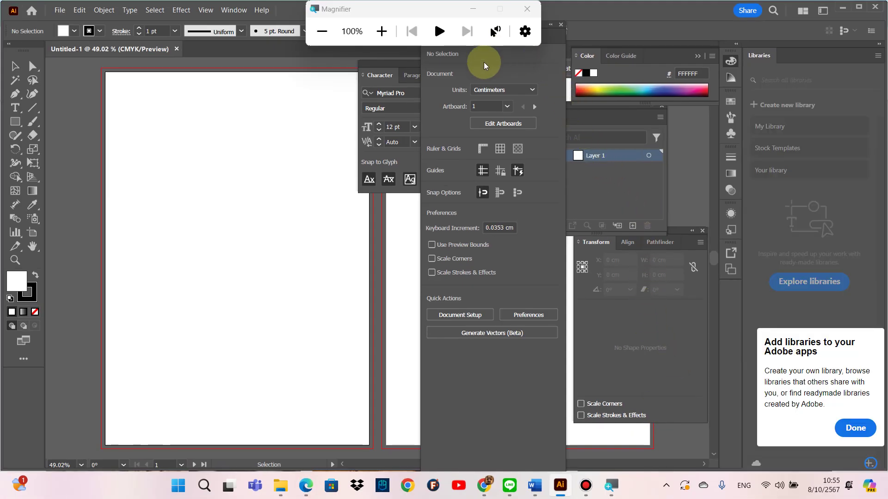
Step: Use File > New to open settings for a second document, Untitled-2
{"action": "left_click_drag", "start_coordinate": [397, 16], "coordinate": [584, 17]}
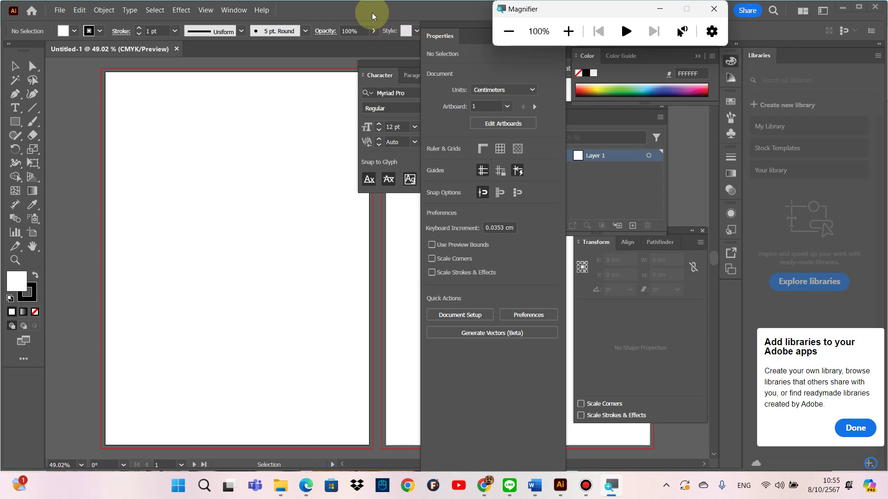
{"action": "left_click", "coordinate": [234, 11]}
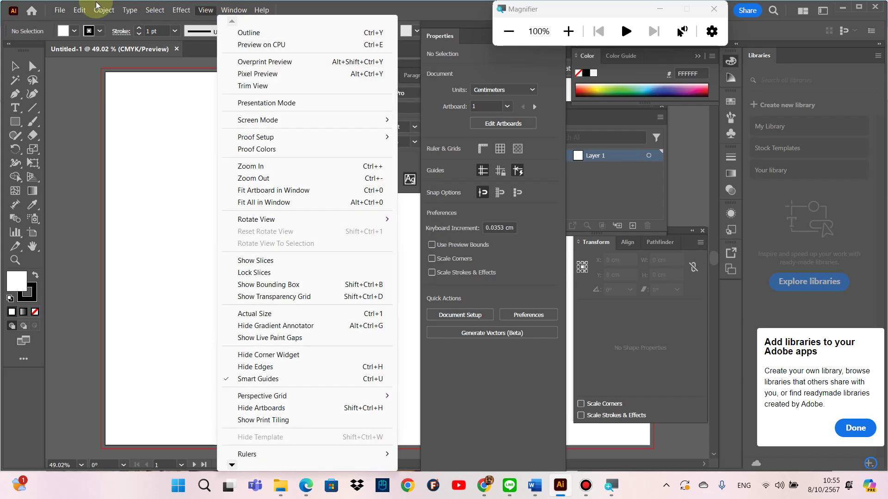
{"action": "left_click", "coordinate": [69, 22]}
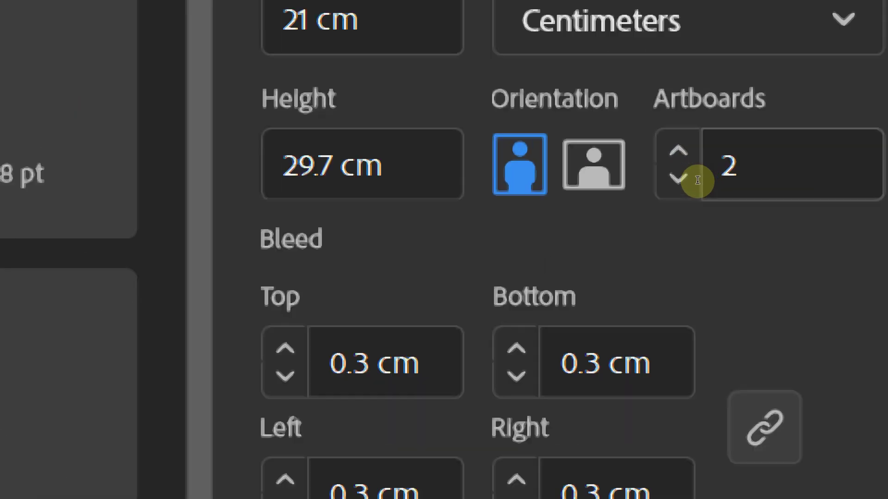
Step: Change the artboard count from 2 to 8 and create the document
{"action": "left_click", "coordinate": [717, 176]}
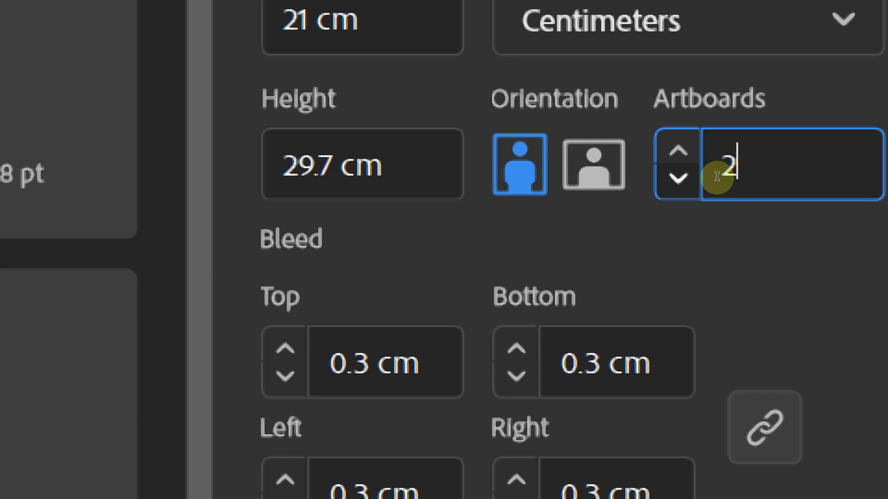
{"action": "key", "text": "BackSpace"}
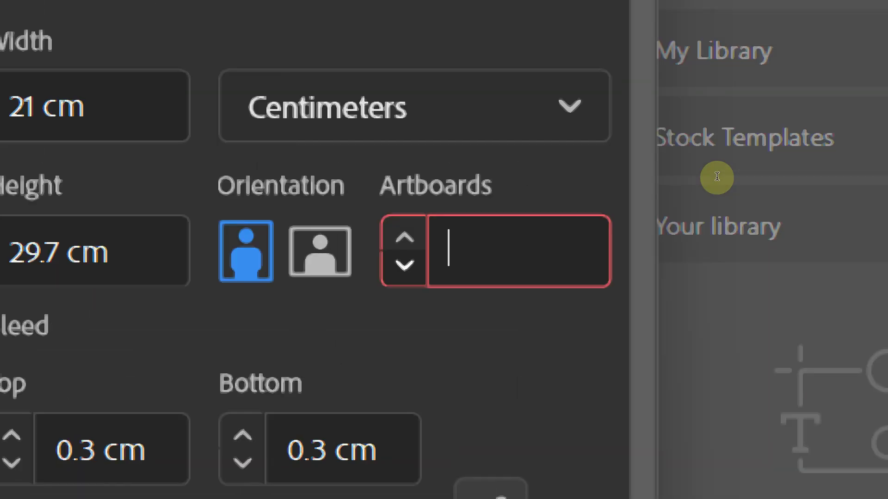
{"action": "type", "text": "8"}
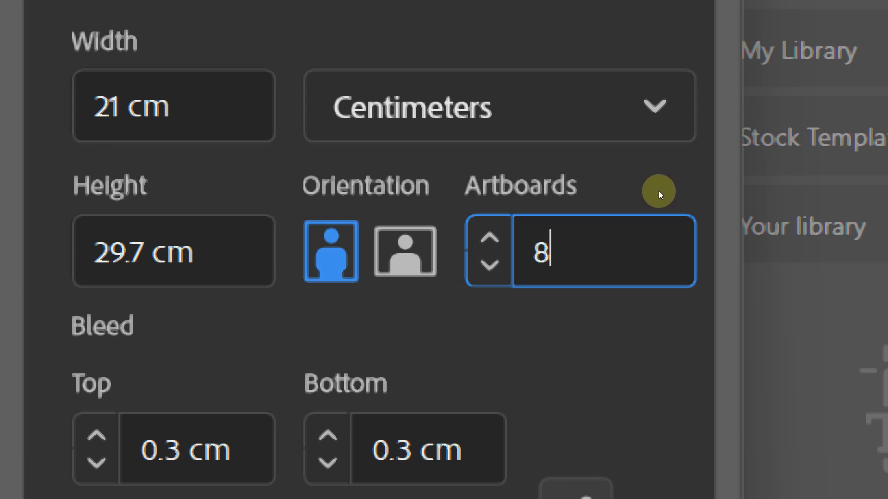
{"action": "scroll", "coordinate": [629, 199], "scroll_direction": "down", "scroll_amount": 2}
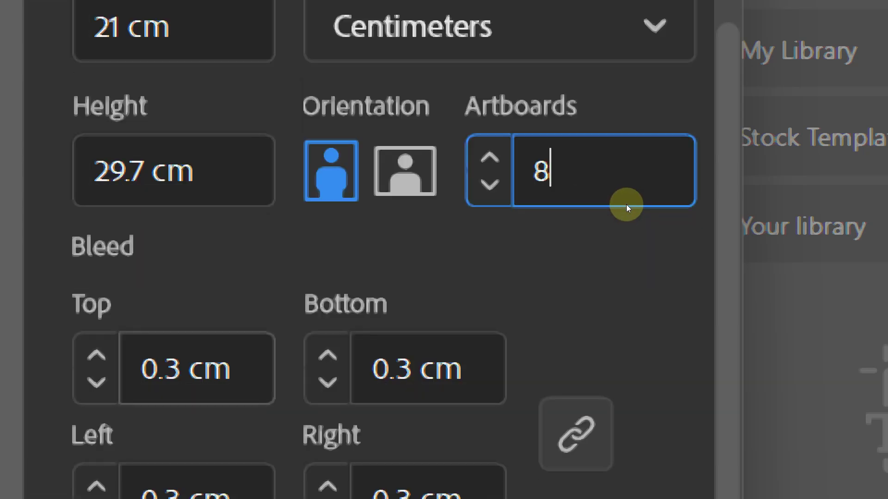
{"action": "scroll", "coordinate": [620, 206], "scroll_direction": "down", "scroll_amount": 1}
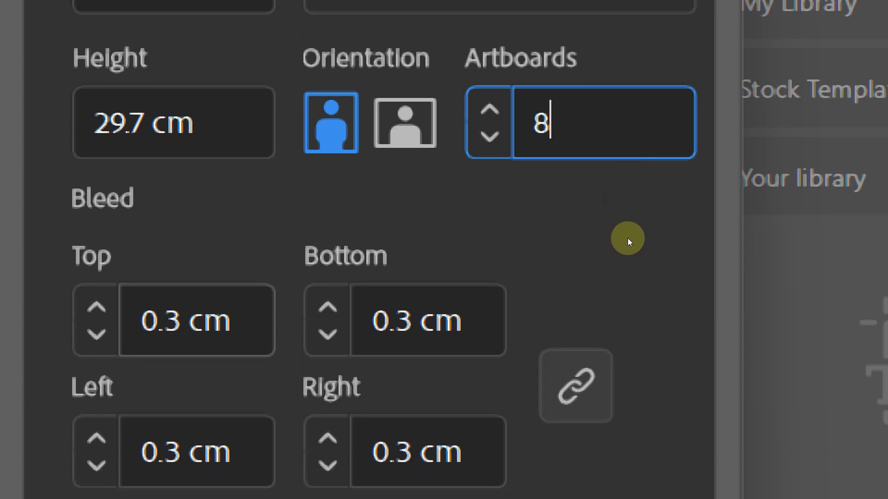
{"action": "scroll", "coordinate": [626, 238], "scroll_direction": "down", "scroll_amount": 2}
{"action": "scroll", "coordinate": [639, 256], "scroll_direction": "down", "scroll_amount": 3}
{"action": "scroll", "coordinate": [659, 307], "scroll_direction": "down", "scroll_amount": 2}
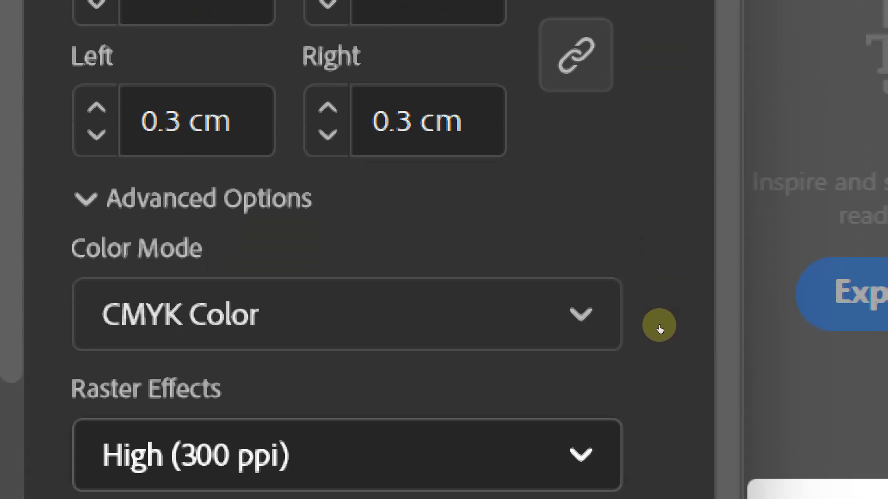
{"action": "scroll", "coordinate": [660, 323], "scroll_direction": "down", "scroll_amount": 3}
{"action": "scroll", "coordinate": [679, 372], "scroll_direction": "down", "scroll_amount": 1}
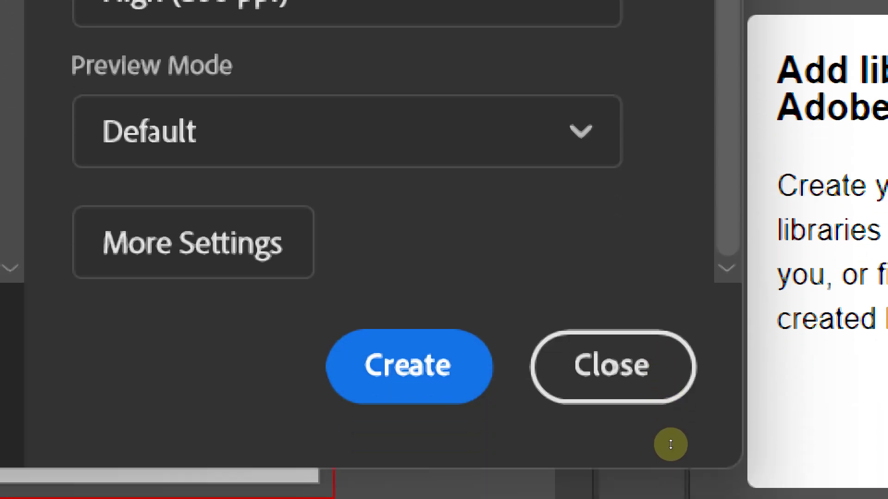
{"action": "left_click", "coordinate": [674, 398]}
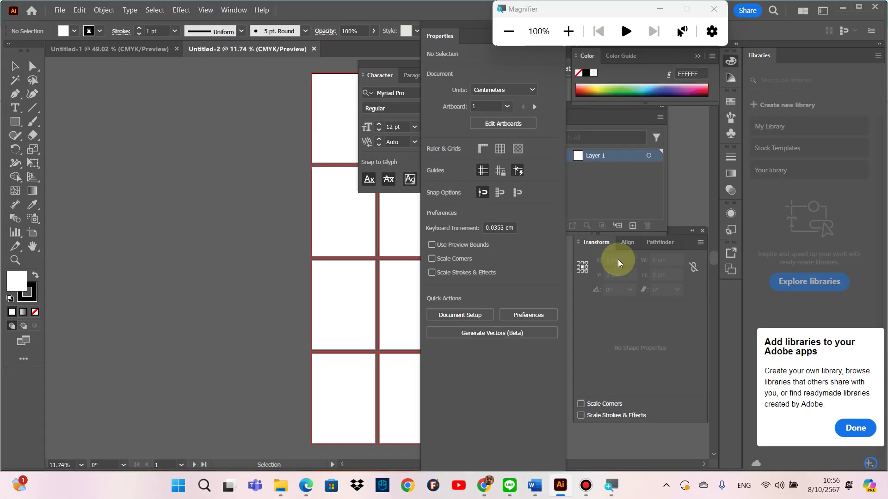
Step: Drag the floating Properties panel off the artboards and dock it at the right
{"action": "left_click_drag", "start_coordinate": [473, 28], "coordinate": [627, 35]}
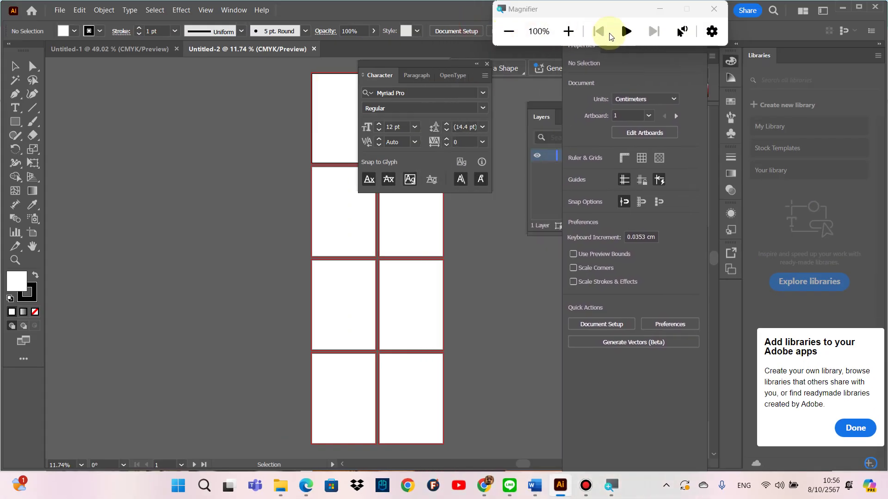
{"action": "mouse_move", "coordinate": [443, 66]}
{"action": "left_mouse_down"}
{"action": "mouse_move", "coordinate": [499, 76]}
{"action": "mouse_move", "coordinate": [556, 138]}
{"action": "left_mouse_up"}
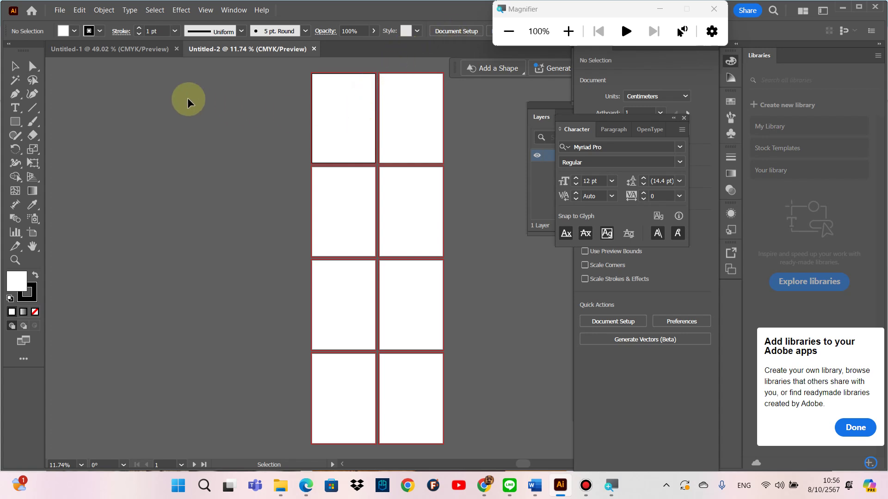
{"action": "left_click", "coordinate": [15, 107]}
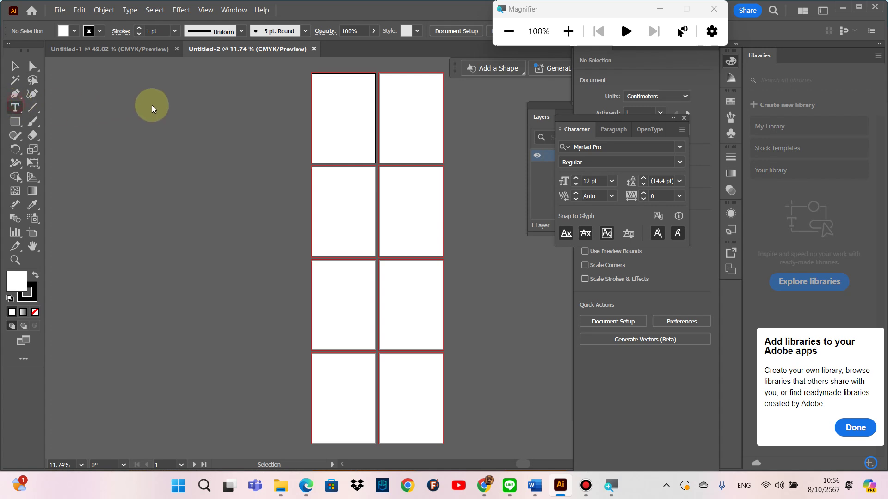
Step: Add a '1' text label on the first artboard, enlarge it to 72 pt and position it
{"action": "left_click", "coordinate": [339, 118]}
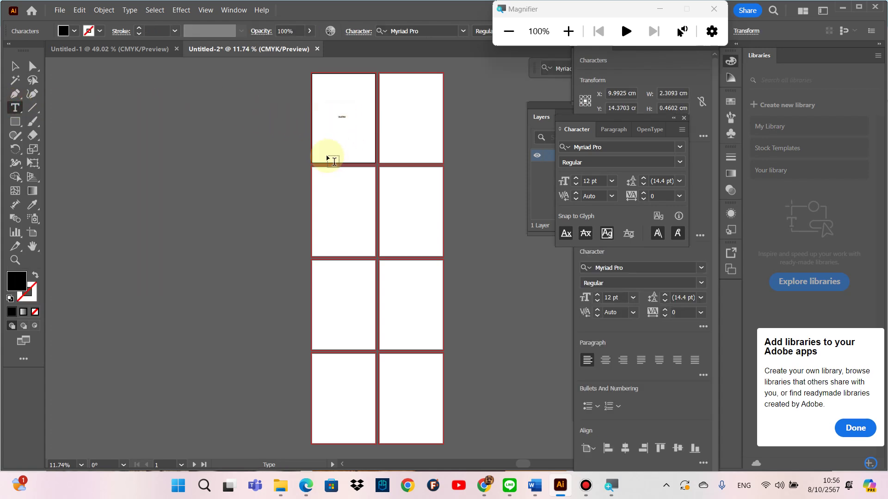
{"action": "key", "text": "BackSpace"}
{"action": "key", "text": "BackSpace"}
{"action": "key", "text": "BackSpace"}
{"action": "key", "text": "BackSpace"}
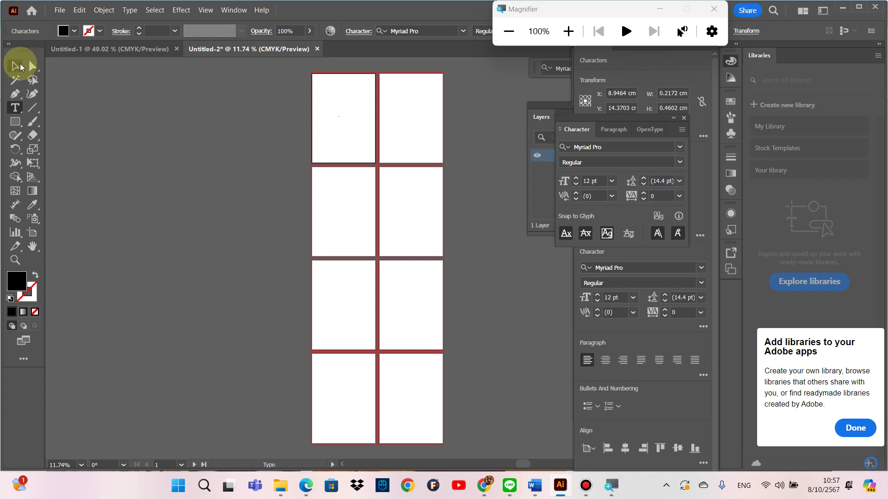
{"action": "left_click", "coordinate": [15, 66]}
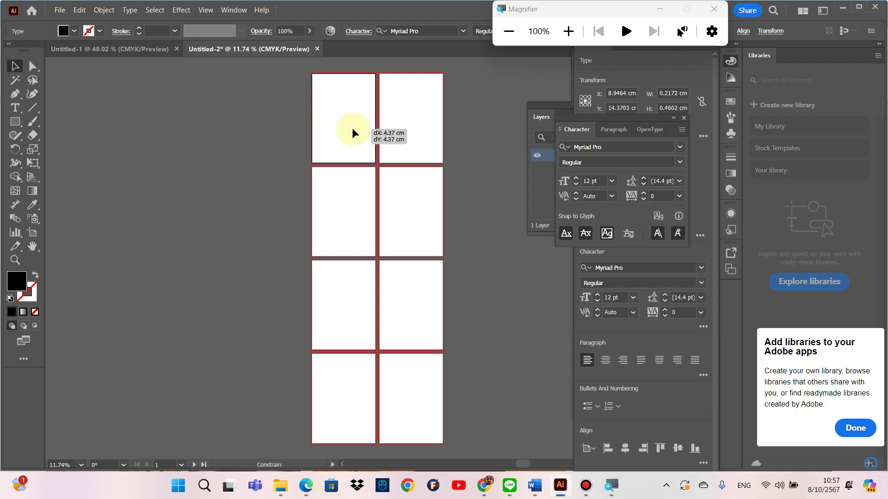
{"action": "left_click_drag", "start_coordinate": [339, 120], "coordinate": [343, 113]}
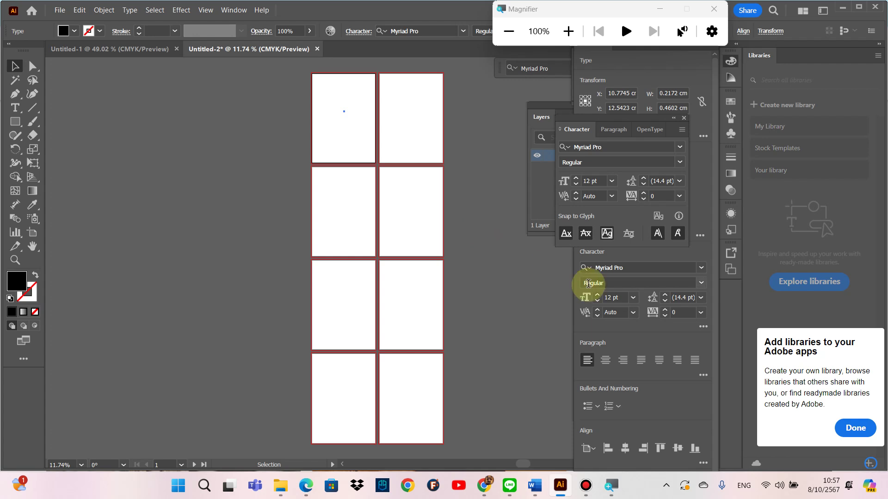
{"action": "left_click", "coordinate": [634, 298]}
{"action": "left_click", "coordinate": [640, 288]}
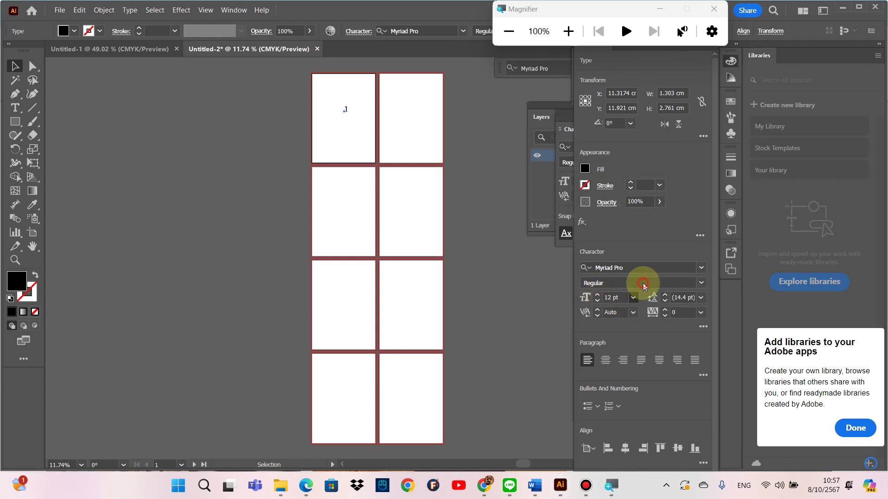
{"action": "left_click", "coordinate": [15, 66]}
{"action": "left_click_drag", "start_coordinate": [346, 110], "coordinate": [340, 117]}
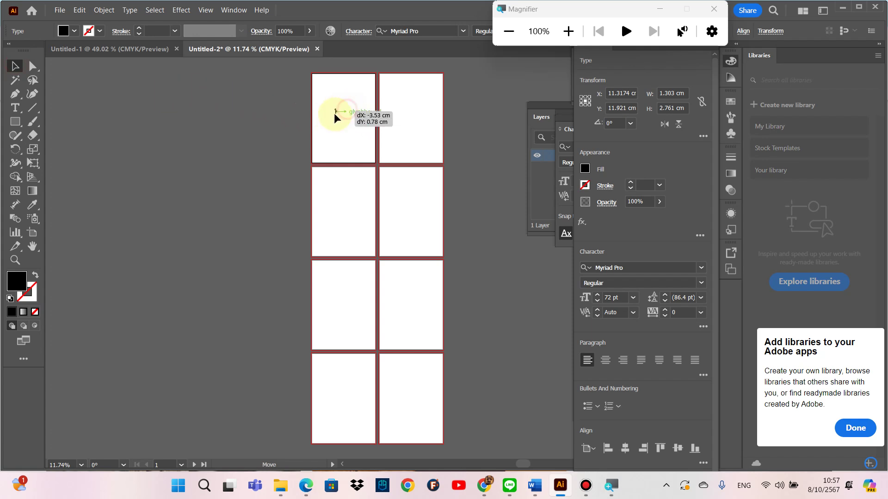
Step: Append a capital R so the first page label reads '1 R'
{"action": "key", "text": "t"}
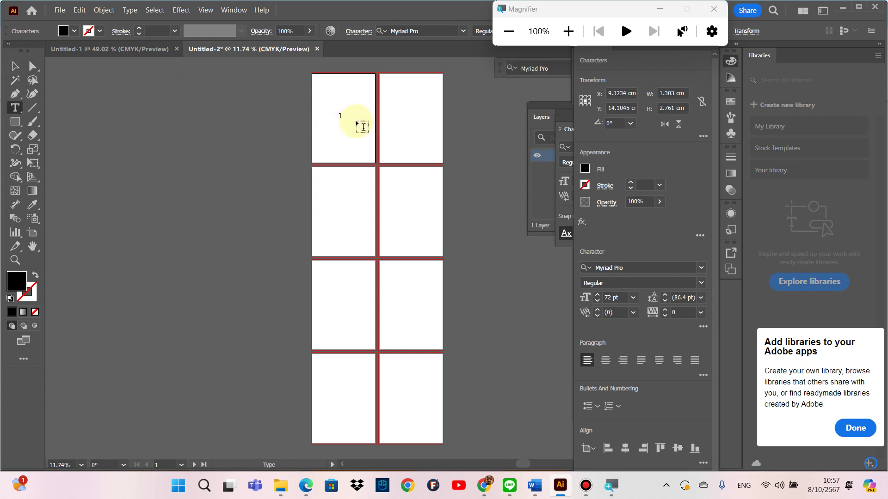
{"action": "key", "text": "Caps_Lock"}
{"action": "type", "text": " R"}
{"action": "key", "text": "Caps_Lock"}
{"action": "left_click", "coordinate": [16, 66]}
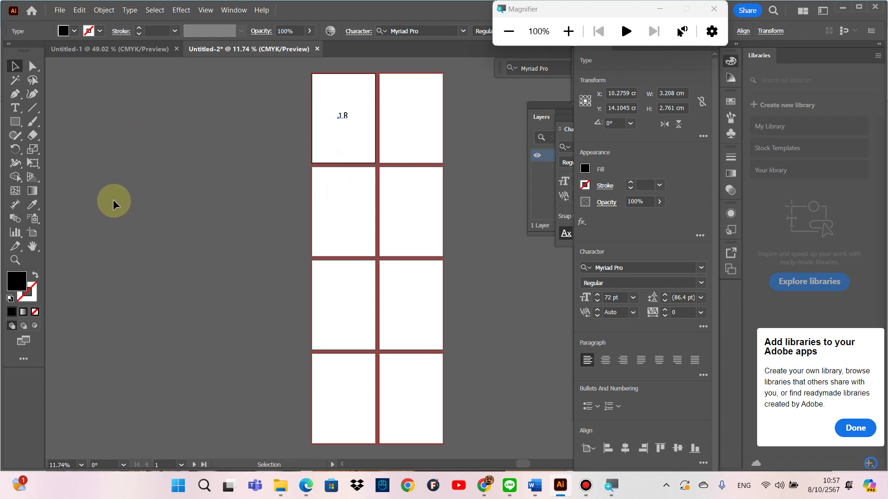
Step: With the Artboard tool, place Artboard 2 left of Artboard 3 and Artboard 4 below Artboard 2
{"action": "key", "text": "super+plus"}
{"action": "key", "text": "super+plus"}
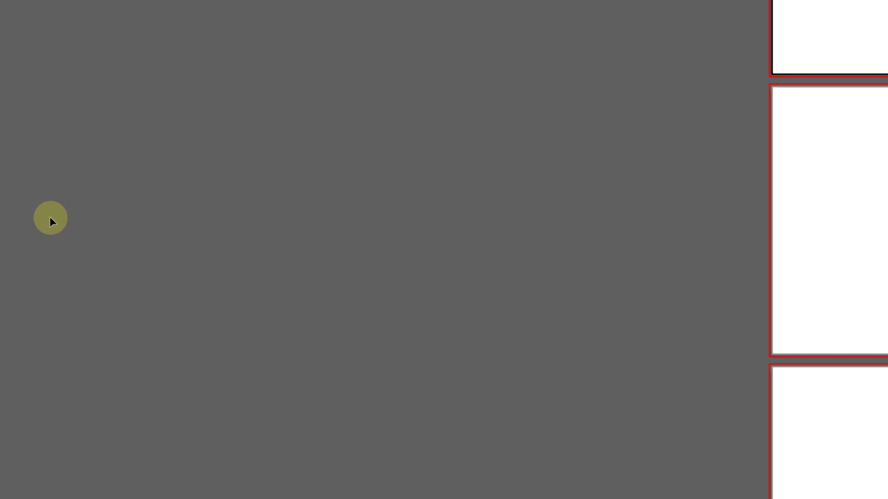
{"action": "key", "text": "shift+o"}
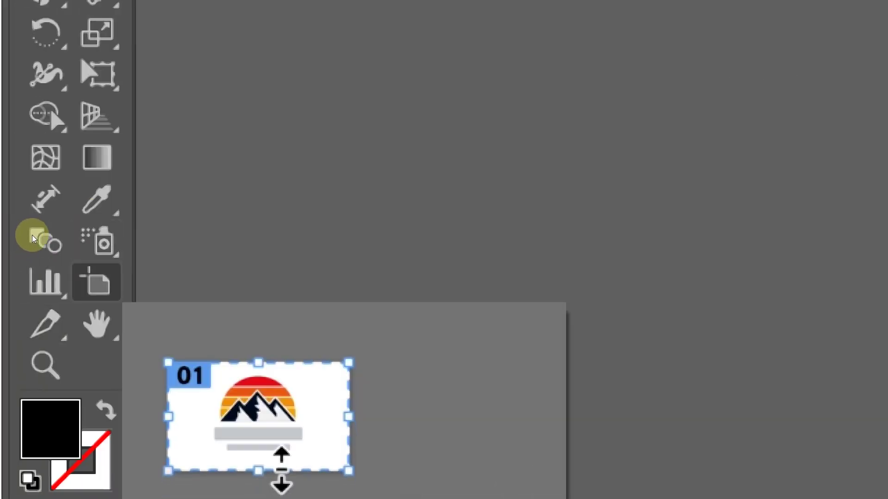
{"action": "left_click", "coordinate": [404, 336]}
{"action": "left_click_drag", "start_coordinate": [405, 336], "coordinate": [518, 498]}
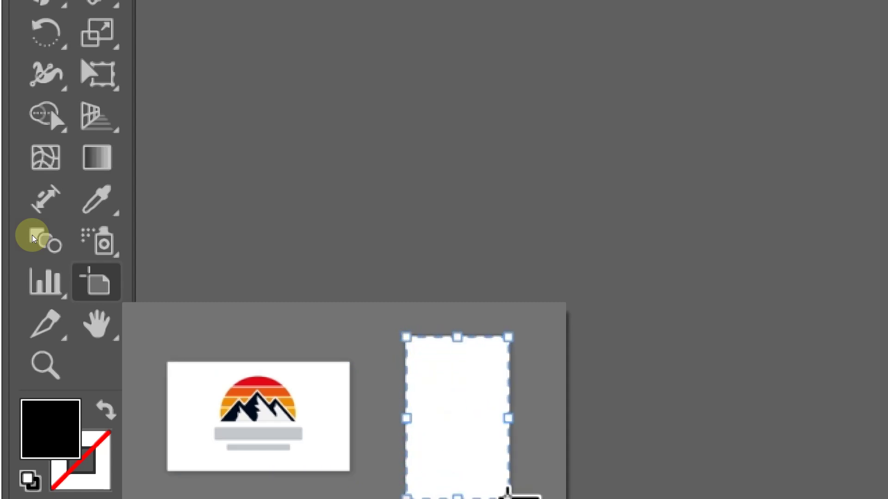
{"action": "key", "text": "Escape"}
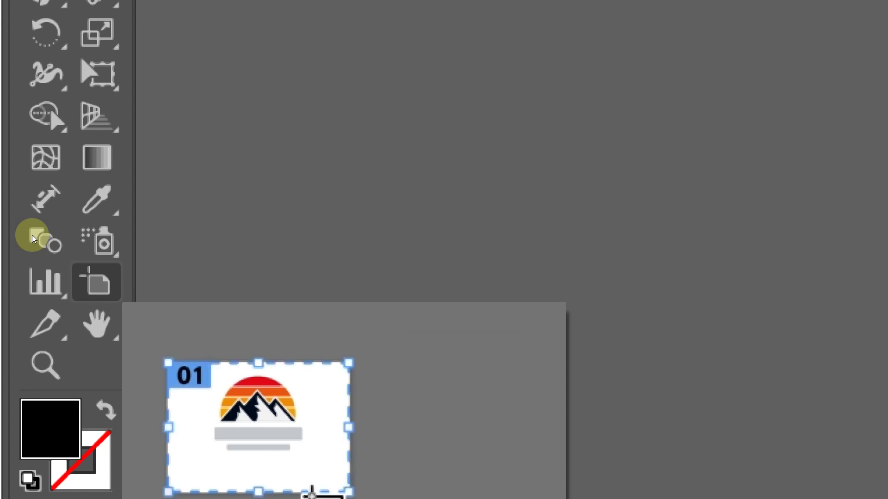
{"action": "left_click_drag", "start_coordinate": [282, 482], "coordinate": [281, 470]}
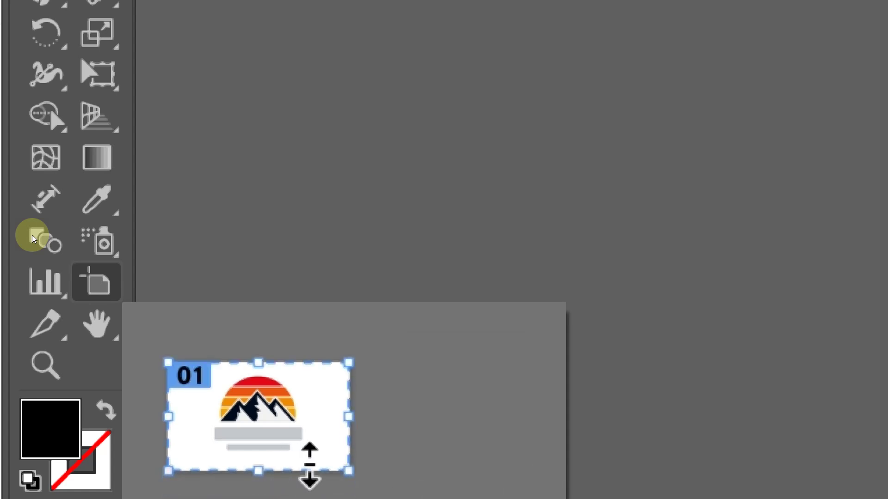
{"action": "left_click_drag", "start_coordinate": [405, 336], "coordinate": [518, 498]}
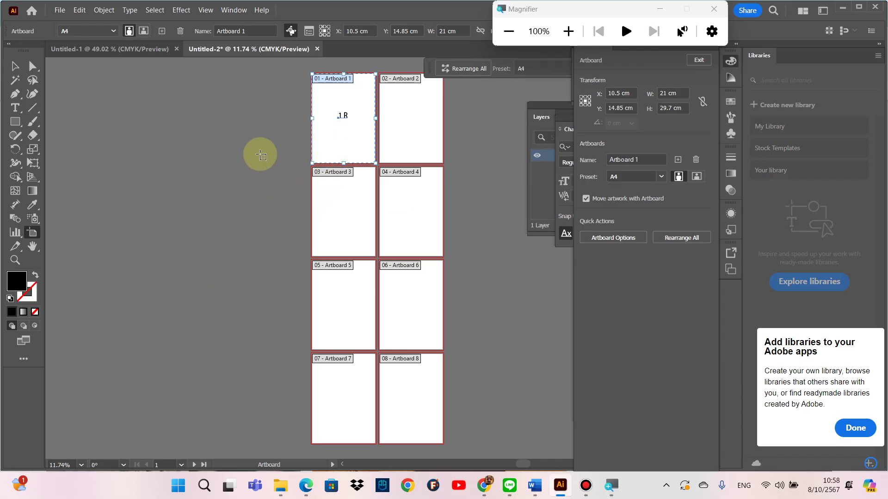
{"action": "left_click_drag", "start_coordinate": [406, 128], "coordinate": [274, 223]}
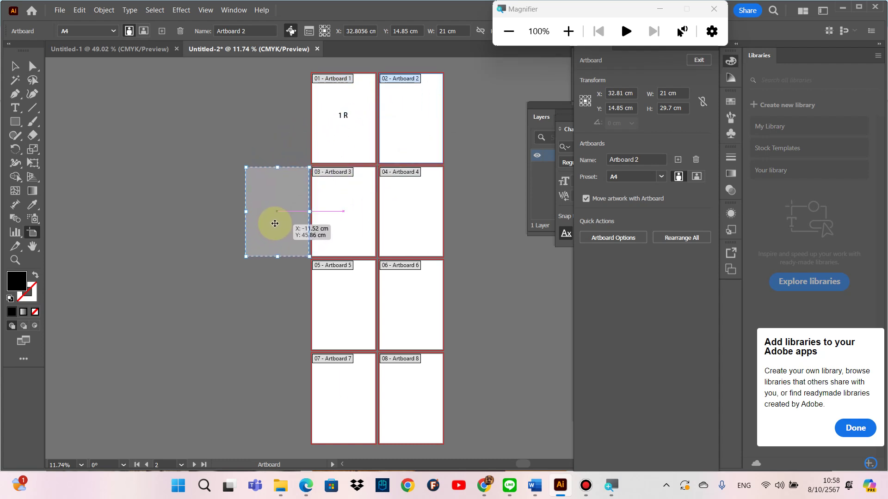
{"action": "left_click_drag", "start_coordinate": [275, 224], "coordinate": [274, 223]}
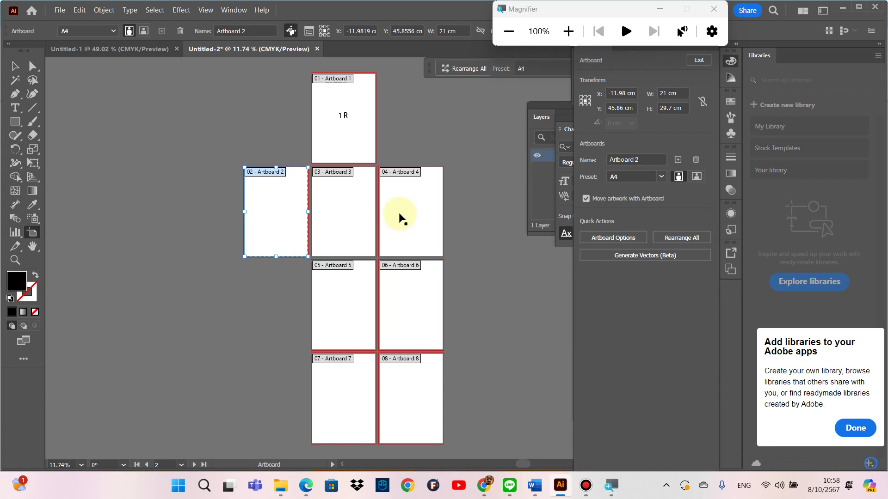
{"action": "left_click_drag", "start_coordinate": [412, 218], "coordinate": [274, 307]}
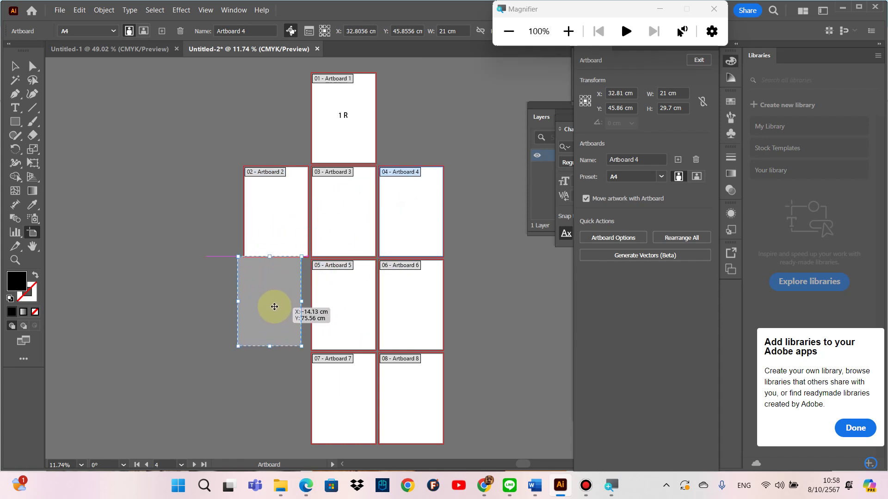
{"action": "left_click_drag", "start_coordinate": [274, 306], "coordinate": [293, 314]}
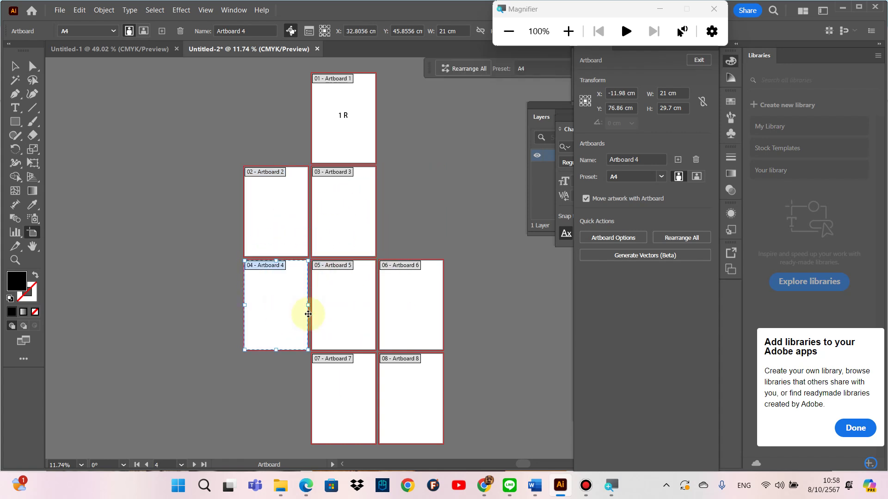
Step: Move Artboard 6 below Artboard 4 and Artboard 8 below Artboard 7
{"action": "left_click_drag", "start_coordinate": [415, 304], "coordinate": [277, 396]}
{"action": "scroll", "coordinate": [356, 396], "scroll_direction": "down", "scroll_amount": 1}
{"action": "left_click_drag", "start_coordinate": [409, 382], "coordinate": [338, 449]}
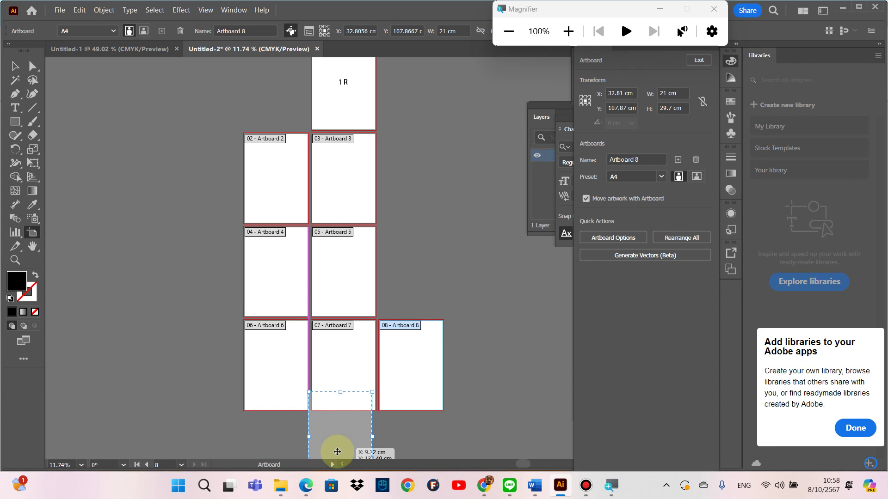
{"action": "left_click_drag", "start_coordinate": [338, 449], "coordinate": [342, 400]}
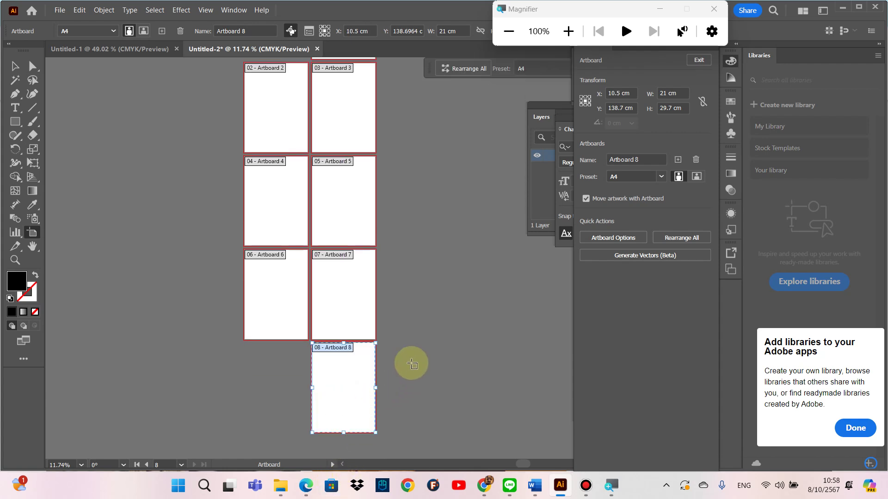
{"action": "scroll", "coordinate": [406, 358], "scroll_direction": "up", "scroll_amount": 3}
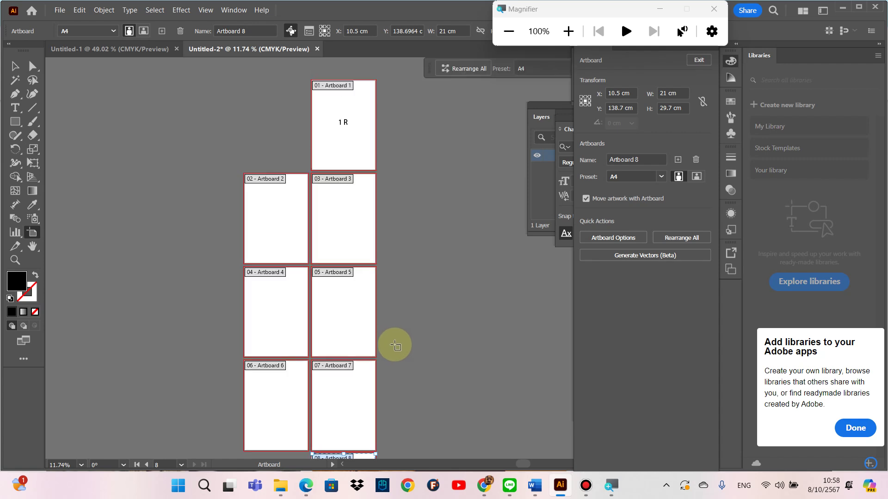
{"action": "scroll", "coordinate": [395, 348], "scroll_direction": "up", "scroll_amount": 1}
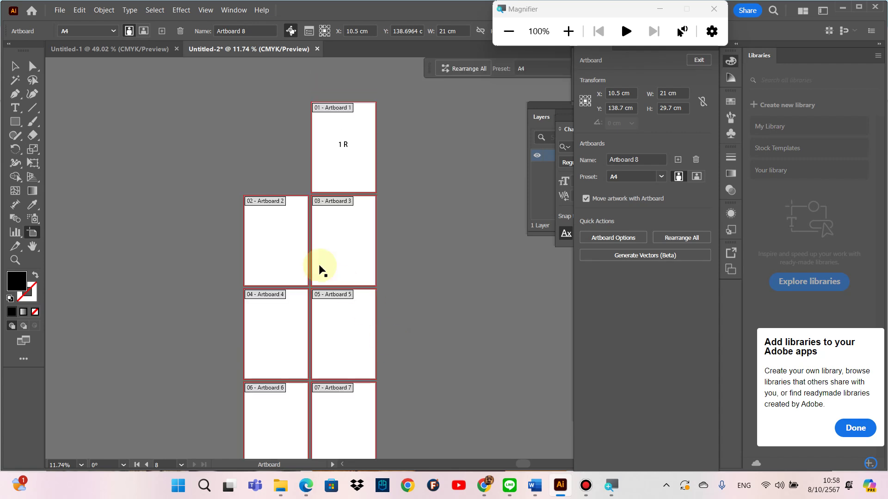
{"action": "left_click", "coordinate": [16, 69]}
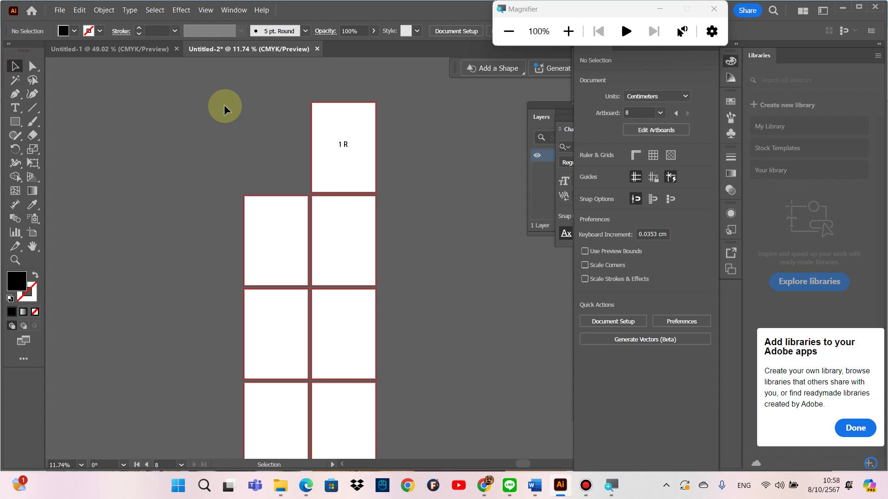
Step: Alt-drag a copy of the '1 R' label onto page 2 and change it to '2 L'
{"action": "left_click", "coordinate": [347, 149]}
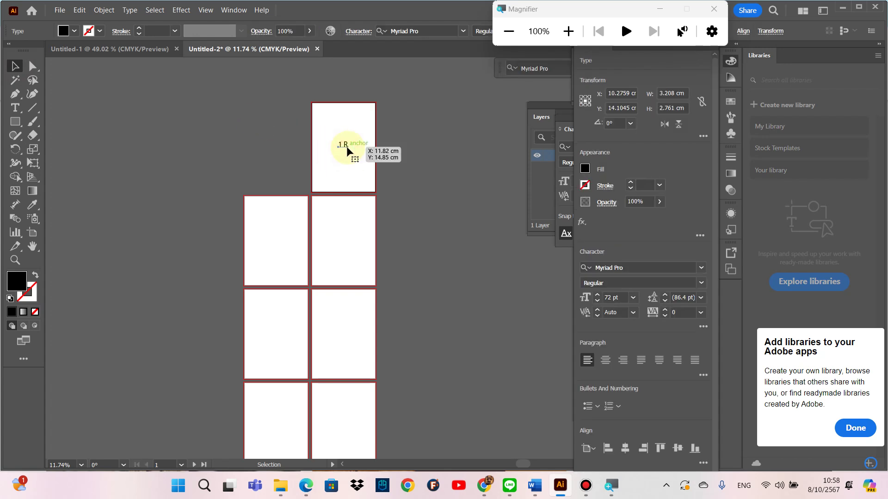
{"action": "left_click_drag", "start_coordinate": [348, 151], "coordinate": [278, 245]}
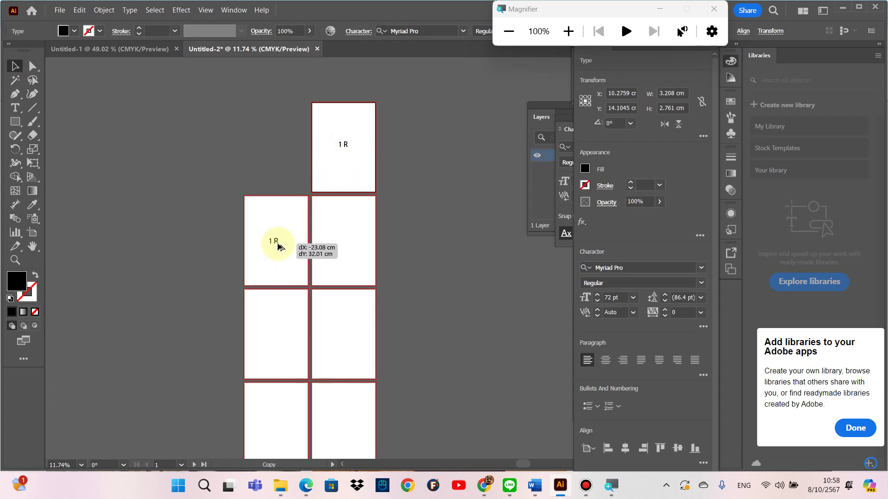
{"action": "double_click", "coordinate": [276, 241]}
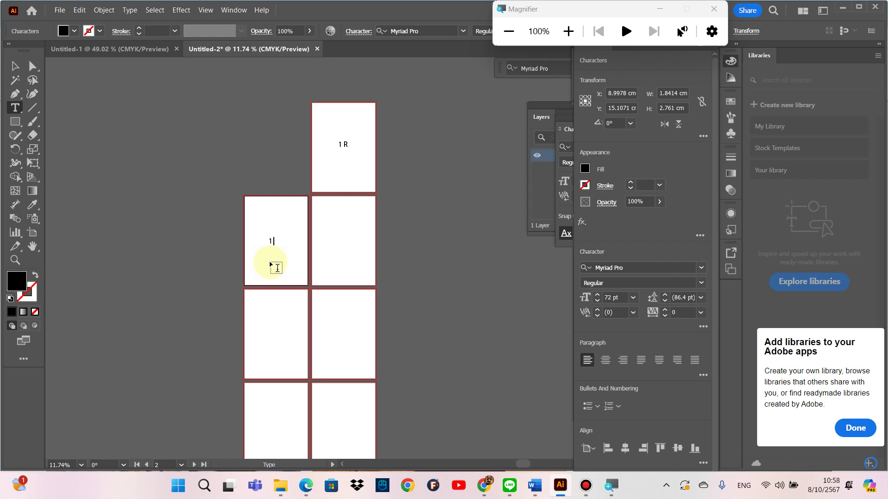
{"action": "key", "text": "Caps_Lock"}
{"action": "type", "text": "L"}
{"action": "key", "text": "Caps_Lock"}
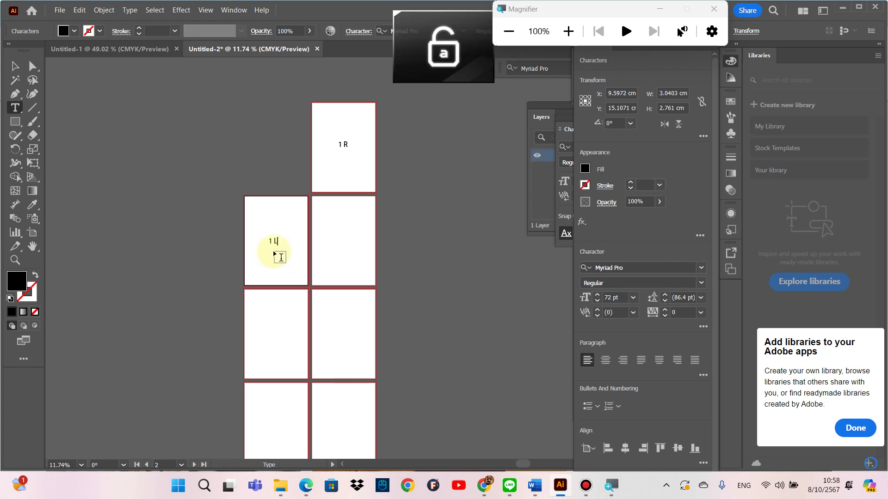
{"action": "double_click", "coordinate": [270, 241]}
{"action": "type", "text": "2"}
{"action": "left_click", "coordinate": [15, 66]}
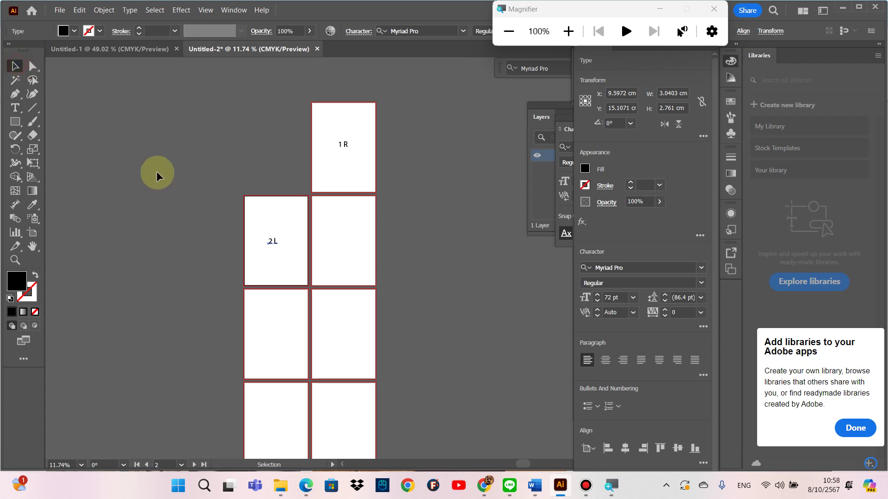
Step: Copy the label onto page 3 as '3 R', then drop another copy on page 4
{"action": "left_click_drag", "start_coordinate": [273, 241], "coordinate": [348, 249]}
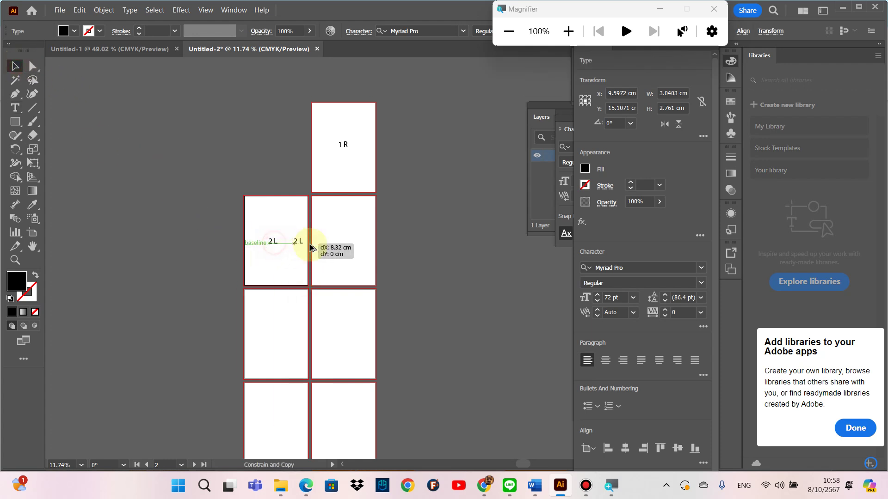
{"action": "left_click_drag", "start_coordinate": [348, 248], "coordinate": [345, 245]}
{"action": "key", "text": "t"}
{"action": "left_click", "coordinate": [343, 241]}
{"action": "double_click", "coordinate": [342, 241]}
{"action": "type", "text": "3"}
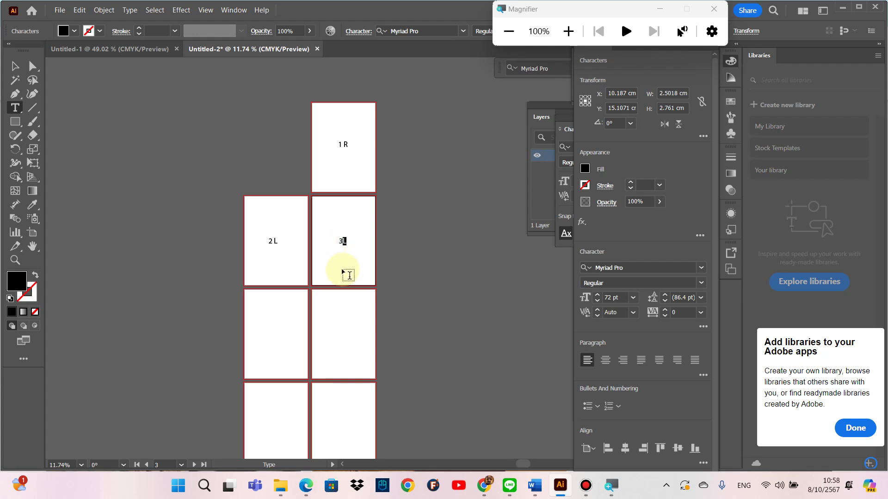
{"action": "key", "text": "Delete"}
{"action": "key", "text": "Delete"}
{"action": "type", "text": "R"}
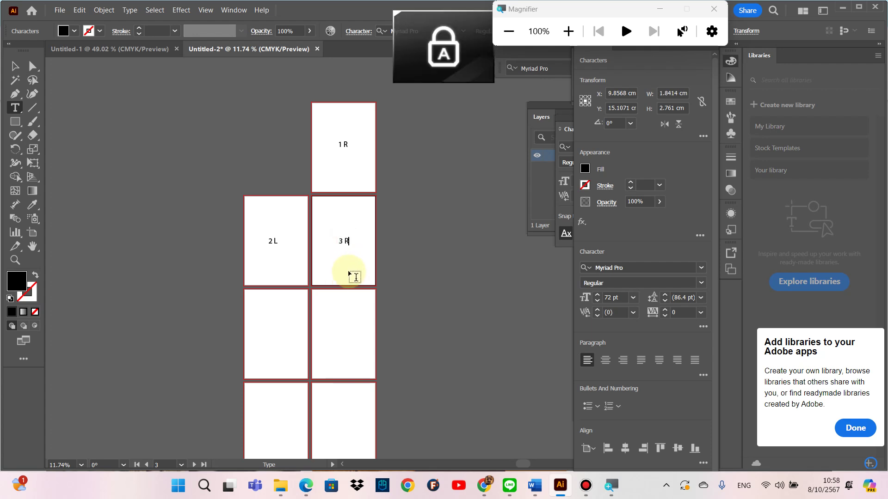
{"action": "left_click", "coordinate": [15, 66]}
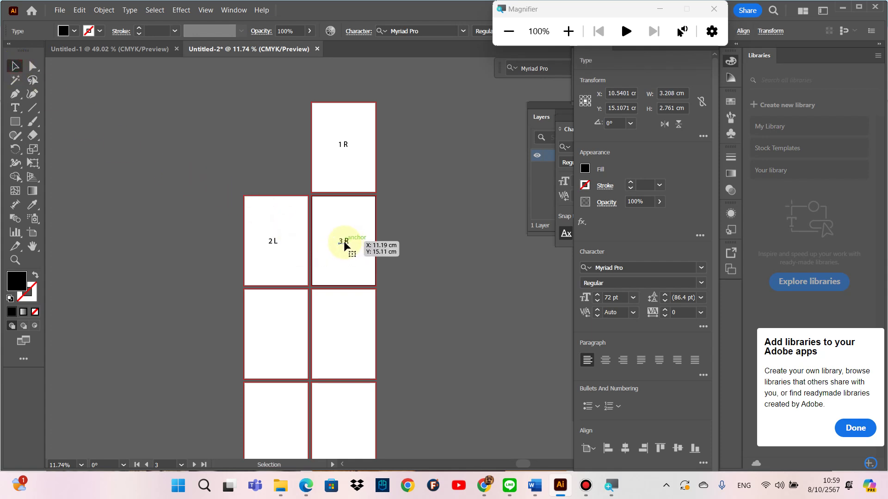
{"action": "left_click_drag", "start_coordinate": [343, 241], "coordinate": [281, 322]}
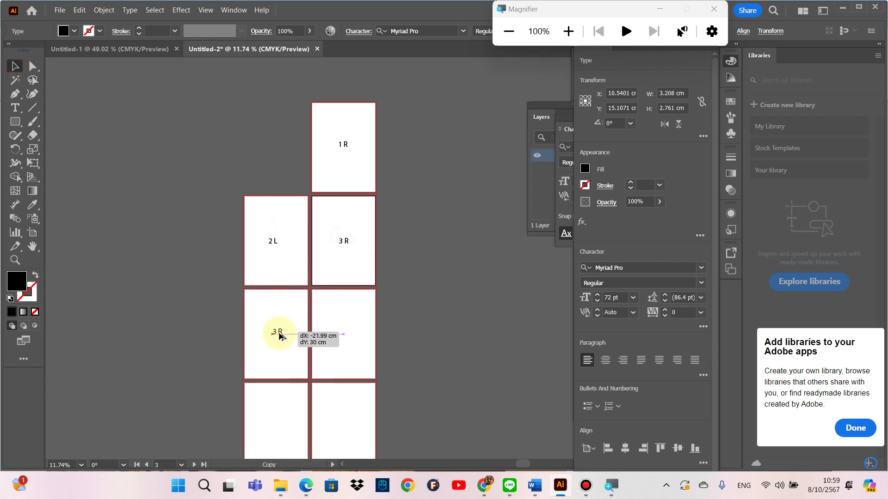
Step: Change the copied label on page 4 to '4 L'
{"action": "double_click", "coordinate": [274, 333]}
{"action": "mouse_move", "coordinate": [281, 322]}
{"action": "left_mouse_down"}
{"action": "mouse_move", "coordinate": [280, 344]}
{"action": "mouse_move", "coordinate": [312, 338]}
{"action": "left_mouse_up"}
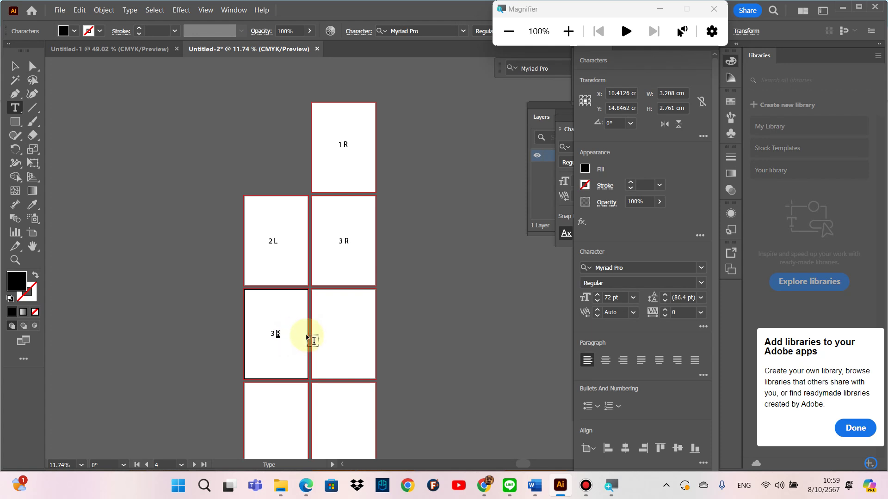
{"action": "key", "text": "BackSpace"}
{"action": "key", "text": "BackSpace"}
{"action": "key", "text": "BackSpace"}
{"action": "key", "text": "Caps_Lock"}
{"action": "type", "text": "L"}
{"action": "key", "text": "Caps_Lock"}
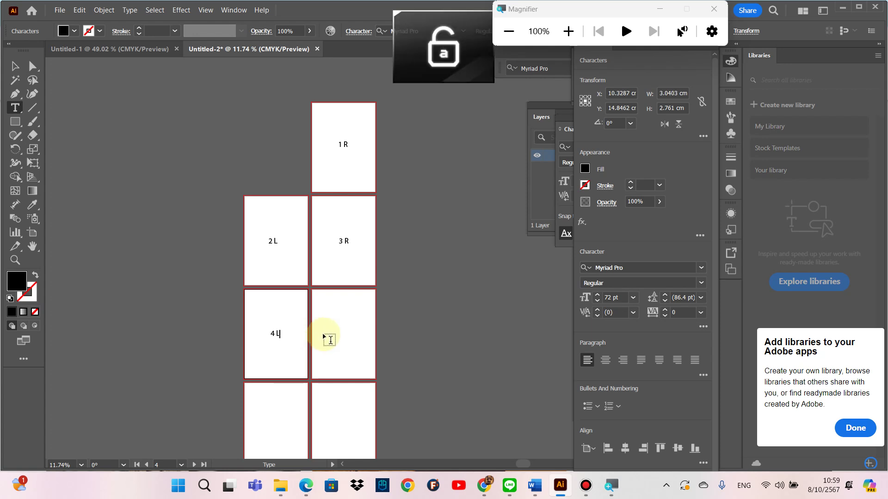
{"action": "left_click", "coordinate": [15, 66]}
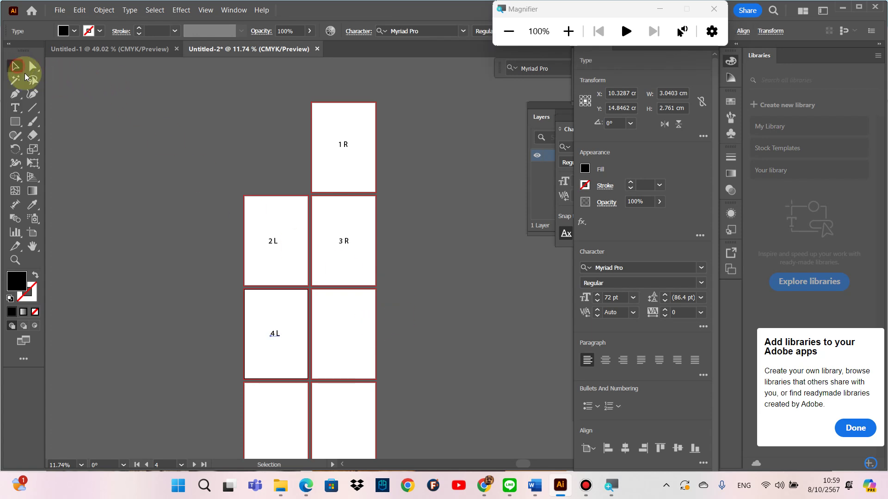
Step: Copy the '4 L' label onto page 5 and change it to '5 R'
{"action": "left_click_drag", "start_coordinate": [281, 337], "coordinate": [363, 341]}
{"action": "key", "text": "t"}
{"action": "type", "text": "5"}
{"action": "key", "text": "Caps_Lock"}
{"action": "type", "text": "R"}
{"action": "key", "text": "Caps_Lock"}
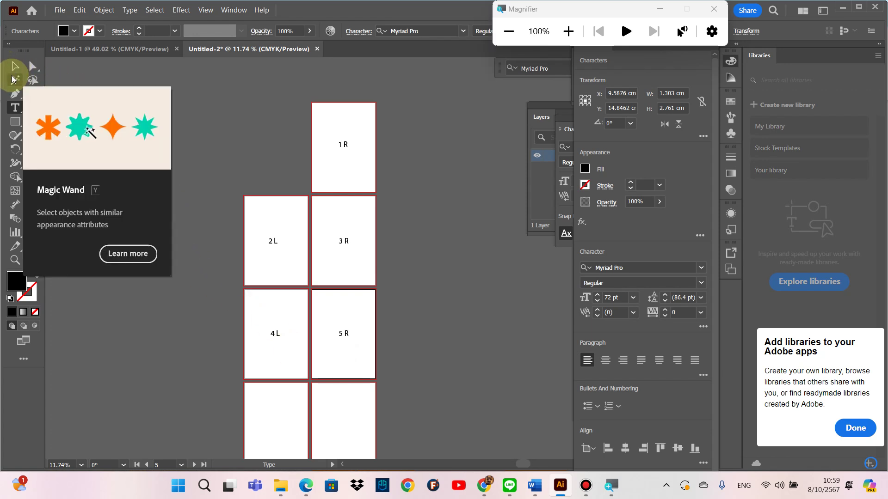
{"action": "left_click", "coordinate": [9, 43]}
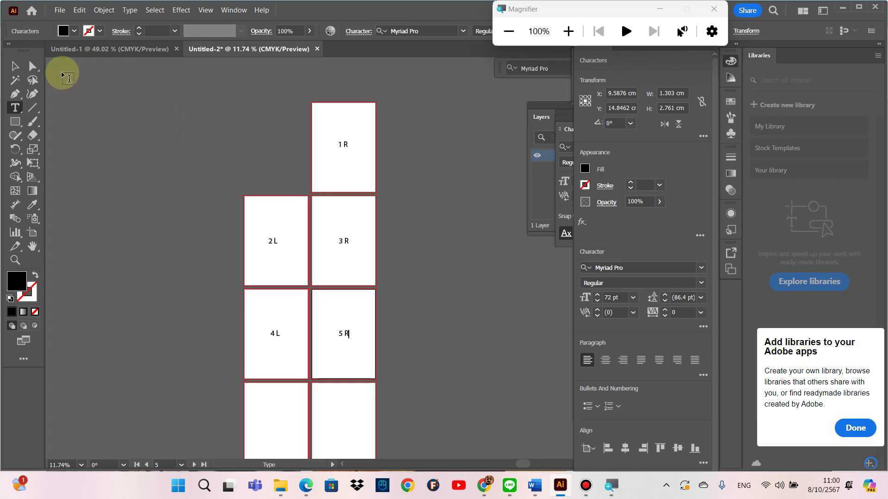
{"action": "left_click", "coordinate": [21, 71]}
{"action": "scroll", "coordinate": [256, 287], "scroll_direction": "down", "scroll_amount": 3}
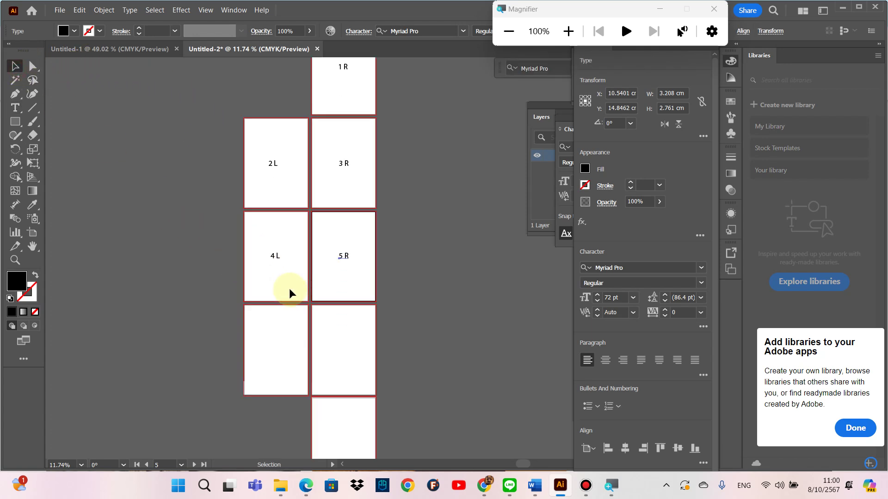
Step: Copy the 5 R label onto page 6 and retype it as 6L
{"action": "scroll", "coordinate": [289, 287], "scroll_direction": "down", "scroll_amount": 2}
{"action": "left_click_drag", "start_coordinate": [342, 215], "coordinate": [345, 212]}
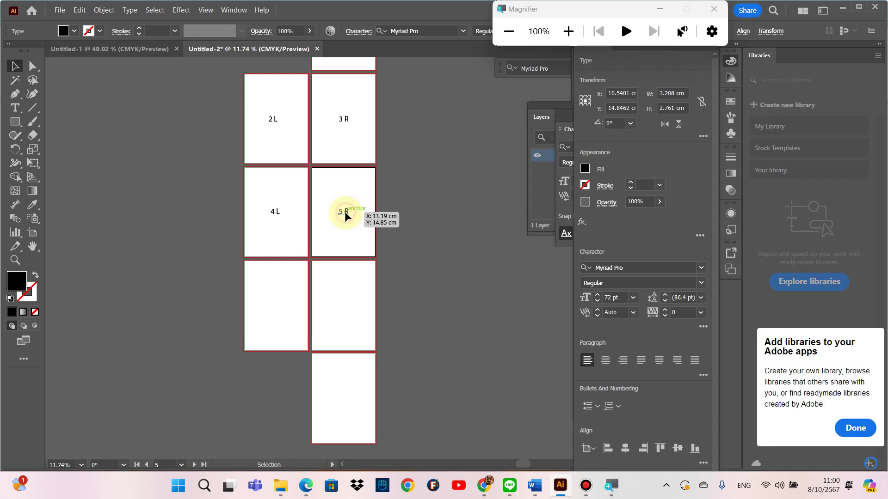
{"action": "left_click_drag", "start_coordinate": [344, 216], "coordinate": [278, 308]}
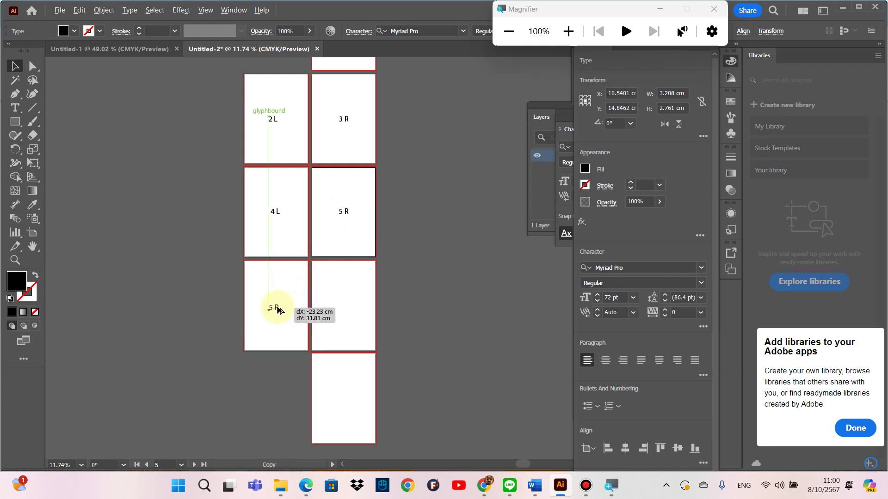
{"action": "left_click_drag", "start_coordinate": [279, 308], "coordinate": [269, 302]}
{"action": "double_click", "coordinate": [273, 302]}
{"action": "type", "text": "6"}
{"action": "key", "text": "Right"}
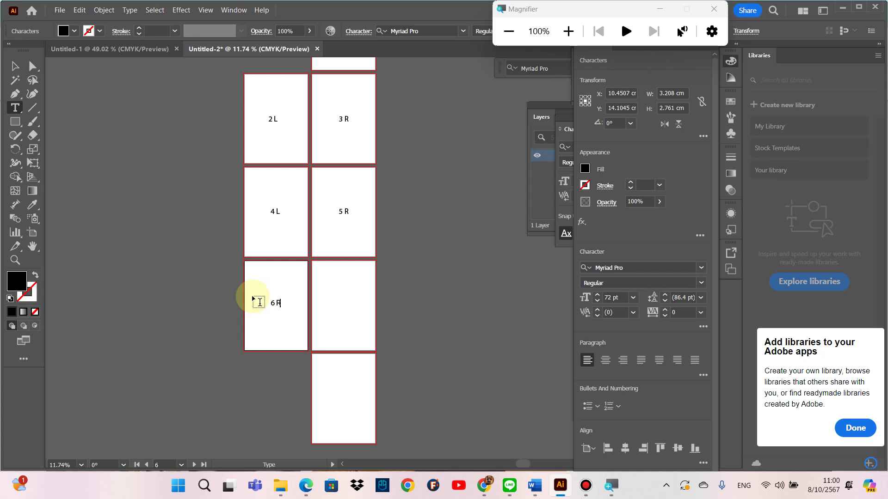
{"action": "key", "text": "BackSpace"}
{"action": "key", "text": "Caps_Lock"}
{"action": "type", "text": "L"}
{"action": "key", "text": "Caps_Lock"}
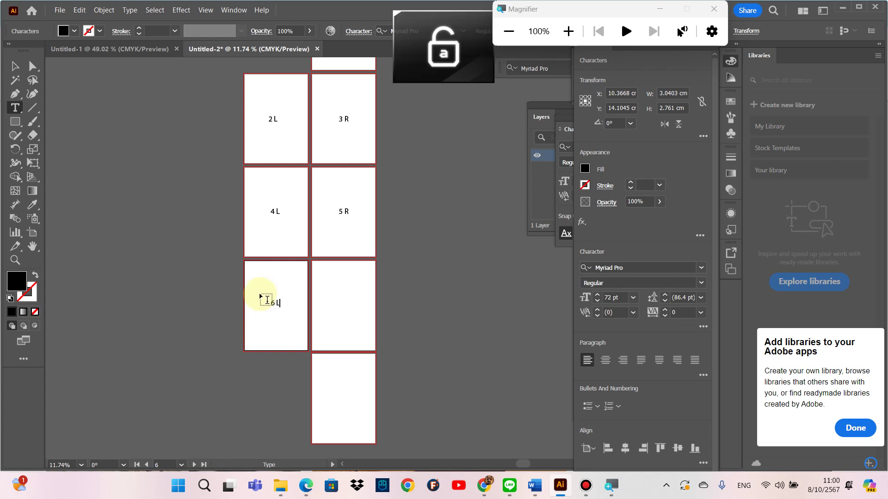
{"action": "left_click", "coordinate": [590, 491]}
{"action": "left_click", "coordinate": [586, 485]}
{"action": "left_click", "coordinate": [14, 65]}
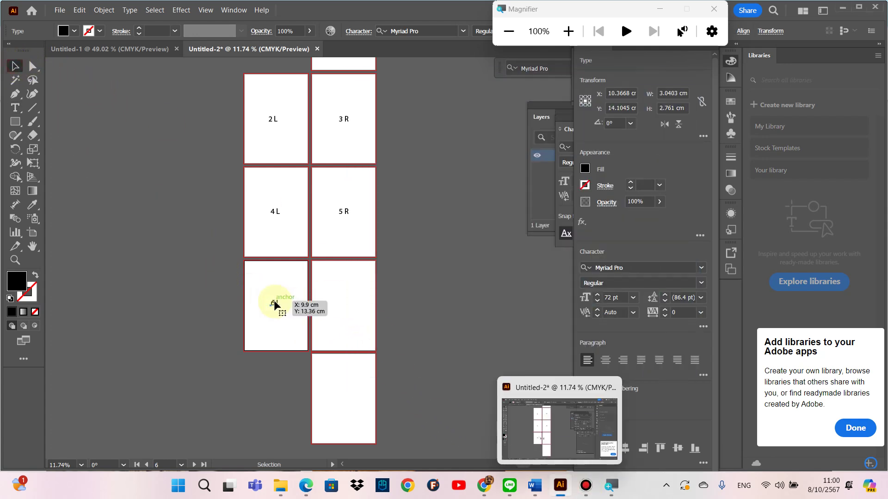
Step: Copy the 6L label onto page 7 and retype it as 7R
{"action": "left_click_drag", "start_coordinate": [278, 303], "coordinate": [342, 309], "text": "alt"}
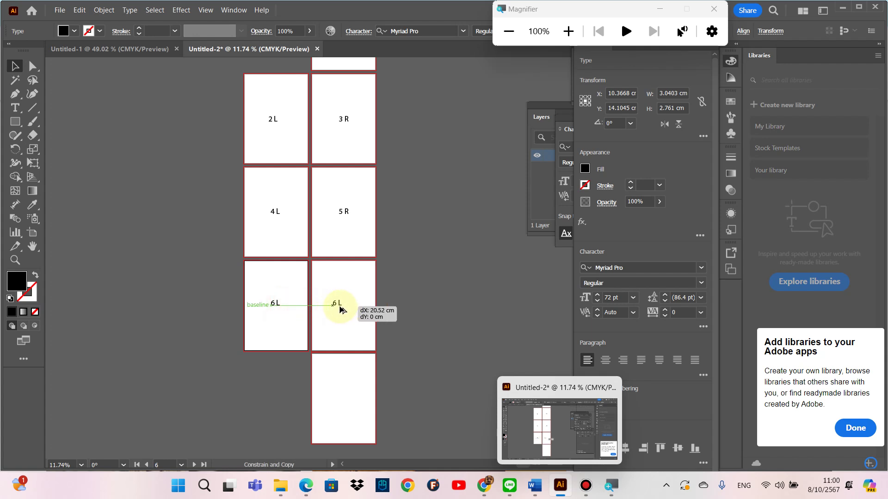
{"action": "double_click", "coordinate": [342, 305]}
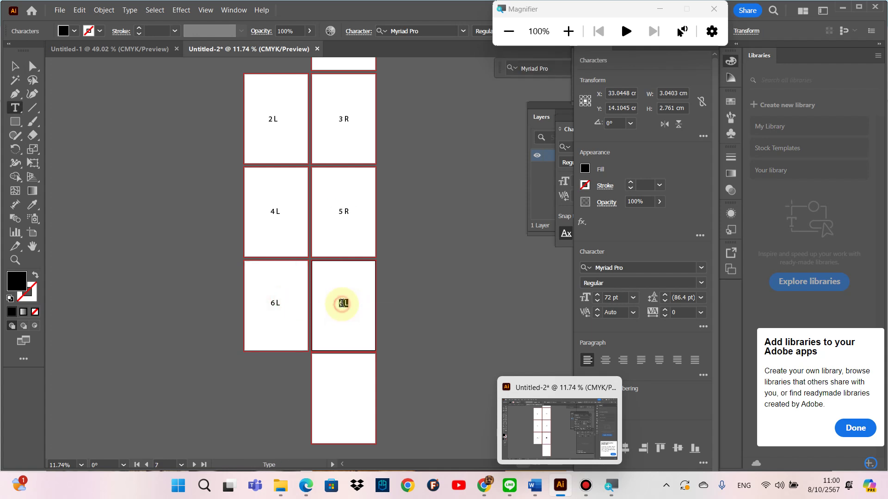
{"action": "type", "text": "7r"}
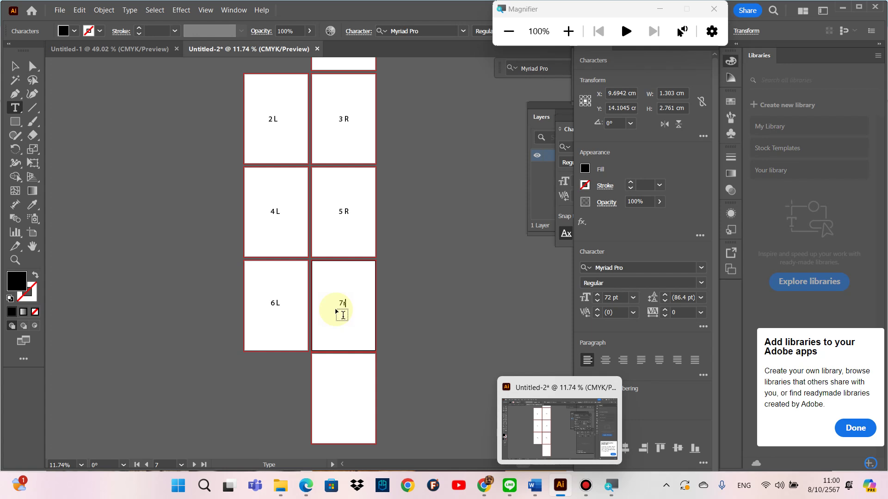
{"action": "key", "text": "Caps_Lock"}
{"action": "type", "text": "R"}
{"action": "key", "text": "Caps_Lock"}
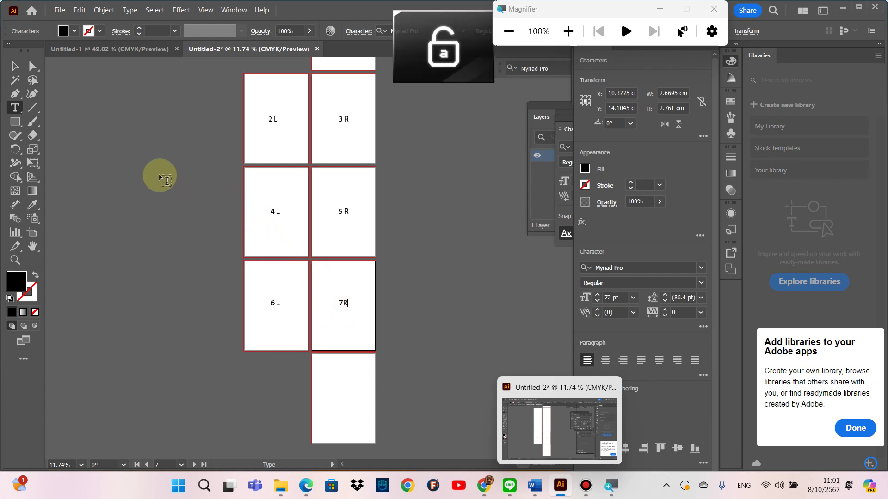
{"action": "left_click", "coordinate": [15, 66]}
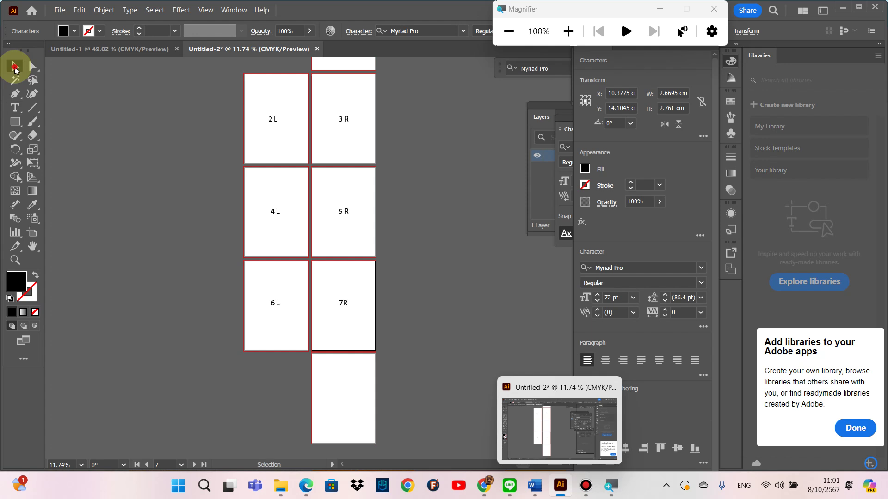
{"action": "left_click", "coordinate": [409, 314]}
{"action": "left_click", "coordinate": [343, 303]}
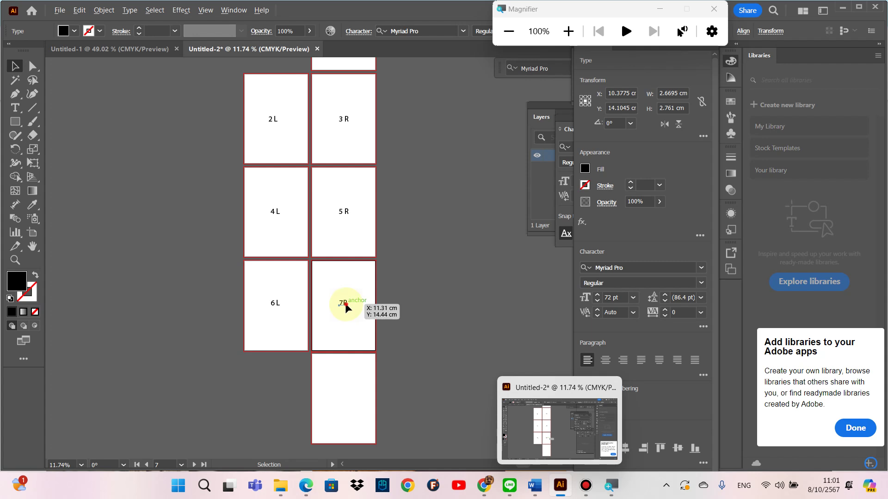
Step: Copy the 7R label down onto the last page and change it to 8
{"action": "left_click_drag", "start_coordinate": [345, 307], "coordinate": [342, 401]}
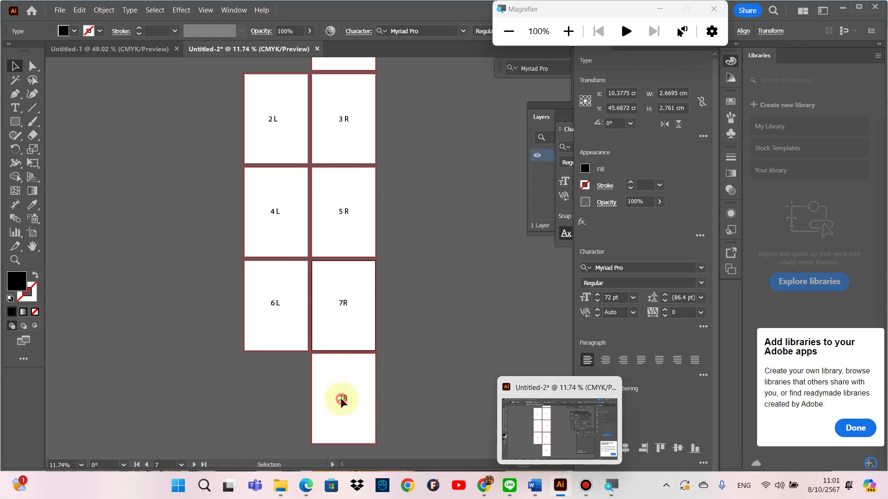
{"action": "double_click", "coordinate": [341, 399]}
{"action": "type", "text": "8"}
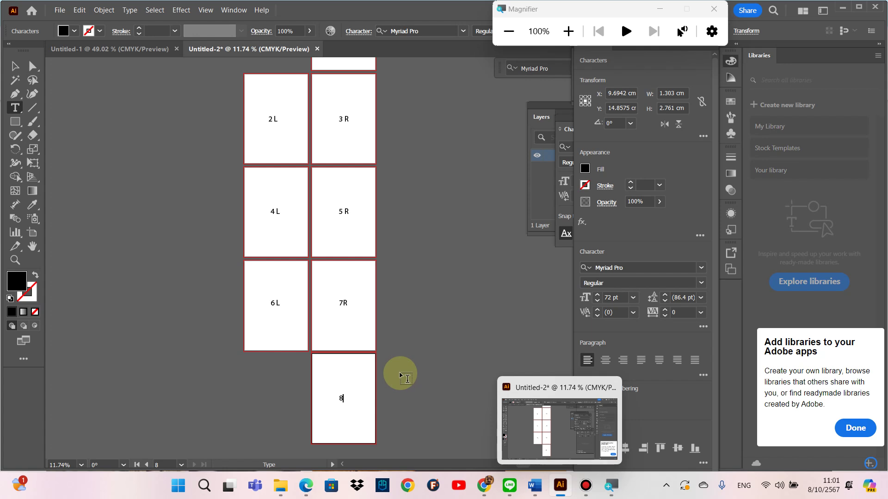
{"action": "scroll", "coordinate": [400, 359], "scroll_direction": "up", "scroll_amount": 2}
{"action": "scroll", "coordinate": [402, 361], "scroll_direction": "up", "scroll_amount": 2}
{"action": "scroll", "coordinate": [401, 359], "scroll_direction": "down", "scroll_amount": 1}
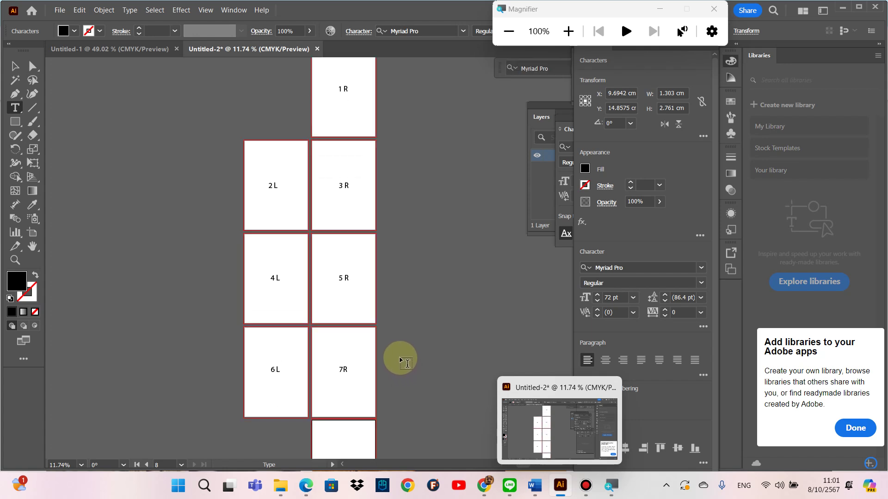
{"action": "scroll", "coordinate": [400, 359], "scroll_direction": "down", "scroll_amount": 2}
{"action": "scroll", "coordinate": [401, 360], "scroll_direction": "down", "scroll_amount": 2}
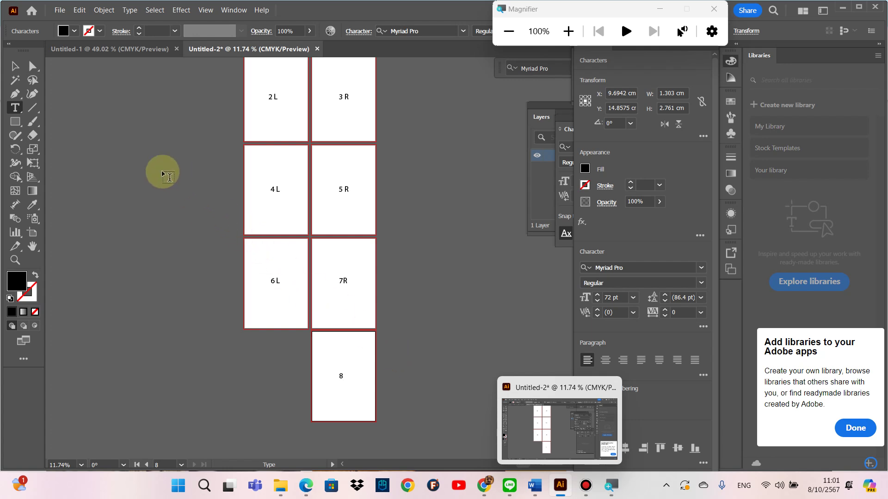
{"action": "left_click", "coordinate": [16, 66]}
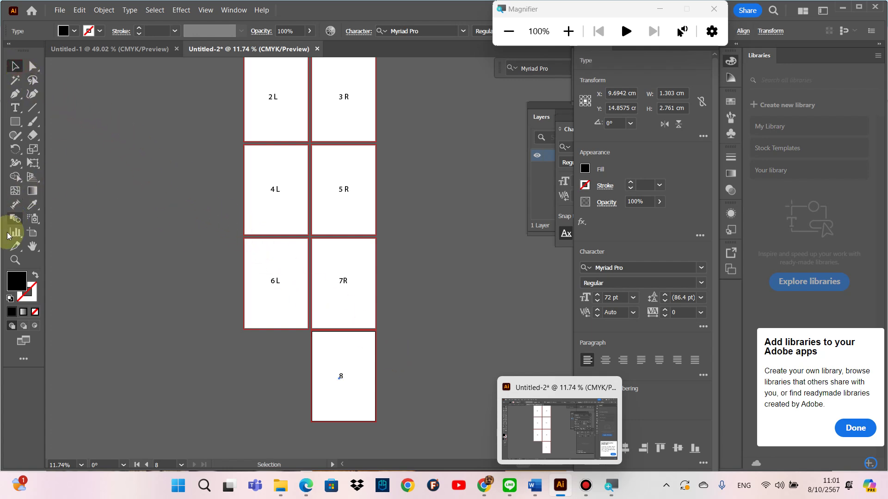
Step: Drag Artboard 8 under page 6 in the left column, undoing a stray tiny artboard
{"action": "left_click", "coordinate": [32, 232]}
{"action": "left_click_drag", "start_coordinate": [341, 358], "coordinate": [300, 350]}
{"action": "scroll", "coordinate": [323, 341], "scroll_direction": "up", "scroll_amount": 1}
{"action": "scroll", "coordinate": [323, 339], "scroll_direction": "up", "scroll_amount": 3}
{"action": "scroll", "coordinate": [323, 337], "scroll_direction": "down", "scroll_amount": 1}
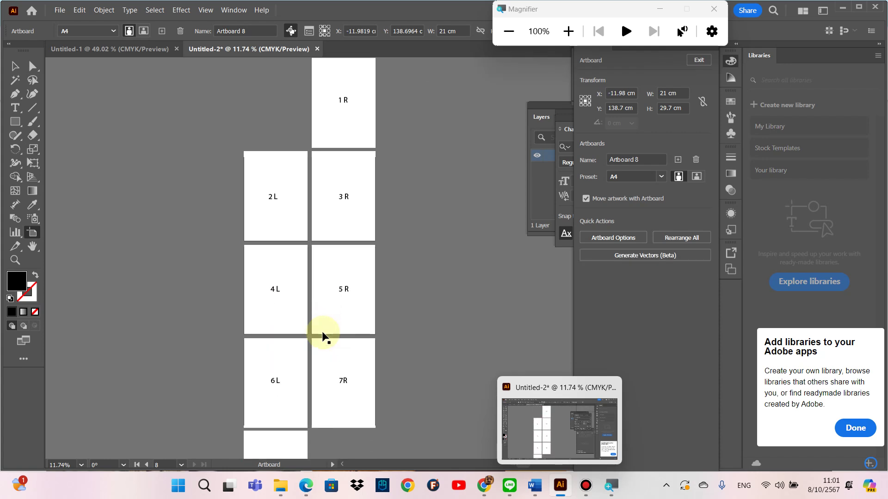
{"action": "scroll", "coordinate": [324, 336], "scroll_direction": "down", "scroll_amount": 1}
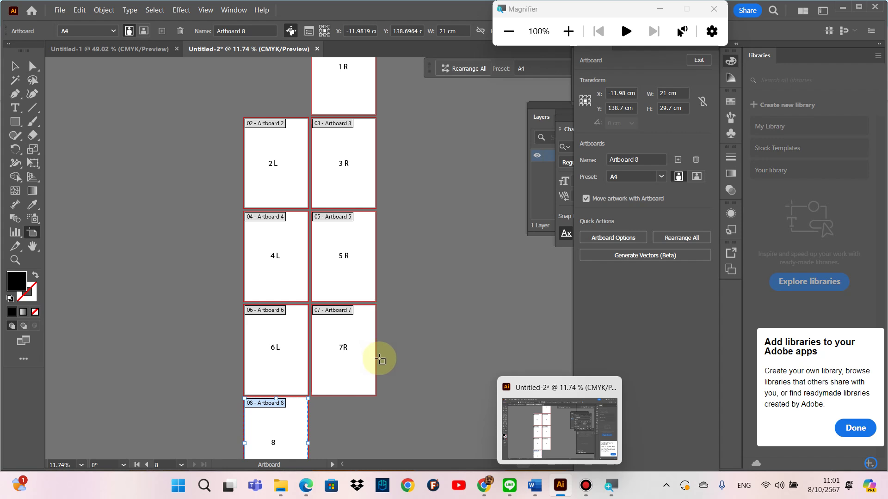
{"action": "scroll", "coordinate": [370, 361], "scroll_direction": "down", "scroll_amount": 2}
{"action": "scroll", "coordinate": [367, 363], "scroll_direction": "down", "scroll_amount": 1}
{"action": "left_click_drag", "start_coordinate": [273, 365], "coordinate": [275, 366]}
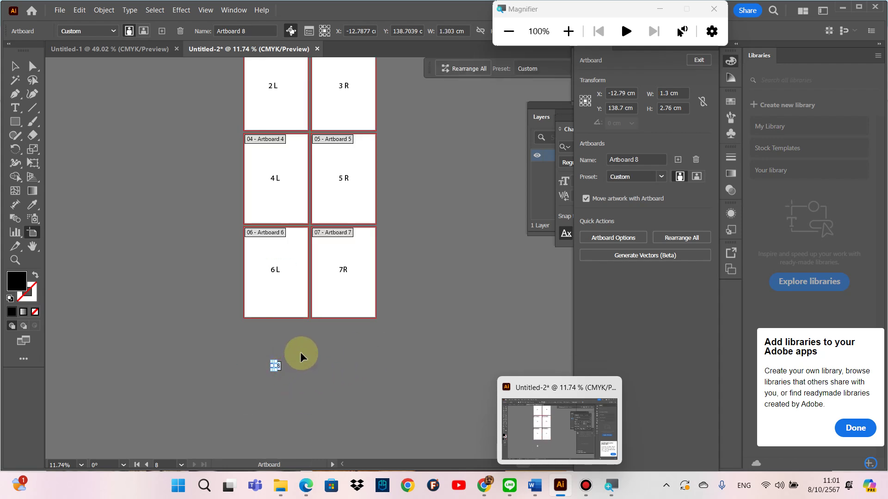
{"action": "key", "text": "ctrl+z"}
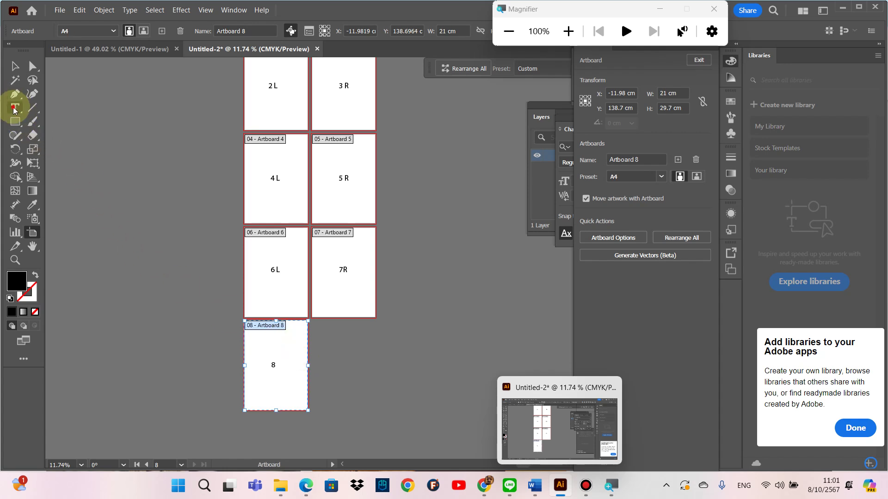
{"action": "left_click", "coordinate": [15, 108]}
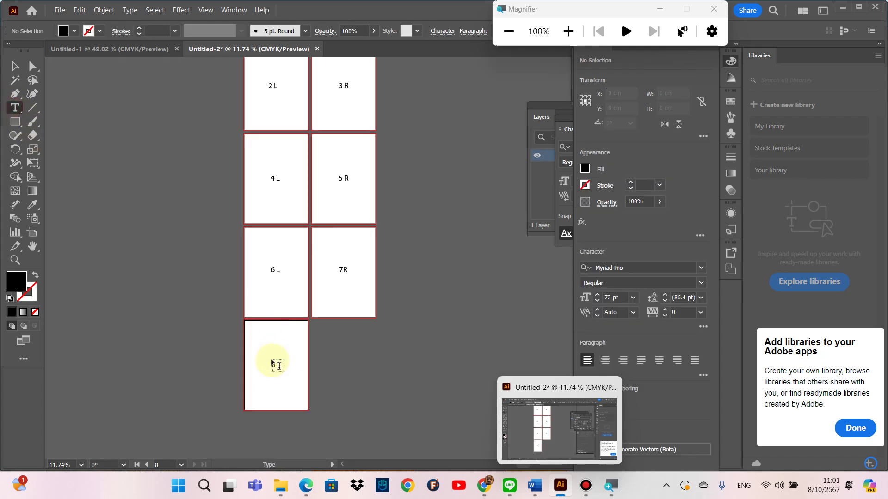
Step: Add a capital L after the 8 so the last page's label reads 8 L
{"action": "left_click", "coordinate": [275, 364]}
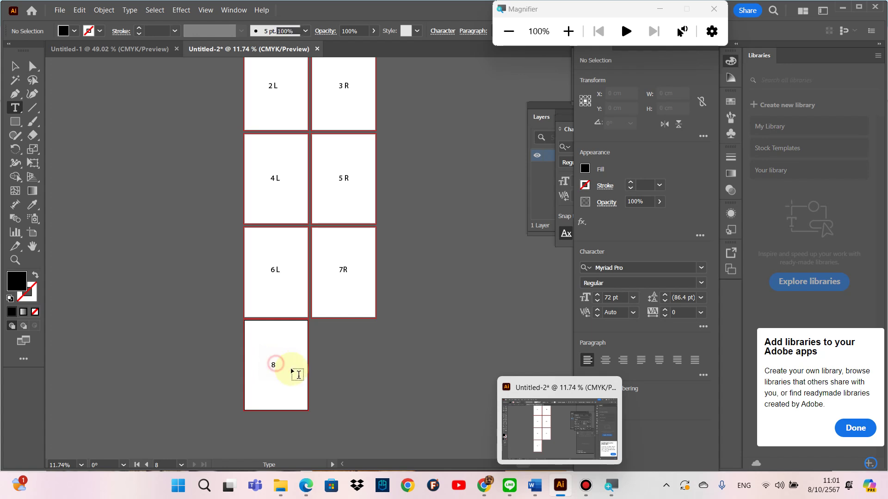
{"action": "key", "text": "Caps_Lock"}
{"action": "type", "text": "L"}
{"action": "key", "text": "Caps_Lock"}
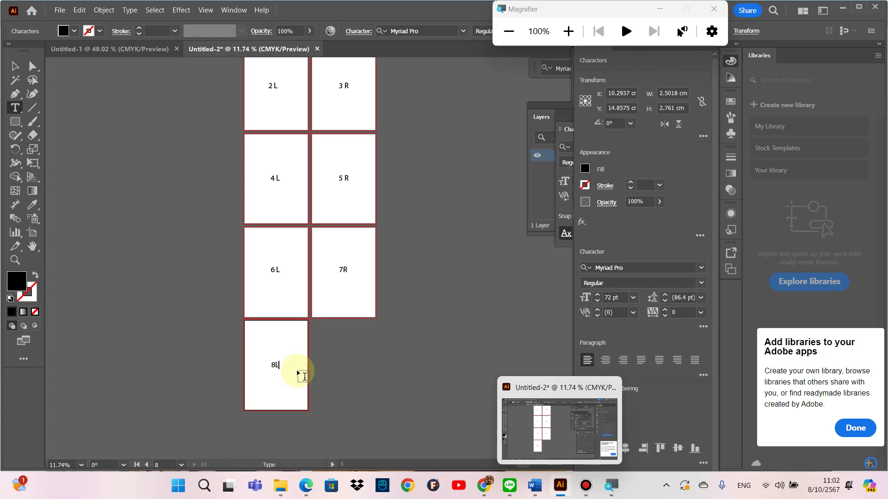
{"action": "left_click", "coordinate": [279, 365]}
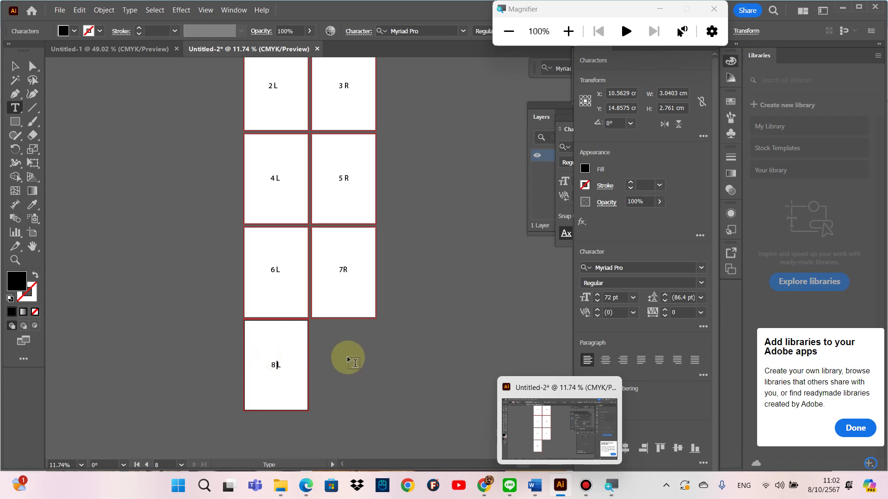
{"action": "scroll", "coordinate": [349, 360], "scroll_direction": "up", "scroll_amount": 2}
{"action": "scroll", "coordinate": [349, 361], "scroll_direction": "up", "scroll_amount": 5}
{"action": "scroll", "coordinate": [349, 360], "scroll_direction": "up", "scroll_amount": 2}
{"action": "scroll", "coordinate": [349, 360], "scroll_direction": "down", "scroll_amount": 1}
{"action": "scroll", "coordinate": [349, 360], "scroll_direction": "down", "scroll_amount": 4}
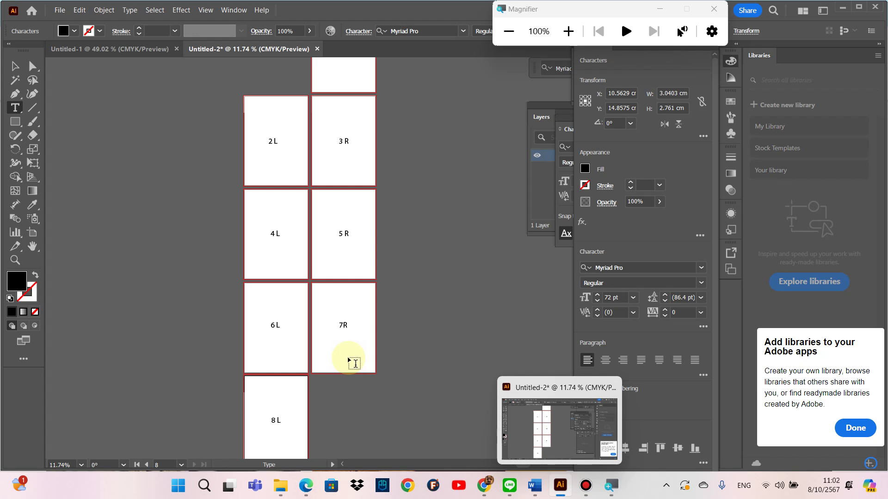
{"action": "left_click", "coordinate": [18, 68]}
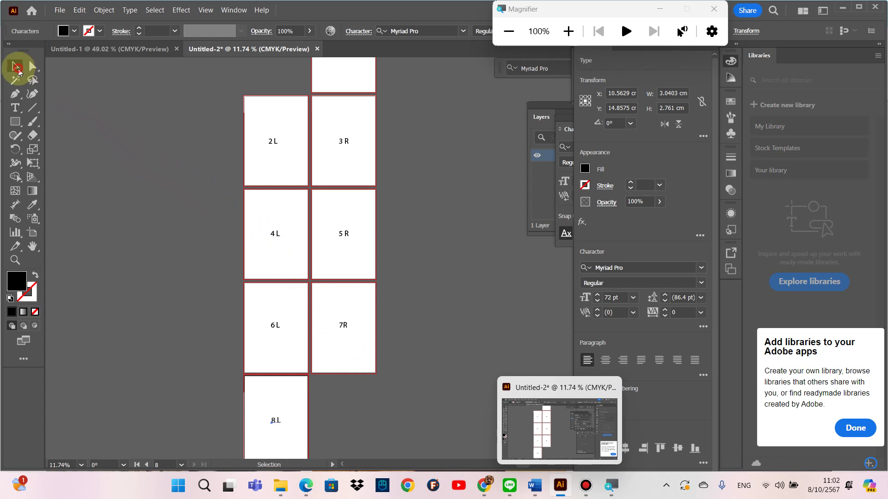
{"action": "scroll", "coordinate": [135, 163], "scroll_direction": "up", "scroll_amount": 2}
{"action": "scroll", "coordinate": [137, 163], "scroll_direction": "up", "scroll_amount": 3}
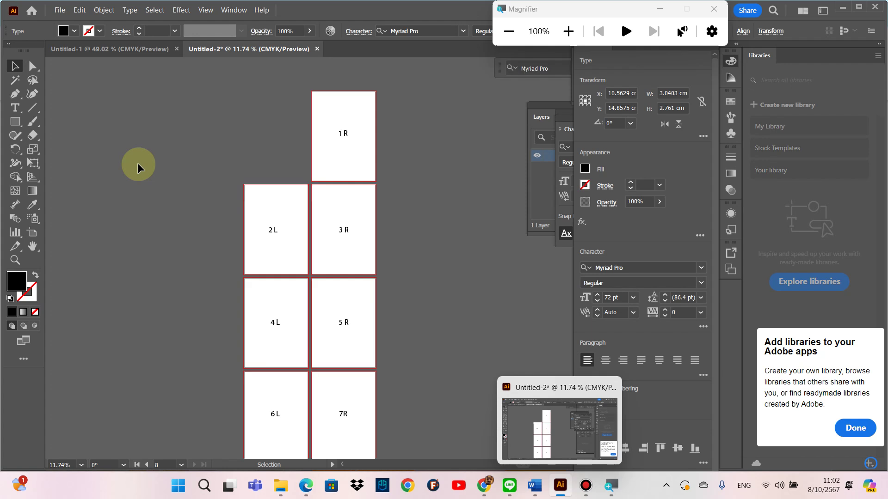
{"action": "scroll", "coordinate": [137, 165], "scroll_direction": "down", "scroll_amount": 2}
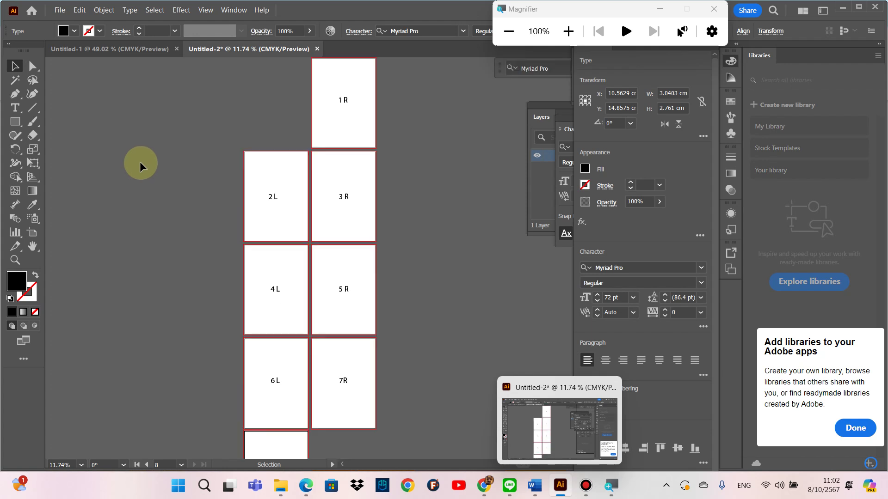
{"action": "scroll", "coordinate": [140, 162], "scroll_direction": "down", "scroll_amount": 2}
{"action": "scroll", "coordinate": [140, 162], "scroll_direction": "down", "scroll_amount": 2}
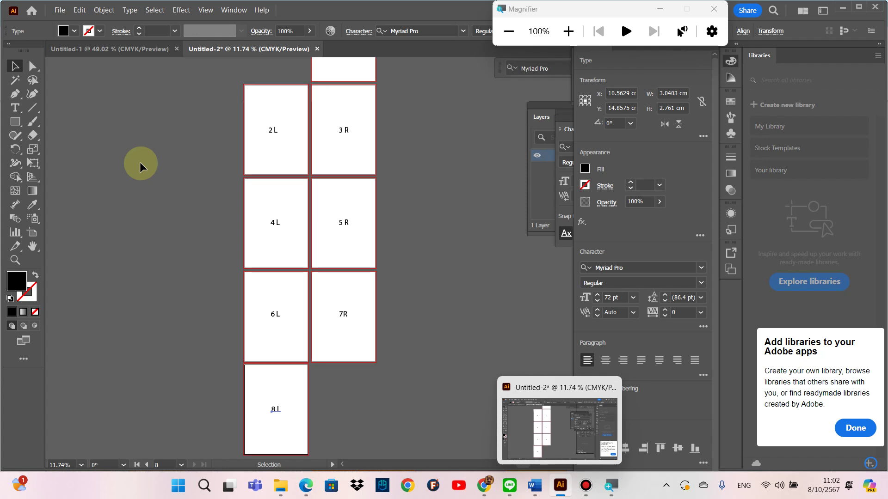
{"action": "left_click", "coordinate": [151, 122]}
{"action": "scroll", "coordinate": [151, 125], "scroll_direction": "up", "scroll_amount": 1}
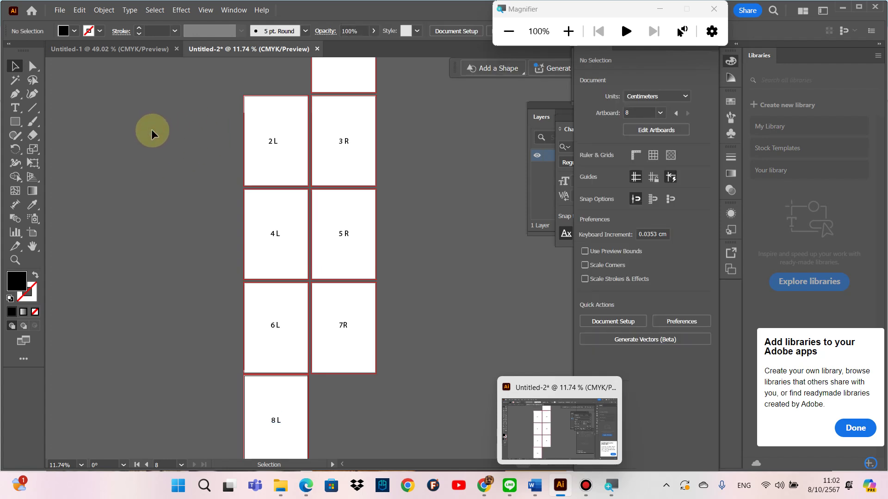
{"action": "scroll", "coordinate": [151, 129], "scroll_direction": "up", "scroll_amount": 1}
{"action": "scroll", "coordinate": [151, 129], "scroll_direction": "up", "scroll_amount": 1}
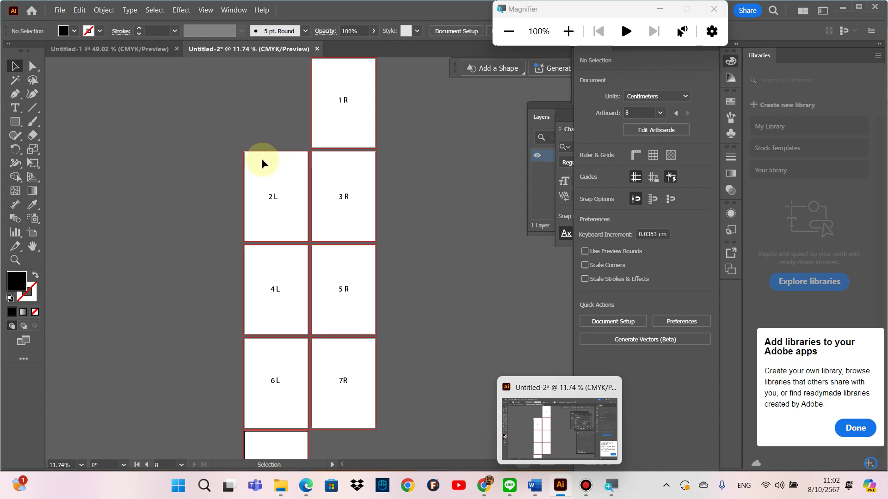
{"action": "scroll", "coordinate": [265, 193], "scroll_direction": "down", "scroll_amount": 1}
{"action": "scroll", "coordinate": [265, 195], "scroll_direction": "down", "scroll_amount": 2}
{"action": "scroll", "coordinate": [265, 198], "scroll_direction": "down", "scroll_amount": 2}
{"action": "scroll", "coordinate": [265, 201], "scroll_direction": "up", "scroll_amount": 2}
{"action": "scroll", "coordinate": [266, 201], "scroll_direction": "up", "scroll_amount": 4}
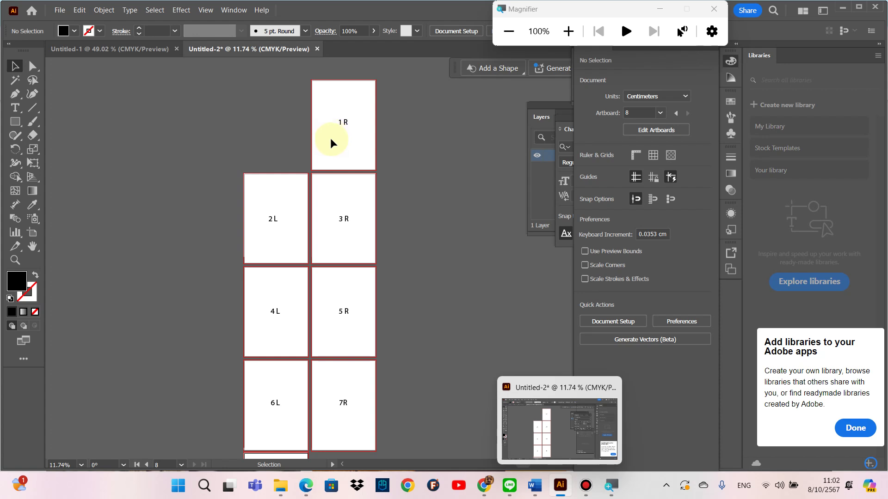
{"action": "scroll", "coordinate": [336, 147], "scroll_direction": "down", "scroll_amount": 2}
{"action": "scroll", "coordinate": [365, 190], "scroll_direction": "down", "scroll_amount": 1}
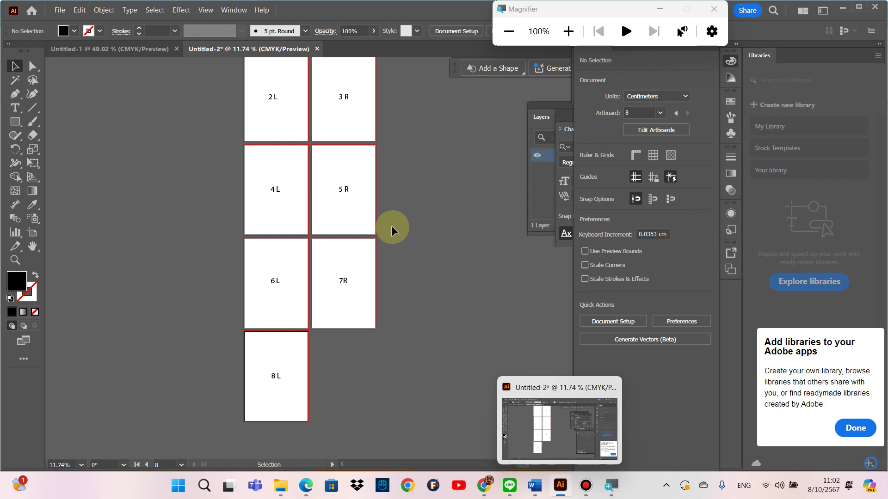
{"action": "scroll", "coordinate": [391, 226], "scroll_direction": "up", "scroll_amount": 2}
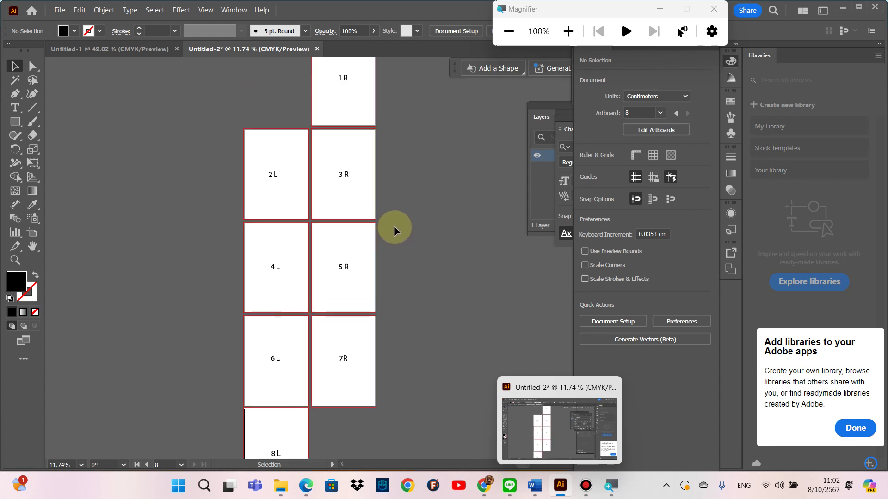
{"action": "scroll", "coordinate": [404, 213], "scroll_direction": "up", "scroll_amount": 1}
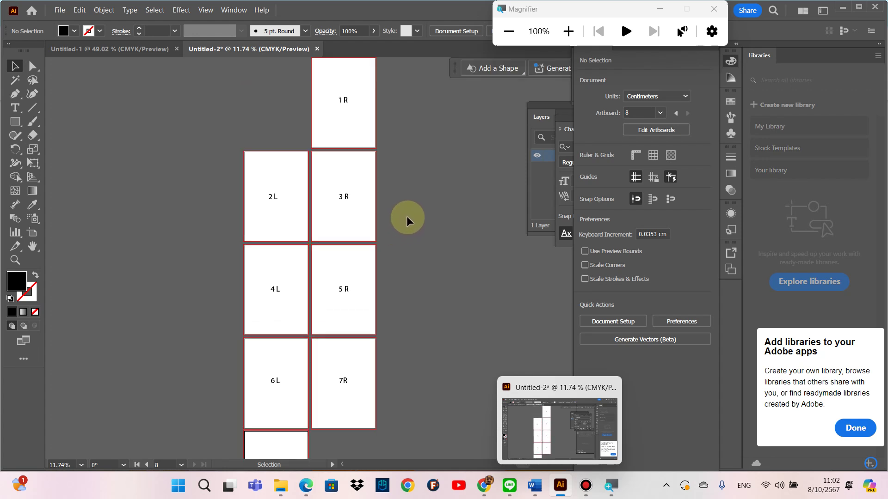
{"action": "scroll", "coordinate": [419, 221], "scroll_direction": "up", "scroll_amount": 1}
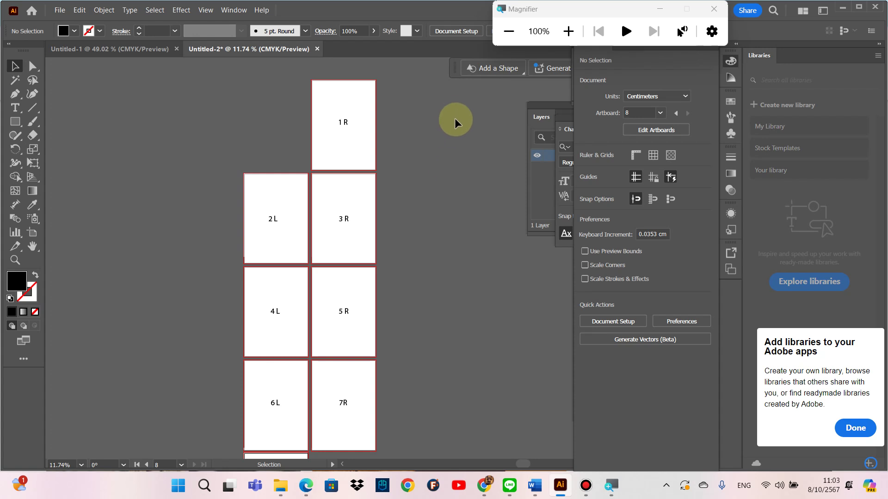
{"action": "left_click", "coordinate": [16, 107]}
Step: Type the credit text 'Pexels.com' on the pasteboard left of page 1
{"action": "left_click", "coordinate": [90, 112]}
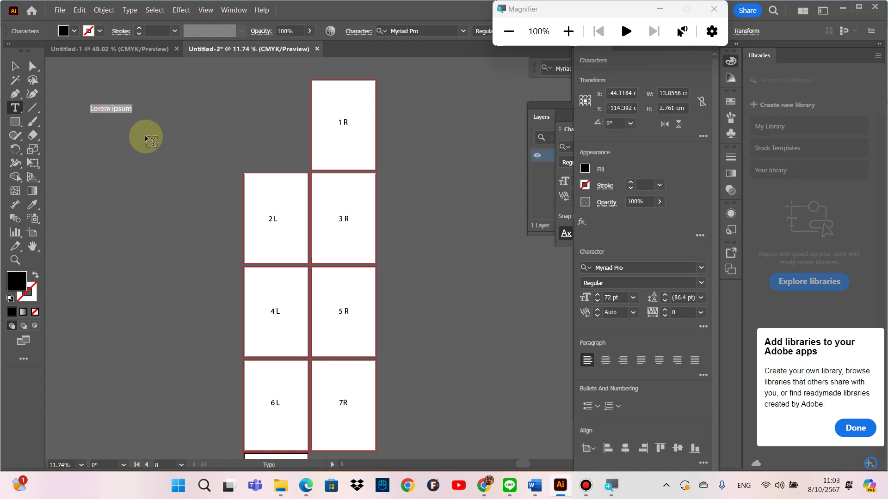
{"action": "key", "text": "Caps_Lock"}
{"action": "type", "text": "P"}
{"action": "key", "text": "Caps_Lock"}
{"action": "type", "text": "e"}
{"action": "type", "text": "xe"}
{"action": "type", "text": "la"}
{"action": "type", "text": "s.com"}
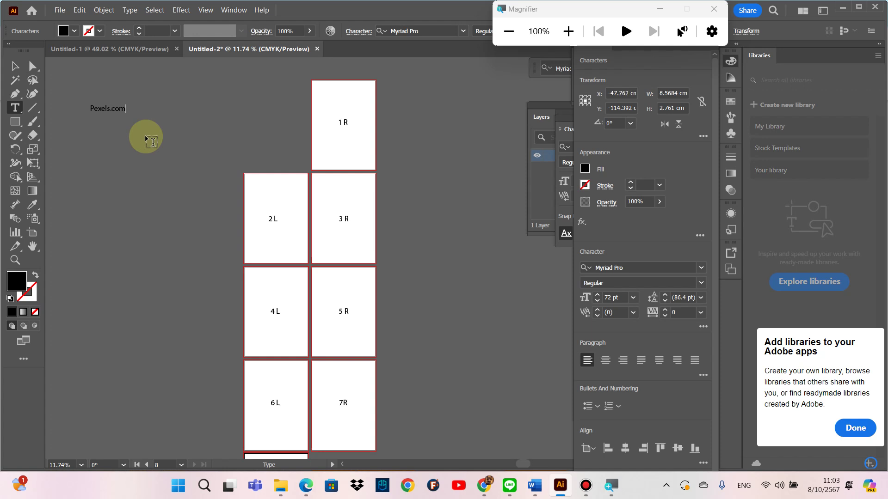
{"action": "left_click", "coordinate": [15, 66]}
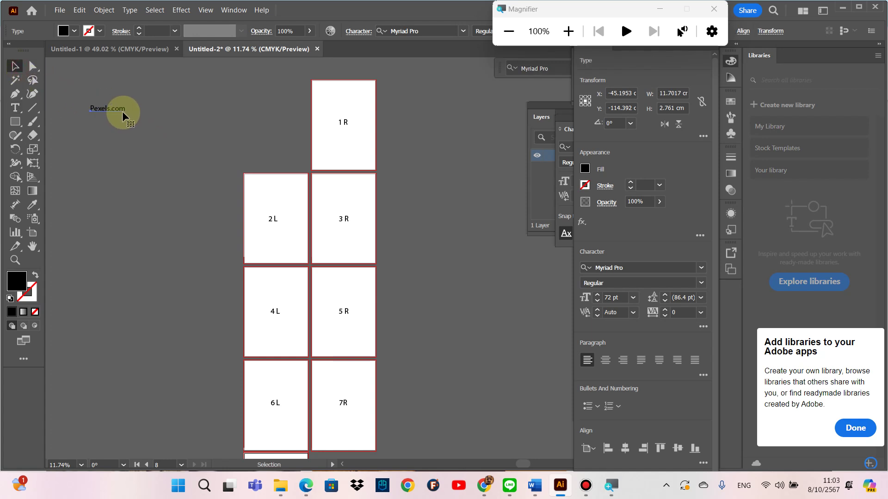
Step: Set the Pexels.com text to 200 pt and deselect it
{"action": "left_click", "coordinate": [632, 297]}
{"action": "left_click", "coordinate": [609, 297]}
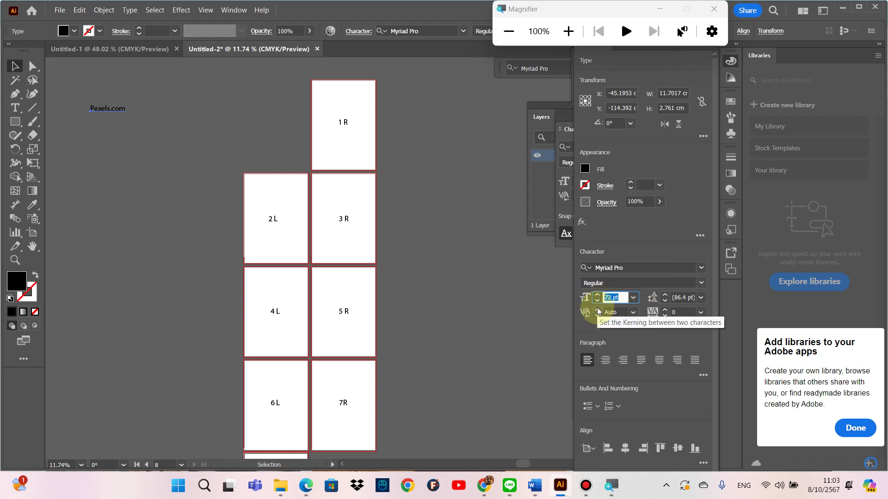
{"action": "type", "text": "200"}
{"action": "key", "text": "Return"}
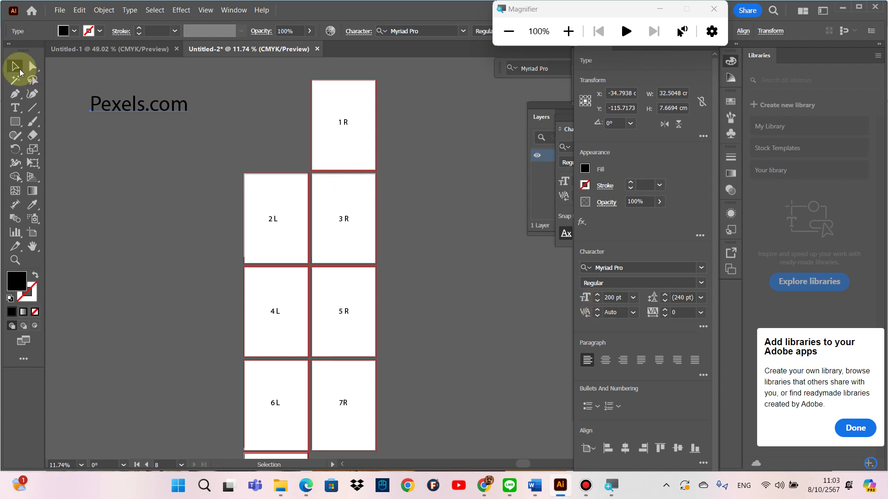
{"action": "left_click", "coordinate": [117, 169]}
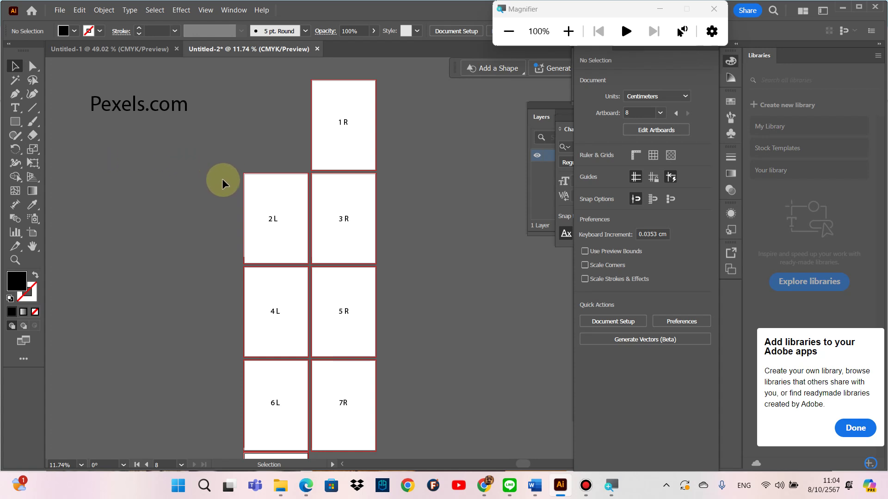
Step: Zoom in to 25% and scroll through the artboards back to page 1 R
{"action": "key", "text": "ctrl+plus"}
{"action": "key", "text": "ctrl+plus"}
{"action": "key", "text": "ctrl+plus"}
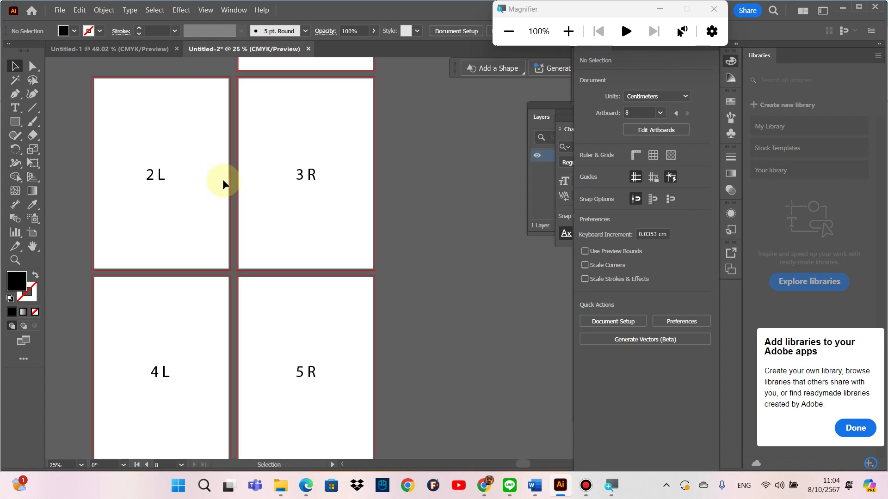
{"action": "scroll", "coordinate": [253, 176], "scroll_direction": "up", "scroll_amount": 3}
{"action": "scroll", "coordinate": [255, 177], "scroll_direction": "up", "scroll_amount": 1}
{"action": "scroll", "coordinate": [255, 177], "scroll_direction": "up", "scroll_amount": 1}
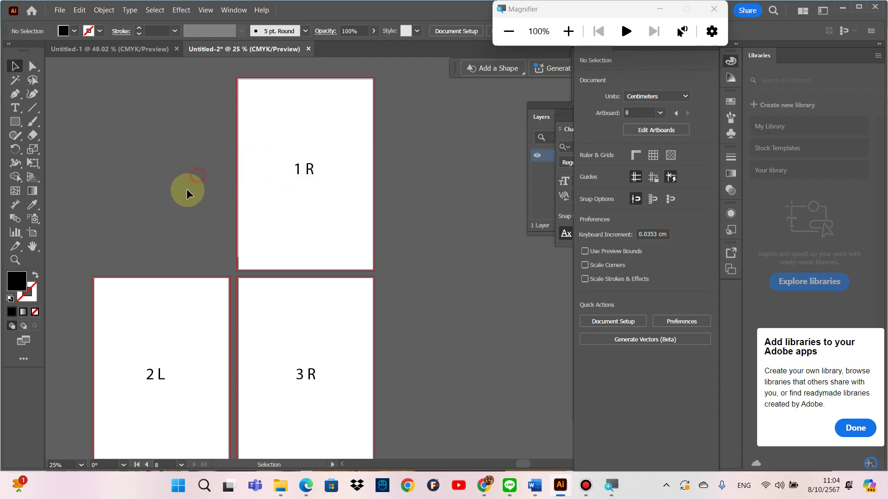
{"action": "scroll", "coordinate": [179, 207], "scroll_direction": "down", "scroll_amount": 2}
{"action": "scroll", "coordinate": [179, 207], "scroll_direction": "down", "scroll_amount": 2}
{"action": "scroll", "coordinate": [179, 207], "scroll_direction": "down", "scroll_amount": 3}
{"action": "scroll", "coordinate": [178, 206], "scroll_direction": "down", "scroll_amount": 3}
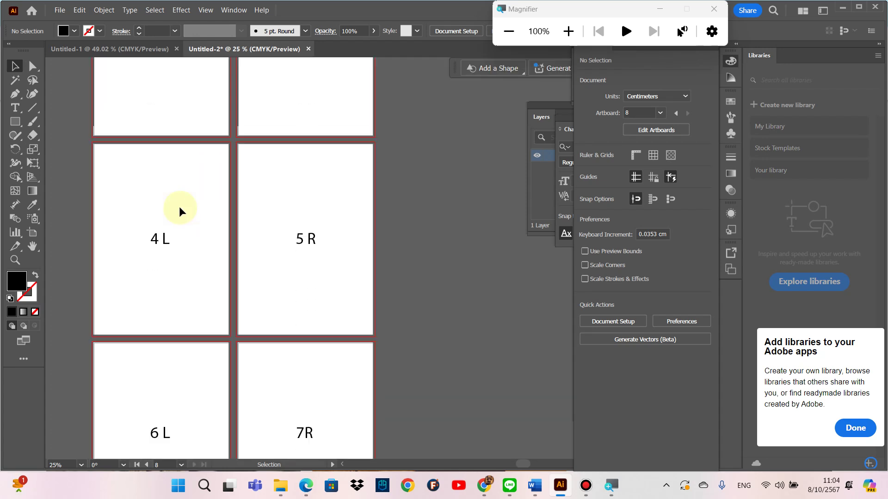
{"action": "scroll", "coordinate": [179, 206], "scroll_direction": "down", "scroll_amount": 3}
{"action": "scroll", "coordinate": [179, 207], "scroll_direction": "down", "scroll_amount": 2}
{"action": "scroll", "coordinate": [178, 205], "scroll_direction": "down", "scroll_amount": 3}
{"action": "scroll", "coordinate": [180, 204], "scroll_direction": "down", "scroll_amount": 1}
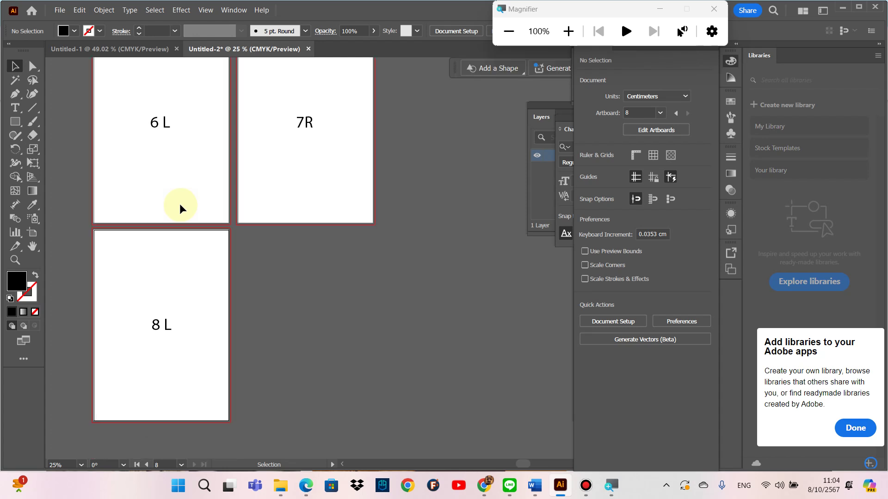
{"action": "scroll", "coordinate": [180, 204], "scroll_direction": "up", "scroll_amount": 2}
{"action": "scroll", "coordinate": [179, 201], "scroll_direction": "up", "scroll_amount": 2}
{"action": "scroll", "coordinate": [180, 198], "scroll_direction": "up", "scroll_amount": 3}
{"action": "scroll", "coordinate": [181, 194], "scroll_direction": "up", "scroll_amount": 3}
{"action": "scroll", "coordinate": [181, 193], "scroll_direction": "up", "scroll_amount": 2}
{"action": "scroll", "coordinate": [181, 193], "scroll_direction": "up", "scroll_amount": 2}
{"action": "scroll", "coordinate": [181, 192], "scroll_direction": "up", "scroll_amount": 2}
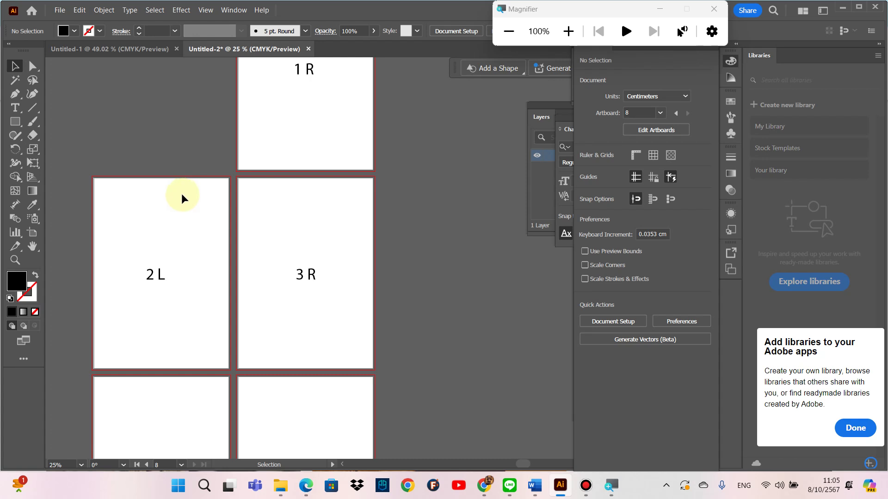
{"action": "scroll", "coordinate": [182, 192], "scroll_direction": "up", "scroll_amount": 1}
{"action": "scroll", "coordinate": [181, 193], "scroll_direction": "up", "scroll_amount": 1}
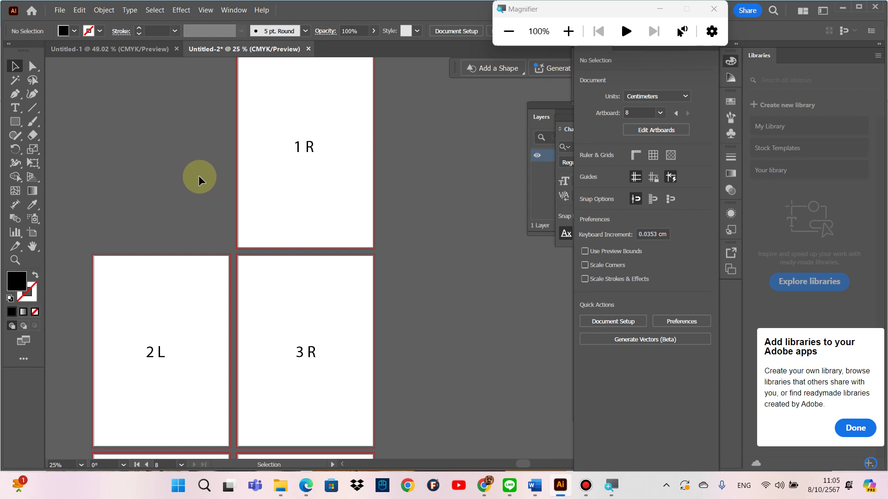
{"action": "scroll", "coordinate": [201, 181], "scroll_direction": "up", "scroll_amount": 3}
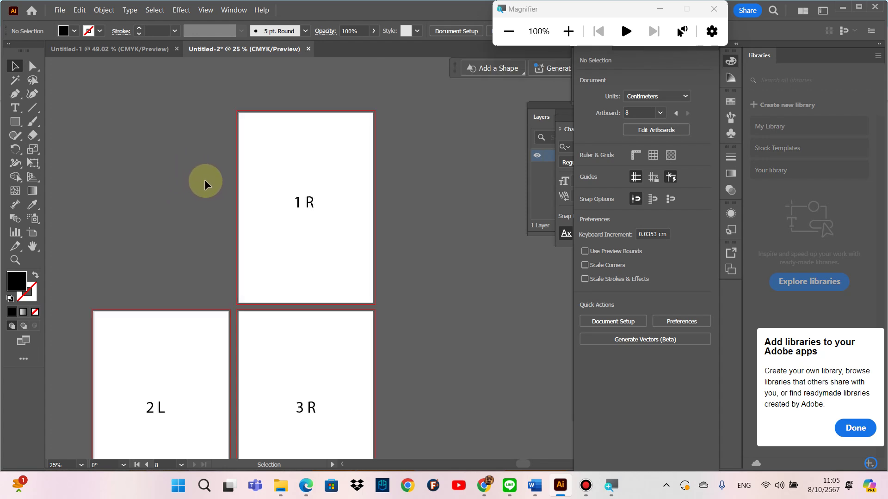
{"action": "scroll", "coordinate": [204, 179], "scroll_direction": "down", "scroll_amount": 1}
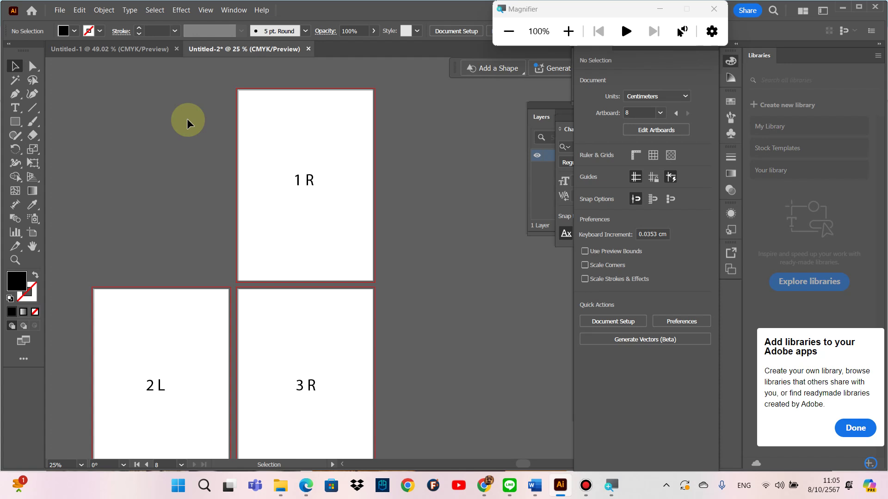
{"action": "scroll", "coordinate": [187, 115], "scroll_direction": "down", "scroll_amount": 1}
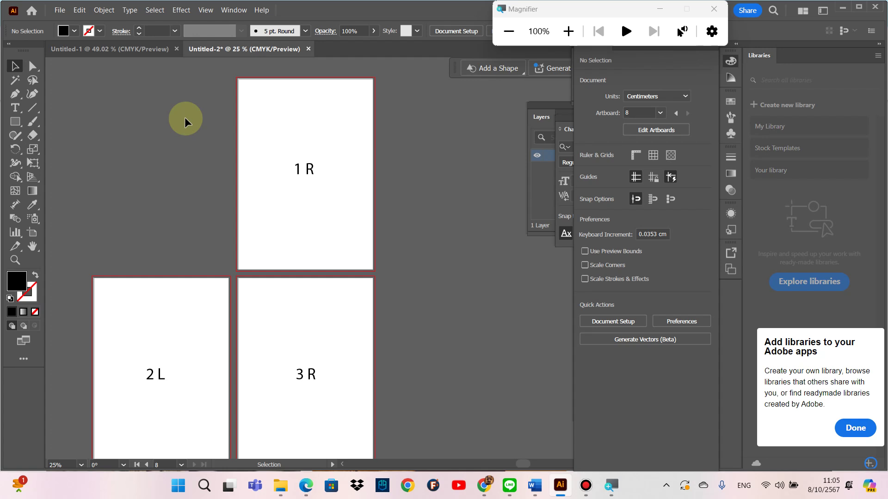
{"action": "key", "text": "ctrl+shift+p"}
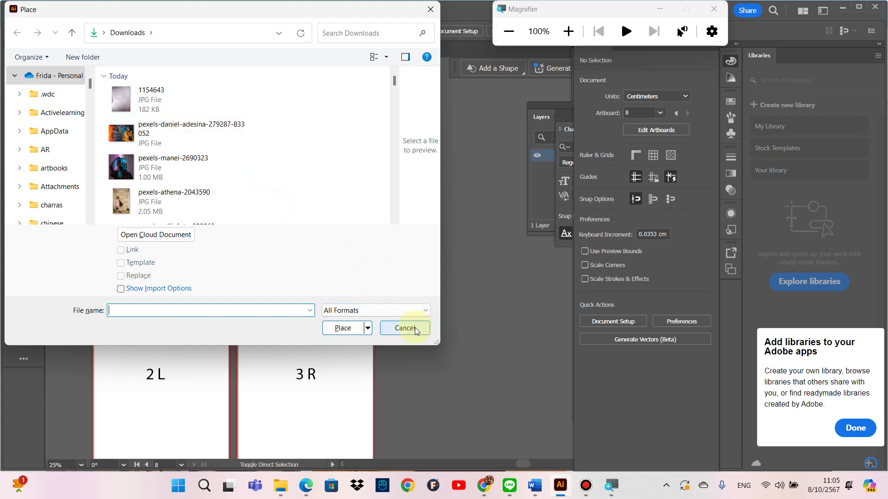
{"action": "left_click", "coordinate": [414, 327]}
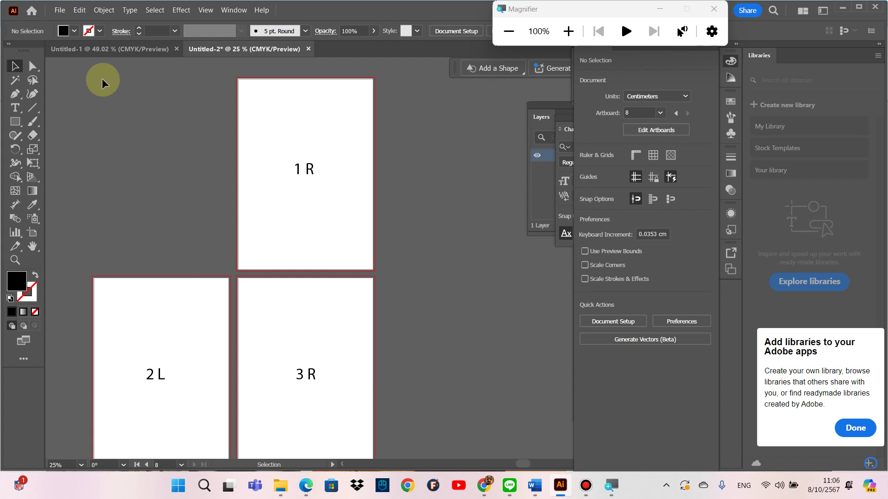
Step: Load the pexels-manei photo for placing via the File menu's Place command
{"action": "left_click", "coordinate": [60, 10]}
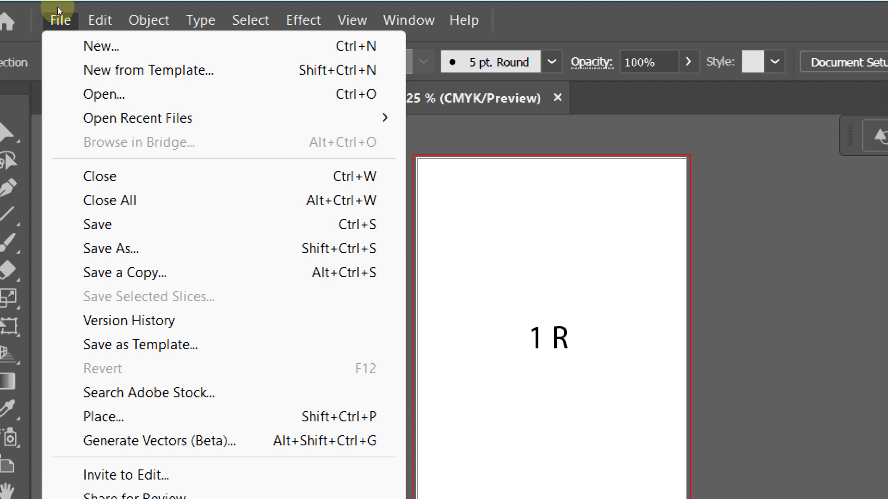
{"action": "left_click", "coordinate": [58, 14]}
{"action": "key", "text": "Return"}
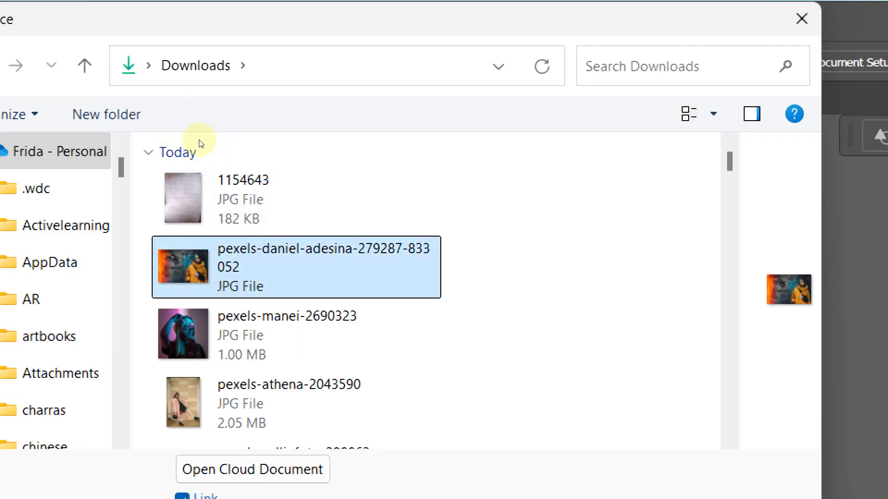
{"action": "scroll", "coordinate": [201, 144], "scroll_direction": "down", "scroll_amount": 4}
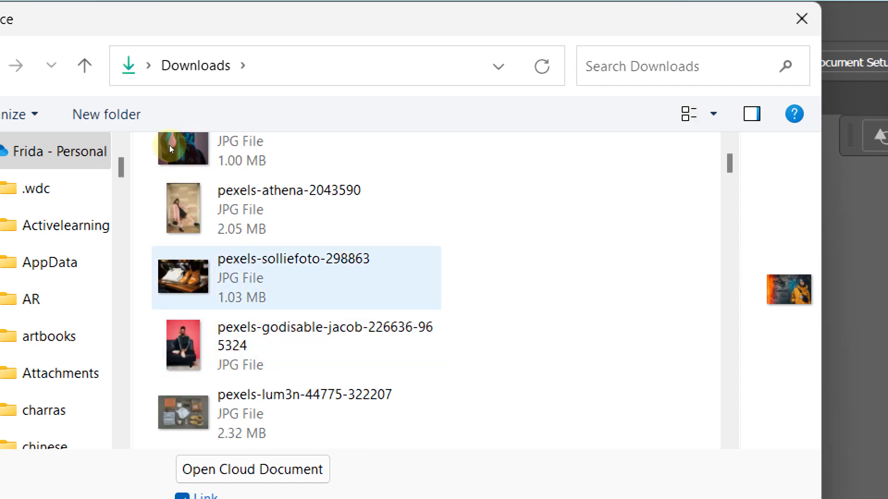
{"action": "scroll", "coordinate": [169, 145], "scroll_direction": "up", "scroll_amount": 3}
{"action": "key", "text": "Down"}
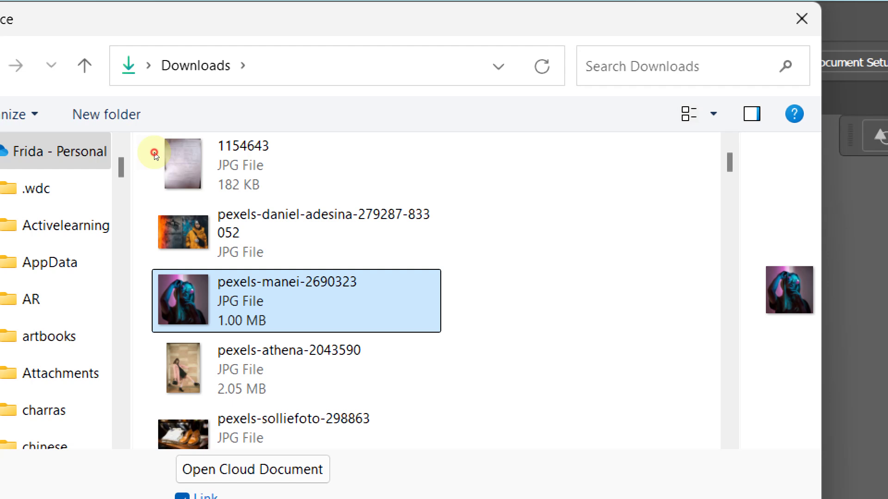
{"action": "key", "text": "Return"}
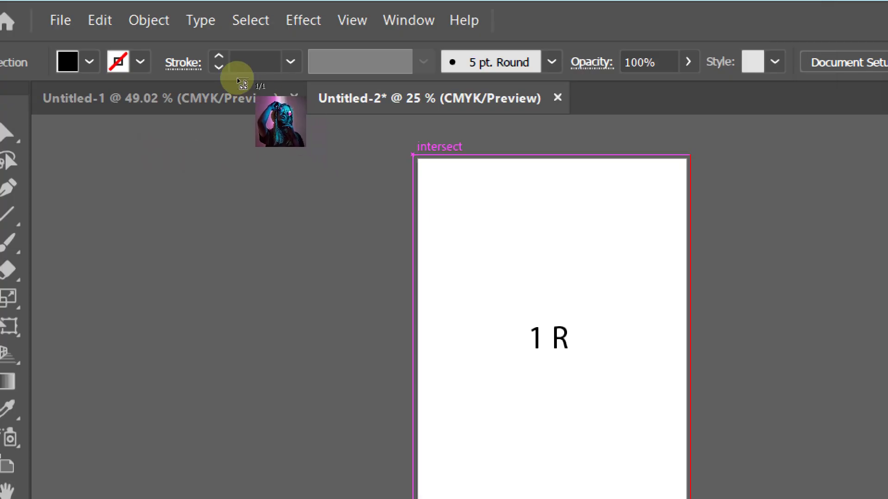
{"action": "scroll", "coordinate": [237, 81], "scroll_direction": "down", "scroll_amount": 2}
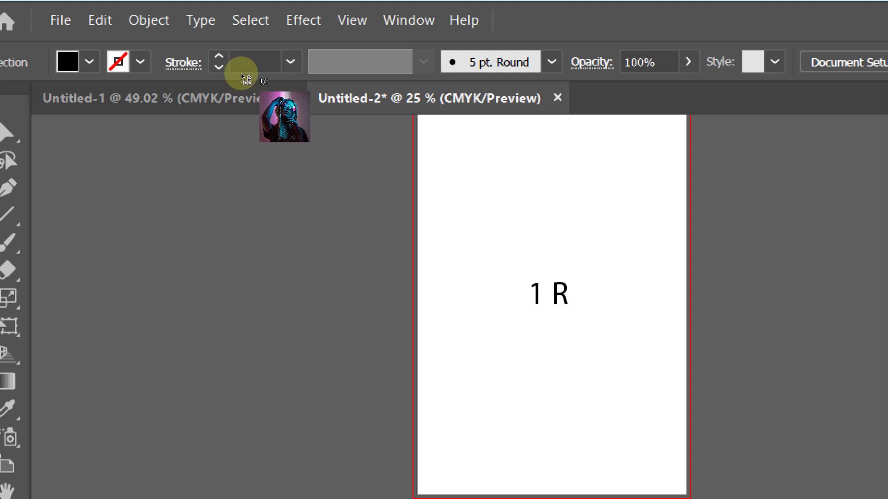
{"action": "scroll", "coordinate": [238, 78], "scroll_direction": "up", "scroll_amount": 1}
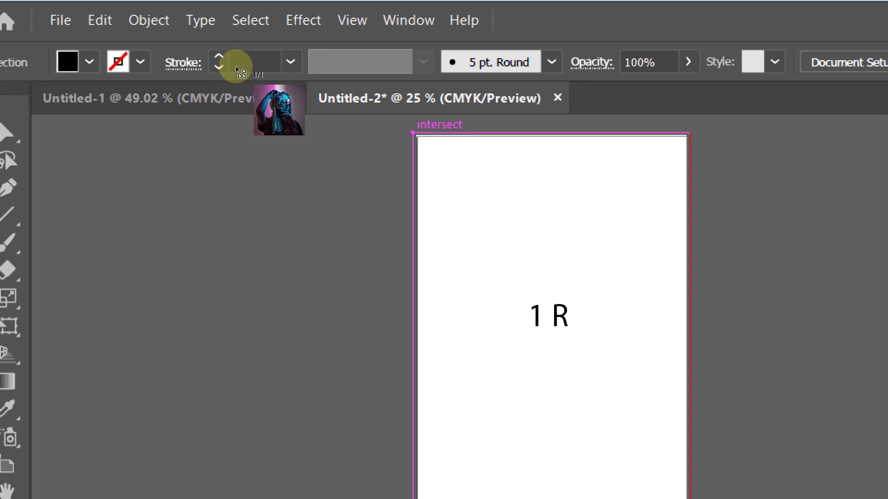
Step: Drag the photo from page 1 R's top-left corner across the page, then zoom out
{"action": "left_click_drag", "start_coordinate": [236, 64], "coordinate": [293, 153]}
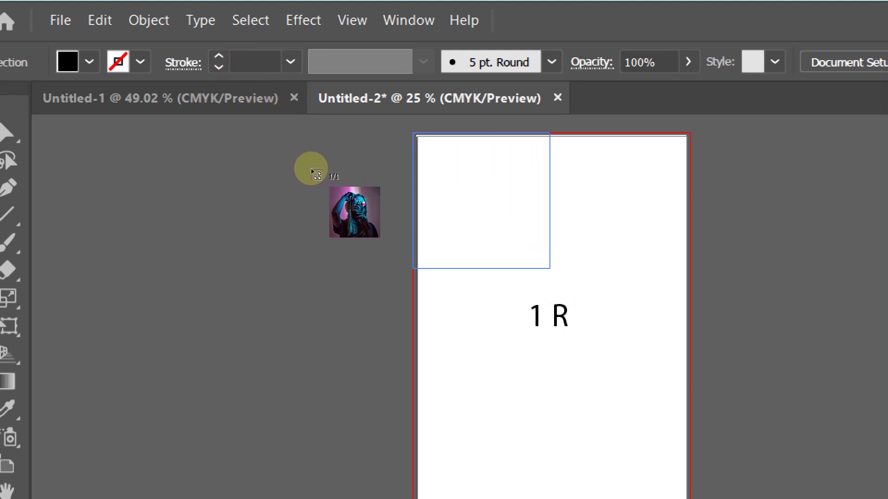
{"action": "left_click_drag", "start_coordinate": [293, 153], "coordinate": [415, 366]}
{"action": "left_click_drag", "start_coordinate": [414, 280], "coordinate": [432, 285]}
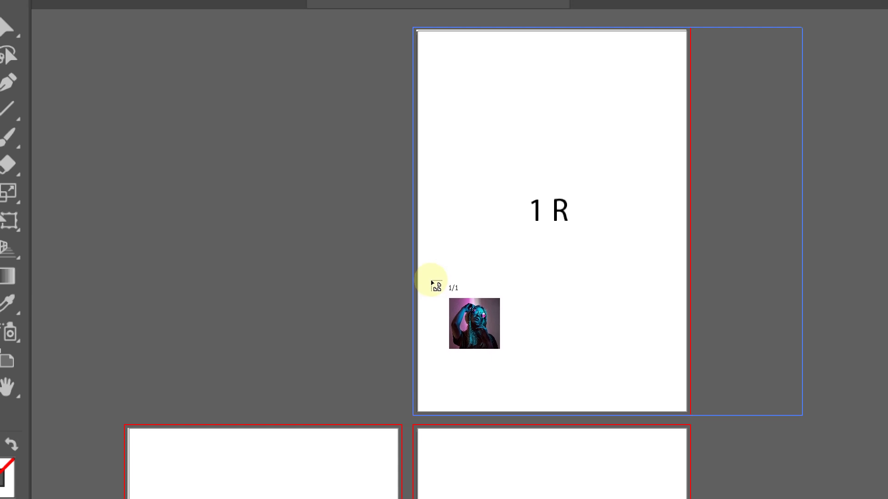
{"action": "left_click_drag", "start_coordinate": [431, 283], "coordinate": [431, 272]}
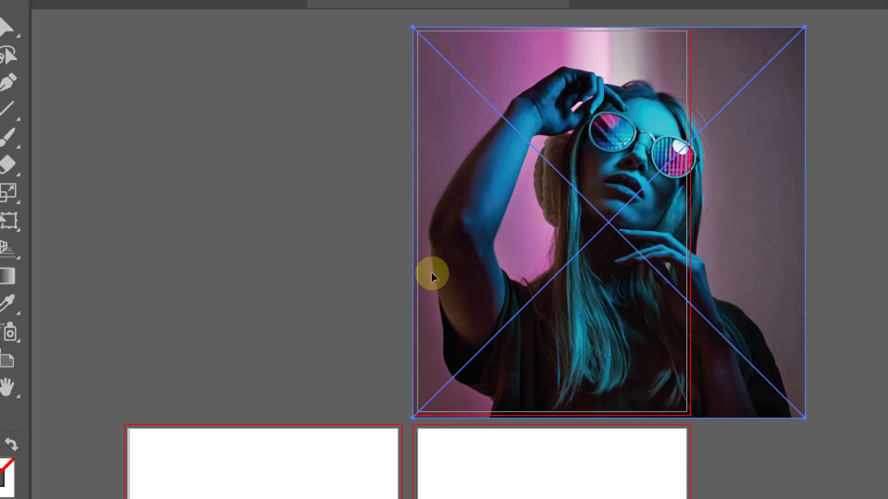
{"action": "scroll", "coordinate": [390, 246], "scroll_direction": "up", "scroll_amount": 2}
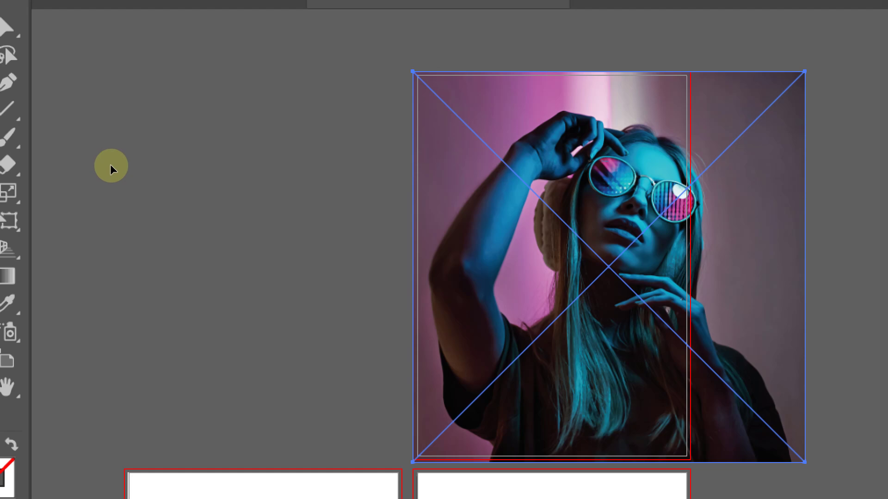
{"action": "key", "text": "ctrl+minus"}
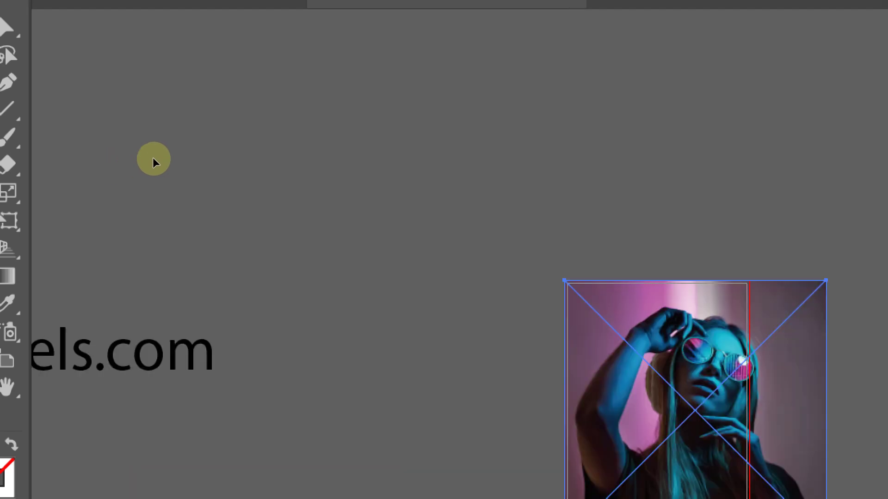
{"action": "scroll", "coordinate": [335, 236], "scroll_direction": "down", "scroll_amount": 5}
{"action": "scroll", "coordinate": [258, 167], "scroll_direction": "right", "scroll_amount": 5}
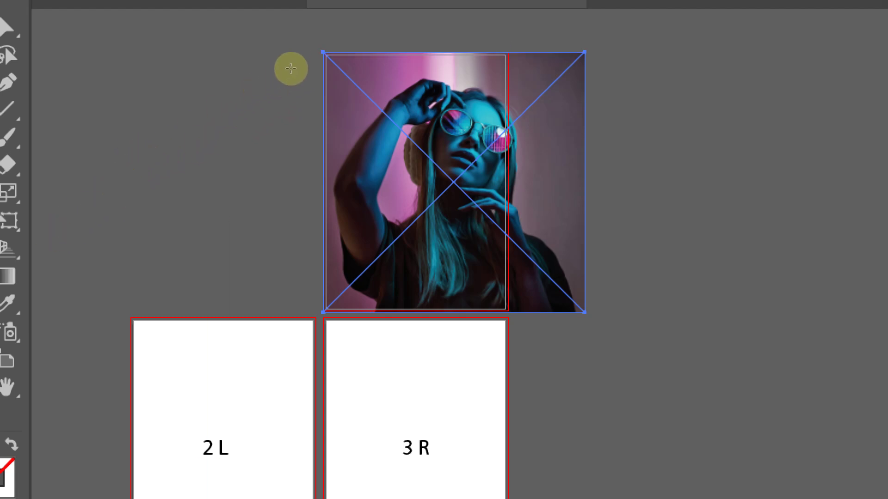
Step: Draw black rectangles along the photo's right, top, left and bottom edges
{"action": "left_click_drag", "start_coordinate": [504, 30], "coordinate": [607, 327]}
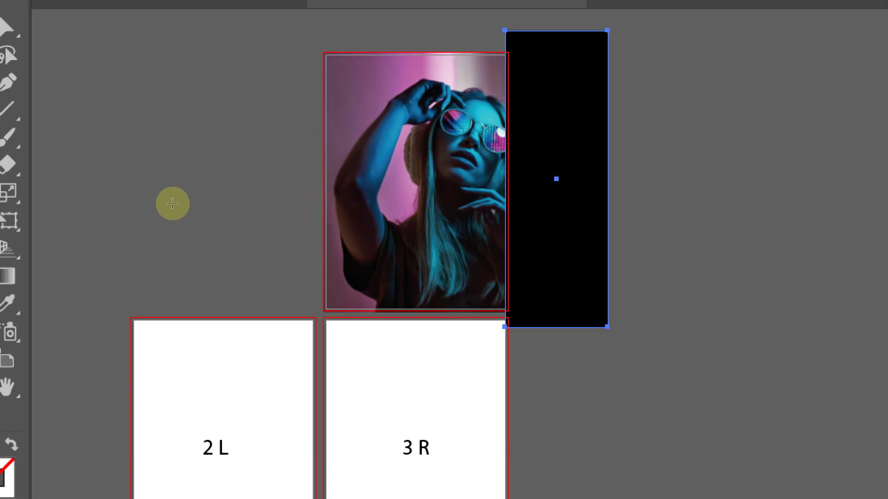
{"action": "left_click_drag", "start_coordinate": [283, 30], "coordinate": [547, 54]}
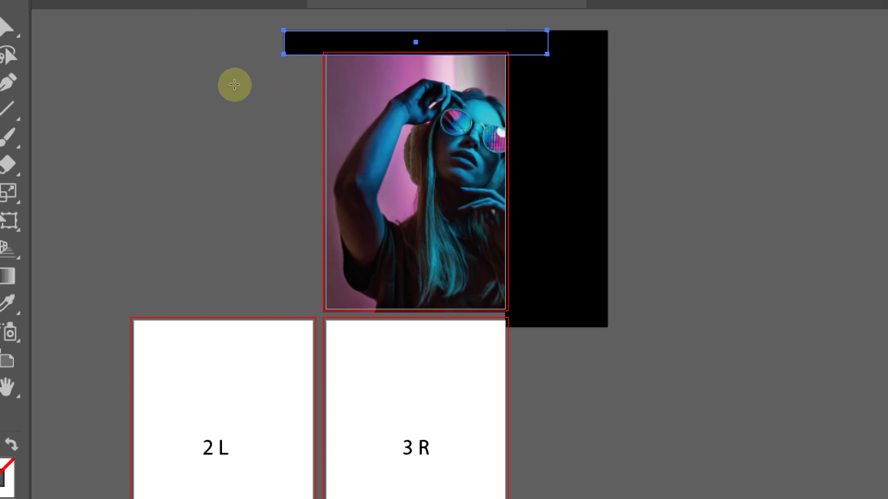
{"action": "left_click_drag", "start_coordinate": [278, 17], "coordinate": [325, 319]}
{"action": "left_click_drag", "start_coordinate": [251, 310], "coordinate": [556, 338]}
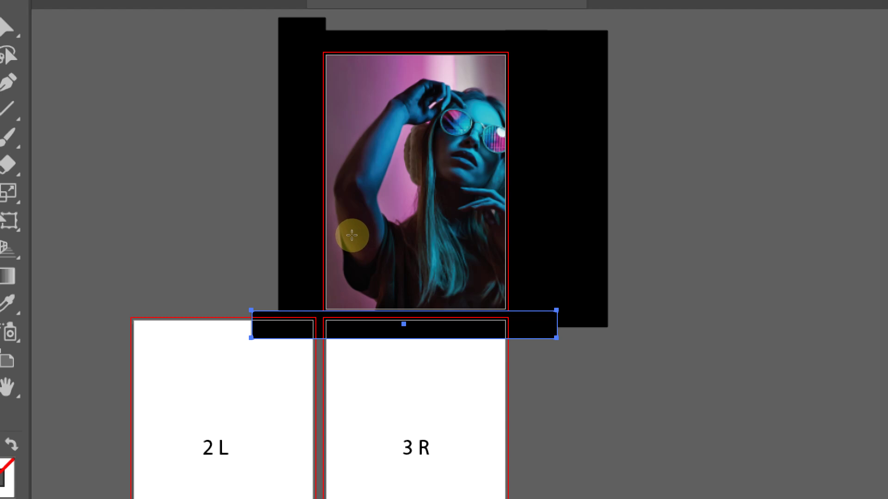
Step: Delete the extra black rectangles, keeping only the thin bar above the photo
{"action": "key", "text": "v"}
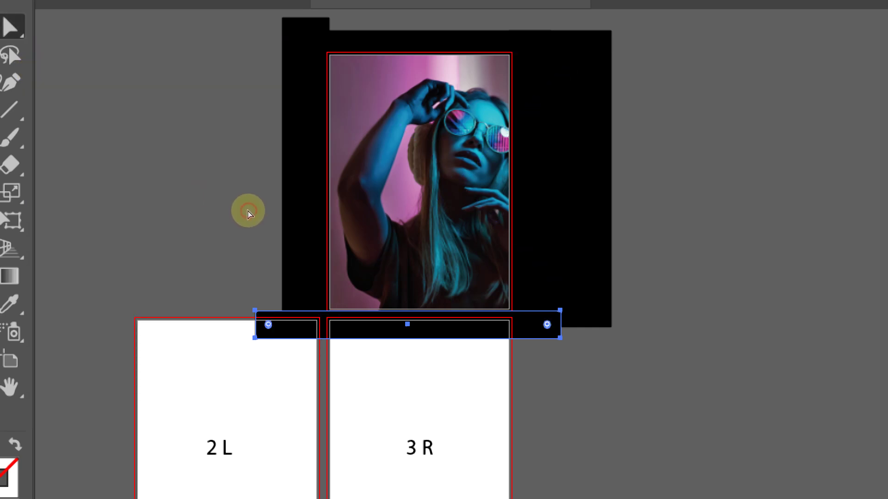
{"action": "left_click", "coordinate": [293, 190], "text": "shift"}
{"action": "key", "text": "Delete"}
{"action": "key", "text": "Delete"}
{"action": "key", "text": "ctrl+z"}
{"action": "key", "text": "ctrl+z"}
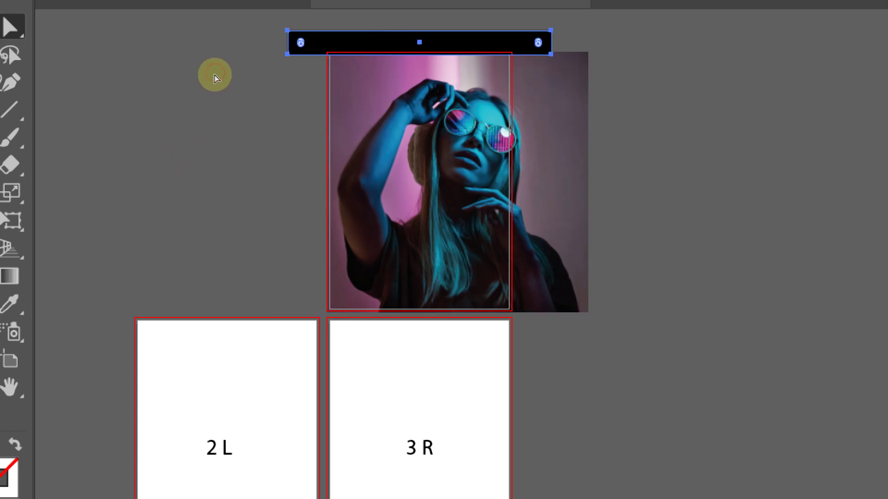
{"action": "key", "text": "ctrl+z"}
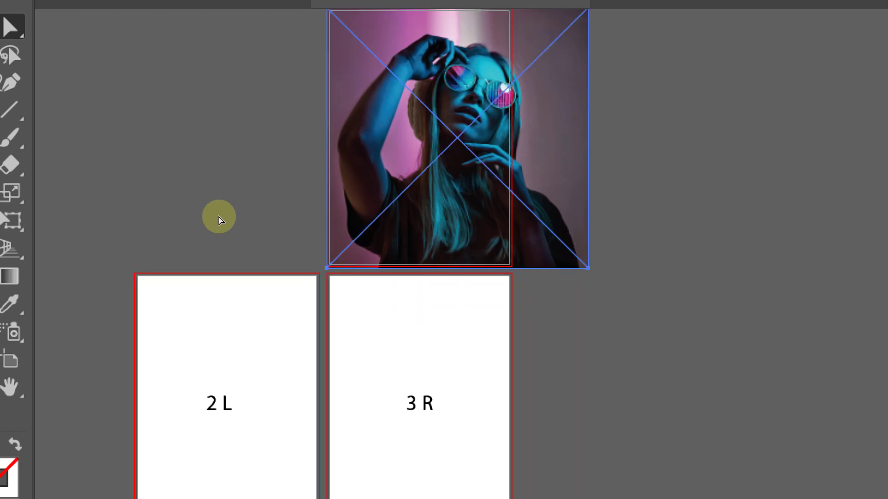
Step: Deselect the photo, then undo to select it again
{"action": "left_click", "coordinate": [207, 171]}
{"action": "key", "text": "ctrl+z"}
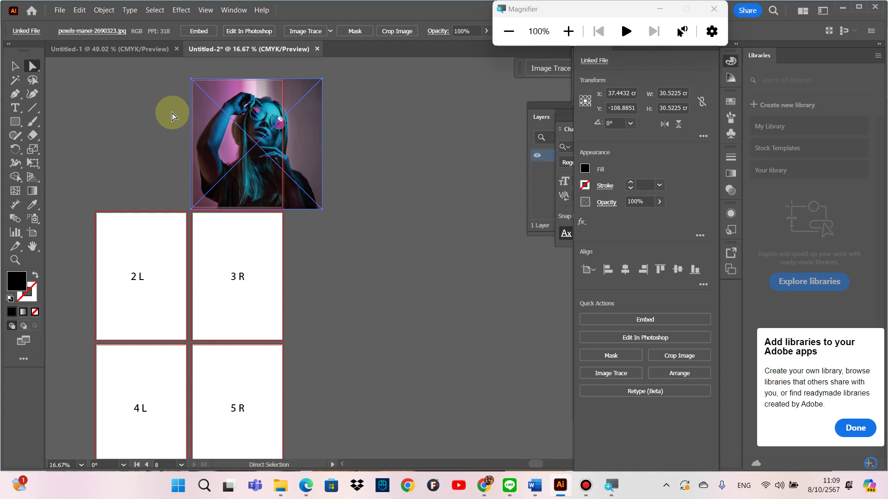
Step: Show the rulers and pull a vertical guide onto the canvas's left side
{"action": "key", "text": "ctrl+r"}
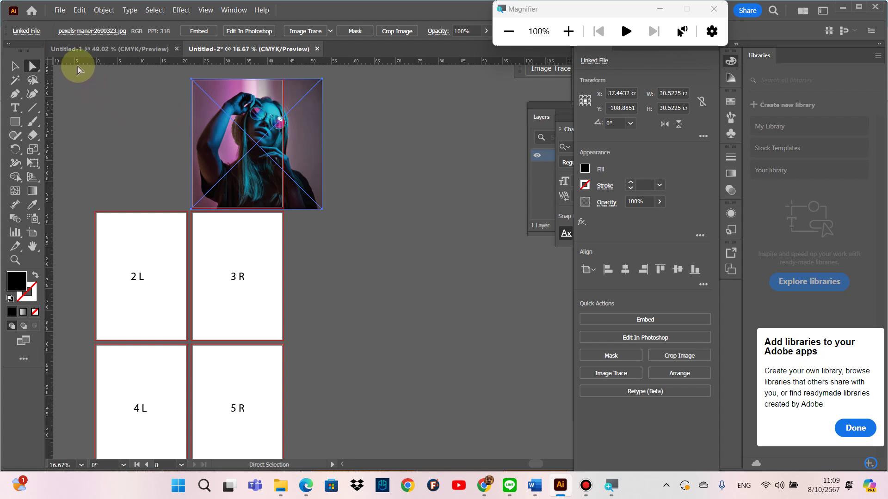
{"action": "key", "text": "ctrl+plus"}
{"action": "key", "text": "ctrl+plus"}
{"action": "key", "text": "ctrl+plus"}
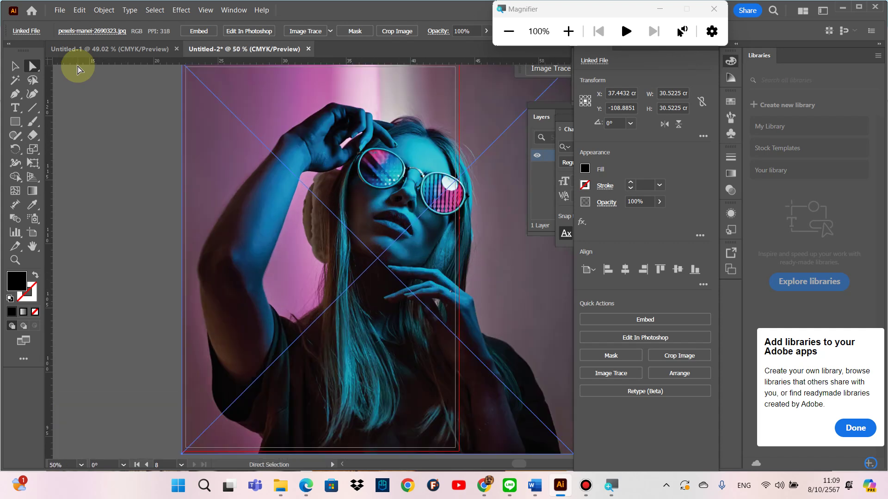
{"action": "key", "text": "ctrl+minus"}
{"action": "key", "text": "ctrl+minus"}
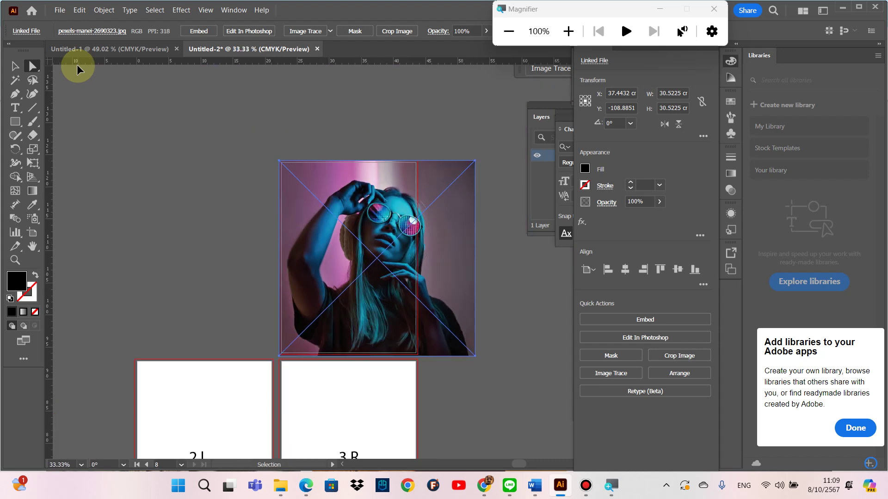
{"action": "mouse_move", "coordinate": [50, 105]}
{"action": "left_mouse_down"}
{"action": "mouse_move", "coordinate": [260, 134]}
{"action": "mouse_move", "coordinate": [50, 127]}
{"action": "left_mouse_up"}
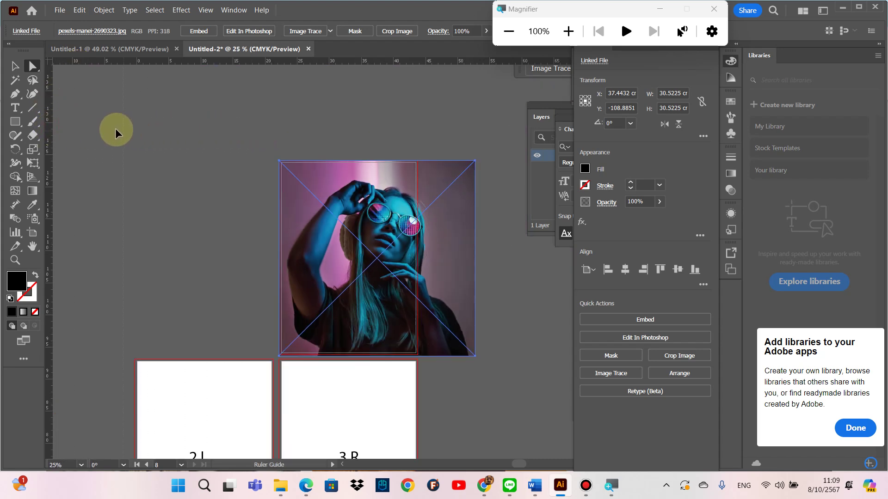
{"action": "left_click_drag", "start_coordinate": [50, 128], "coordinate": [50, 125]}
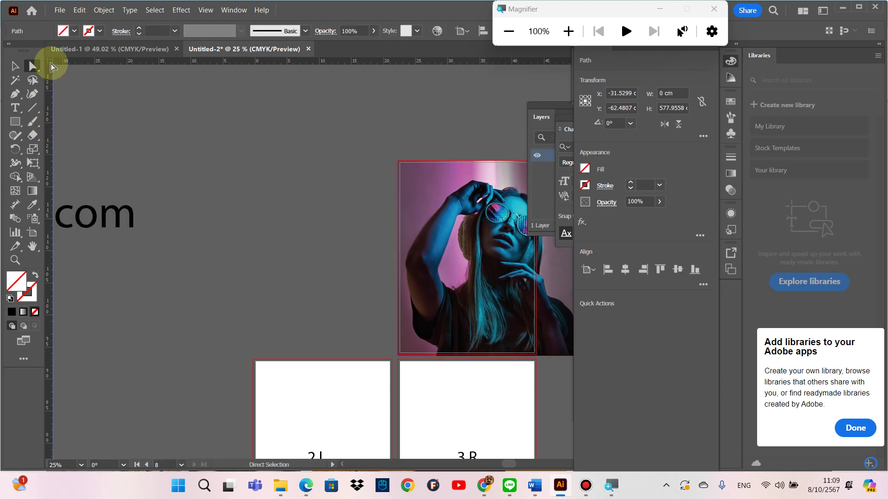
Step: Reset the ruler origin, choose a ruler unit, and add a vertical guide near page 3 R's left edge
{"action": "left_click_drag", "start_coordinate": [51, 67], "coordinate": [400, 162]}
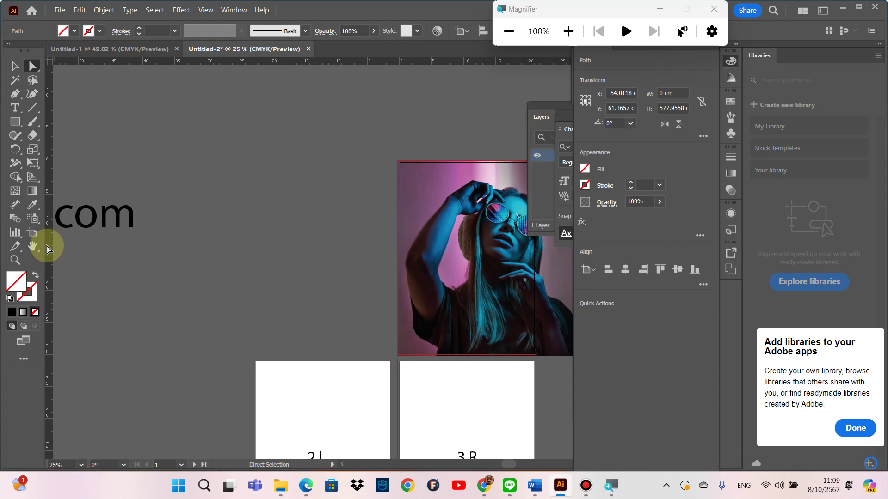
{"action": "right_click", "coordinate": [49, 62]}
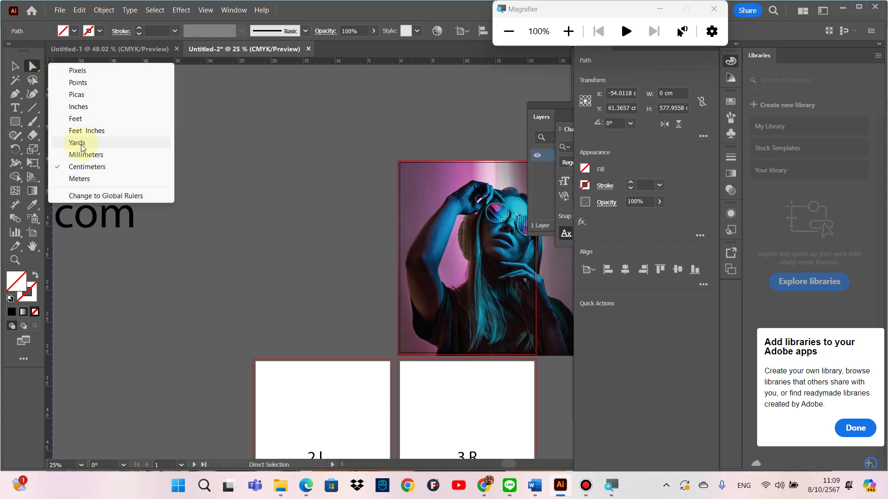
{"action": "left_click", "coordinate": [218, 204]}
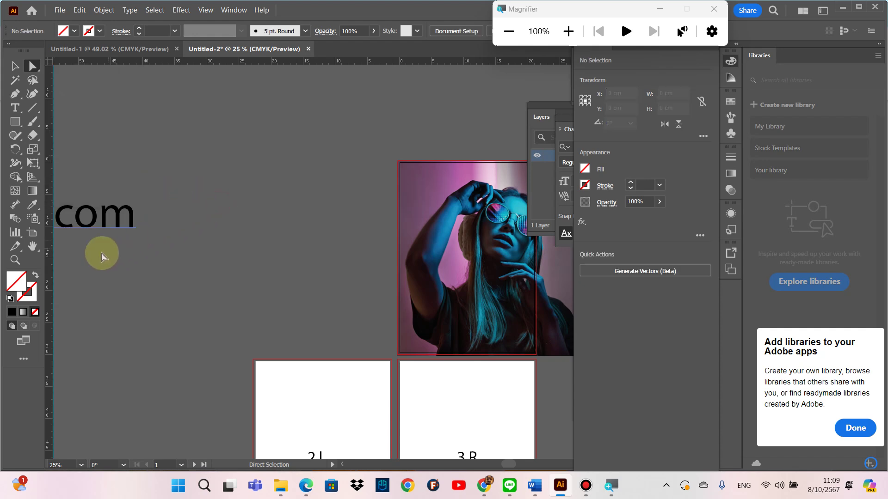
{"action": "mouse_move", "coordinate": [106, 283]}
{"action": "left_mouse_down"}
{"action": "mouse_move", "coordinate": [420, 242]}
{"action": "mouse_move", "coordinate": [409, 245]}
{"action": "left_mouse_up"}
Step: Move the rulers' zero point toward the top-left and add a vertical guide near page 2 L's right edge
{"action": "scroll", "coordinate": [322, 257], "scroll_direction": "down", "scroll_amount": 1}
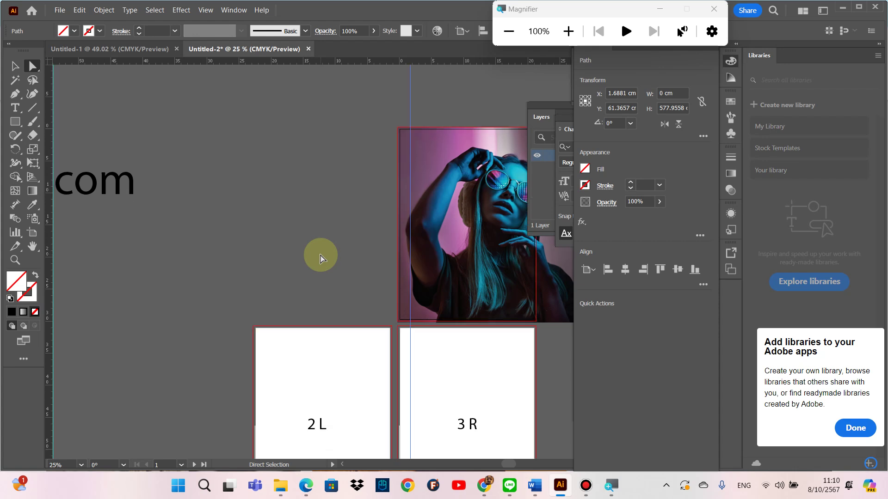
{"action": "scroll", "coordinate": [322, 258], "scroll_direction": "down", "scroll_amount": 1}
{"action": "scroll", "coordinate": [322, 257], "scroll_direction": "down", "scroll_amount": 1}
{"action": "scroll", "coordinate": [322, 258], "scroll_direction": "down", "scroll_amount": 2}
{"action": "scroll", "coordinate": [322, 258], "scroll_direction": "down", "scroll_amount": 2}
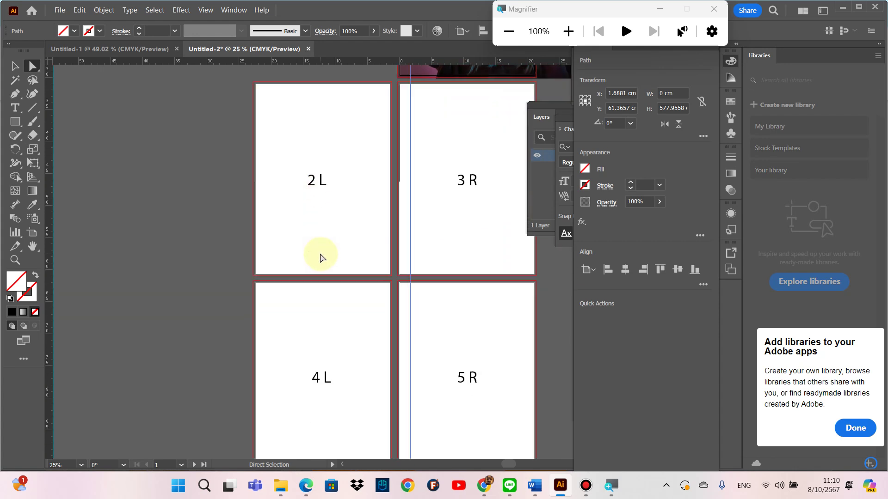
{"action": "scroll", "coordinate": [322, 258], "scroll_direction": "down", "scroll_amount": 1}
{"action": "scroll", "coordinate": [322, 258], "scroll_direction": "down", "scroll_amount": 2}
{"action": "scroll", "coordinate": [323, 257], "scroll_direction": "down", "scroll_amount": 1}
{"action": "scroll", "coordinate": [323, 258], "scroll_direction": "down", "scroll_amount": 1}
{"action": "scroll", "coordinate": [322, 258], "scroll_direction": "up", "scroll_amount": 1}
{"action": "scroll", "coordinate": [322, 257], "scroll_direction": "up", "scroll_amount": 1}
{"action": "scroll", "coordinate": [322, 257], "scroll_direction": "up", "scroll_amount": 2}
{"action": "scroll", "coordinate": [322, 258], "scroll_direction": "up", "scroll_amount": 1}
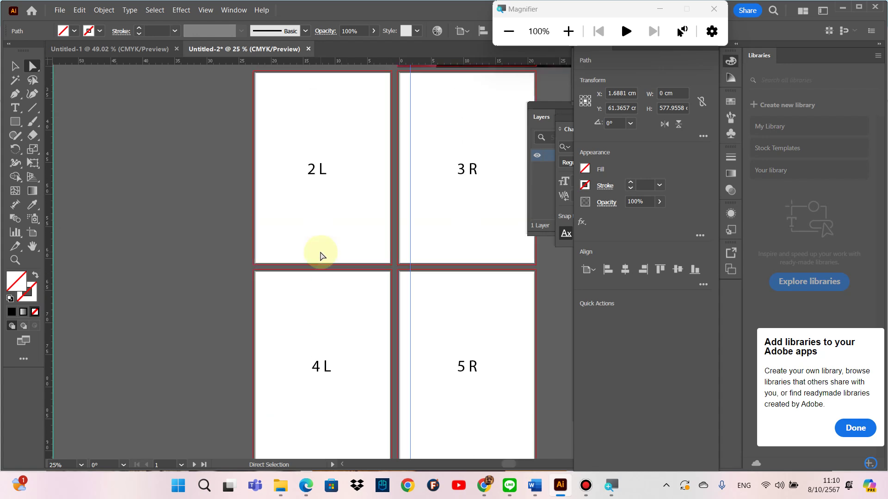
{"action": "scroll", "coordinate": [322, 256], "scroll_direction": "up", "scroll_amount": 1}
{"action": "scroll", "coordinate": [319, 245], "scroll_direction": "up", "scroll_amount": 1}
{"action": "left_click_drag", "start_coordinate": [50, 66], "coordinate": [242, 118]}
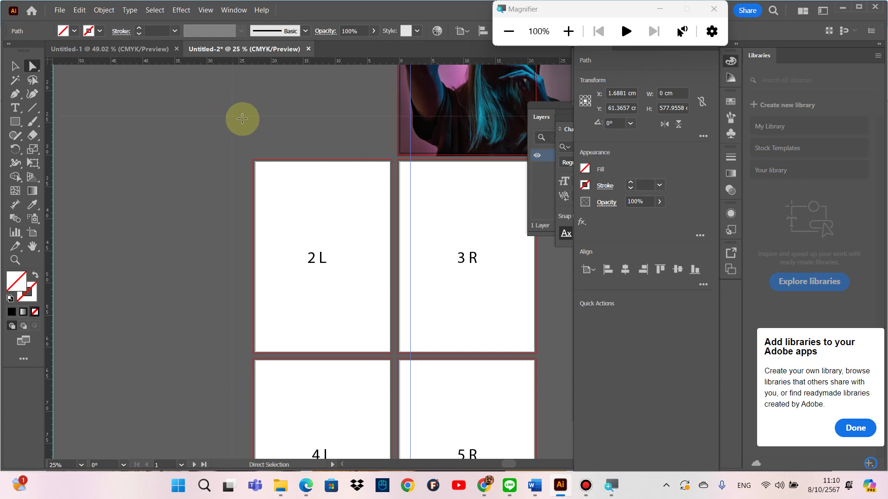
{"action": "mouse_move", "coordinate": [242, 119]}
{"action": "left_mouse_down"}
{"action": "mouse_move", "coordinate": [102, 75]}
{"action": "mouse_move", "coordinate": [427, 237]}
{"action": "left_mouse_up"}
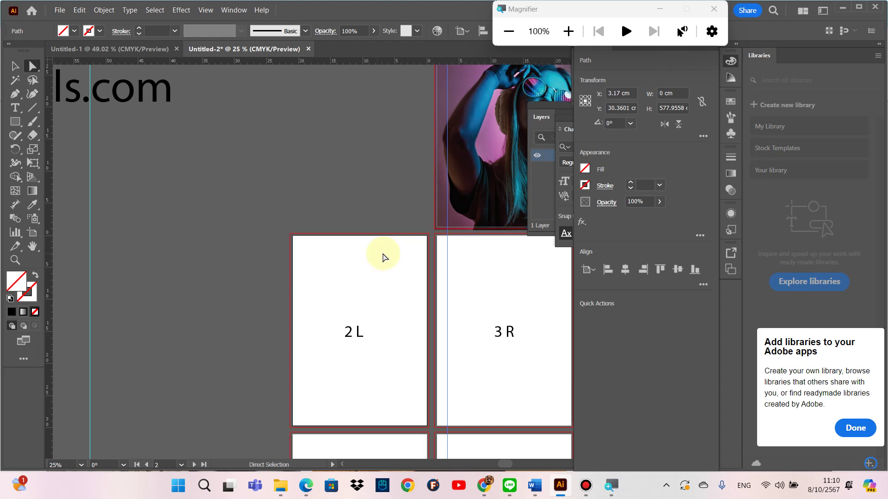
{"action": "scroll", "coordinate": [375, 226], "scroll_direction": "down", "scroll_amount": 2}
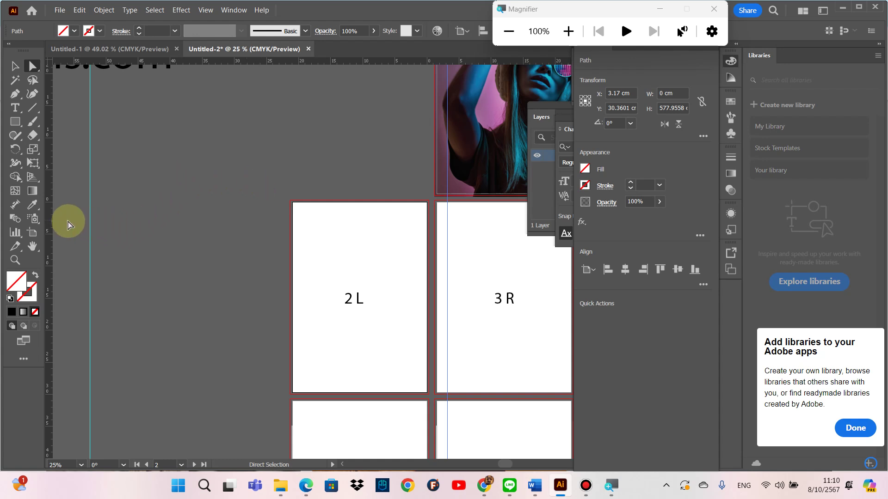
{"action": "left_click_drag", "start_coordinate": [48, 224], "coordinate": [416, 234]}
Step: Scroll and pan back up until the page-1 photo is fully in view
{"action": "scroll", "coordinate": [292, 185], "scroll_direction": "down", "scroll_amount": 3}
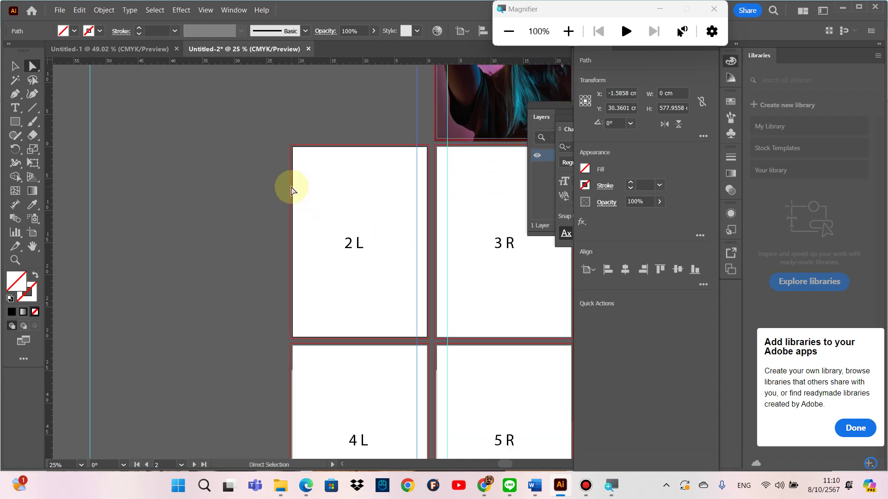
{"action": "scroll", "coordinate": [291, 189], "scroll_direction": "down", "scroll_amount": 6}
{"action": "scroll", "coordinate": [291, 190], "scroll_direction": "down", "scroll_amount": 3}
{"action": "scroll", "coordinate": [291, 189], "scroll_direction": "down", "scroll_amount": 3}
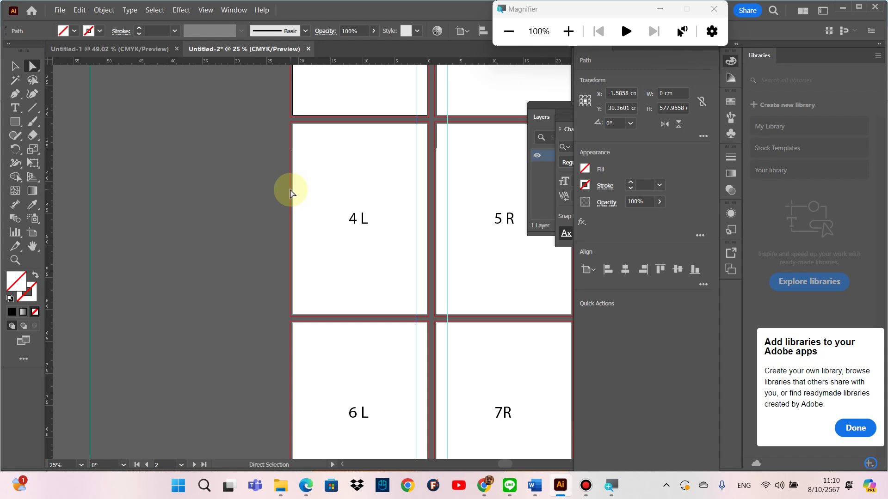
{"action": "scroll", "coordinate": [290, 193], "scroll_direction": "down", "scroll_amount": 4}
{"action": "scroll", "coordinate": [291, 193], "scroll_direction": "down", "scroll_amount": 2}
{"action": "scroll", "coordinate": [291, 193], "scroll_direction": "down", "scroll_amount": 2}
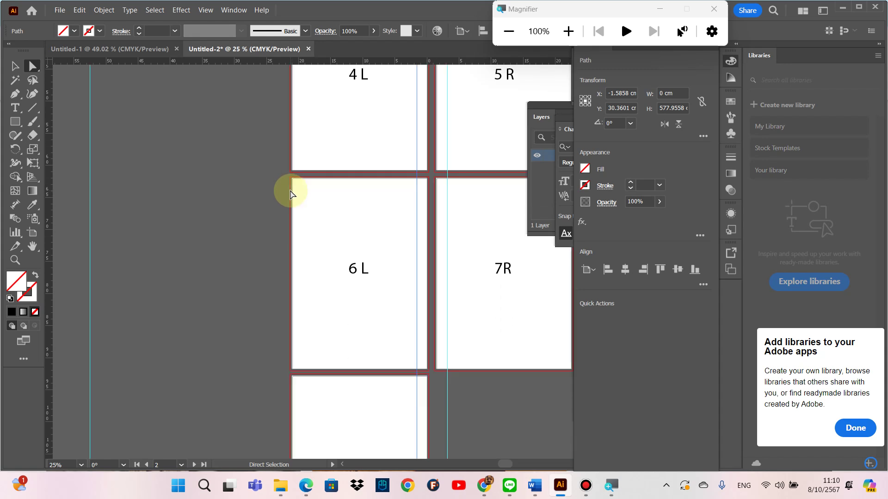
{"action": "scroll", "coordinate": [289, 194], "scroll_direction": "up", "scroll_amount": 2}
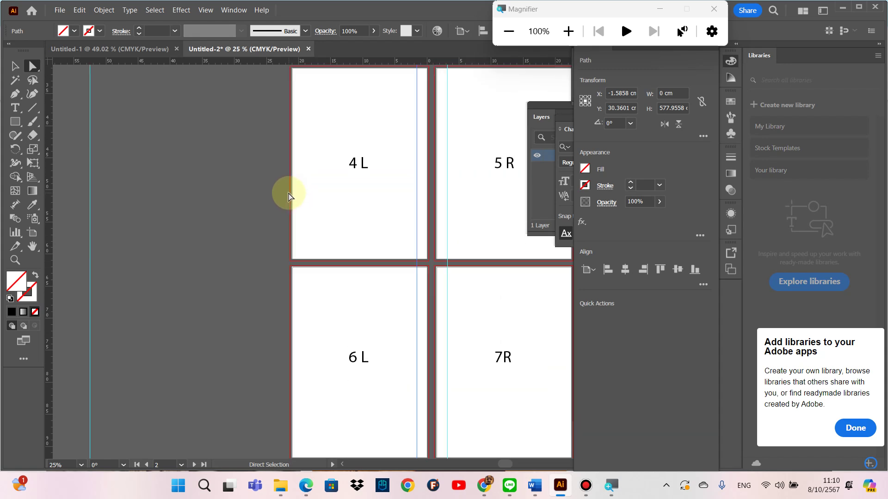
{"action": "scroll", "coordinate": [288, 197], "scroll_direction": "up", "scroll_amount": 2}
{"action": "scroll", "coordinate": [289, 197], "scroll_direction": "up", "scroll_amount": 2}
{"action": "scroll", "coordinate": [289, 197], "scroll_direction": "up", "scroll_amount": 2}
{"action": "scroll", "coordinate": [288, 196], "scroll_direction": "up", "scroll_amount": 1}
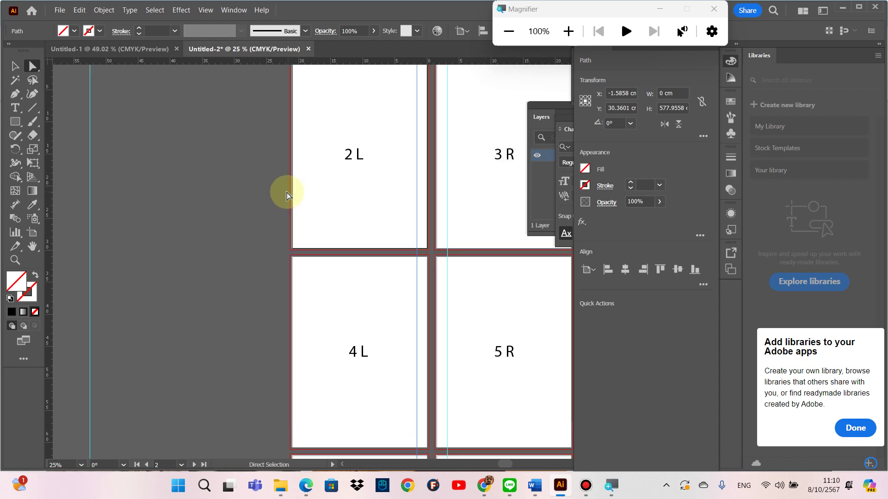
{"action": "scroll", "coordinate": [287, 196], "scroll_direction": "up", "scroll_amount": 1}
{"action": "scroll", "coordinate": [286, 195], "scroll_direction": "up", "scroll_amount": 1}
{"action": "scroll", "coordinate": [286, 192], "scroll_direction": "up", "scroll_amount": 1}
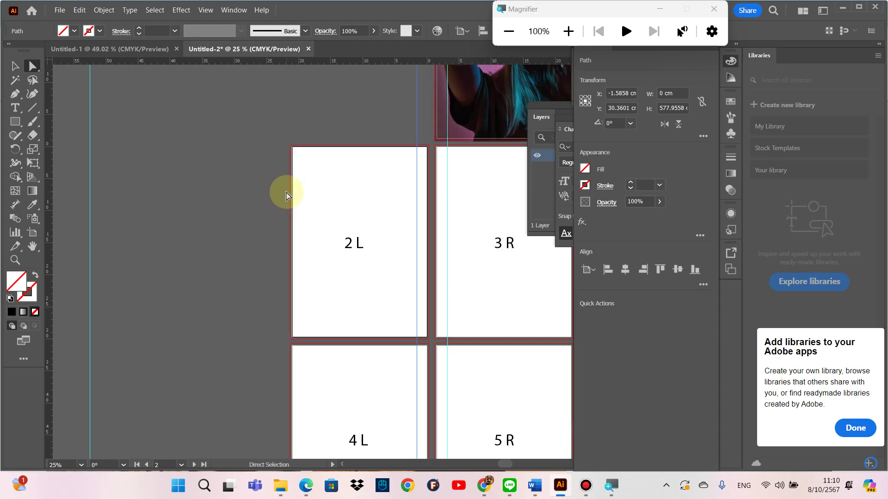
{"action": "scroll", "coordinate": [285, 183], "scroll_direction": "up", "scroll_amount": 1}
{"action": "scroll", "coordinate": [289, 169], "scroll_direction": "up", "scroll_amount": 2}
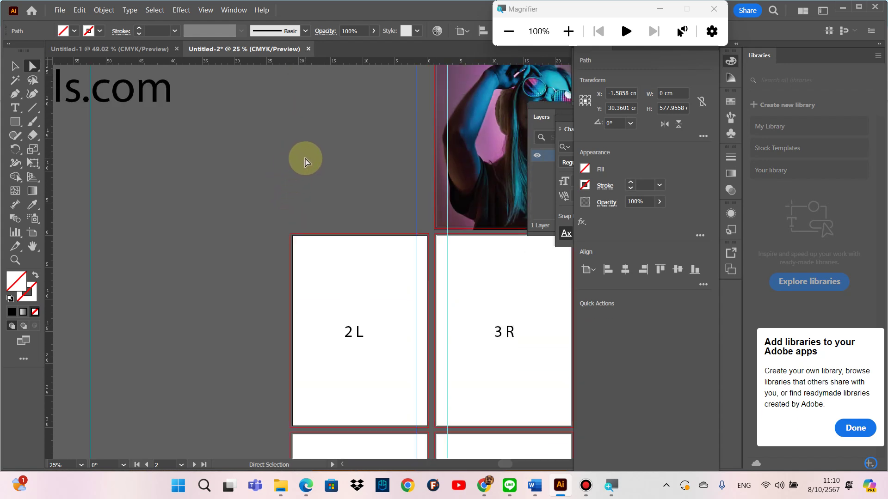
{"action": "left_click_drag", "start_coordinate": [323, 152], "coordinate": [231, 168]}
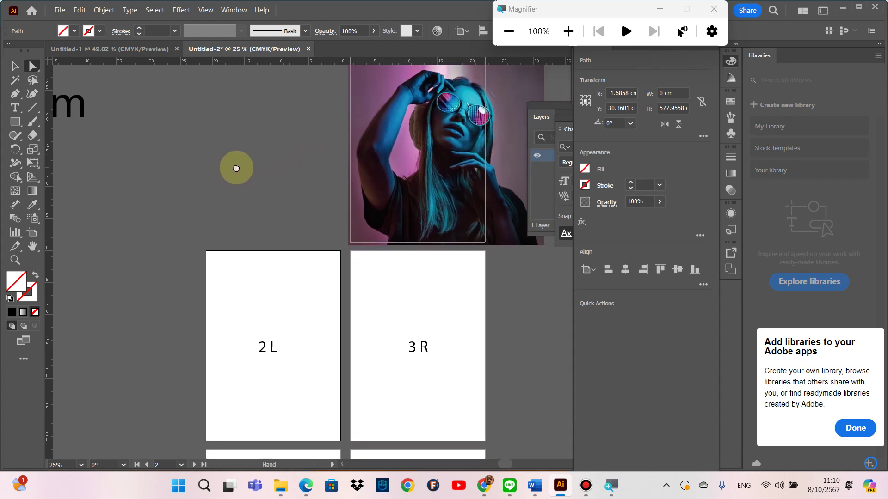
{"action": "scroll", "coordinate": [246, 164], "scroll_direction": "up", "scroll_amount": 1}
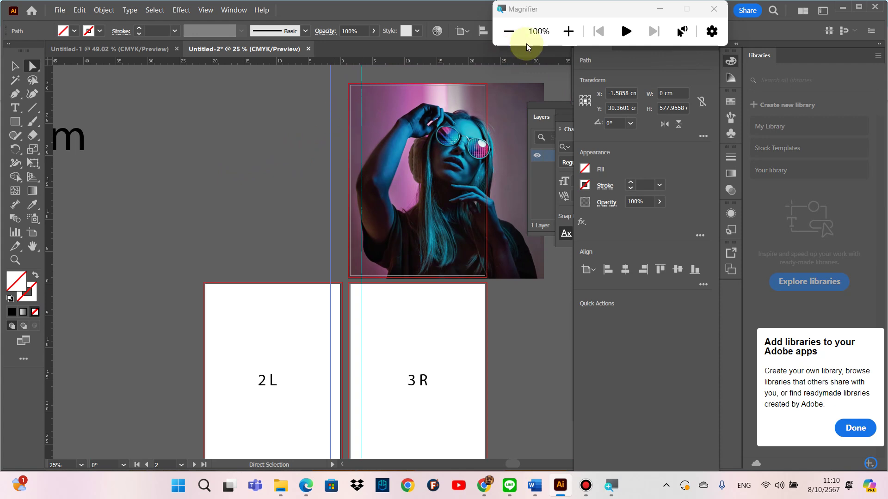
Step: Close the screen magnifier, deselect the page-1 photo, and switch to the Type tool
{"action": "left_click", "coordinate": [714, 8]}
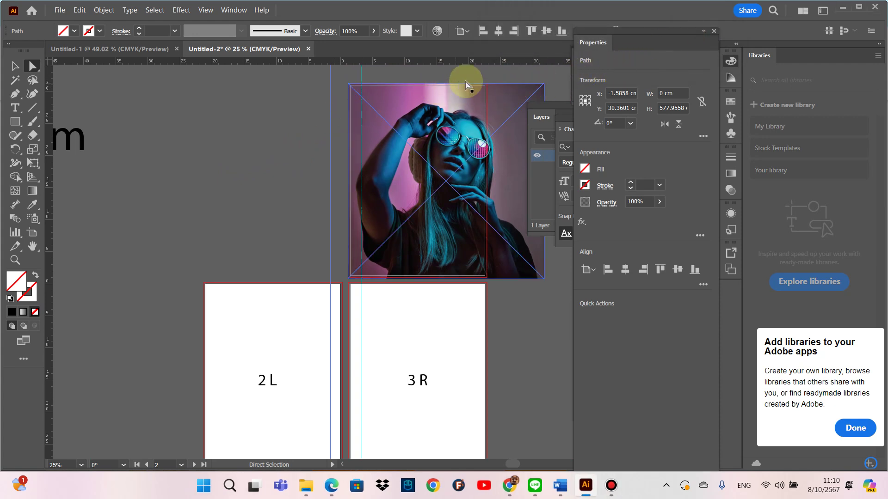
{"action": "left_click", "coordinate": [363, 113]}
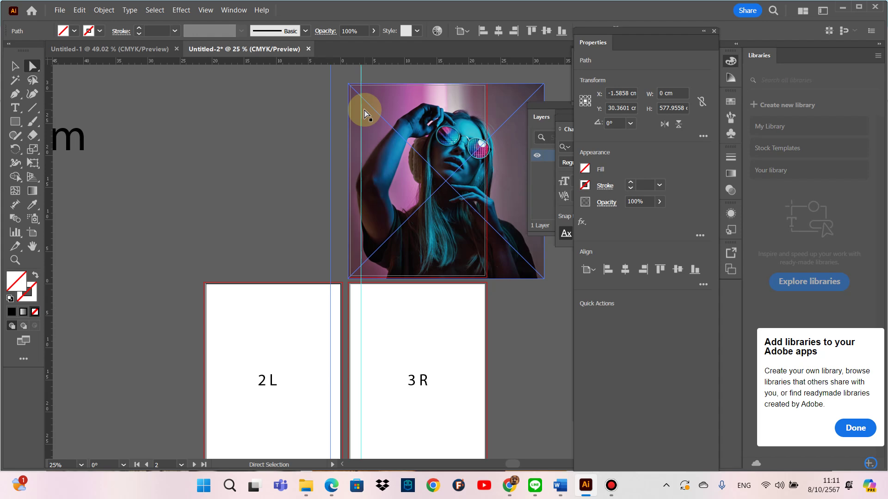
{"action": "left_click", "coordinate": [251, 78]}
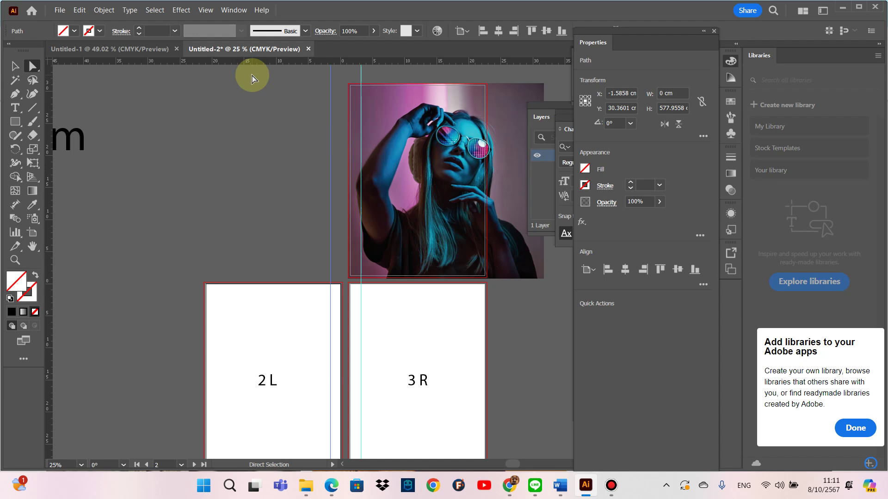
{"action": "key", "text": "t"}
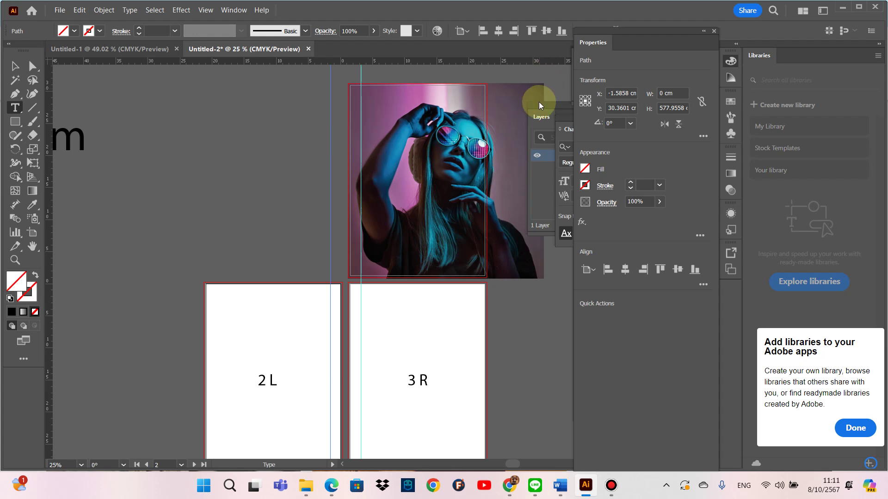
Step: In the Layers panel, zoom in, create Layer 2 above Layer 1, and lock Layer 1
{"action": "left_click", "coordinate": [537, 174]}
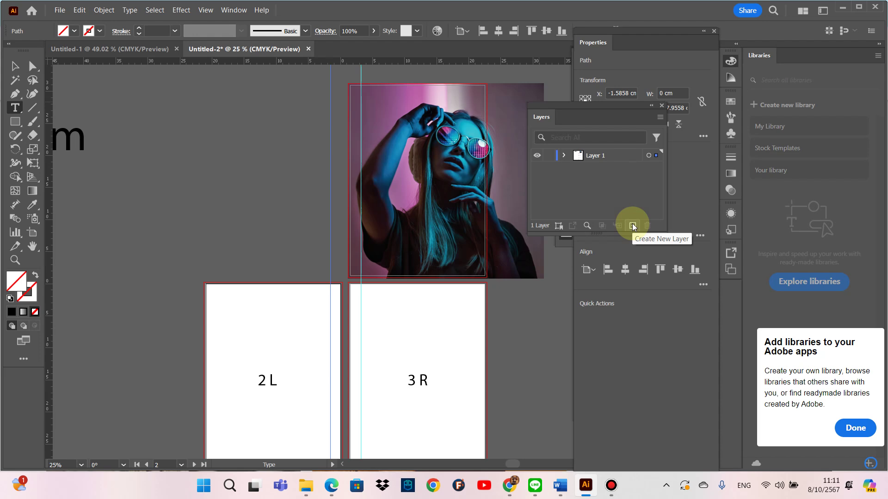
{"action": "key", "text": "ctrl+="}
{"action": "key", "text": "ctrl+="}
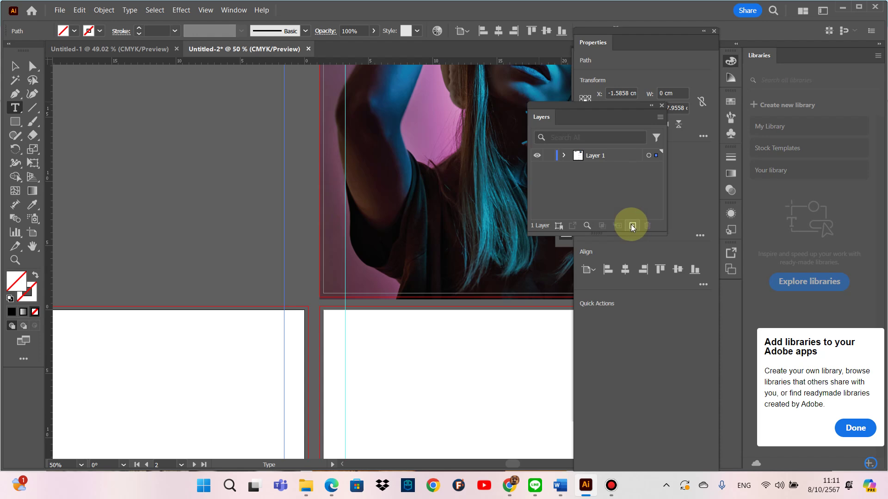
{"action": "left_click", "coordinate": [631, 225]}
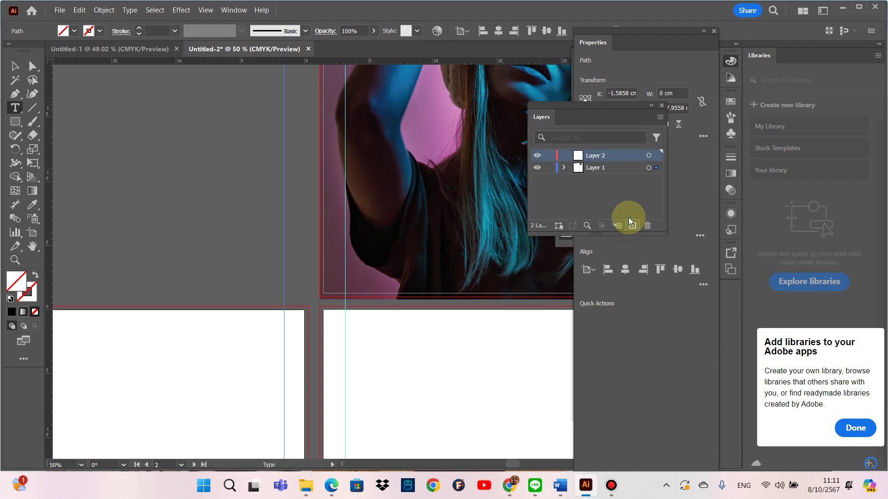
{"action": "left_click", "coordinate": [549, 168]}
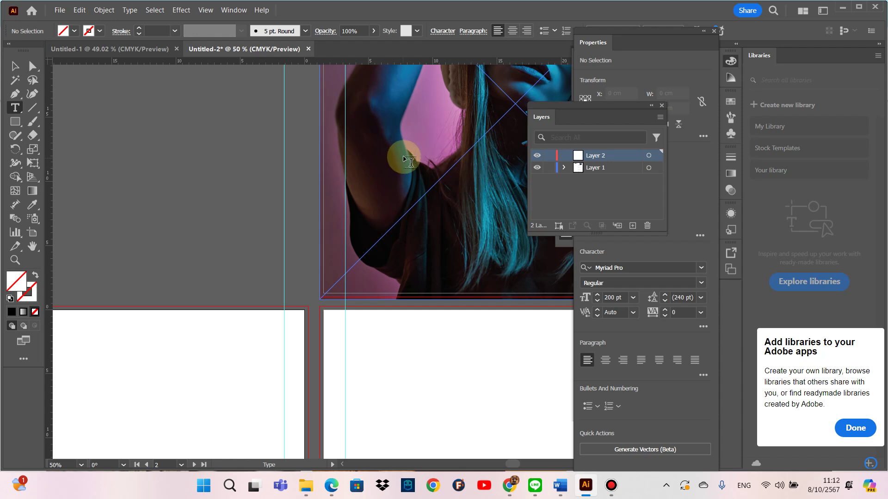
Step: Pan across the page-1 photo and select it
{"action": "left_click_drag", "start_coordinate": [392, 135], "coordinate": [320, 208]}
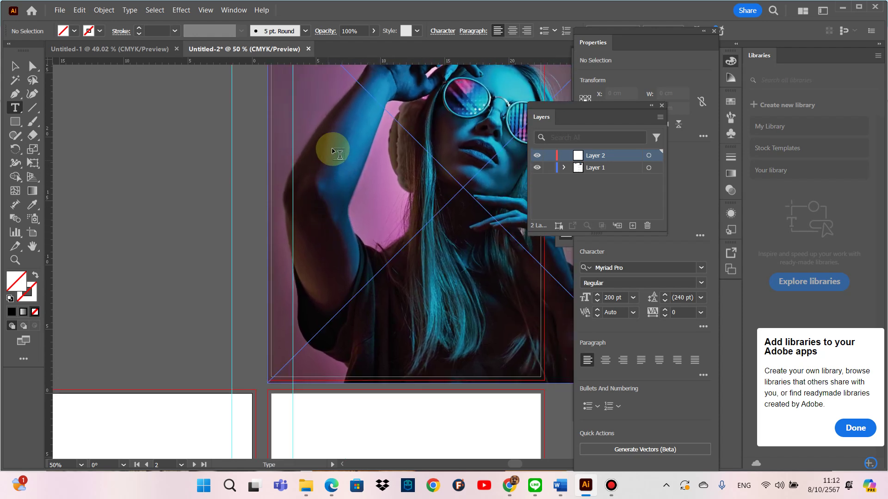
{"action": "left_click_drag", "start_coordinate": [347, 159], "coordinate": [291, 177]}
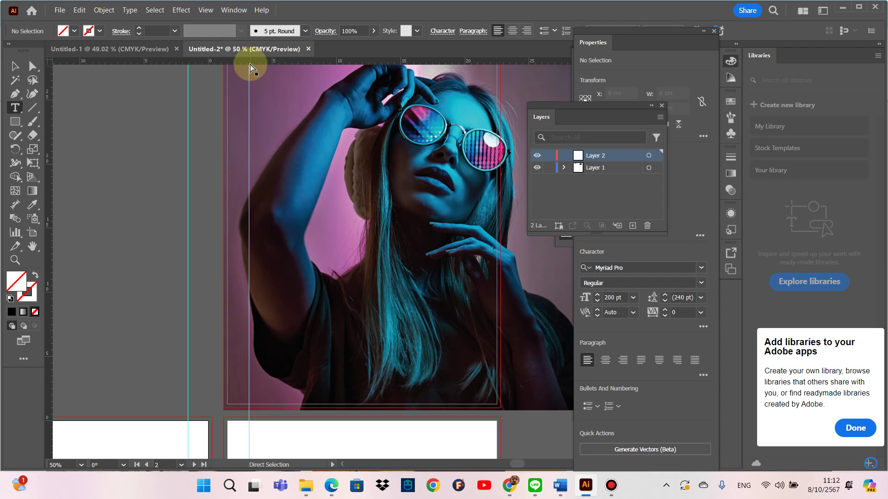
{"action": "left_click", "coordinate": [250, 68]}
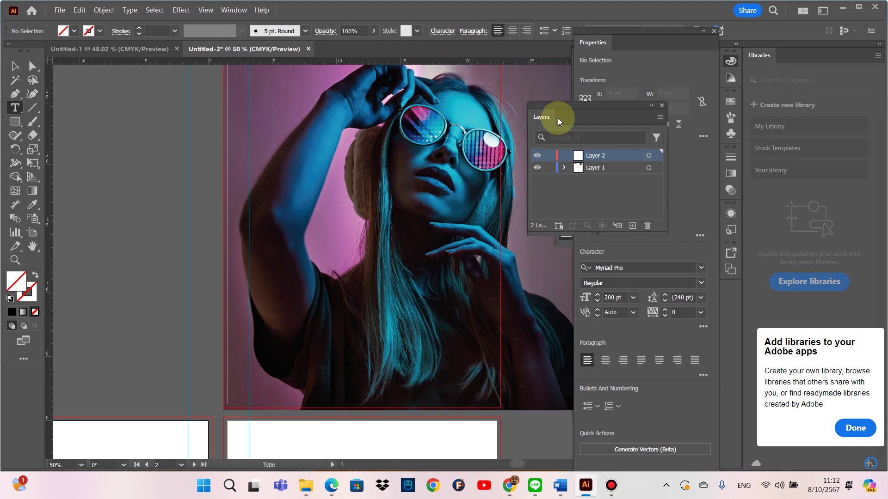
{"action": "scroll", "coordinate": [475, 115], "scroll_direction": "up", "scroll_amount": 3}
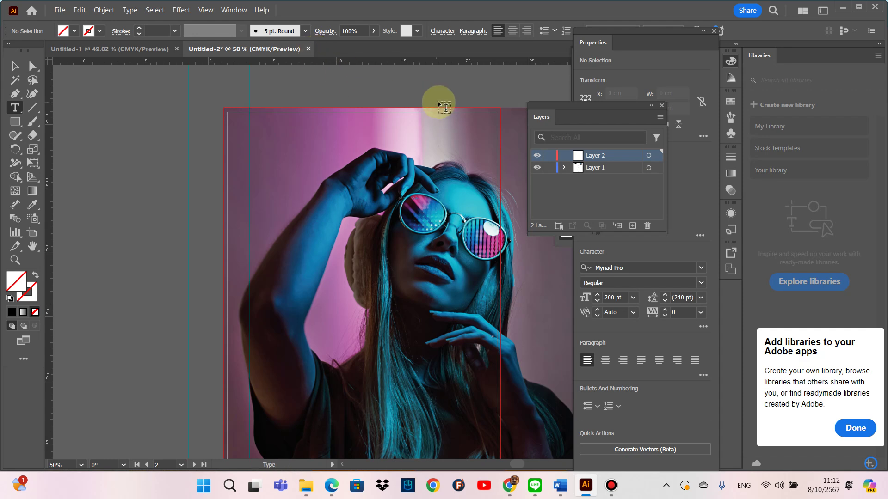
Step: Make Layer 1 the active layer and bring pages 2 L and 3 R into view
{"action": "left_click", "coordinate": [596, 168]}
{"action": "scroll", "coordinate": [465, 197], "scroll_direction": "down", "scroll_amount": 3}
{"action": "scroll", "coordinate": [454, 192], "scroll_direction": "down", "scroll_amount": 5}
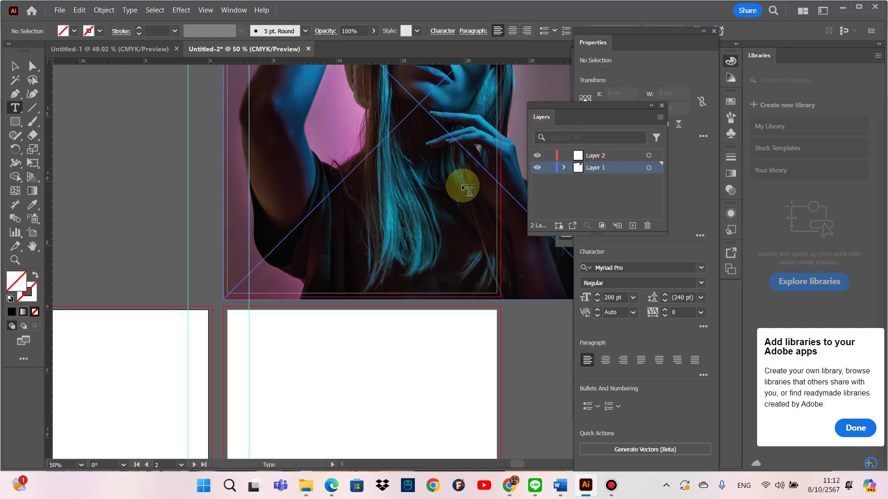
{"action": "scroll", "coordinate": [439, 189], "scroll_direction": "down", "scroll_amount": 5}
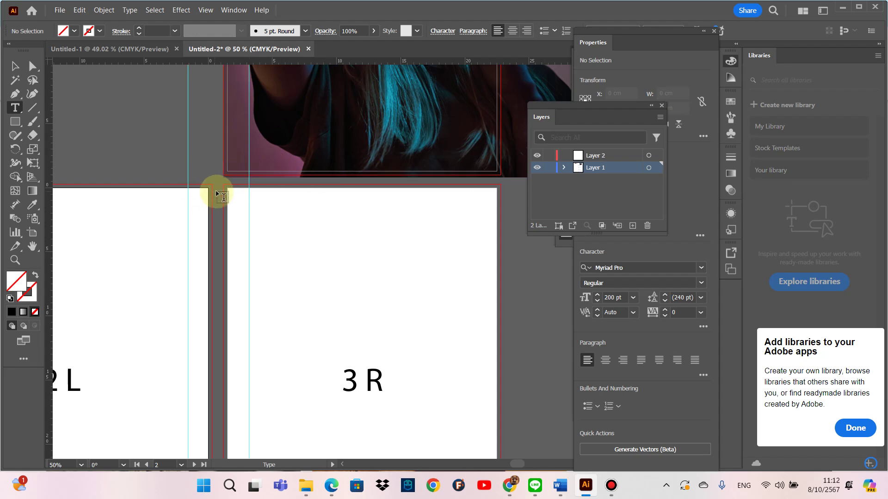
{"action": "left_click_drag", "start_coordinate": [232, 192], "coordinate": [365, 165]}
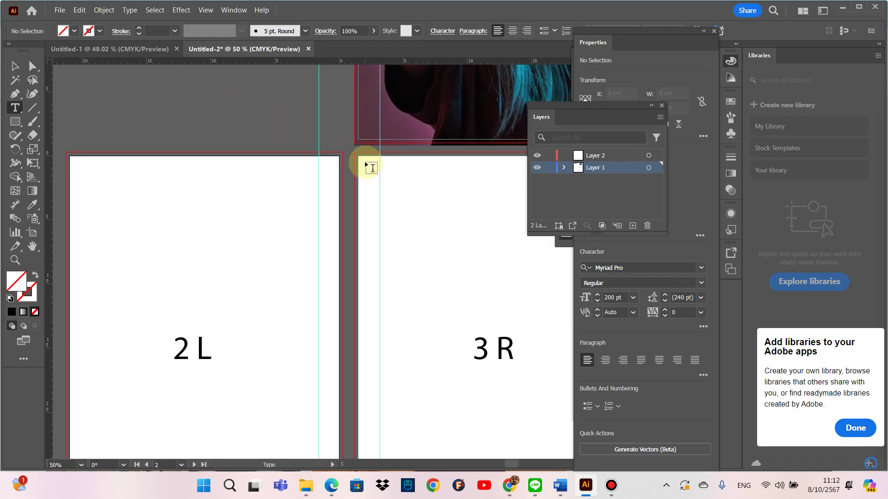
Step: Place the pexels-daniel-adesina graffiti photo spanning pages 2 L and 3 R
{"action": "key", "text": "ctrl"}
{"action": "key", "text": "ctrl+shift+p"}
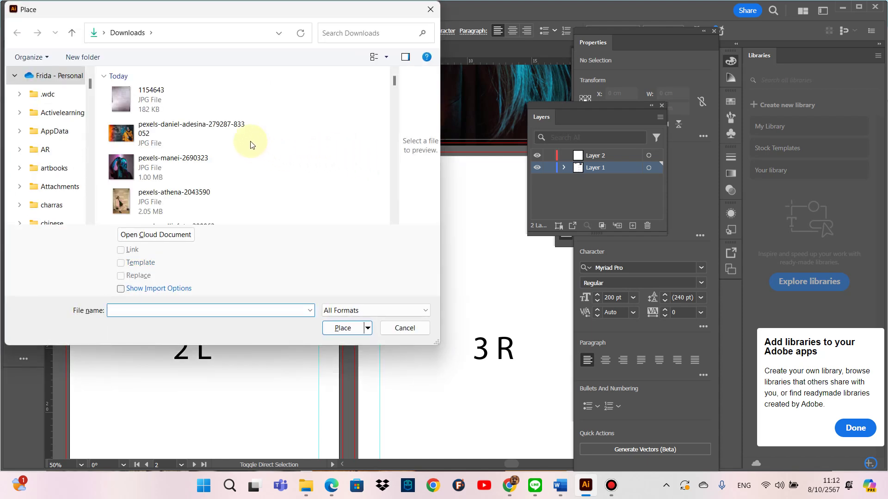
{"action": "left_click", "coordinate": [225, 134]}
{"action": "left_click", "coordinate": [329, 328]}
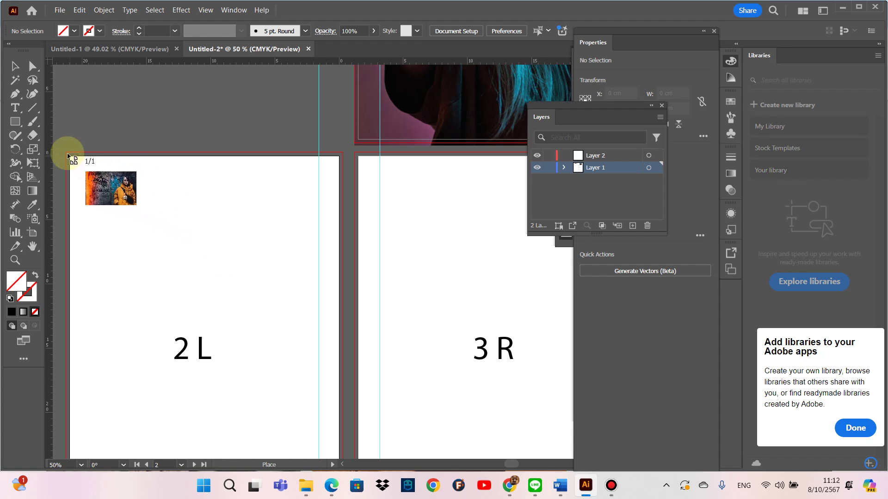
{"action": "left_click_drag", "start_coordinate": [66, 153], "coordinate": [457, 372]}
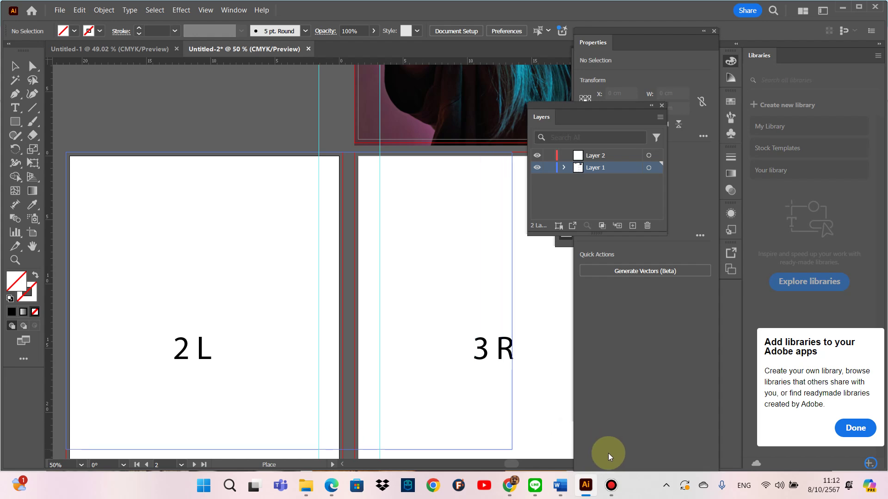
{"action": "left_click_drag", "start_coordinate": [457, 372], "coordinate": [648, 435]}
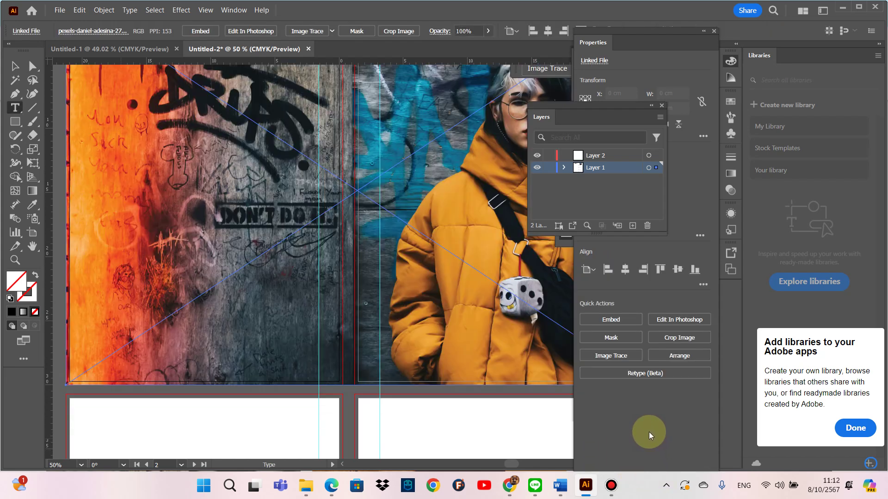
Step: Pan down to bring pages 4 L and 5 R into view
{"action": "mouse_move", "coordinate": [564, 388]}
{"action": "left_mouse_down"}
{"action": "mouse_move", "coordinate": [525, 360]}
{"action": "mouse_move", "coordinate": [390, 363]}
{"action": "mouse_move", "coordinate": [509, 430]}
{"action": "left_mouse_up"}
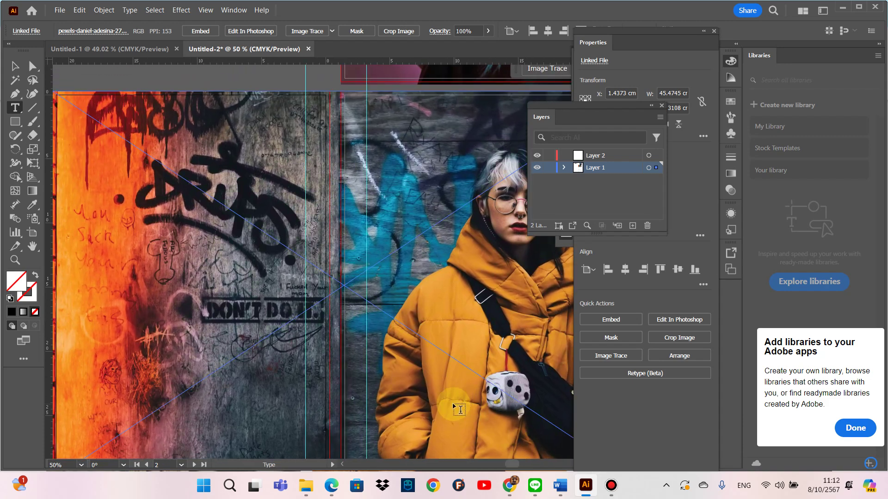
{"action": "left_click_drag", "start_coordinate": [441, 397], "coordinate": [413, 290]}
{"action": "left_click_drag", "start_coordinate": [388, 380], "coordinate": [411, 289]}
{"action": "left_click_drag", "start_coordinate": [398, 337], "coordinate": [410, 269]}
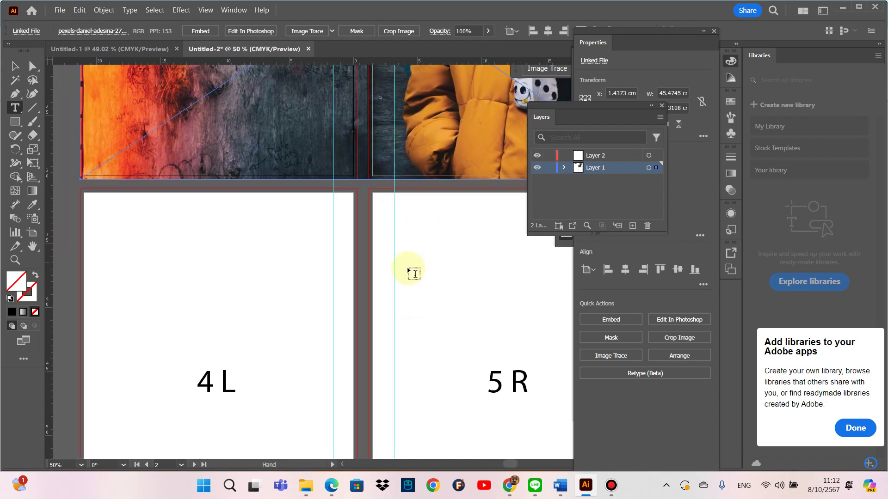
Step: Open the File menu, then undo the accidentally added Lorem placeholder text
{"action": "key", "text": "ctrl"}
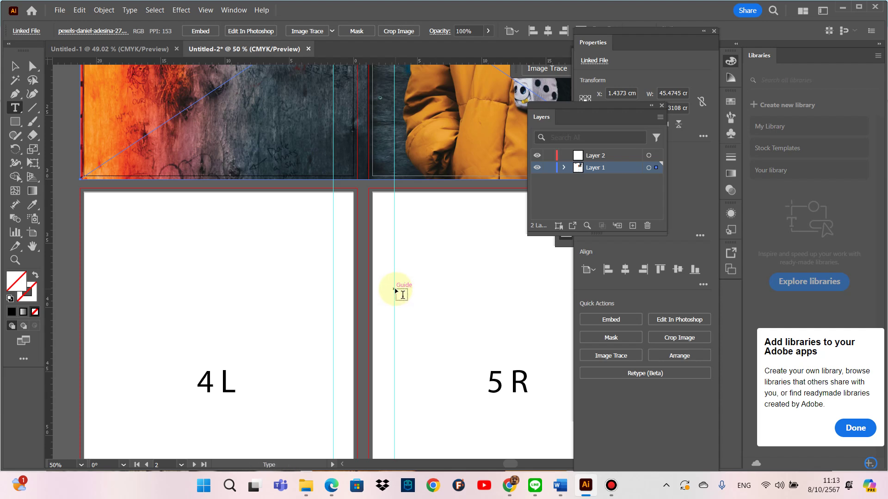
{"action": "left_click", "coordinate": [60, 10]}
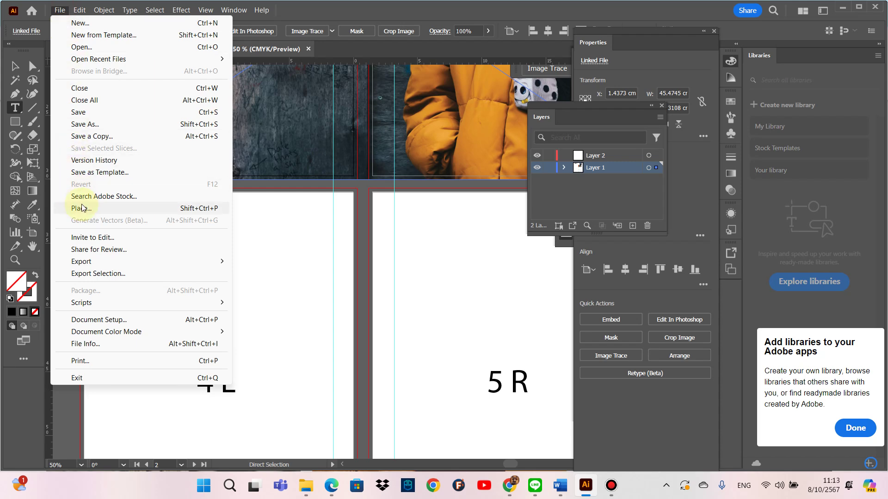
{"action": "left_click", "coordinate": [312, 230]}
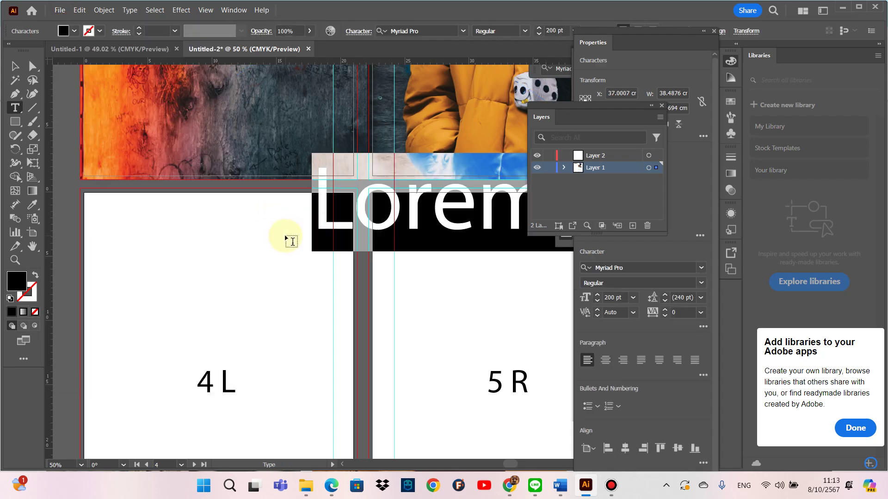
{"action": "key", "text": "ctrl+z"}
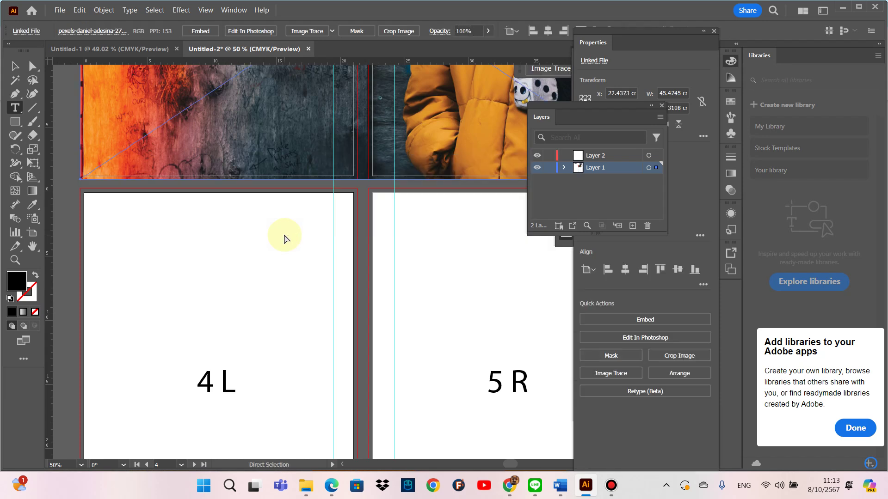
Step: Place the pexels-athena-2043590 pink-coat photo sized to fill page 4 L
{"action": "key", "text": "shift+ctrl+p"}
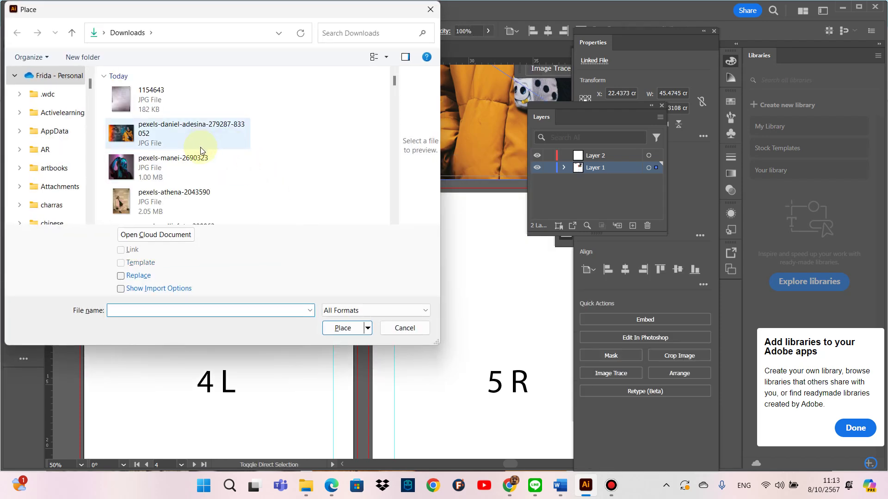
{"action": "scroll", "coordinate": [196, 168], "scroll_direction": "down", "scroll_amount": 2}
{"action": "left_click", "coordinate": [185, 111]}
{"action": "left_click", "coordinate": [338, 329]}
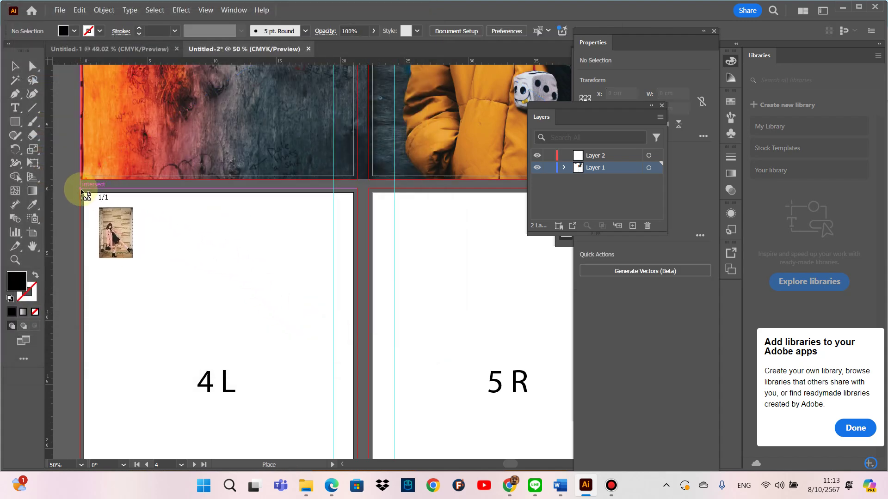
{"action": "left_click_drag", "start_coordinate": [269, 333], "coordinate": [413, 489]}
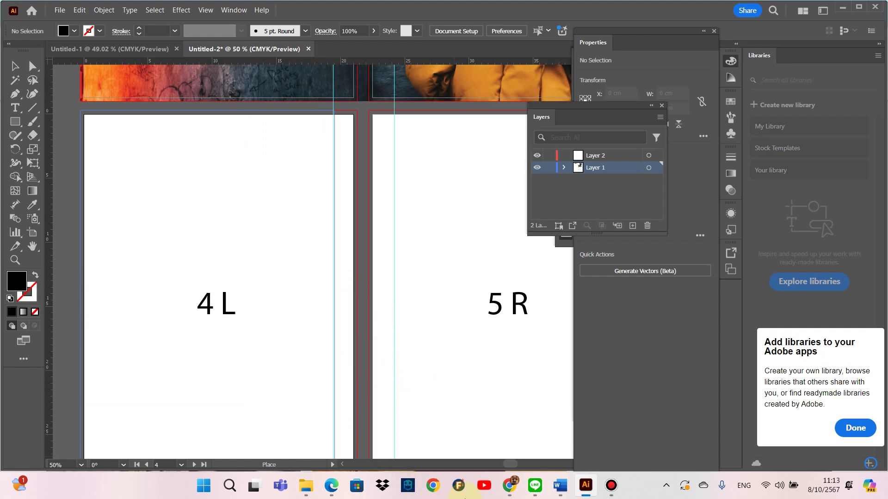
{"action": "mouse_move", "coordinate": [413, 488]}
{"action": "left_mouse_down"}
{"action": "mouse_move", "coordinate": [481, 487]}
{"action": "mouse_move", "coordinate": [425, 379]}
{"action": "left_mouse_up"}
{"action": "scroll", "coordinate": [380, 362], "scroll_direction": "up", "scroll_amount": 3}
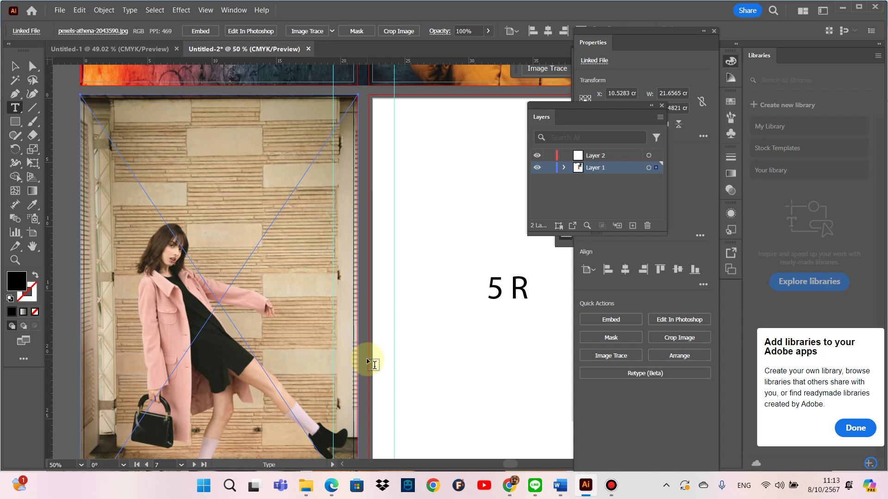
{"action": "scroll", "coordinate": [369, 363], "scroll_direction": "down", "scroll_amount": 1}
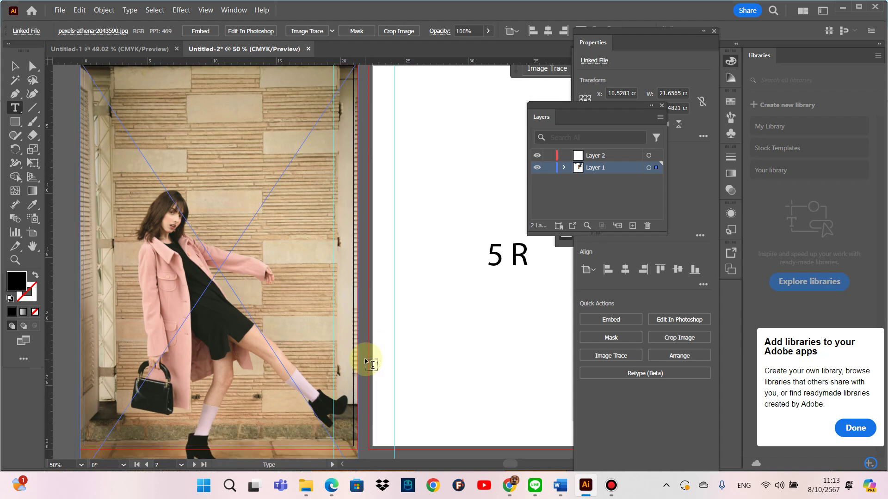
{"action": "scroll", "coordinate": [371, 364], "scroll_direction": "down", "scroll_amount": 1}
{"action": "scroll", "coordinate": [371, 363], "scroll_direction": "down", "scroll_amount": 1}
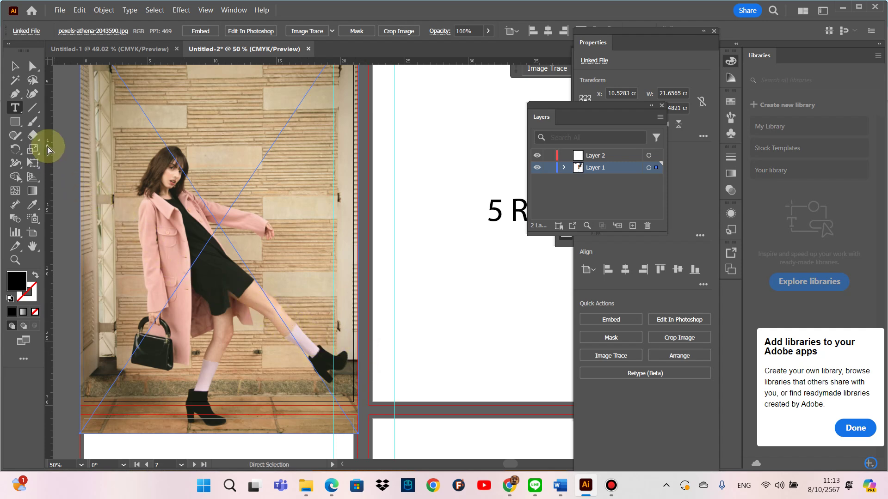
Step: Choose the Rectangle tool and make a first rectangle attempt, cancelling it with Escape
{"action": "left_click", "coordinate": [14, 126]}
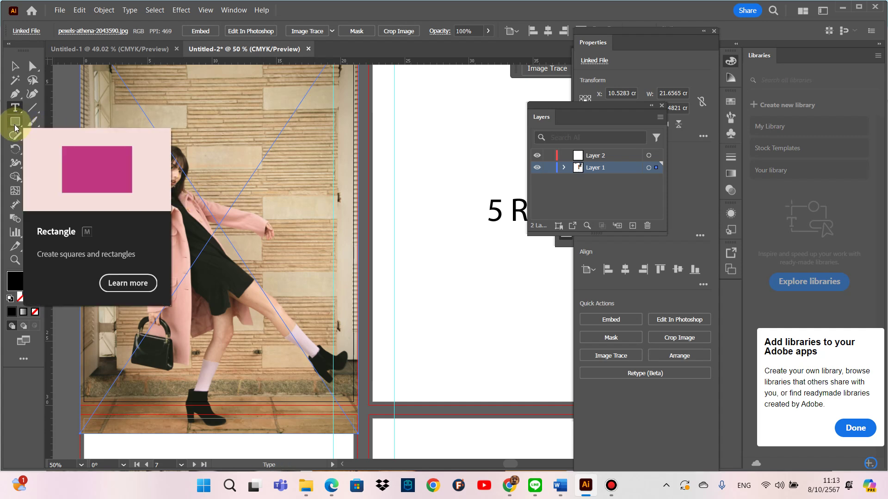
{"action": "key", "text": "super+plus"}
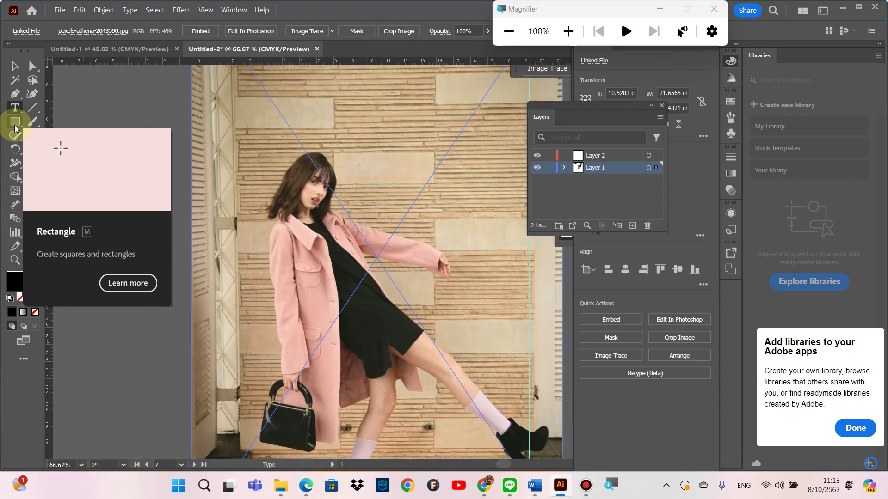
{"action": "key", "text": "super+plus"}
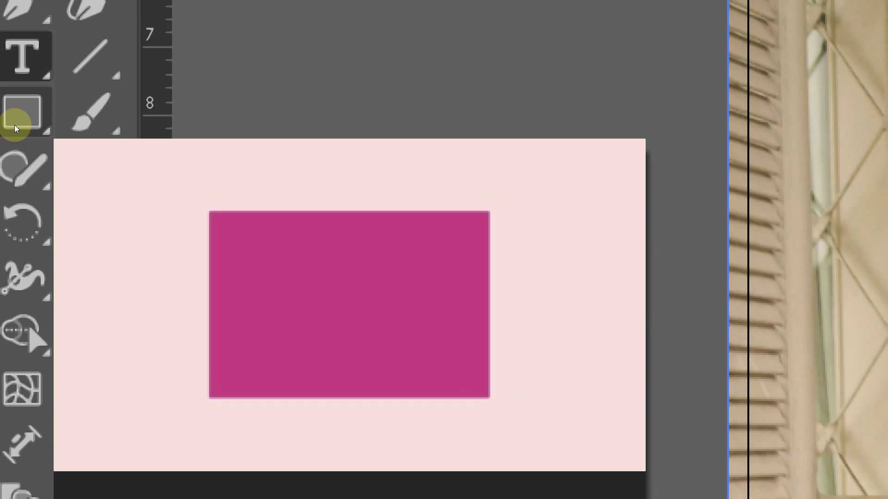
{"action": "key", "text": "ctrl+z"}
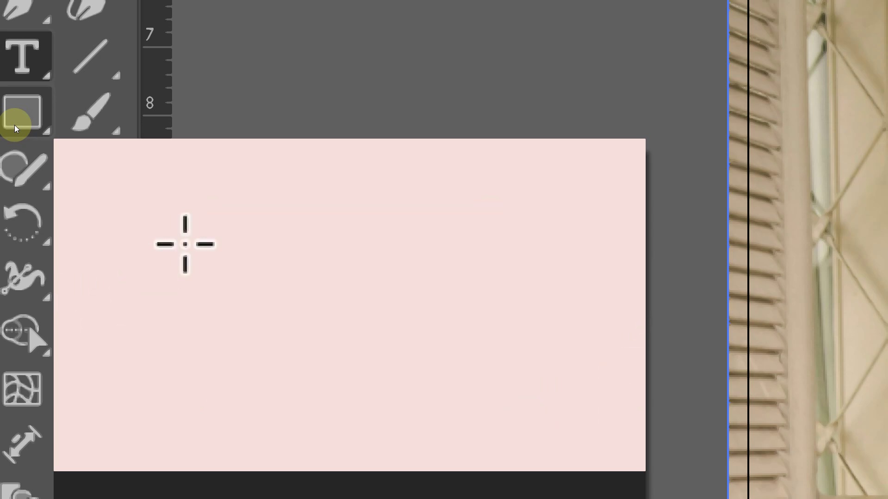
{"action": "mouse_move", "coordinate": [208, 213]}
{"action": "left_mouse_down"}
{"action": "mouse_move", "coordinate": [262, 325]}
{"action": "mouse_move", "coordinate": [490, 398]}
{"action": "left_mouse_up"}
{"action": "key", "text": "Escape"}
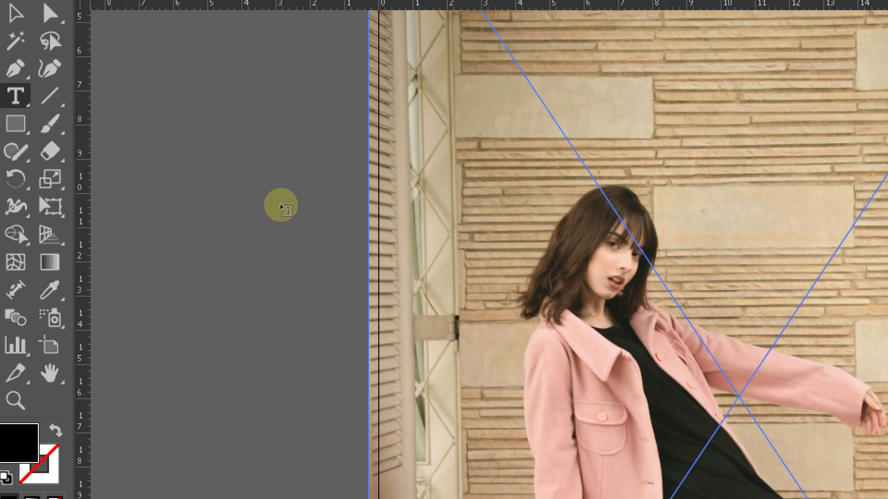
Step: Draw a black rectangle, about 21.6 × 30.3 cm, covering page 4 L over the photo
{"action": "key", "text": "m"}
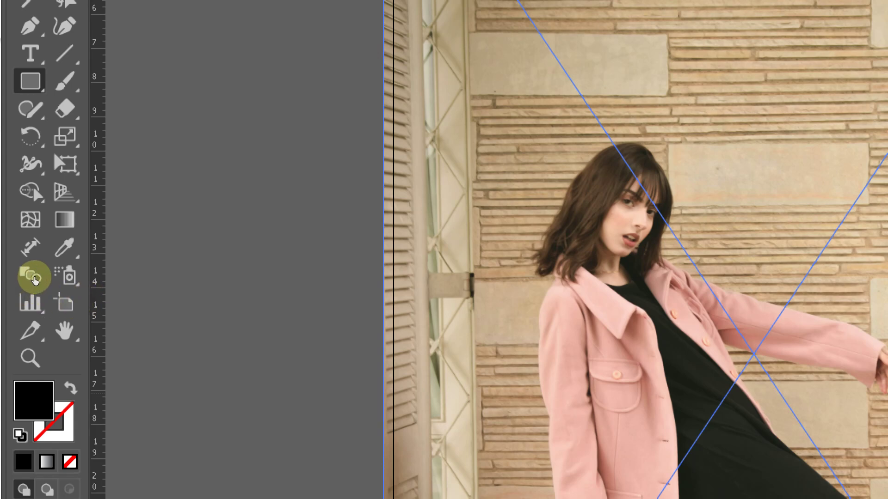
{"action": "left_click", "coordinate": [37, 279]}
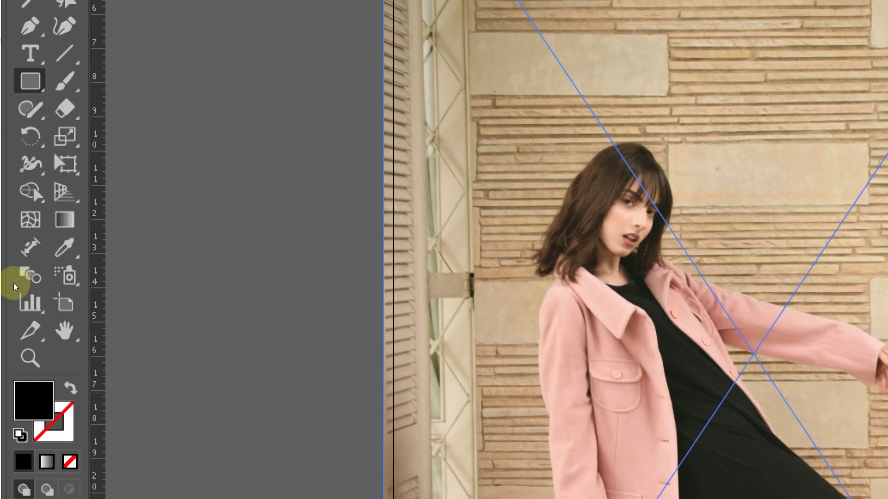
{"action": "key", "text": "ctrl+minus"}
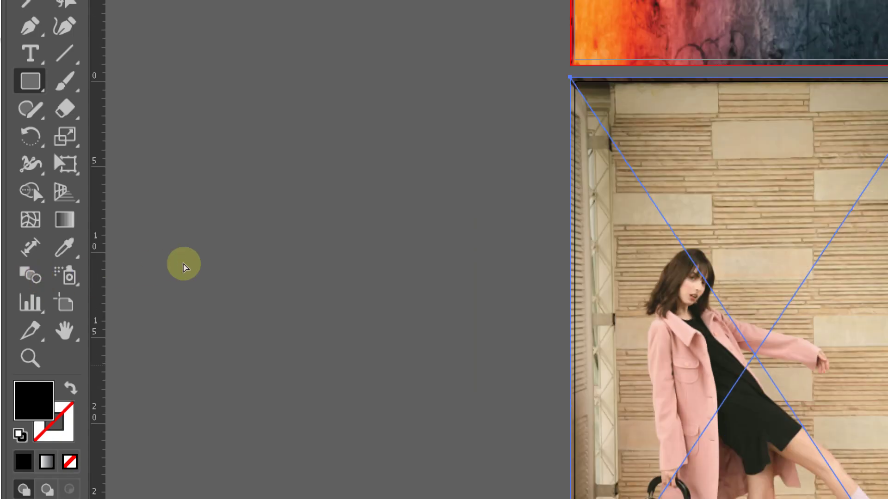
{"action": "key", "text": "ctrl+minus"}
{"action": "mouse_move", "coordinate": [350, 264]}
{"action": "left_mouse_down"}
{"action": "mouse_move", "coordinate": [218, 204]}
{"action": "mouse_move", "coordinate": [188, 203]}
{"action": "left_mouse_up"}
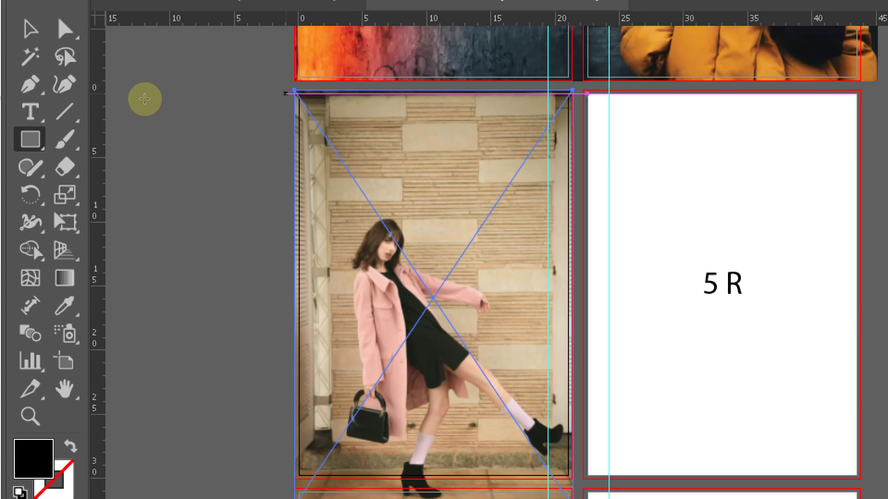
{"action": "mouse_move", "coordinate": [146, 96]}
{"action": "left_mouse_down"}
{"action": "mouse_move", "coordinate": [240, 171]}
{"action": "mouse_move", "coordinate": [286, 291]}
{"action": "left_mouse_up"}
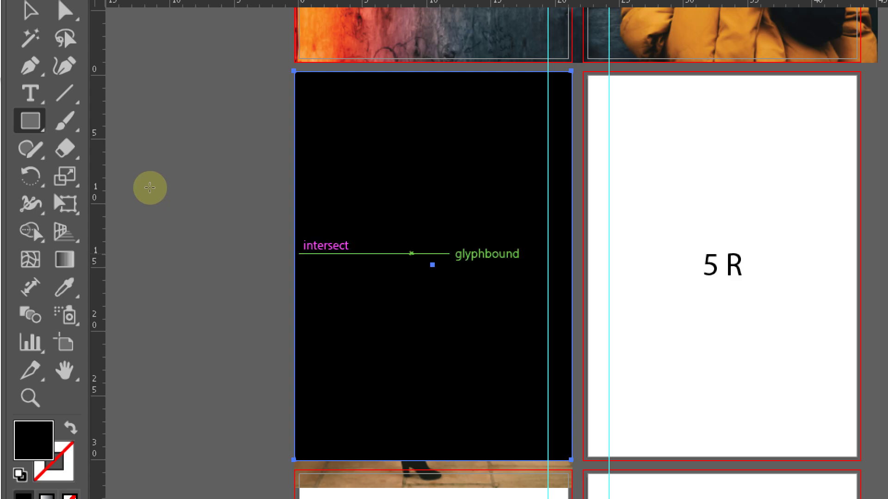
{"action": "key", "text": "v"}
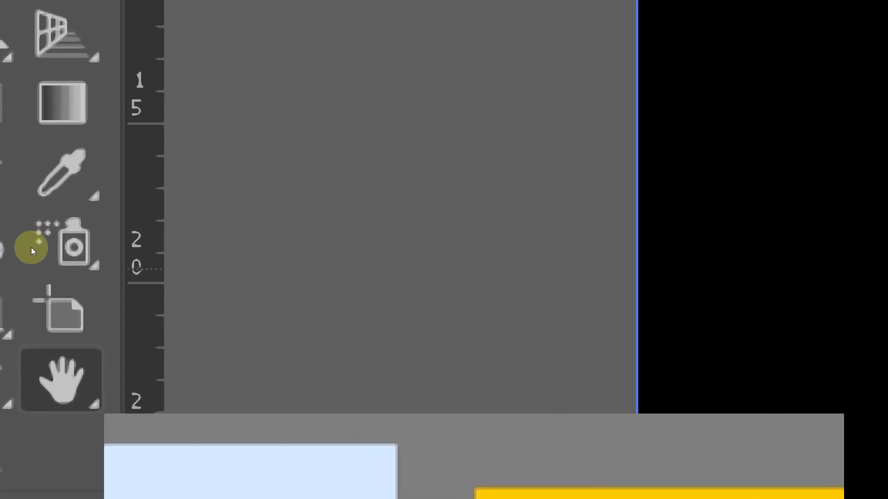
Step: Select the black rectangle together with the pink-coat photo beneath it
{"action": "key", "text": "super+minus"}
{"action": "key", "text": "super+minus"}
{"action": "key", "text": "super+minus"}
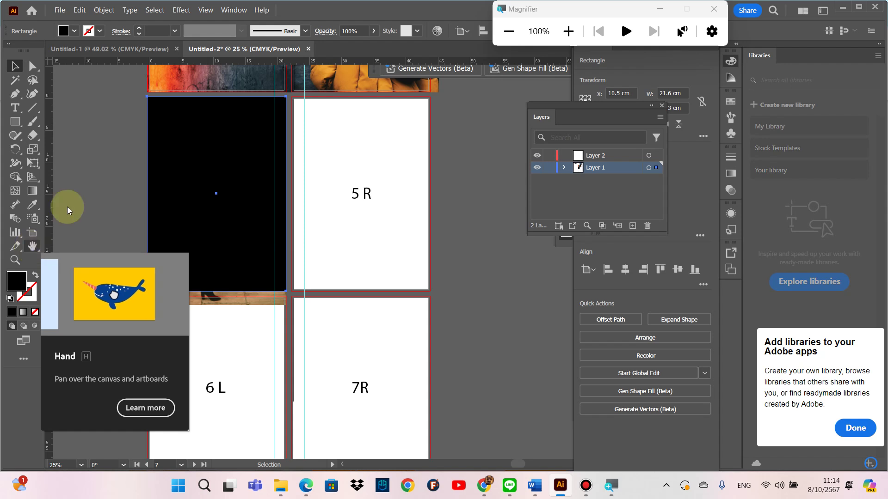
{"action": "left_click", "coordinate": [90, 197]}
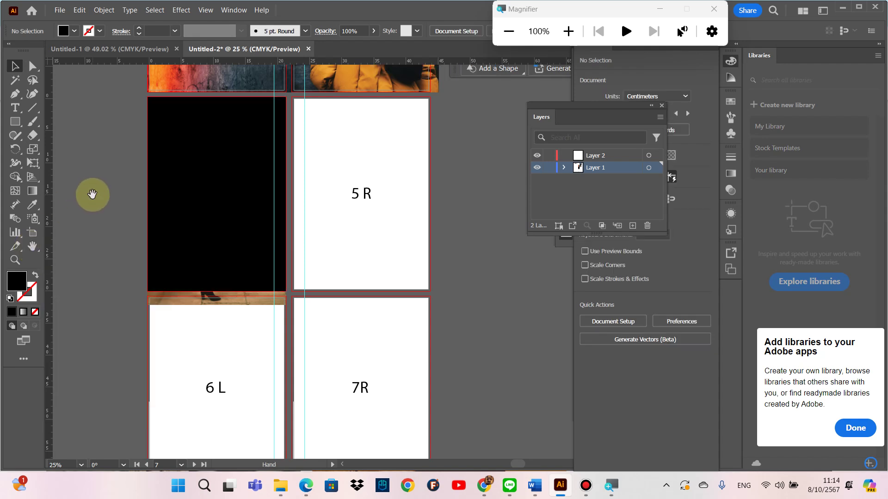
{"action": "mouse_move", "coordinate": [100, 200]}
{"action": "left_mouse_down"}
{"action": "mouse_move", "coordinate": [102, 224]}
{"action": "mouse_move", "coordinate": [156, 237]}
{"action": "left_mouse_up"}
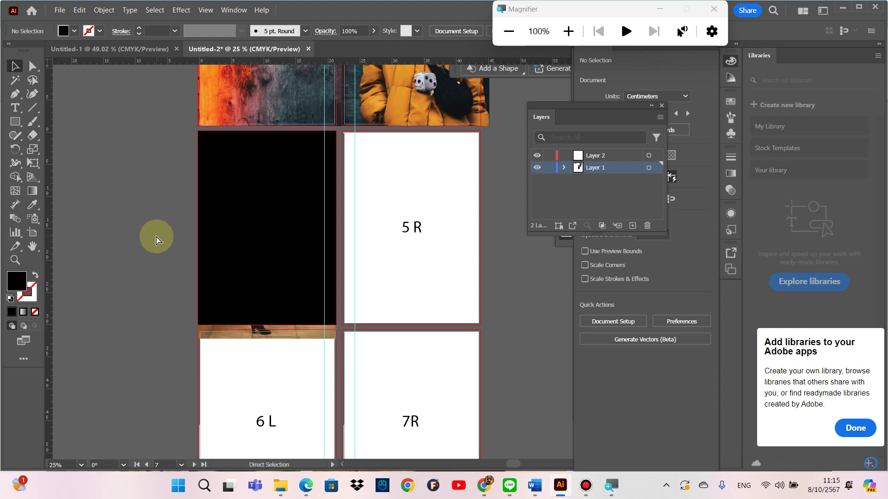
{"action": "key", "text": "ctrl+equal"}
{"action": "key", "text": "ctrl+equal"}
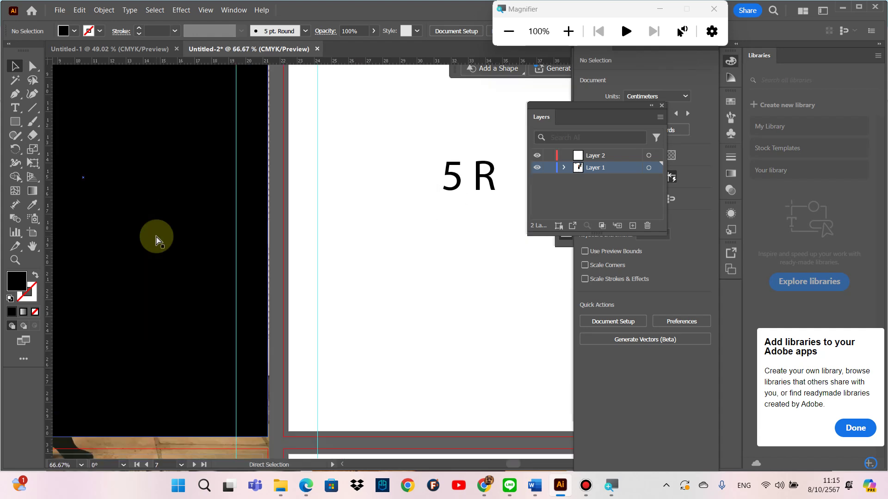
{"action": "key", "text": "ctrl+minus"}
{"action": "key", "text": "ctrl+minus"}
{"action": "key", "text": "ctrl+minus"}
{"action": "key", "text": "ctrl+minus"}
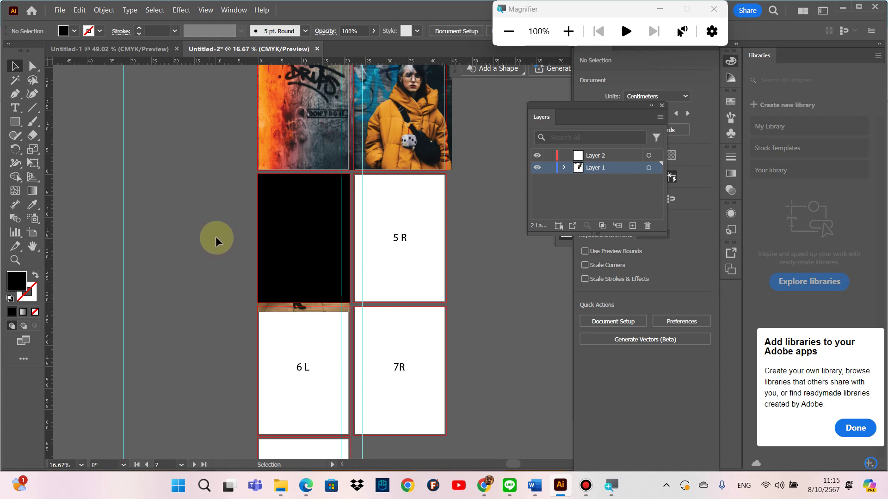
{"action": "left_click", "coordinate": [279, 247]}
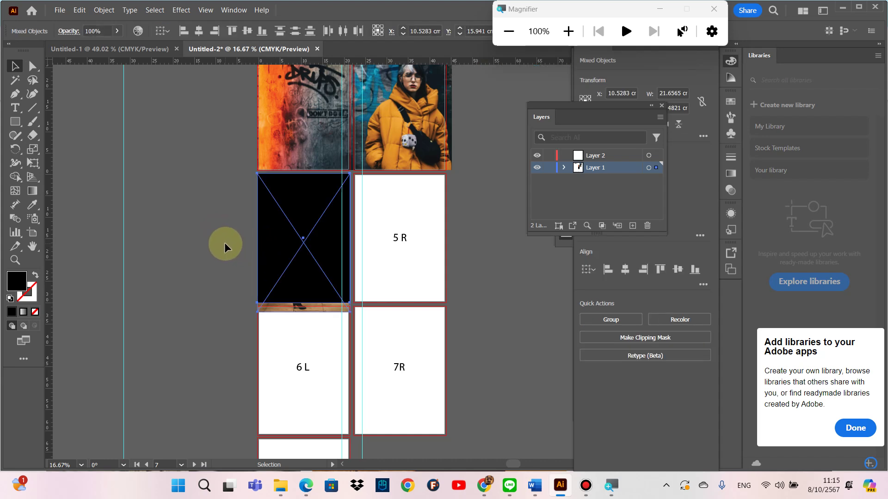
{"action": "left_click", "coordinate": [210, 236]}
{"action": "left_click", "coordinate": [290, 259]}
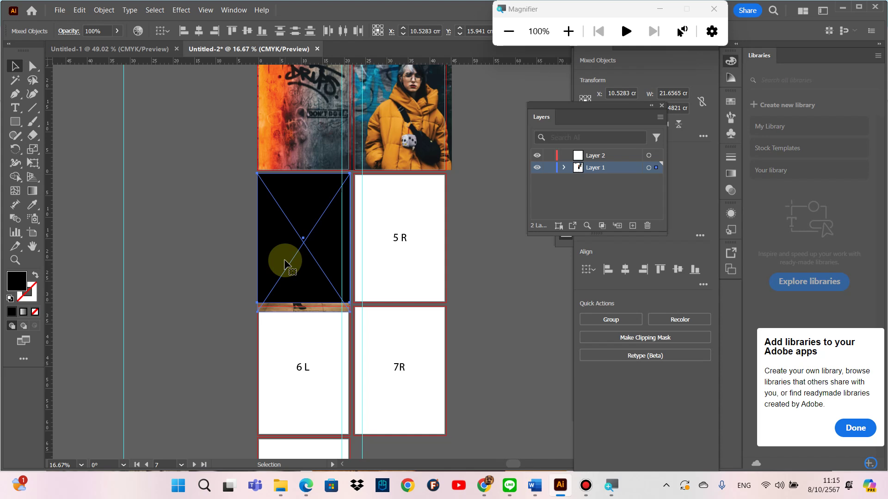
Step: Clip the photo to the rectangle with Ctrl+7, deselect, and show guides again
{"action": "left_click", "coordinate": [104, 11]}
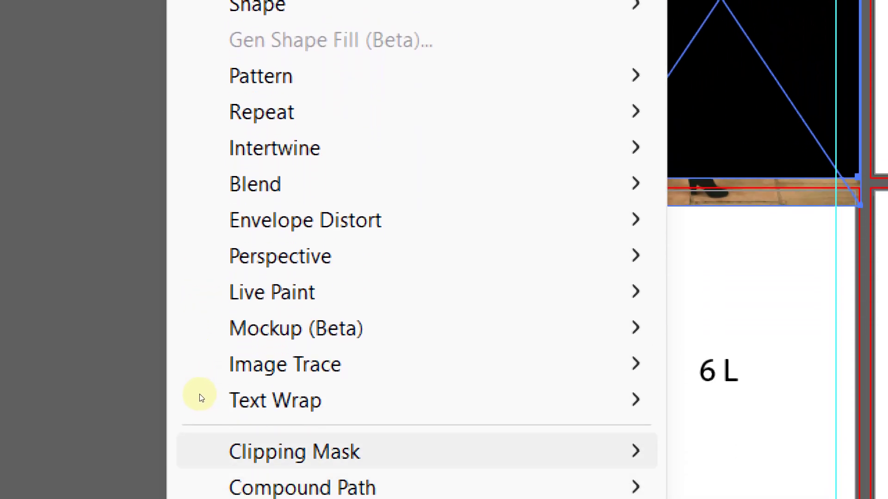
{"action": "key", "text": "ctrl+7"}
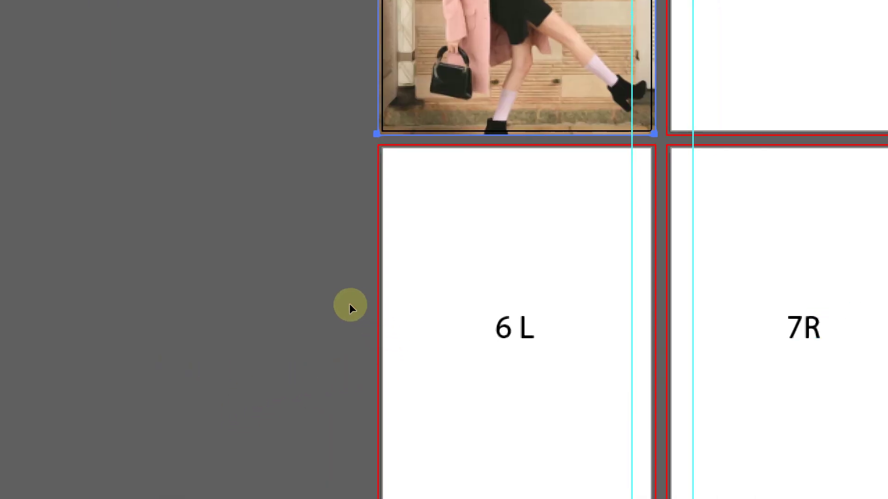
{"action": "left_click", "coordinate": [222, 208]}
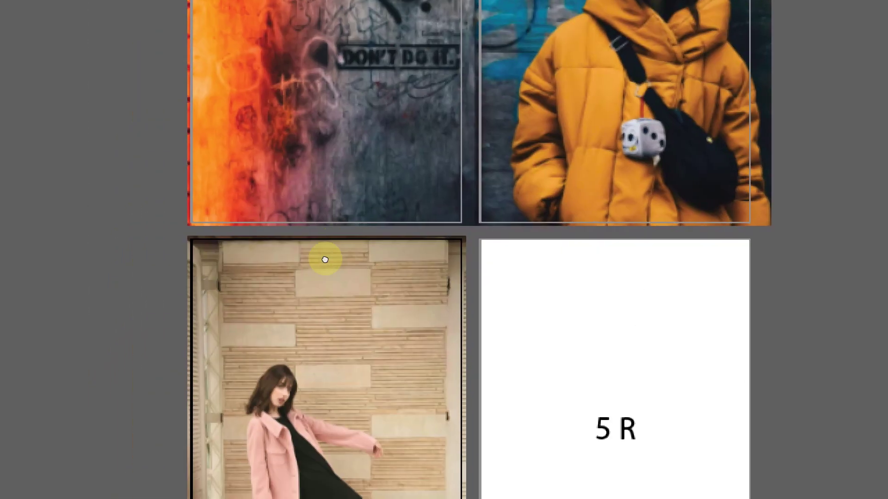
{"action": "key", "text": "w"}
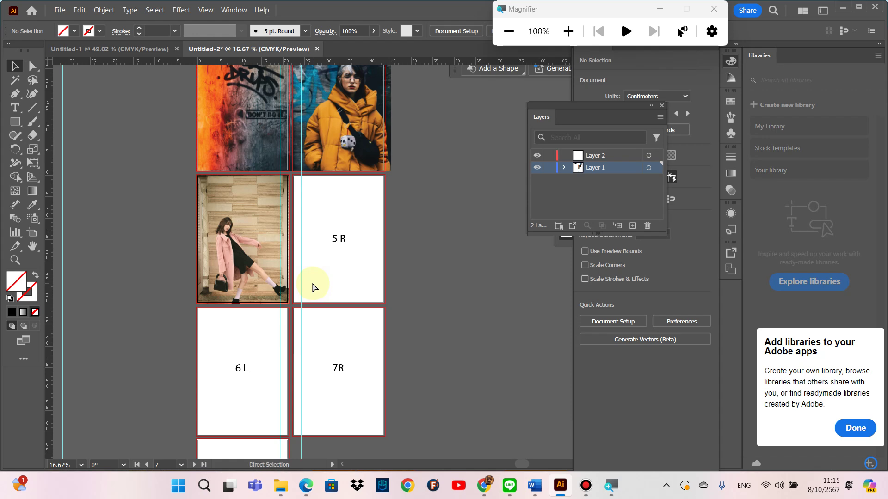
Step: Zoom in to 100% and pan around blank page 5 R beside the clipped photo
{"action": "key", "text": "ctrl+equal"}
{"action": "key", "text": "ctrl+equal"}
{"action": "key", "text": "ctrl+equal"}
{"action": "key", "text": "ctrl+equal"}
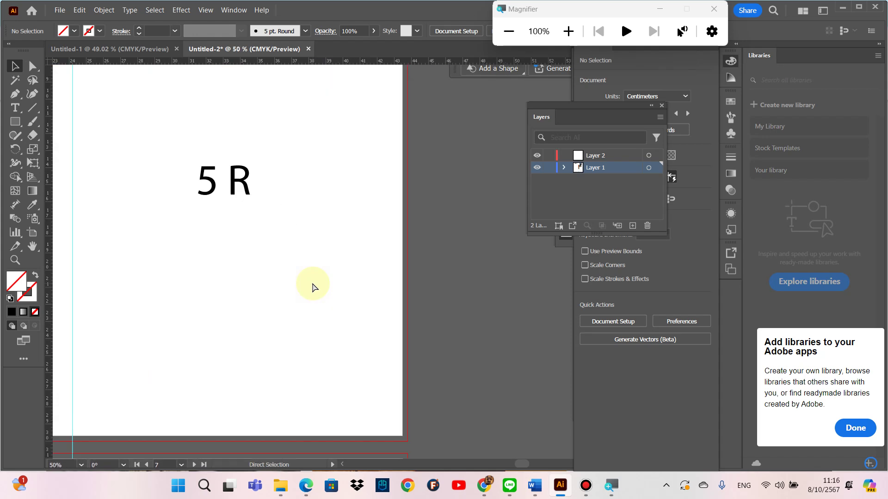
{"action": "key", "text": "ctrl+equal"}
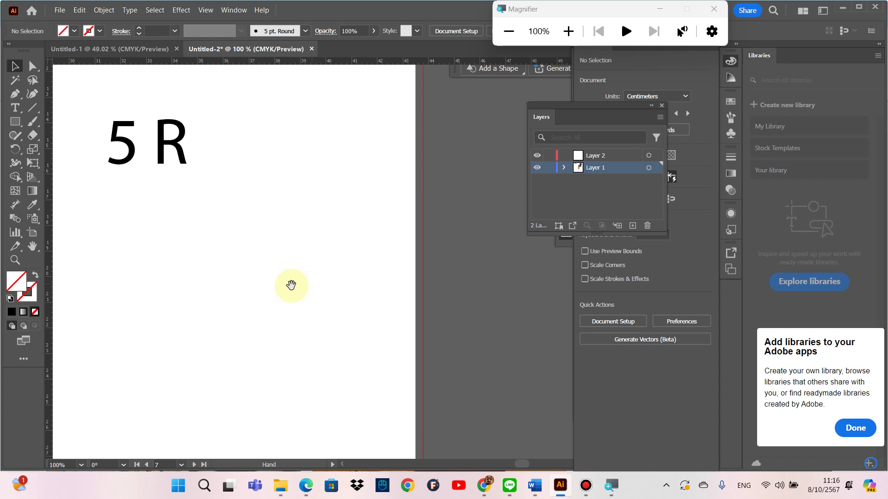
{"action": "left_click_drag", "start_coordinate": [222, 279], "coordinate": [485, 275]}
{"action": "mouse_move", "coordinate": [294, 271]}
{"action": "left_mouse_down"}
{"action": "mouse_move", "coordinate": [402, 288]}
{"action": "mouse_move", "coordinate": [440, 282]}
{"action": "mouse_move", "coordinate": [386, 274]}
{"action": "mouse_move", "coordinate": [184, 288]}
{"action": "left_mouse_up"}
{"action": "left_click_drag", "start_coordinate": [327, 260], "coordinate": [195, 305]}
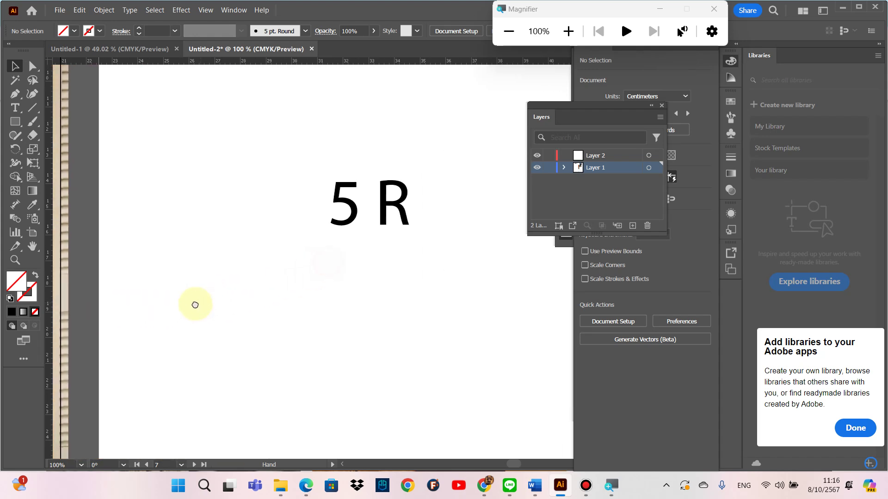
{"action": "mouse_move", "coordinate": [234, 268]}
{"action": "left_mouse_down"}
{"action": "mouse_move", "coordinate": [198, 297]}
{"action": "mouse_move", "coordinate": [233, 319]}
{"action": "left_mouse_up"}
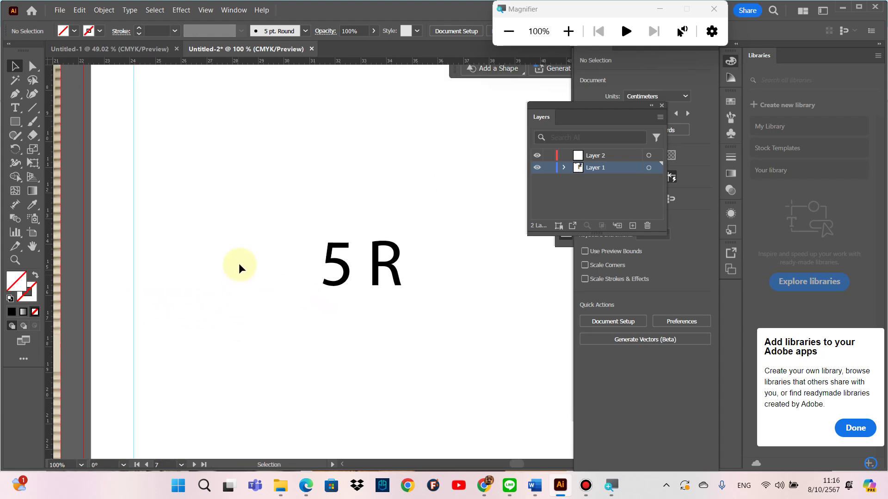
{"action": "mouse_move", "coordinate": [224, 242]}
{"action": "left_mouse_down"}
{"action": "mouse_move", "coordinate": [236, 333]}
{"action": "mouse_move", "coordinate": [252, 371]}
{"action": "left_mouse_up"}
{"action": "left_click_drag", "start_coordinate": [255, 244], "coordinate": [240, 333]}
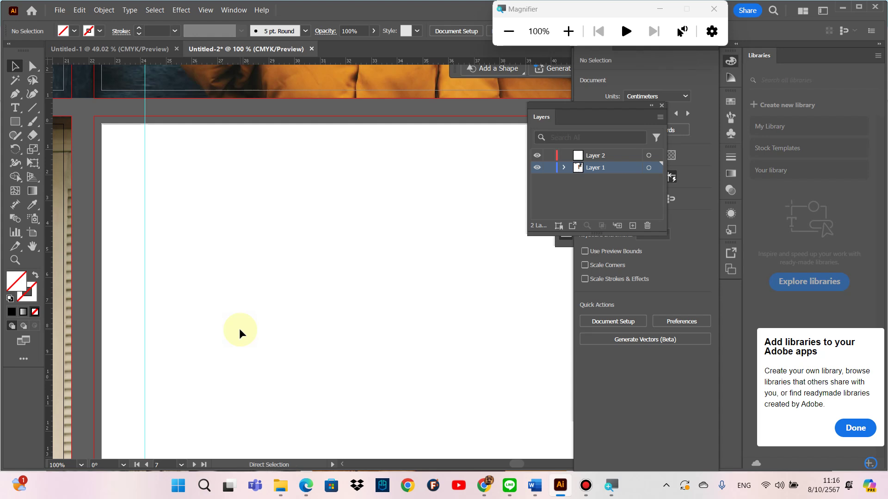
{"action": "key", "text": "ctrl+shift+p"}
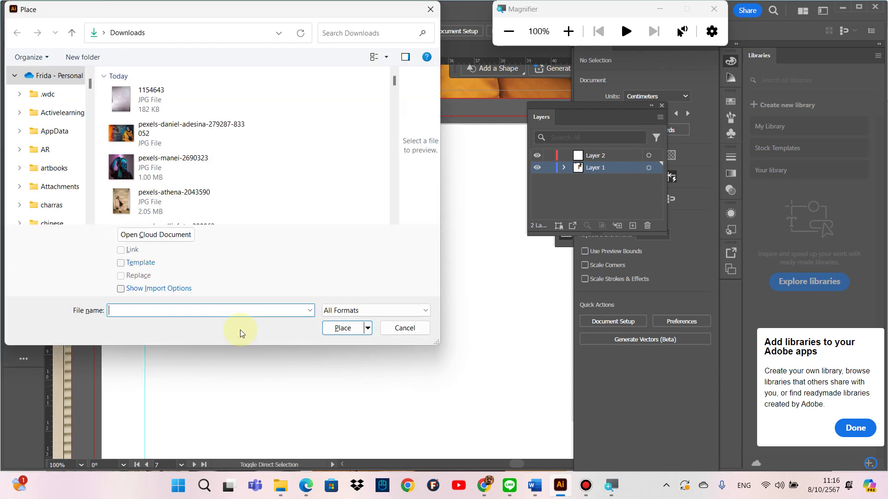
{"action": "scroll", "coordinate": [226, 212], "scroll_direction": "down", "scroll_amount": 3}
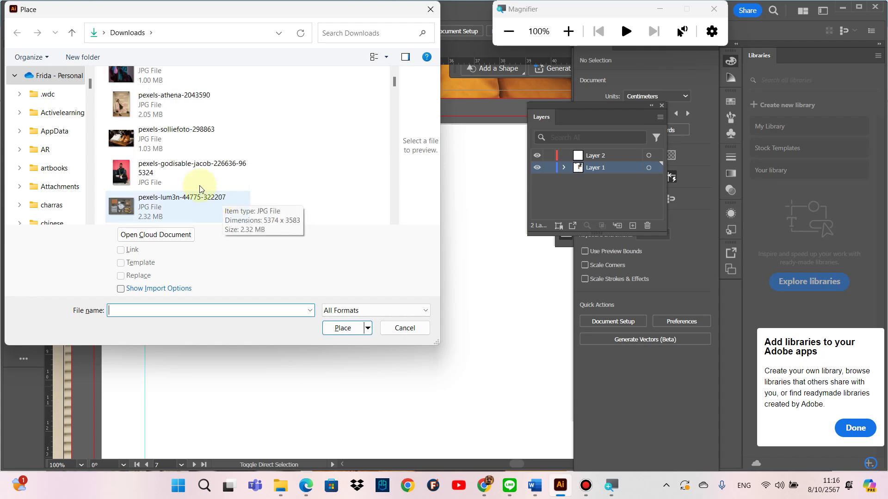
{"action": "left_click", "coordinate": [178, 174]}
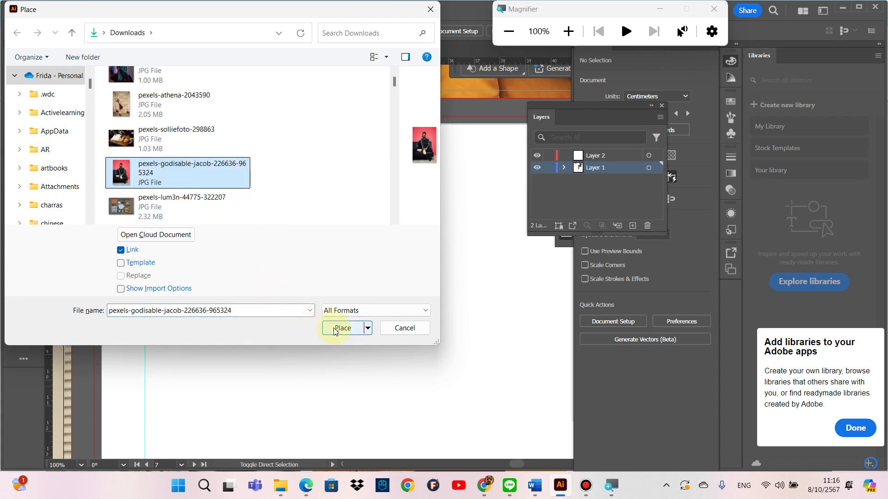
{"action": "left_click", "coordinate": [342, 328]}
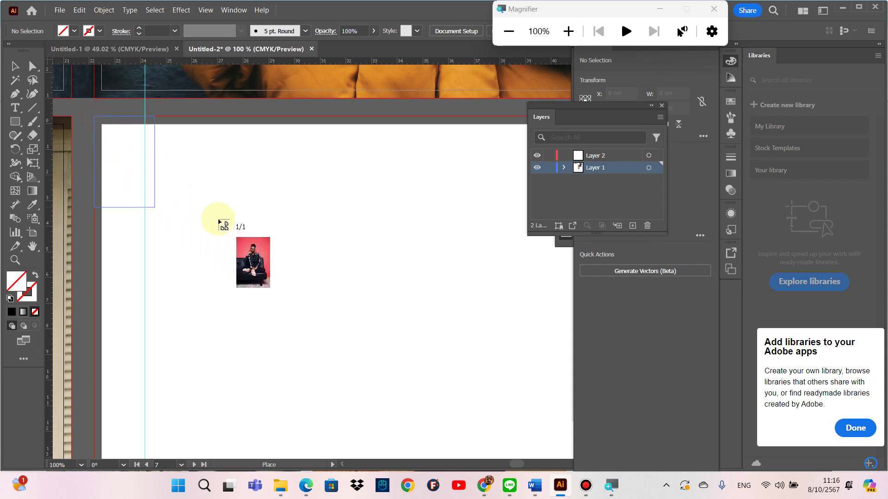
{"action": "left_click_drag", "start_coordinate": [458, 407], "coordinate": [650, 497]}
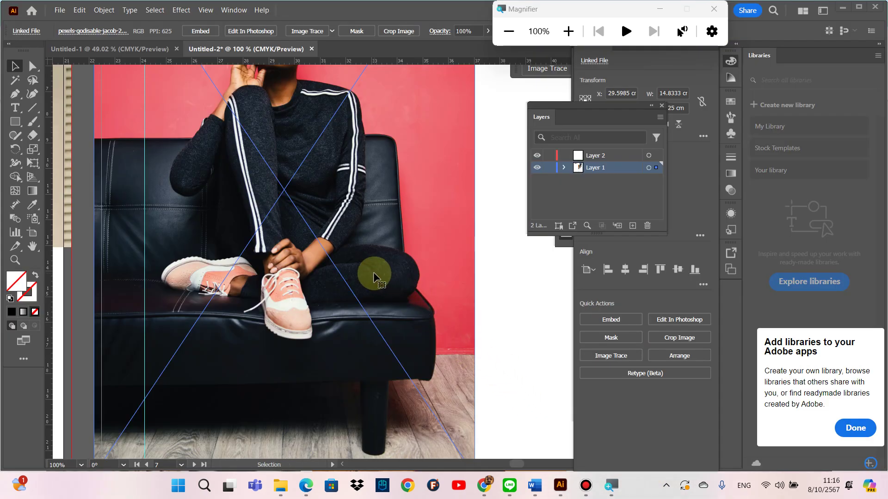
{"action": "left_click", "coordinate": [477, 265]}
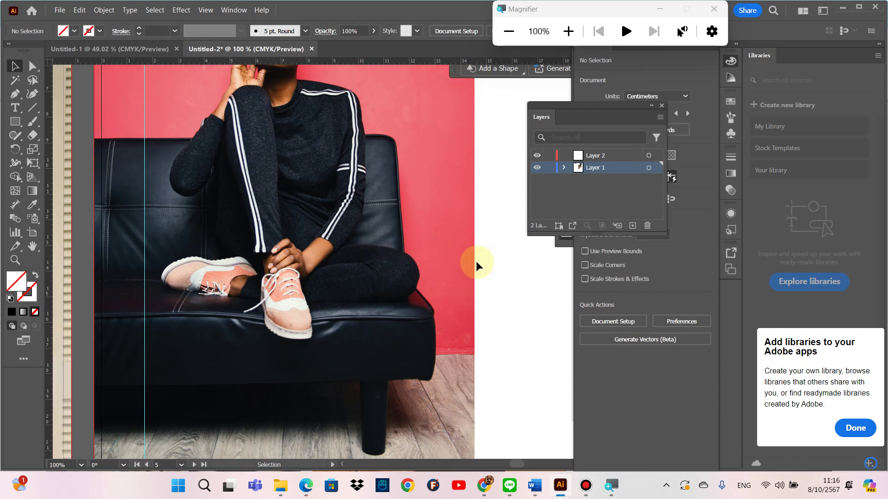
{"action": "key", "text": "ctrl+z"}
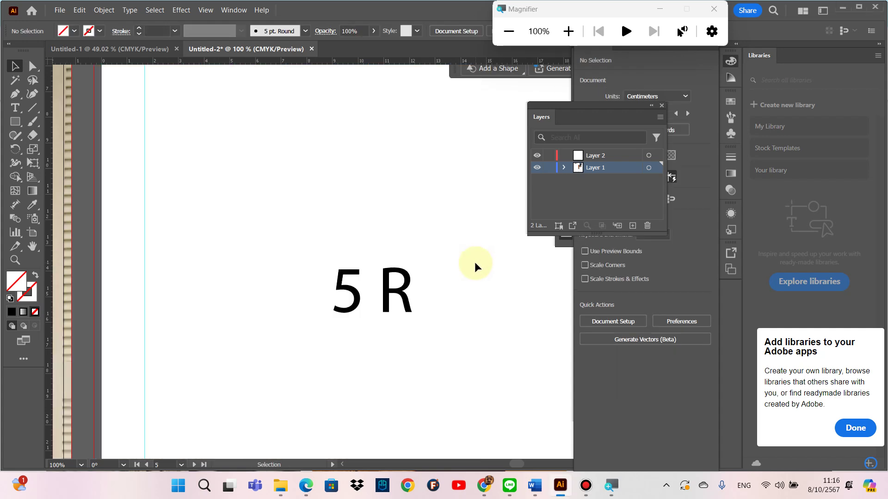
{"action": "scroll", "coordinate": [296, 243], "scroll_direction": "up", "scroll_amount": 5}
{"action": "scroll", "coordinate": [278, 238], "scroll_direction": "up", "scroll_amount": 2}
{"action": "scroll", "coordinate": [265, 237], "scroll_direction": "up", "scroll_amount": 1}
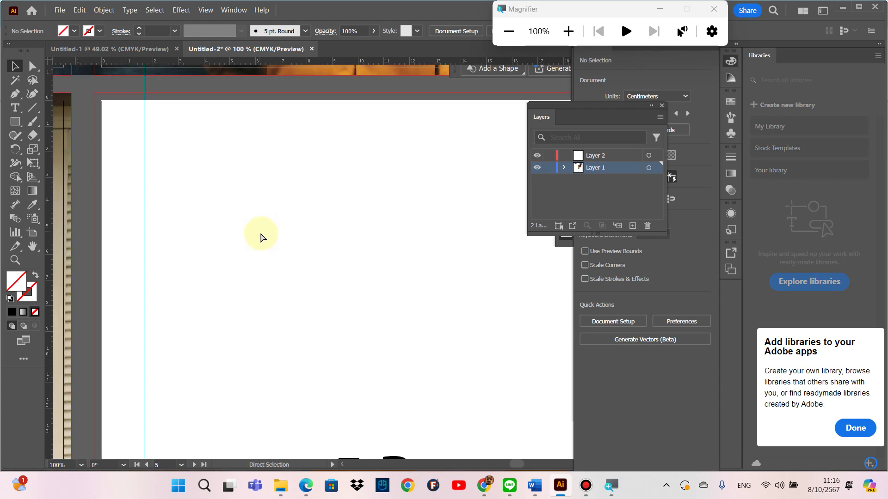
{"action": "key", "text": "ctrl+shift+p"}
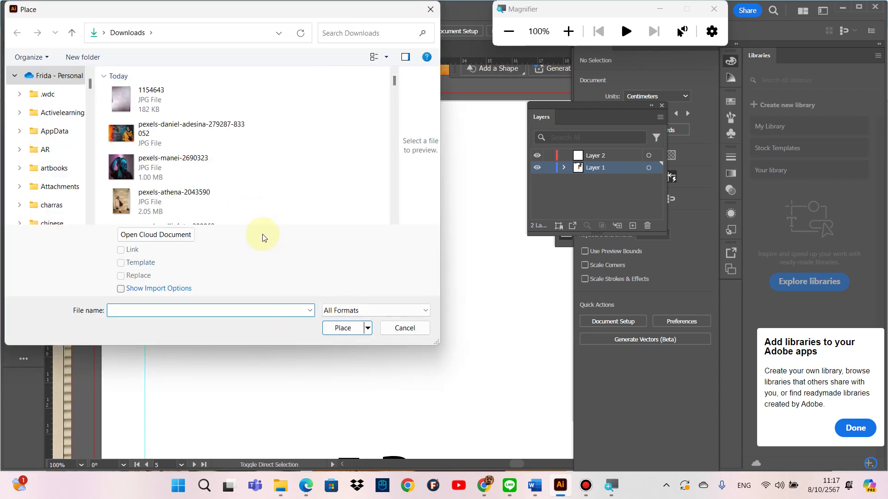
{"action": "scroll", "coordinate": [199, 182], "scroll_direction": "down", "scroll_amount": 2}
{"action": "left_click", "coordinate": [193, 174]}
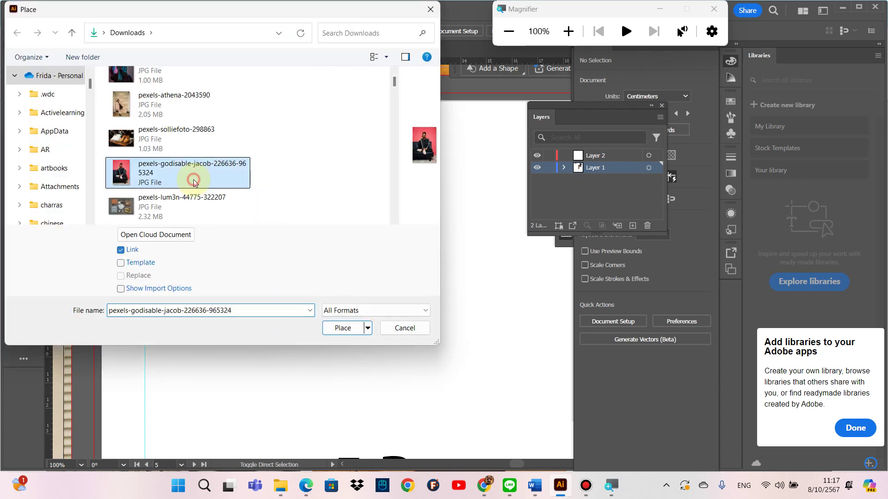
{"action": "left_click", "coordinate": [333, 329]}
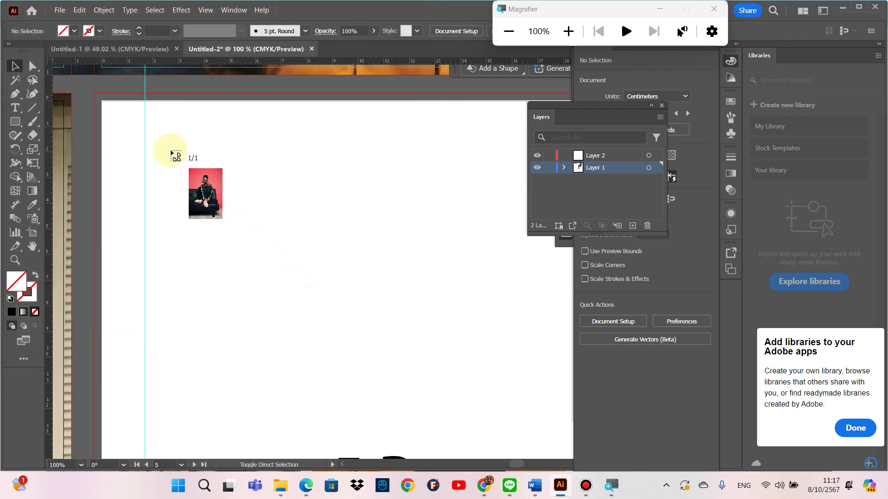
Step: Drag the photo's place frame so it fills the 5 R page
{"action": "left_click", "coordinate": [101, 104]}
{"action": "key", "text": "ctrl+minus"}
{"action": "key", "text": "ctrl+minus"}
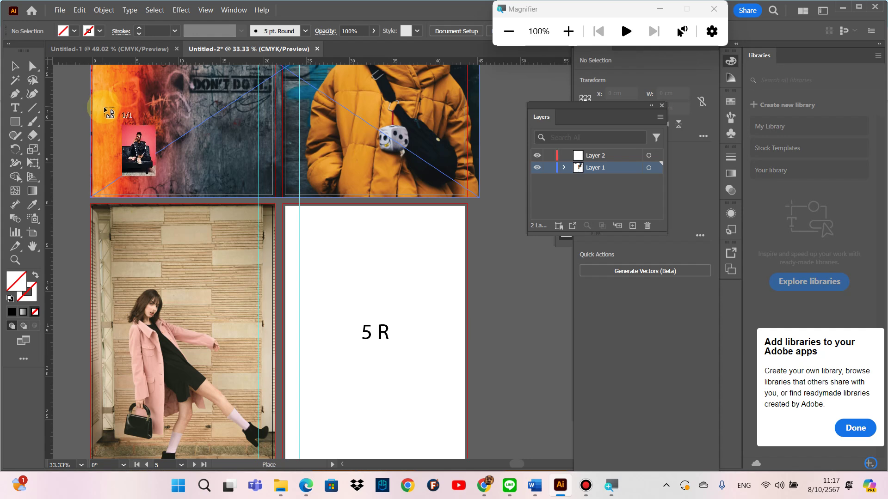
{"action": "scroll", "coordinate": [174, 140], "scroll_direction": "down", "scroll_amount": 2}
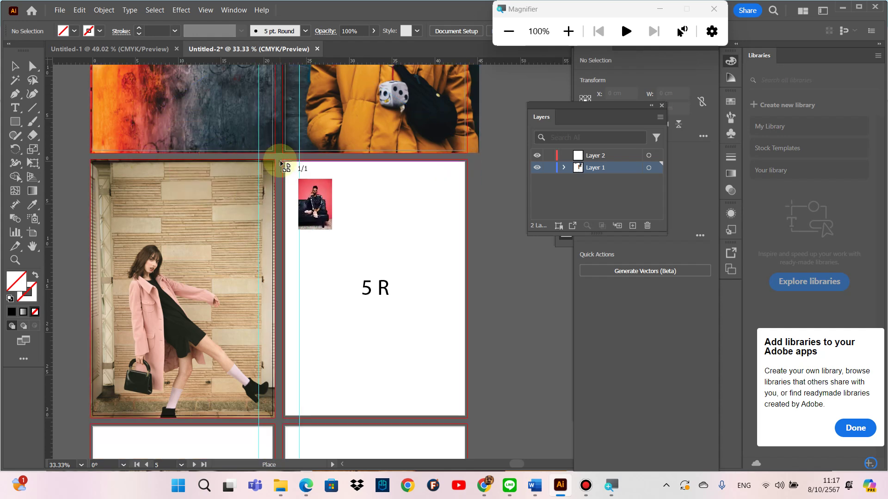
{"action": "left_click_drag", "start_coordinate": [283, 161], "coordinate": [461, 397]}
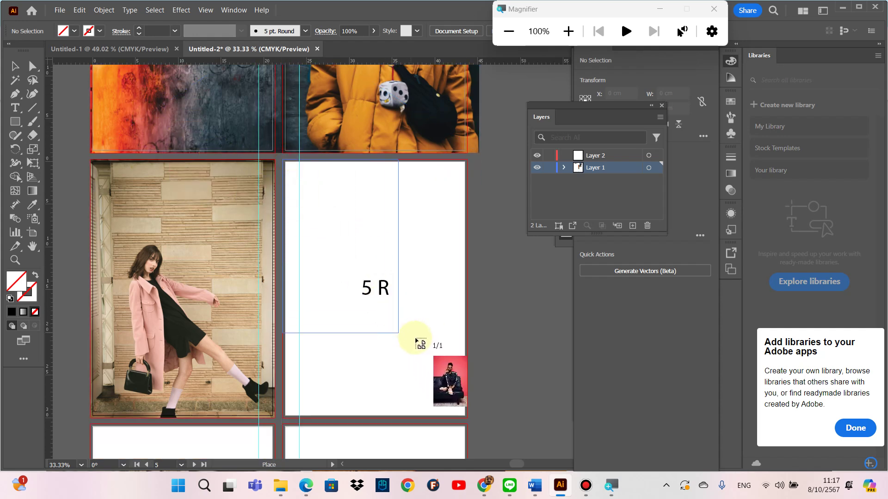
{"action": "left_click_drag", "start_coordinate": [463, 398], "coordinate": [497, 444]}
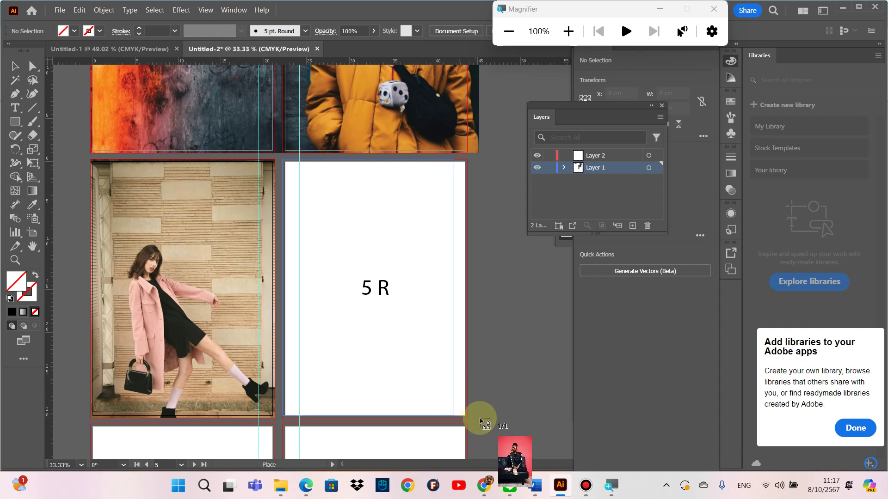
{"action": "left_click_drag", "start_coordinate": [494, 442], "coordinate": [490, 439]}
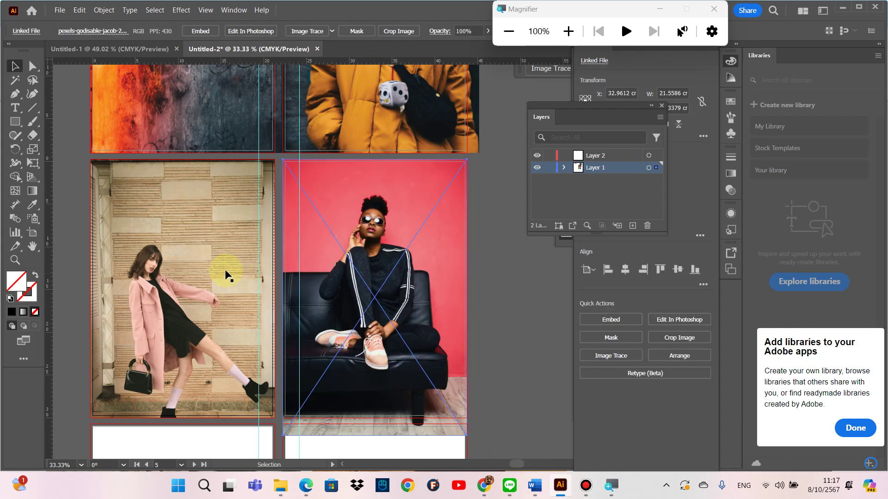
Step: Draw a rectangle matching the page edges over the sofa photo
{"action": "key", "text": "m"}
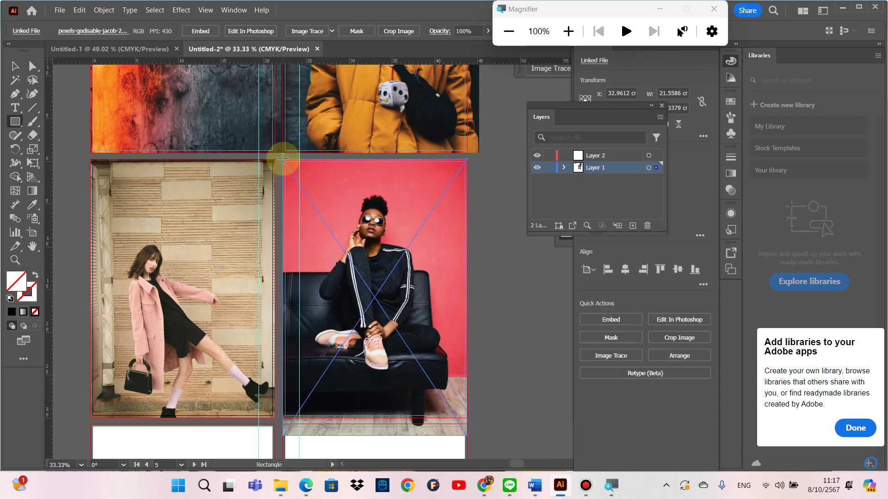
{"action": "left_click_drag", "start_coordinate": [283, 160], "coordinate": [465, 429]}
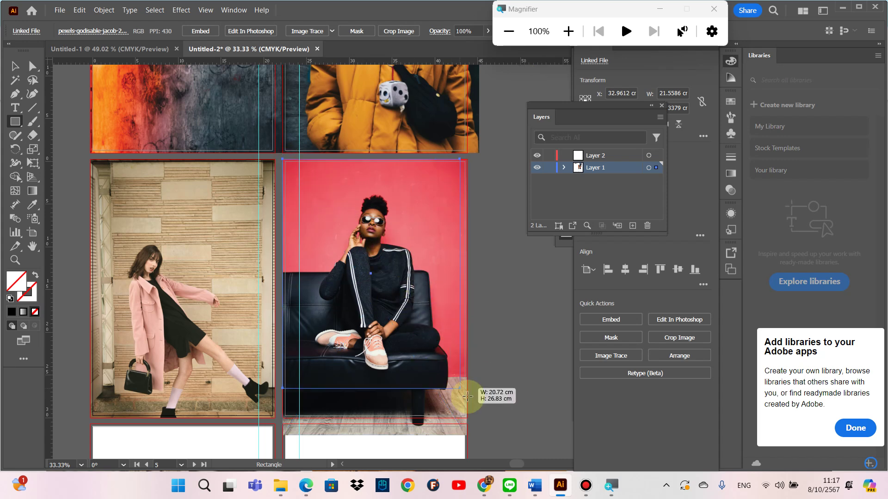
{"action": "left_click_drag", "start_coordinate": [465, 430], "coordinate": [462, 418]}
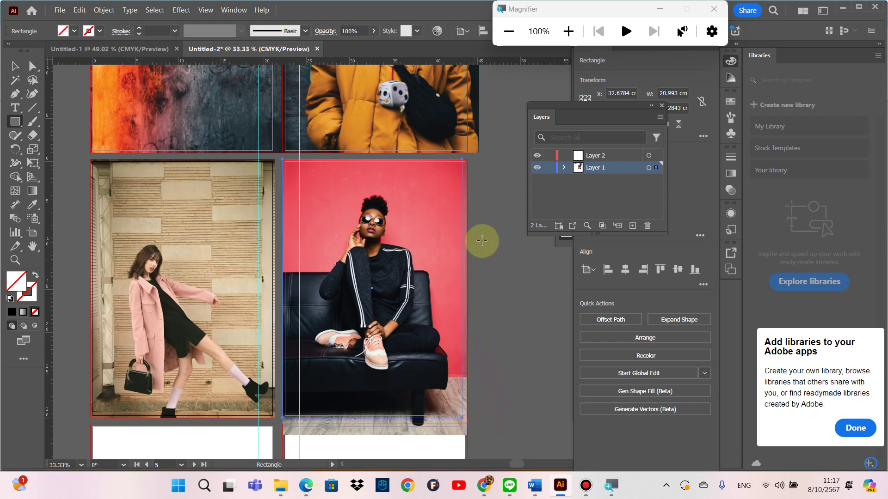
Step: Free-transform the sofa photo, enlarging it past the 5 R page's bottom edge
{"action": "key", "text": "v"}
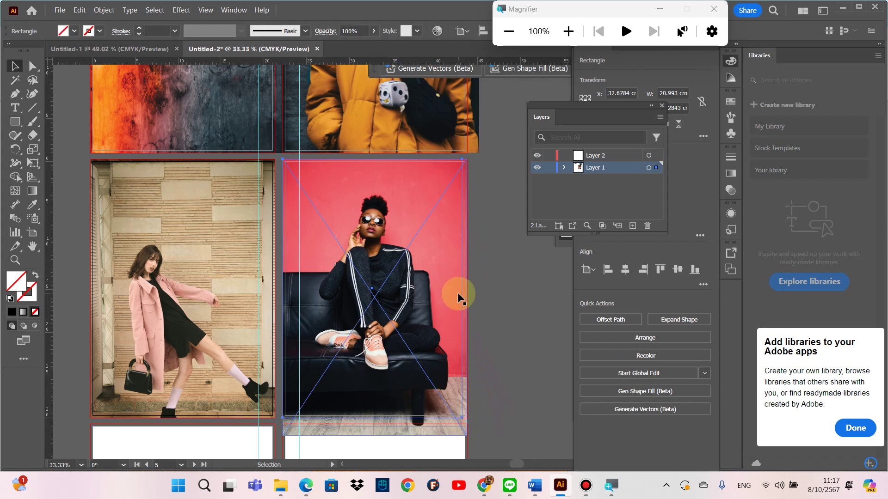
{"action": "left_click", "coordinate": [457, 315]}
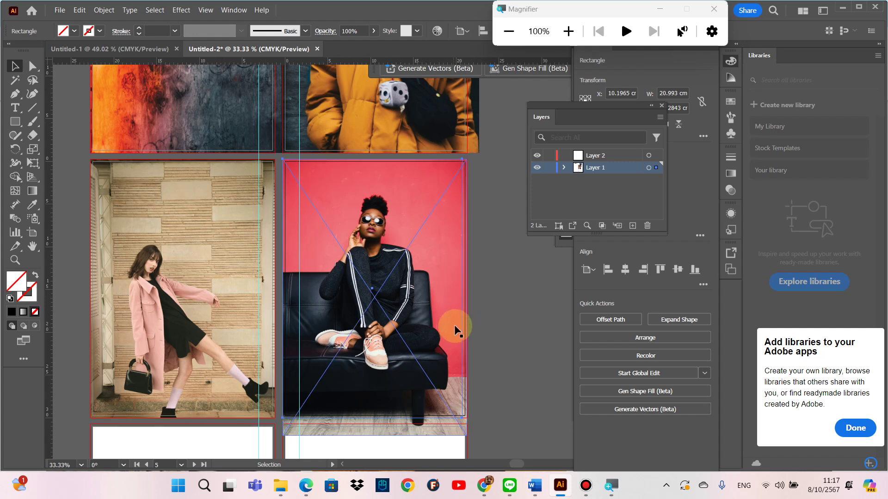
{"action": "left_click", "coordinate": [37, 165]}
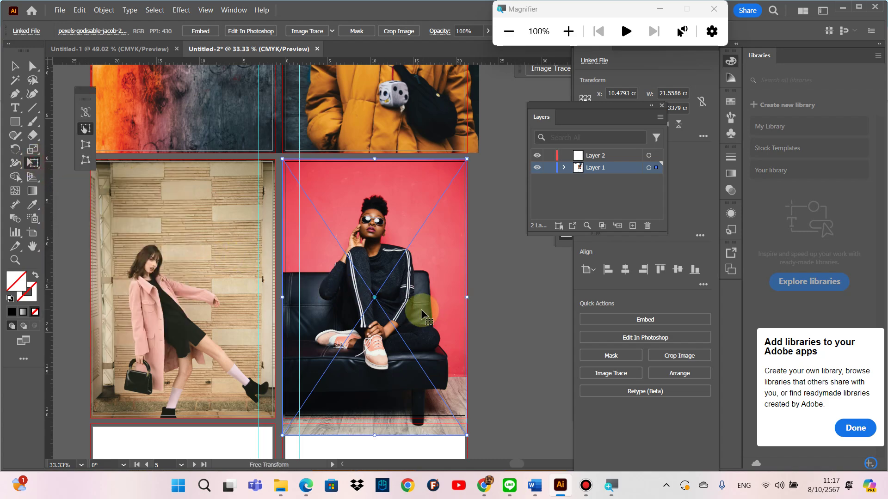
{"action": "scroll", "coordinate": [420, 310], "scroll_direction": "up", "scroll_amount": 1}
{"action": "scroll", "coordinate": [421, 310], "scroll_direction": "up", "scroll_amount": 1}
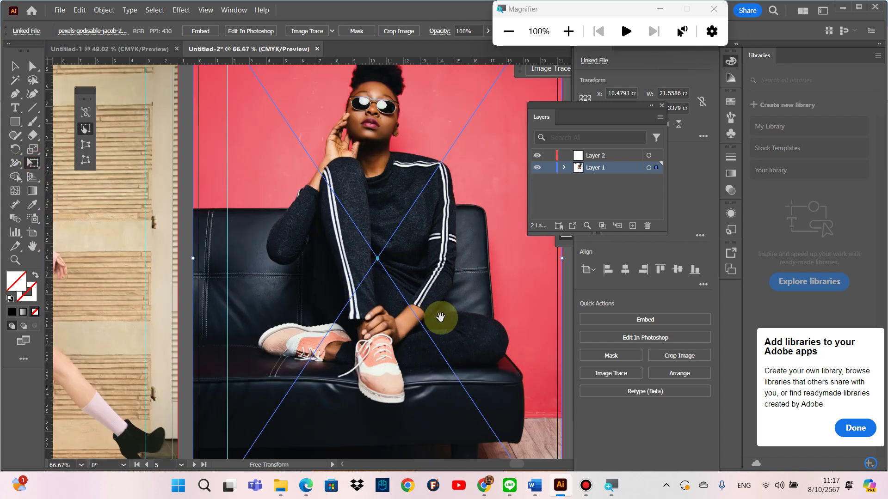
{"action": "left_click_drag", "start_coordinate": [433, 314], "coordinate": [416, 344]}
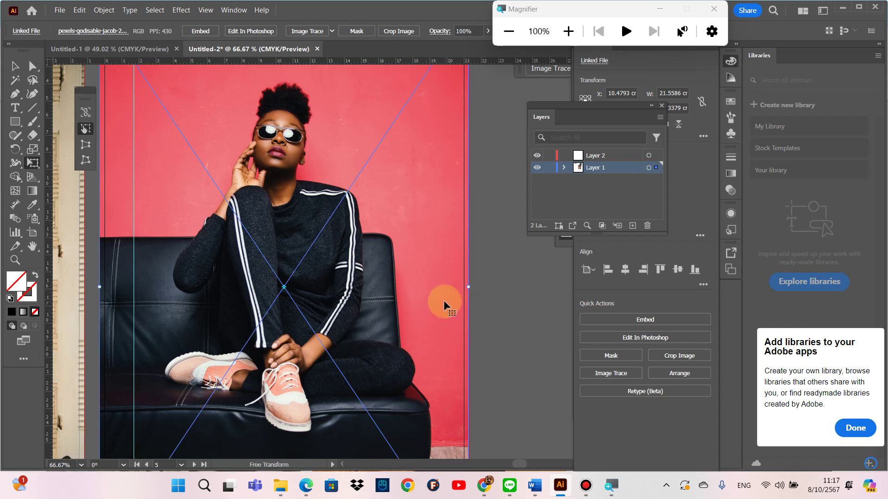
{"action": "mouse_move", "coordinate": [468, 293]}
{"action": "left_mouse_down"}
{"action": "mouse_move", "coordinate": [434, 311]}
{"action": "mouse_move", "coordinate": [487, 311]}
{"action": "left_mouse_up"}
{"action": "scroll", "coordinate": [492, 308], "scroll_direction": "down", "scroll_amount": 2}
{"action": "scroll", "coordinate": [467, 319], "scroll_direction": "down", "scroll_amount": 1}
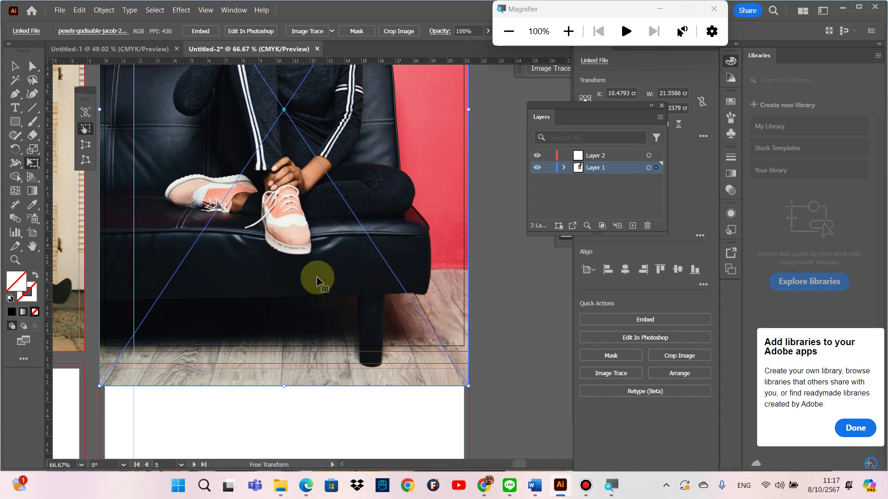
{"action": "scroll", "coordinate": [334, 279], "scroll_direction": "up", "scroll_amount": 1}
{"action": "scroll", "coordinate": [334, 278], "scroll_direction": "up", "scroll_amount": 1}
{"action": "scroll", "coordinate": [334, 280], "scroll_direction": "down", "scroll_amount": 1}
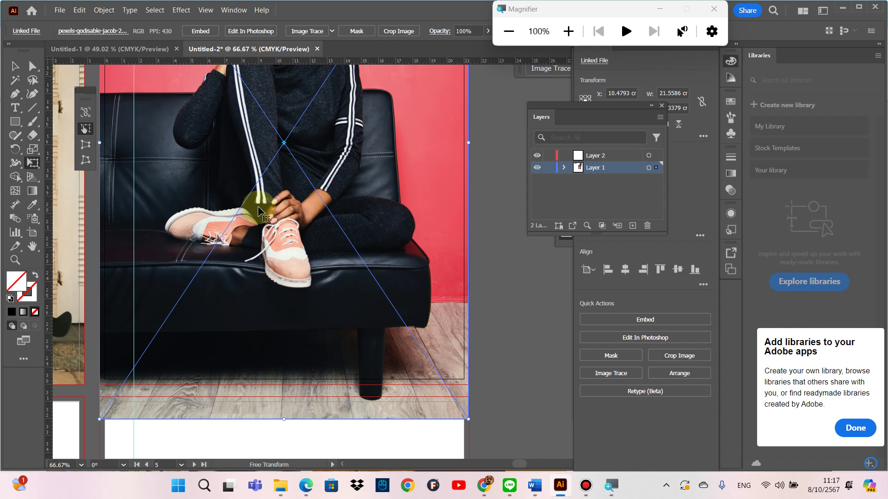
{"action": "key", "text": "m"}
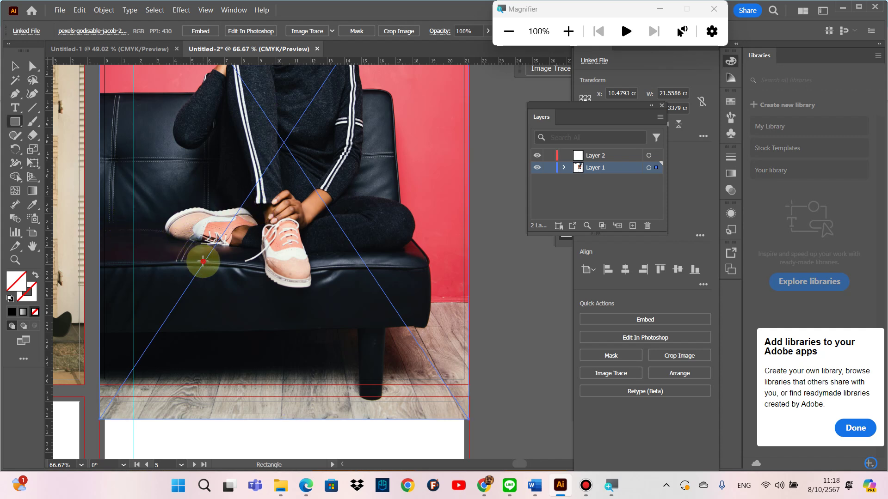
Step: Cancel the sized-rectangle settings, select the empty frame rectangle and fill it black
{"action": "left_click", "coordinate": [374, 320]}
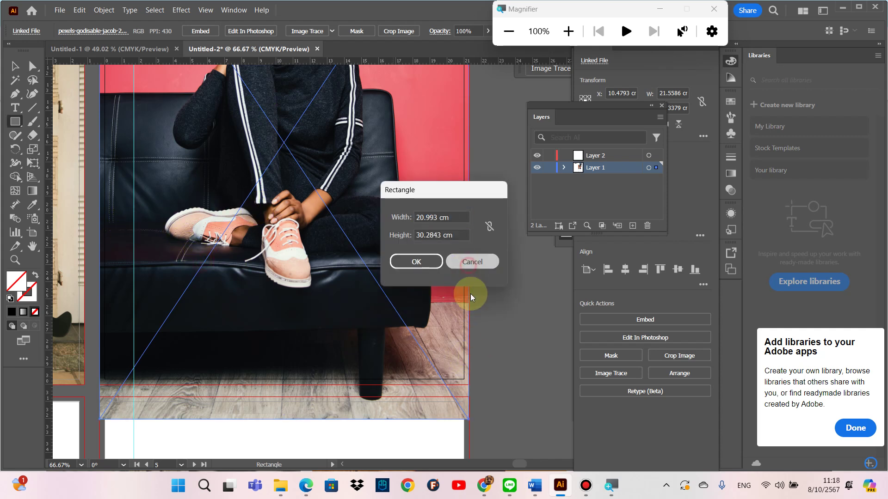
{"action": "left_click", "coordinate": [441, 379]}
{"action": "left_click", "coordinate": [460, 262]}
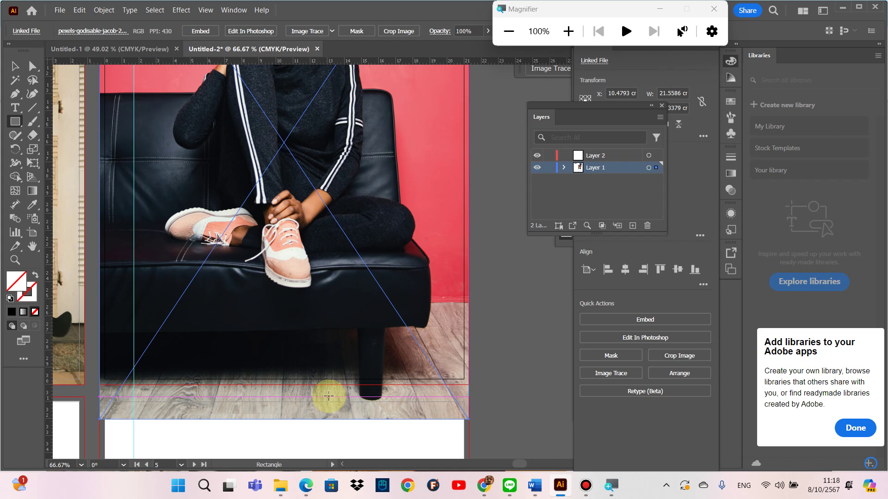
{"action": "key", "text": "v"}
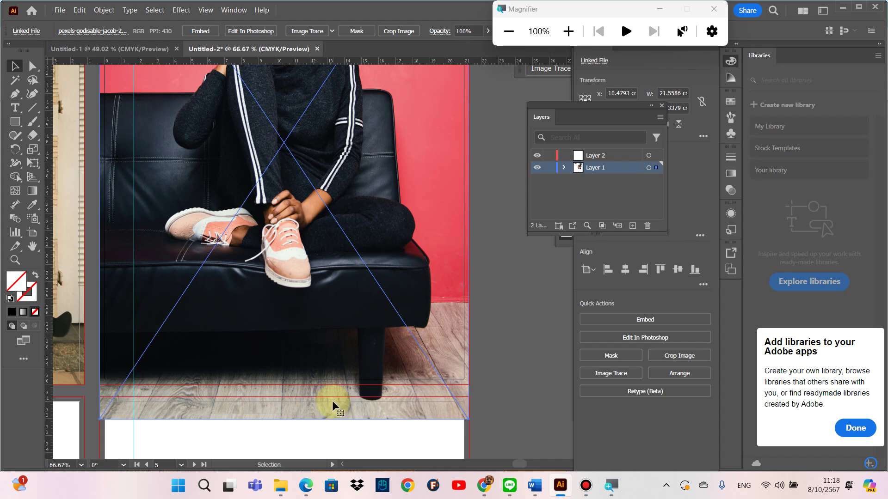
{"action": "left_click", "coordinate": [430, 385]}
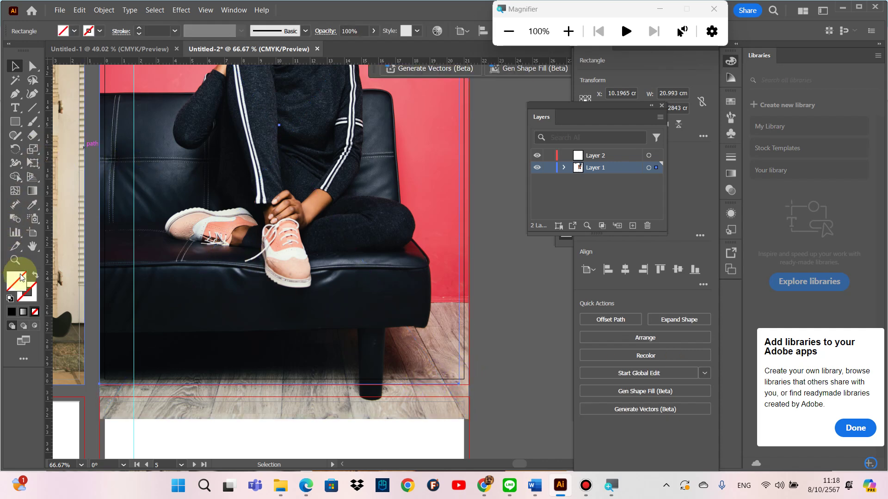
{"action": "left_click", "coordinate": [11, 311]}
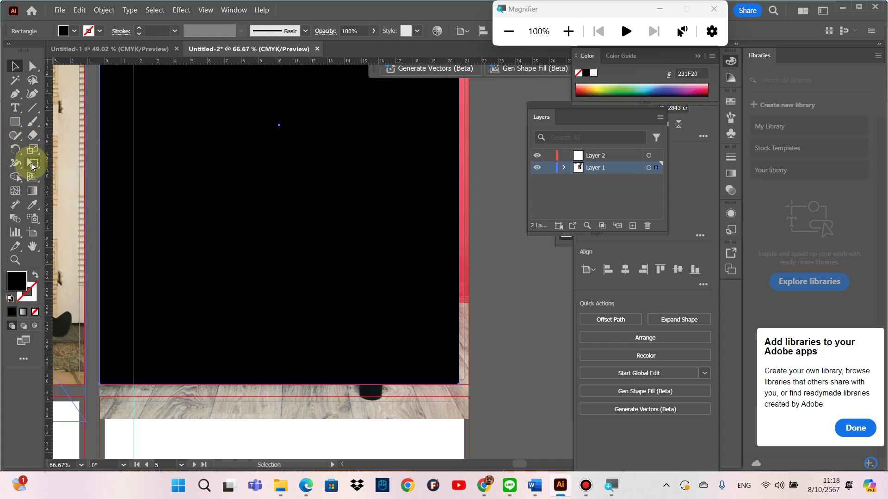
Step: Widen the black rectangle to the artboard's right edge and select it with the photo
{"action": "scroll", "coordinate": [275, 178], "scroll_direction": "up", "scroll_amount": 5}
{"action": "scroll", "coordinate": [259, 183], "scroll_direction": "down", "scroll_amount": 5}
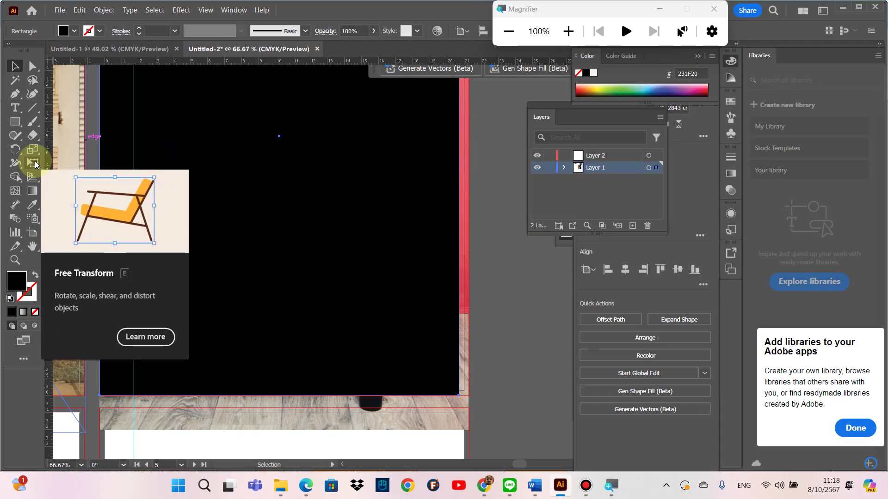
{"action": "key", "text": "e"}
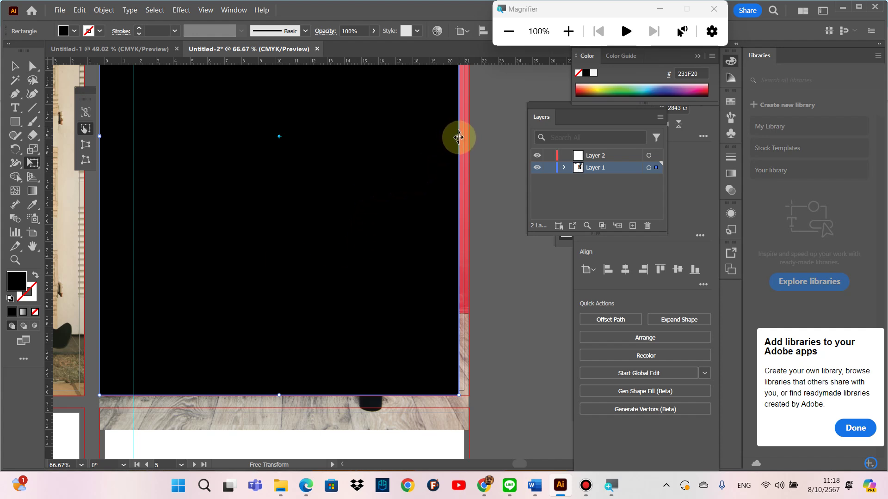
{"action": "left_click_drag", "start_coordinate": [457, 135], "coordinate": [469, 135]}
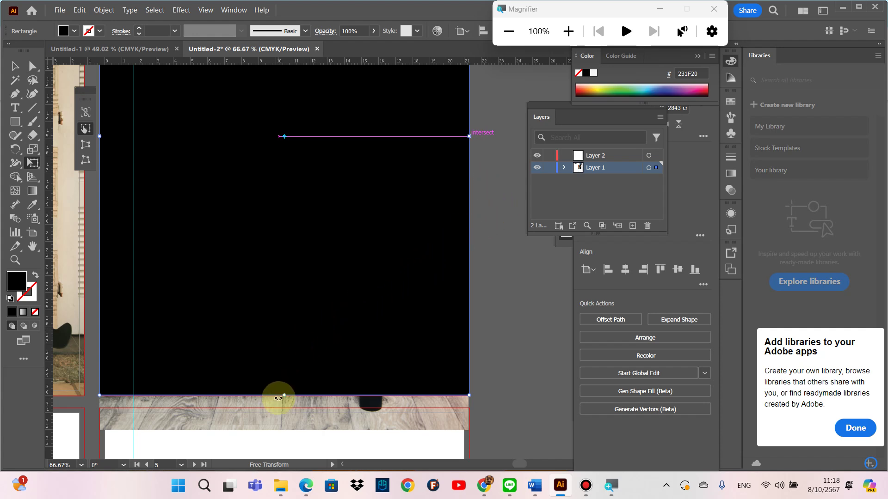
{"action": "left_click_drag", "start_coordinate": [284, 398], "coordinate": [284, 396]}
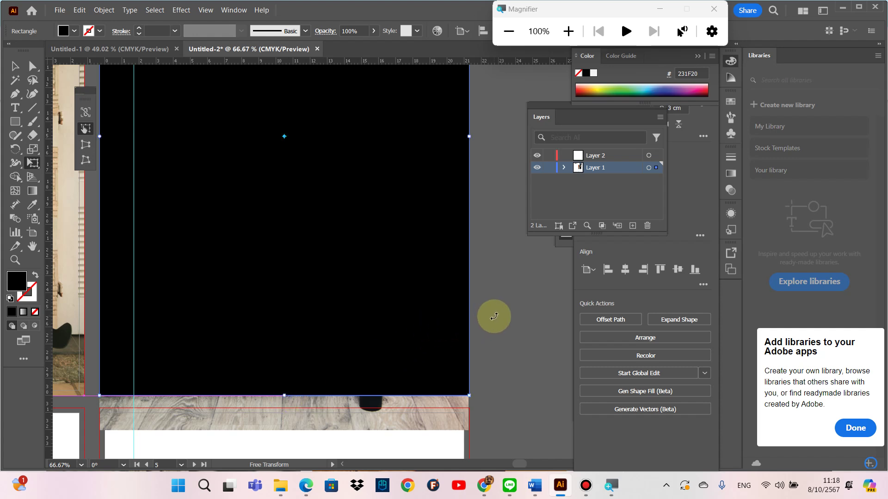
{"action": "key", "text": "v"}
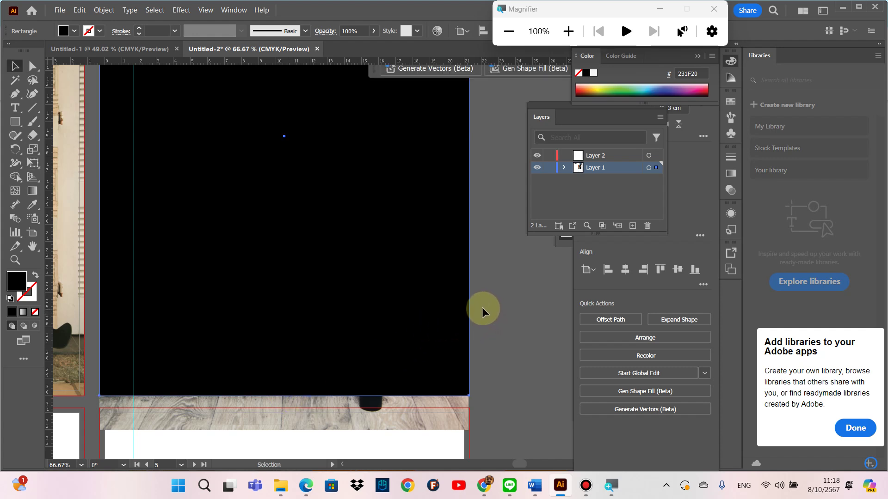
{"action": "left_click_drag", "start_coordinate": [420, 316], "coordinate": [419, 316]}
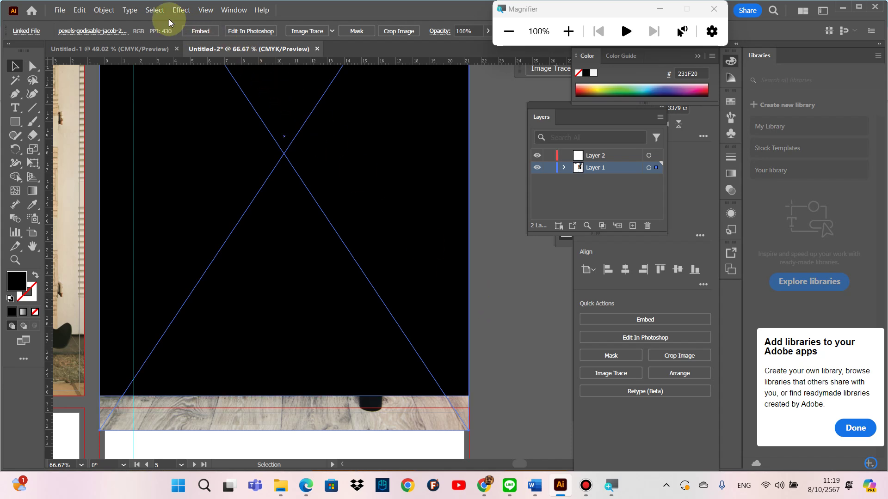
Step: Make a clipping mask trimming the sofa photo to the page-sized rectangle
{"action": "left_click", "coordinate": [102, 10]}
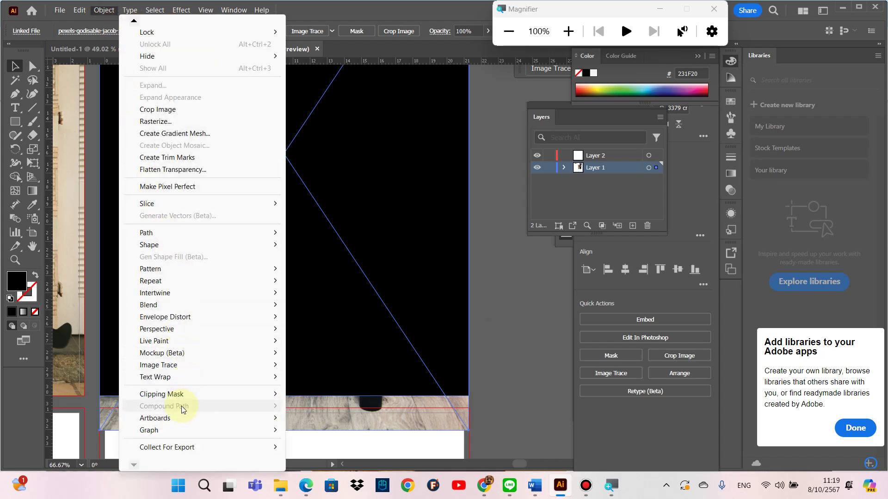
{"action": "mouse_move", "coordinate": [162, 394]}
{"action": "left_click", "coordinate": [313, 394]}
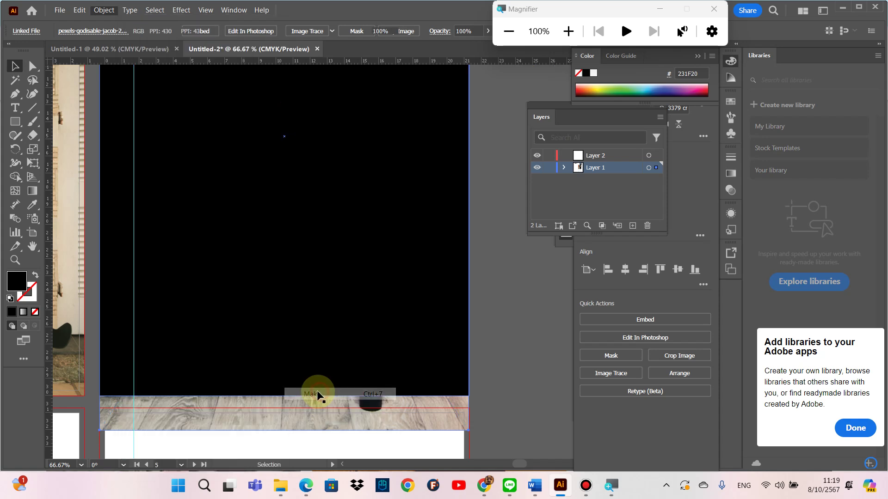
{"action": "left_click", "coordinate": [426, 397]}
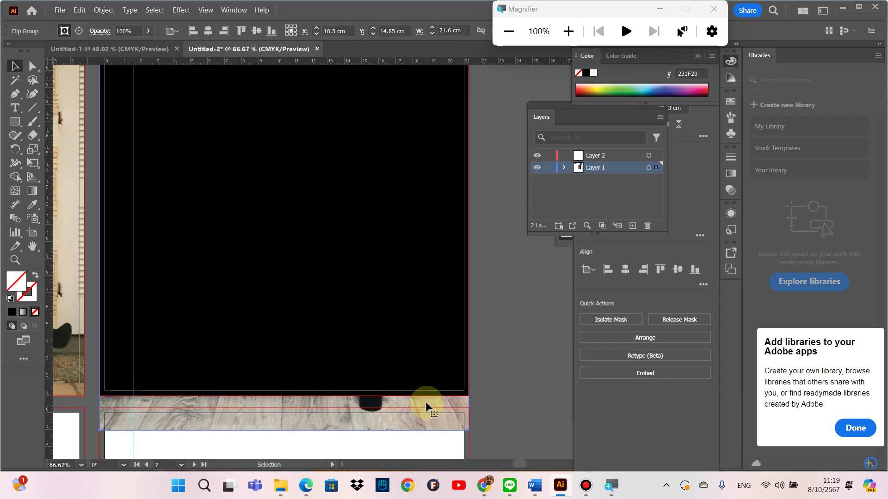
{"action": "left_click", "coordinate": [412, 366], "text": "shift"}
{"action": "left_click", "coordinate": [112, 10]}
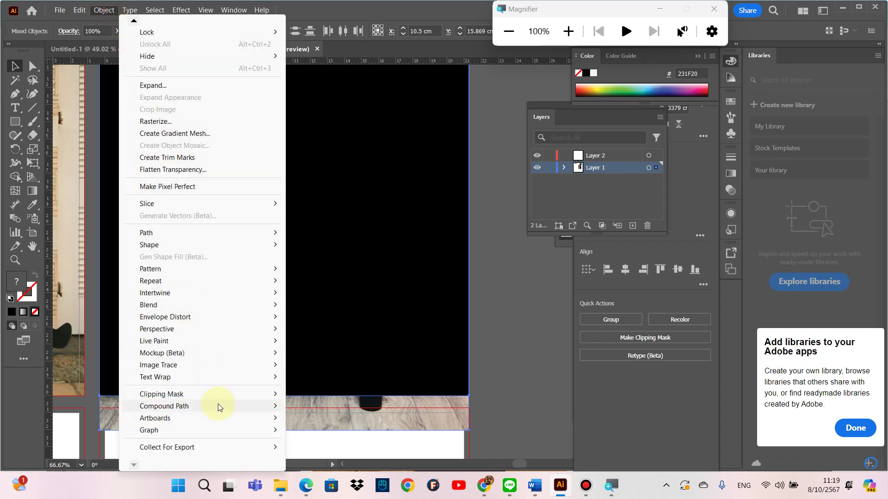
{"action": "left_click", "coordinate": [306, 395]}
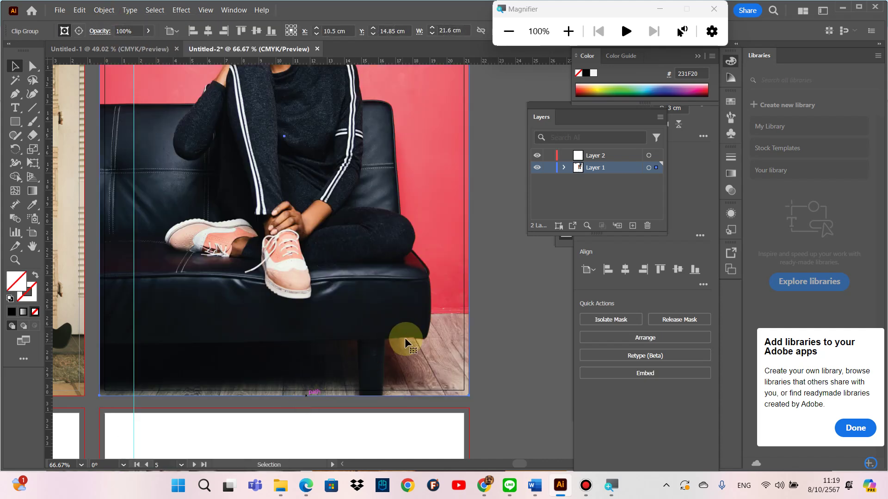
{"action": "left_click", "coordinate": [507, 338]}
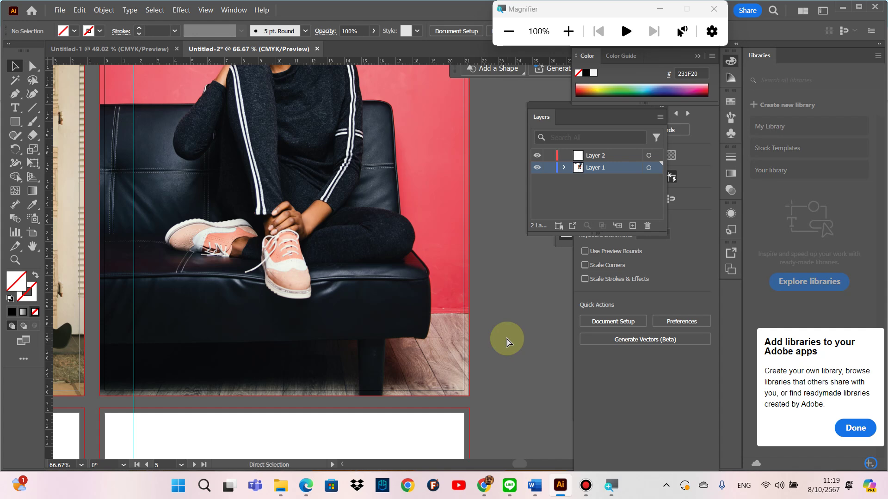
Step: Zoom out and scroll to show the blank 6 L and 7R pages
{"action": "key", "text": "ctrl+minus"}
{"action": "key", "text": "ctrl+minus"}
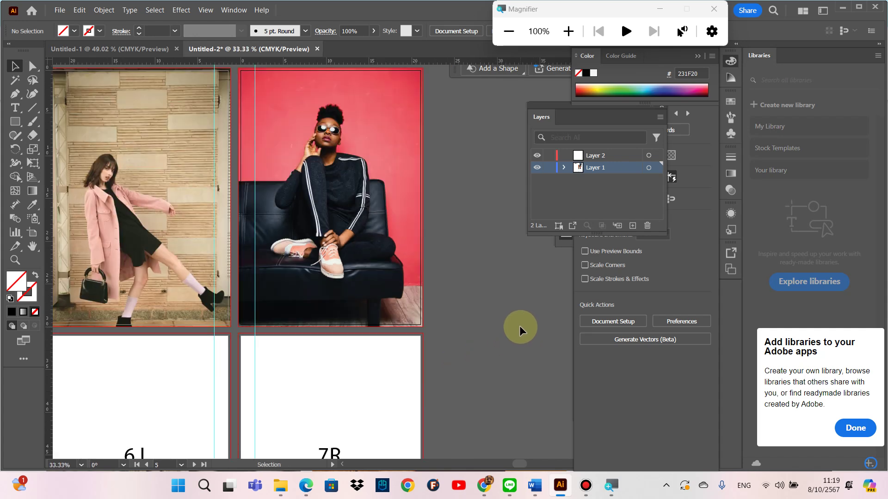
{"action": "scroll", "coordinate": [502, 327], "scroll_direction": "down", "scroll_amount": 5}
{"action": "scroll", "coordinate": [440, 324], "scroll_direction": "down", "scroll_amount": 1}
{"action": "scroll", "coordinate": [278, 347], "scroll_direction": "left", "scroll_amount": 5}
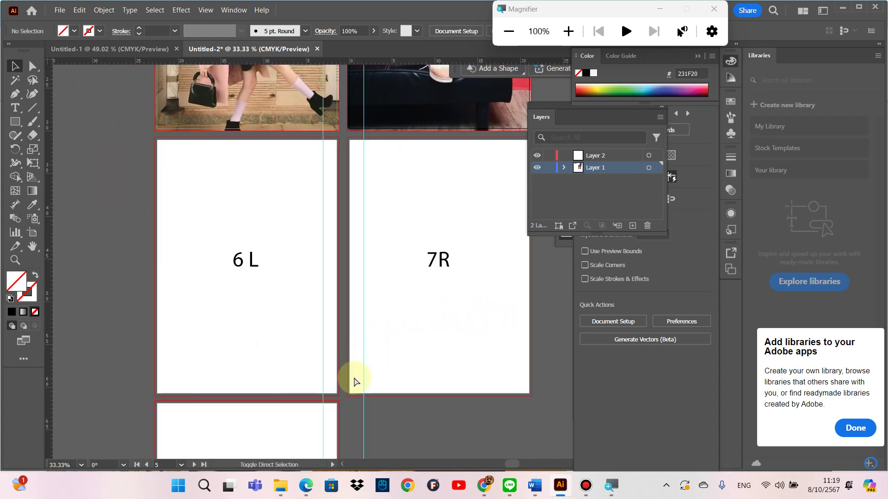
{"action": "key", "text": "ctrl+shift+p"}
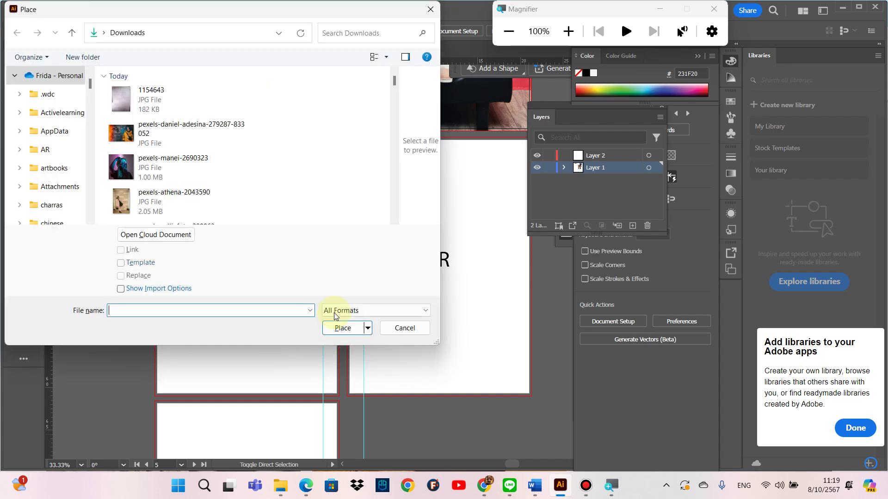
{"action": "scroll", "coordinate": [221, 169], "scroll_direction": "down", "scroll_amount": 3}
{"action": "scroll", "coordinate": [213, 168], "scroll_direction": "up", "scroll_amount": 3}
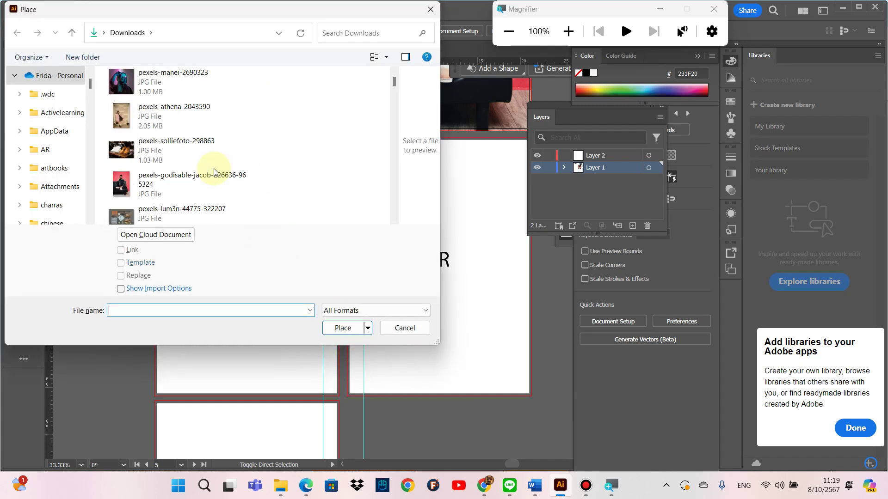
{"action": "scroll", "coordinate": [161, 185], "scroll_direction": "down", "scroll_amount": 2}
{"action": "left_click", "coordinate": [161, 170]}
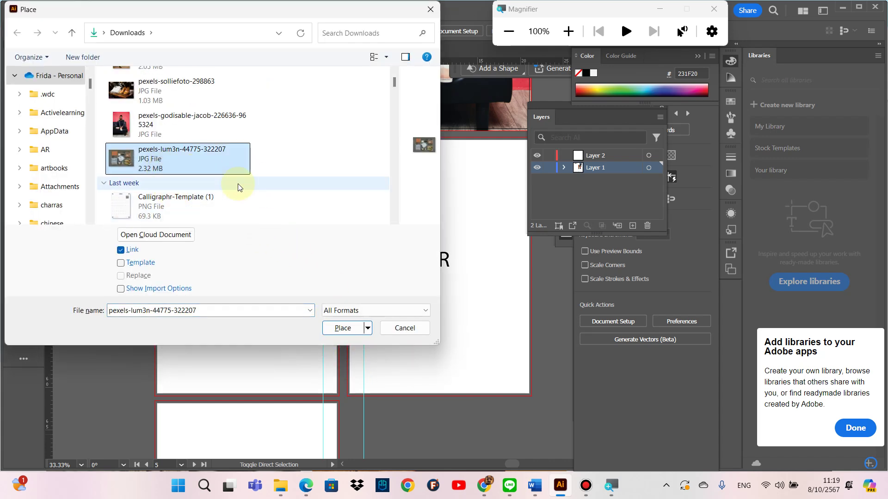
{"action": "left_click", "coordinate": [331, 329]}
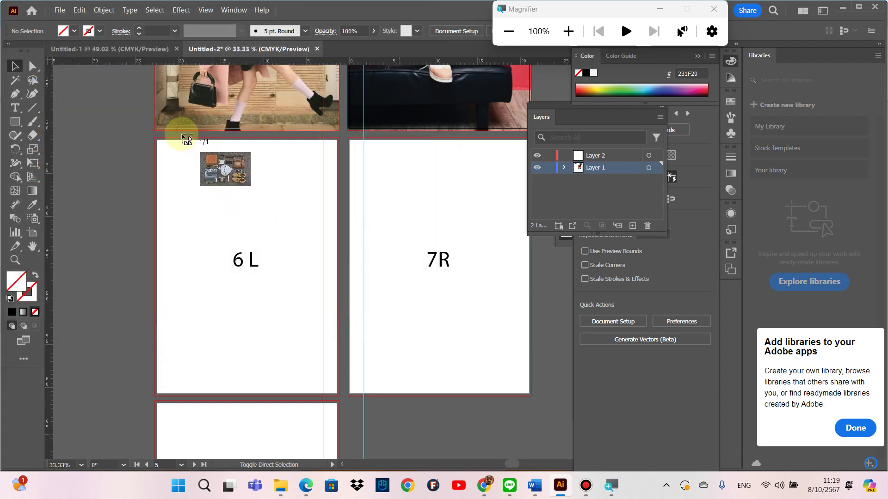
{"action": "left_click_drag", "start_coordinate": [154, 138], "coordinate": [544, 414]}
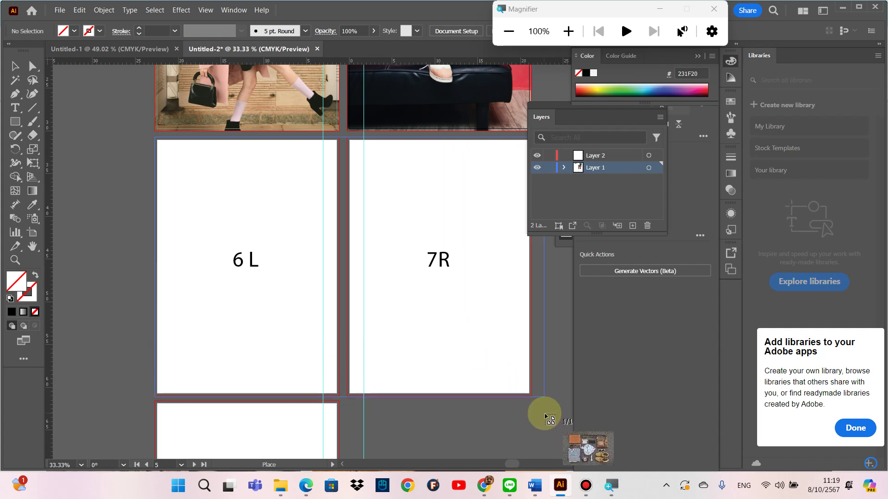
{"action": "left_click_drag", "start_coordinate": [545, 416], "coordinate": [540, 408]}
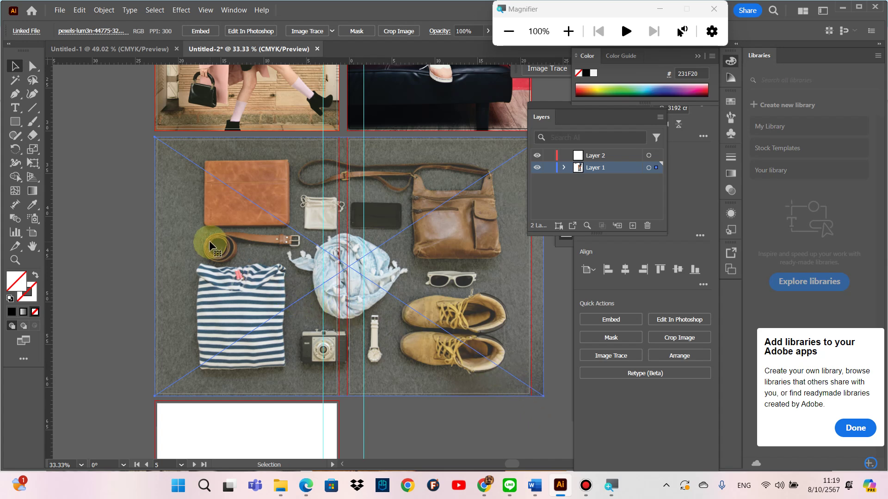
{"action": "scroll", "coordinate": [144, 185], "scroll_direction": "up", "scroll_amount": 3}
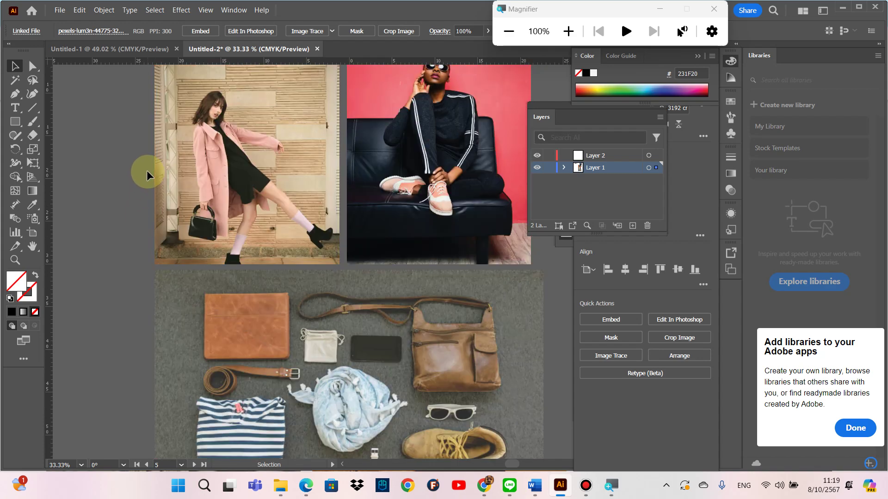
{"action": "scroll", "coordinate": [145, 171], "scroll_direction": "up", "scroll_amount": 2}
{"action": "scroll", "coordinate": [141, 170], "scroll_direction": "up", "scroll_amount": 3}
{"action": "scroll", "coordinate": [138, 171], "scroll_direction": "up", "scroll_amount": 2}
{"action": "scroll", "coordinate": [137, 170], "scroll_direction": "up", "scroll_amount": 2}
{"action": "scroll", "coordinate": [134, 167], "scroll_direction": "up", "scroll_amount": 2}
{"action": "scroll", "coordinate": [133, 165], "scroll_direction": "up", "scroll_amount": 3}
{"action": "scroll", "coordinate": [132, 162], "scroll_direction": "up", "scroll_amount": 2}
{"action": "scroll", "coordinate": [132, 162], "scroll_direction": "up", "scroll_amount": 3}
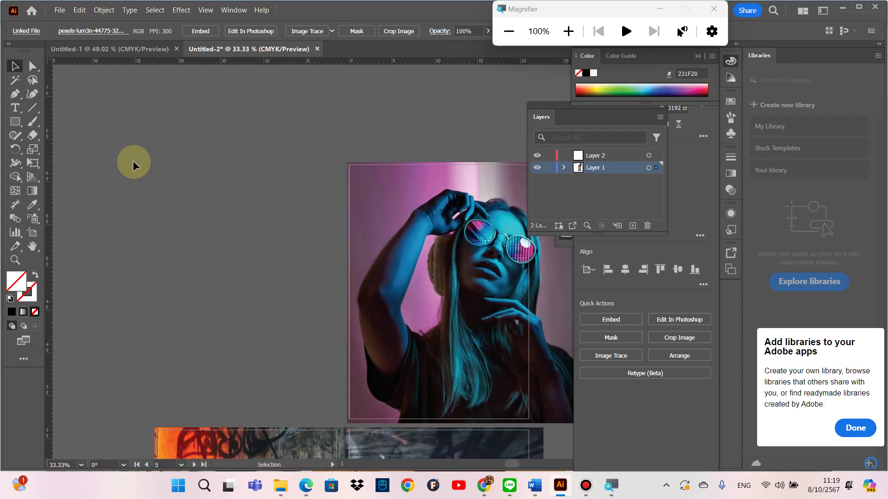
{"action": "scroll", "coordinate": [111, 169], "scroll_direction": "up", "scroll_amount": 1}
{"action": "scroll", "coordinate": [245, 198], "scroll_direction": "left", "scroll_amount": 3}
{"action": "scroll", "coordinate": [232, 228], "scroll_direction": "left", "scroll_amount": 2}
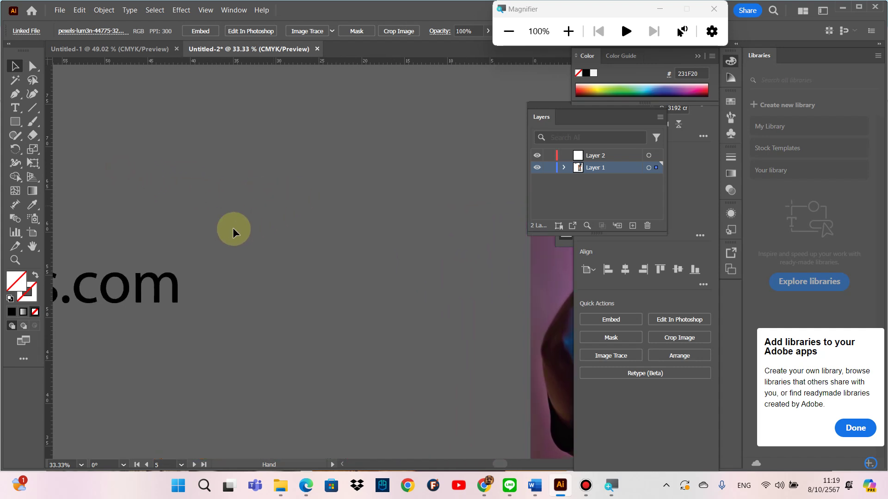
{"action": "left_click", "coordinate": [145, 297]}
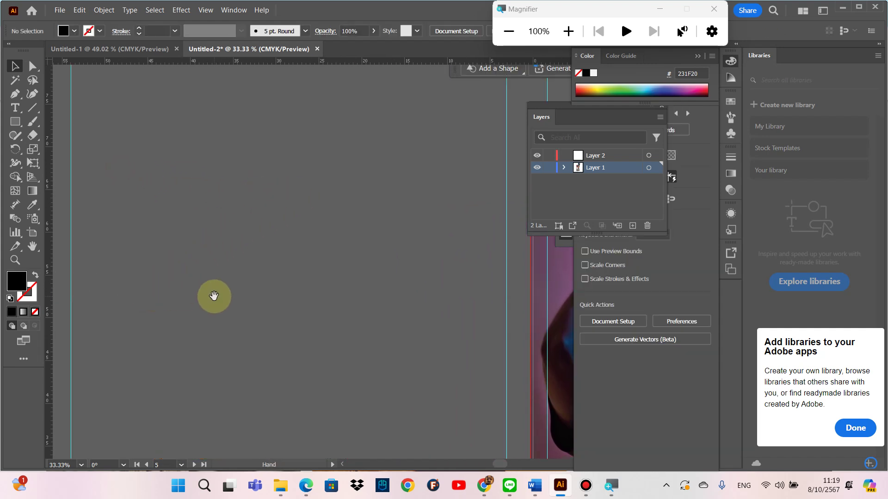
{"action": "left_click_drag", "start_coordinate": [241, 346], "coordinate": [104, 141]}
{"action": "mouse_move", "coordinate": [155, 223]}
{"action": "left_mouse_down"}
{"action": "mouse_move", "coordinate": [135, 89]}
{"action": "mouse_move", "coordinate": [124, 133]}
{"action": "left_mouse_up"}
{"action": "left_click_drag", "start_coordinate": [136, 172], "coordinate": [138, 102]}
{"action": "left_click_drag", "start_coordinate": [144, 194], "coordinate": [146, 139]}
{"action": "left_click_drag", "start_coordinate": [146, 227], "coordinate": [147, 184]}
{"action": "left_click_drag", "start_coordinate": [148, 259], "coordinate": [154, 162]}
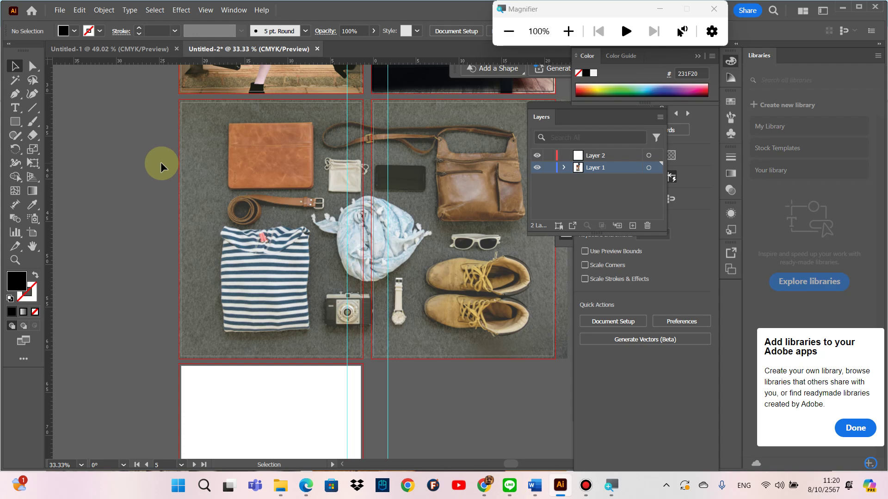
Step: Select the flat-lay photo and scroll down to the 8 L page
{"action": "left_click", "coordinate": [289, 228]}
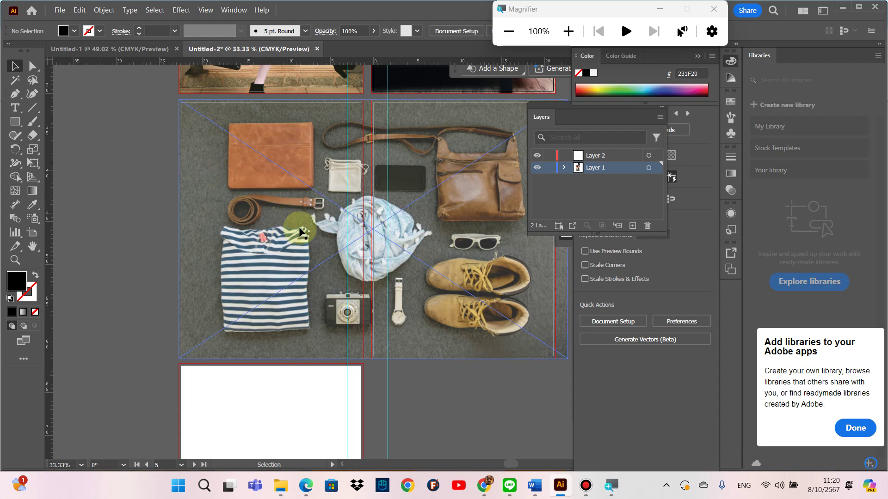
{"action": "scroll", "coordinate": [299, 222], "scroll_direction": "down", "scroll_amount": 1}
{"action": "scroll", "coordinate": [299, 228], "scroll_direction": "down", "scroll_amount": 3}
{"action": "scroll", "coordinate": [300, 234], "scroll_direction": "down", "scroll_amount": 4}
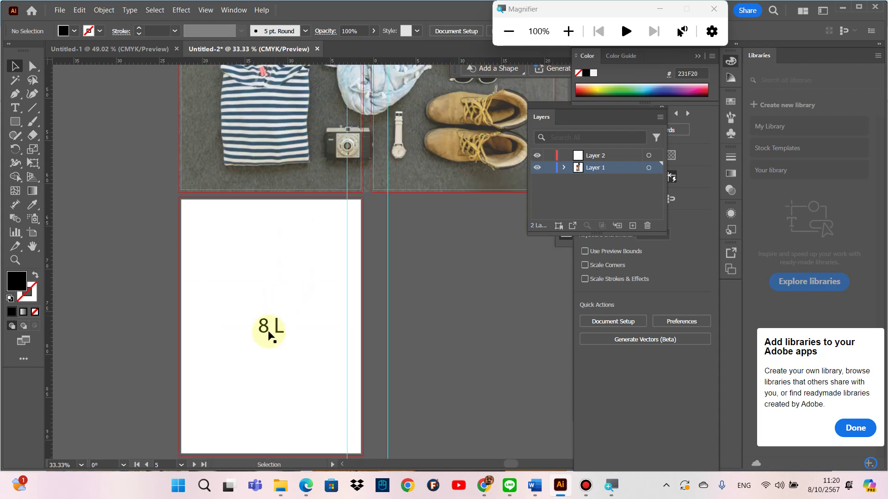
{"action": "scroll", "coordinate": [340, 274], "scroll_direction": "up", "scroll_amount": 2}
{"action": "scroll", "coordinate": [340, 274], "scroll_direction": "up", "scroll_amount": 3}
{"action": "scroll", "coordinate": [337, 276], "scroll_direction": "up", "scroll_amount": 4}
{"action": "scroll", "coordinate": [313, 284], "scroll_direction": "down", "scroll_amount": 3}
{"action": "scroll", "coordinate": [308, 312], "scroll_direction": "down", "scroll_amount": 1}
Step: Place pexels-solliefoto-298863 as a small frame near the 8 L page's top-left
{"action": "key", "text": "ctrl+shift+p"}
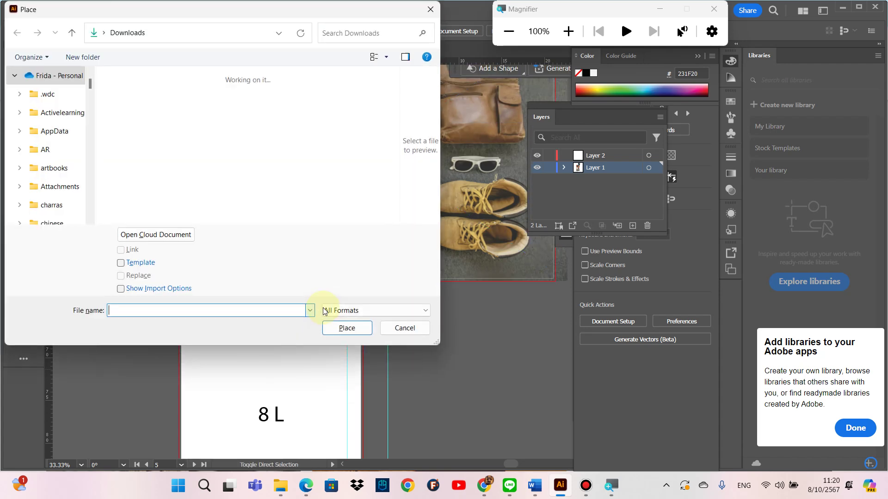
{"action": "scroll", "coordinate": [259, 181], "scroll_direction": "down", "scroll_amount": 3}
{"action": "scroll", "coordinate": [257, 176], "scroll_direction": "down", "scroll_amount": 3}
{"action": "scroll", "coordinate": [257, 176], "scroll_direction": "down", "scroll_amount": 3}
{"action": "scroll", "coordinate": [257, 176], "scroll_direction": "down", "scroll_amount": 2}
{"action": "scroll", "coordinate": [258, 180], "scroll_direction": "up", "scroll_amount": 5}
{"action": "scroll", "coordinate": [258, 179], "scroll_direction": "up", "scroll_amount": 3}
{"action": "scroll", "coordinate": [258, 179], "scroll_direction": "down", "scroll_amount": 3}
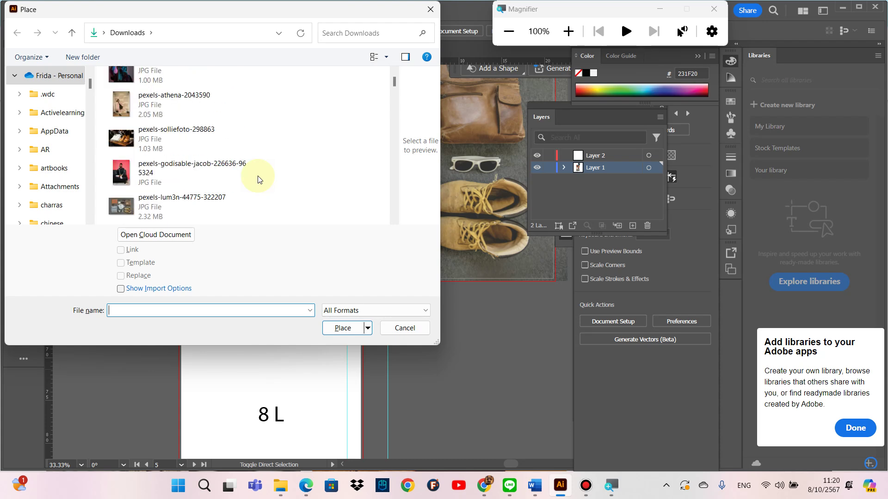
{"action": "scroll", "coordinate": [245, 168], "scroll_direction": "down", "scroll_amount": 3}
{"action": "scroll", "coordinate": [233, 162], "scroll_direction": "up", "scroll_amount": 2}
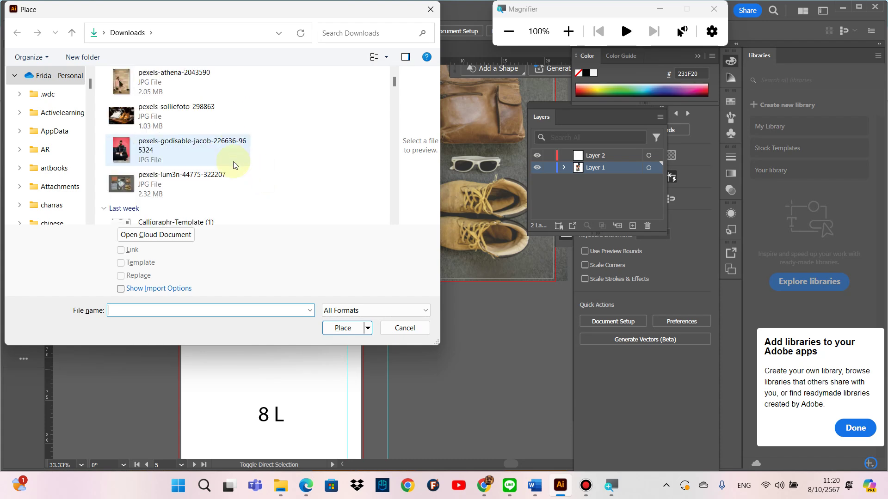
{"action": "left_click", "coordinate": [161, 117]}
{"action": "left_click", "coordinate": [337, 329]}
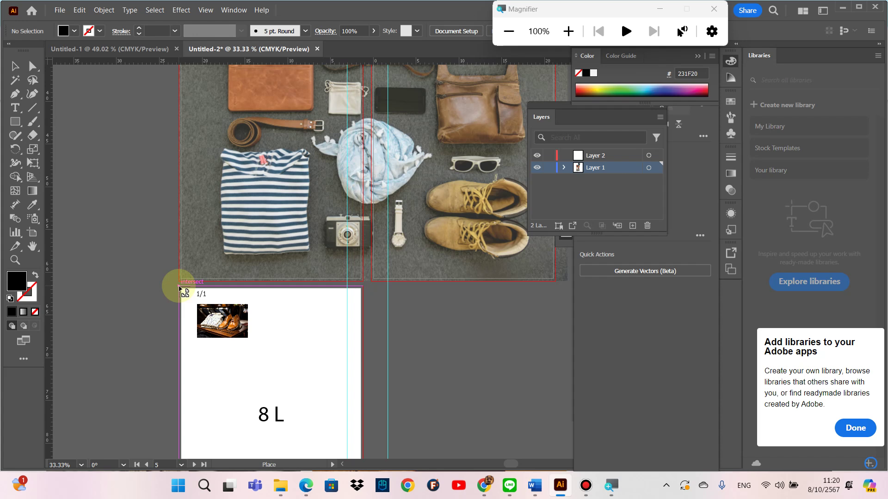
{"action": "left_click_drag", "start_coordinate": [199, 303], "coordinate": [304, 366]}
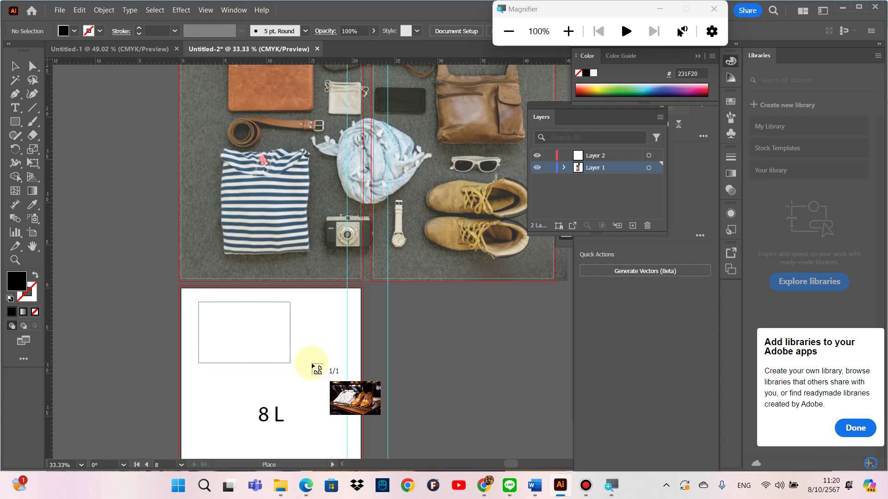
{"action": "left_click_drag", "start_coordinate": [304, 366], "coordinate": [295, 359]}
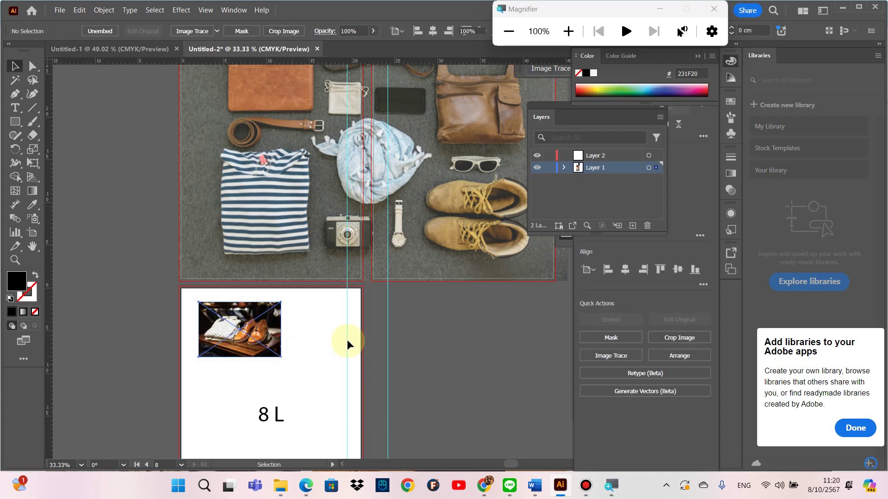
{"action": "scroll", "coordinate": [182, 299], "scroll_direction": "down", "scroll_amount": 4}
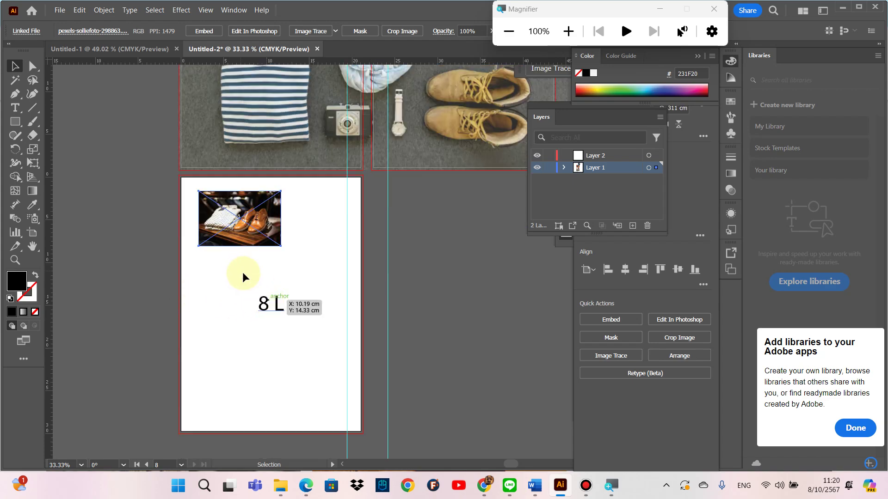
Step: Bring the neon sunglasses portrait page into view, select the Type tool and deselect everything
{"action": "scroll", "coordinate": [259, 249], "scroll_direction": "up", "scroll_amount": 5}
{"action": "scroll", "coordinate": [300, 194], "scroll_direction": "up", "scroll_amount": 2}
{"action": "scroll", "coordinate": [301, 194], "scroll_direction": "up", "scroll_amount": 4}
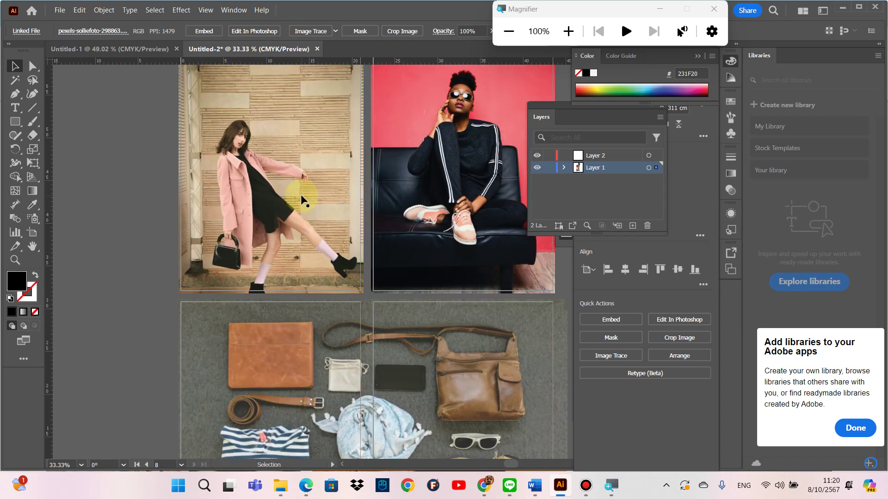
{"action": "scroll", "coordinate": [300, 194], "scroll_direction": "up", "scroll_amount": 2}
{"action": "scroll", "coordinate": [301, 194], "scroll_direction": "up", "scroll_amount": 2}
{"action": "scroll", "coordinate": [302, 200], "scroll_direction": "up", "scroll_amount": 2}
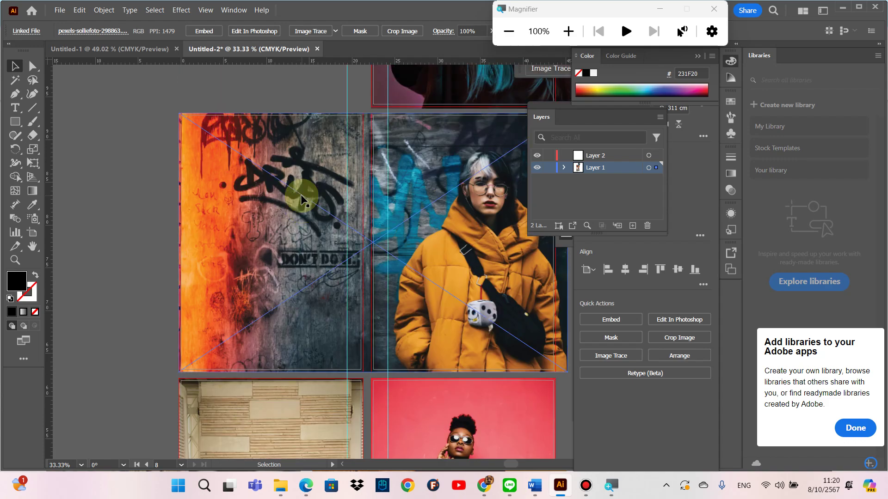
{"action": "scroll", "coordinate": [297, 192], "scroll_direction": "up", "scroll_amount": 3}
{"action": "scroll", "coordinate": [297, 198], "scroll_direction": "up", "scroll_amount": 5}
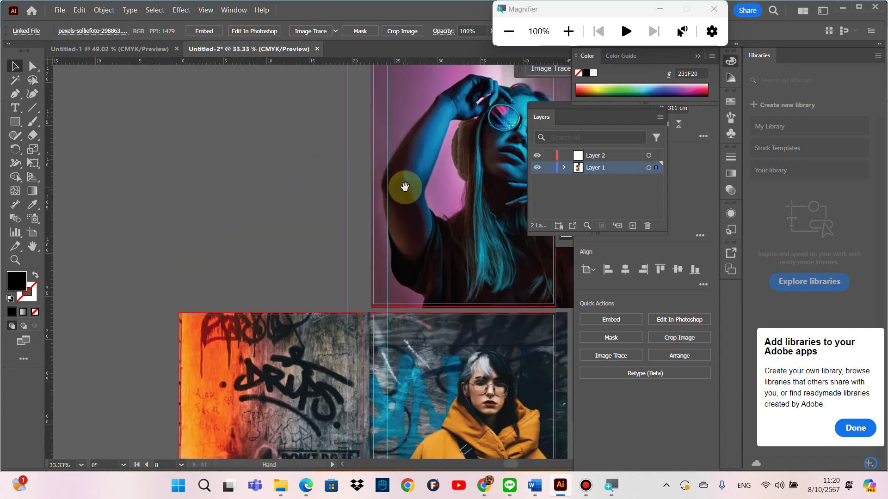
{"action": "left_click_drag", "start_coordinate": [402, 188], "coordinate": [246, 231]}
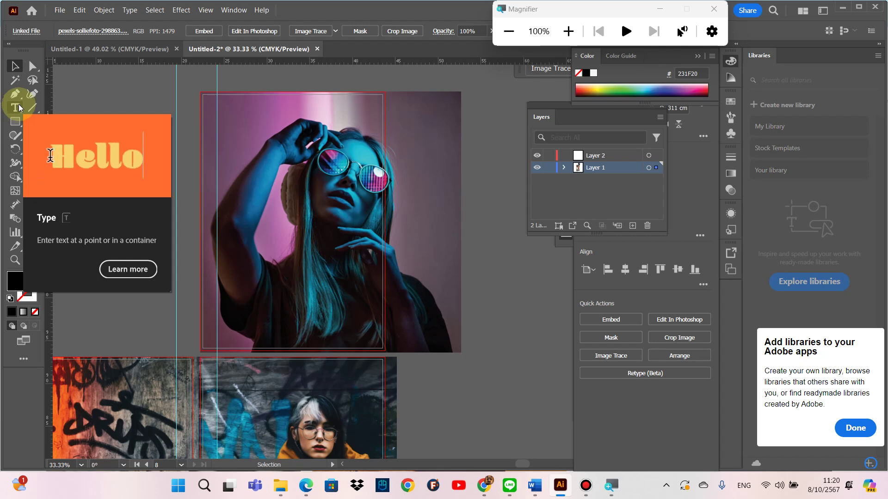
{"action": "left_click", "coordinate": [17, 108]}
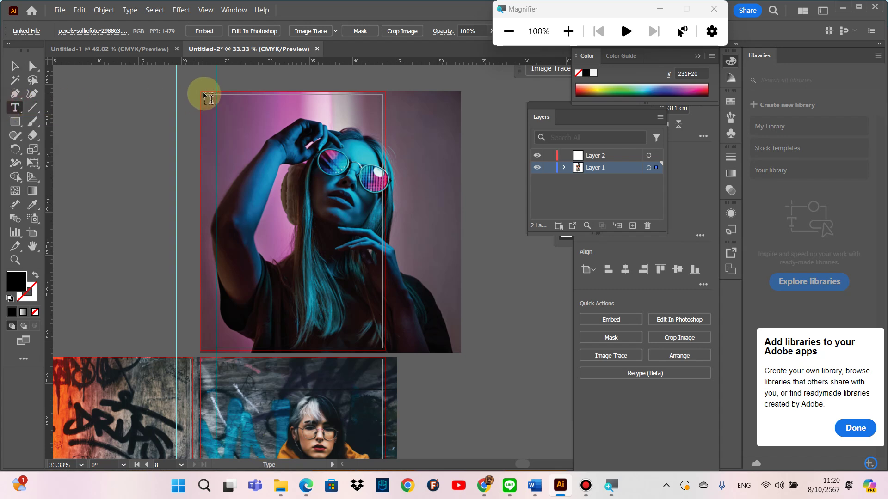
{"action": "key", "text": "ctrl+shift+a"}
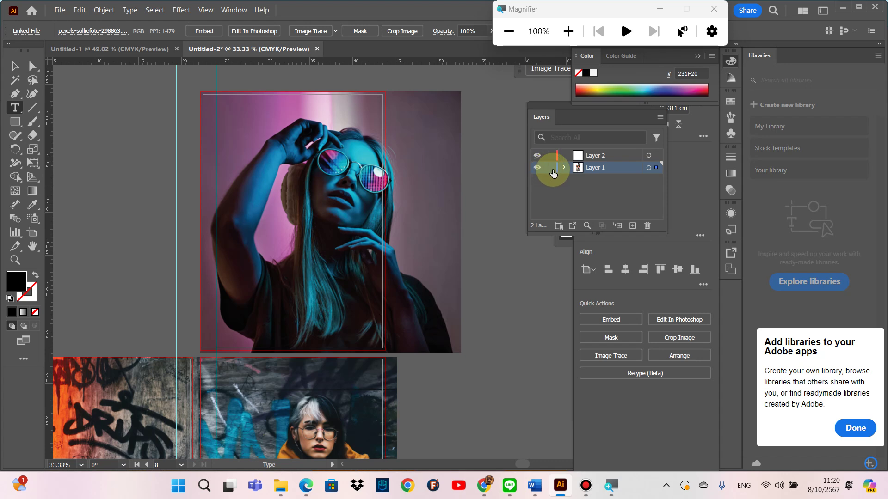
Step: Apply the Essentials Classic workspace from the Window menu and deselect the portrait photo
{"action": "left_click", "coordinate": [244, 14]}
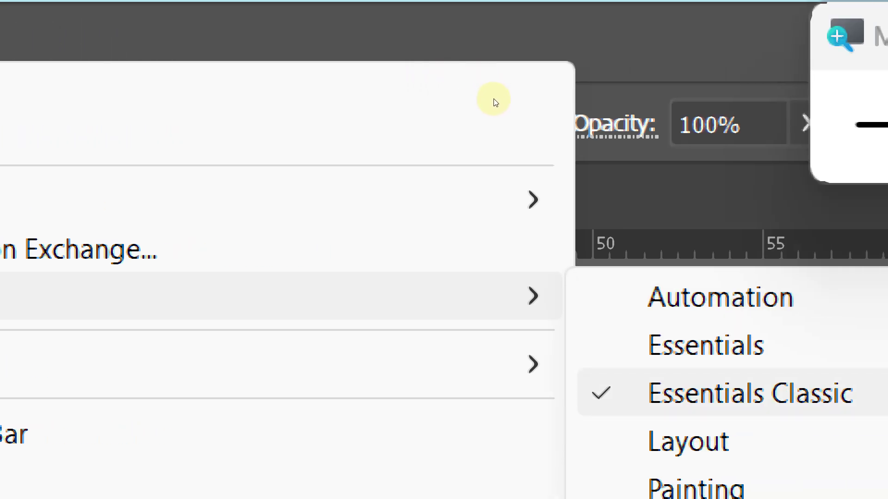
{"action": "left_click", "coordinate": [486, 88]}
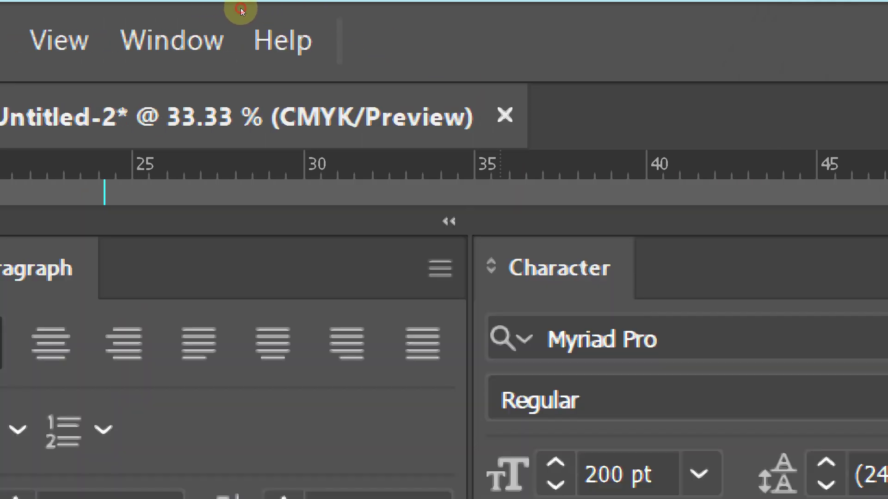
{"action": "left_click", "coordinate": [234, 19]}
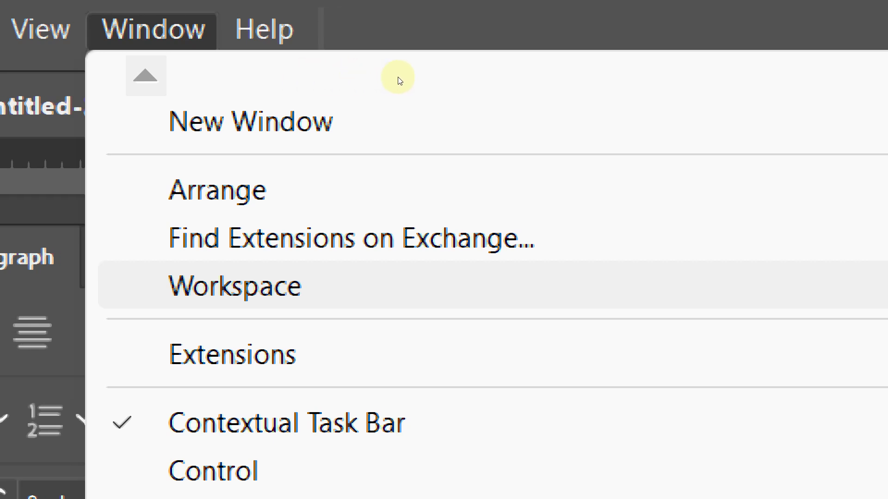
{"action": "key", "text": "Right"}
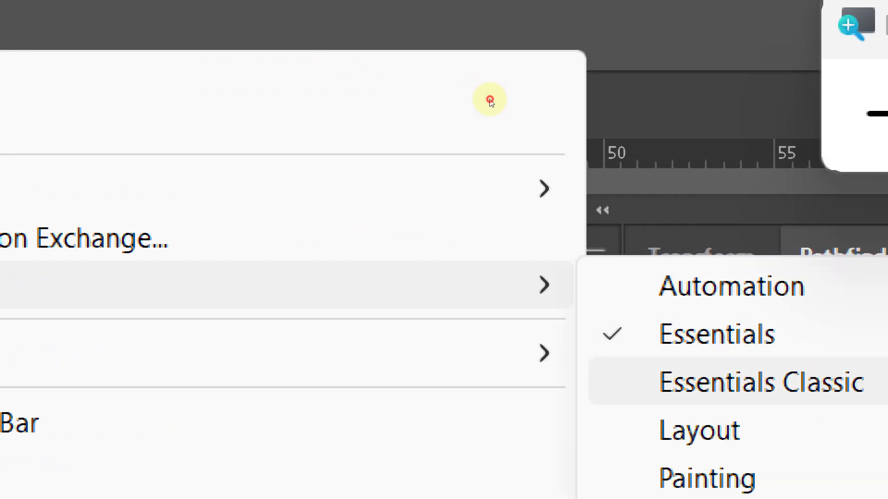
{"action": "key", "text": "Return"}
{"action": "key", "text": "super+minus"}
{"action": "key", "text": "super+minus"}
{"action": "key", "text": "super+minus"}
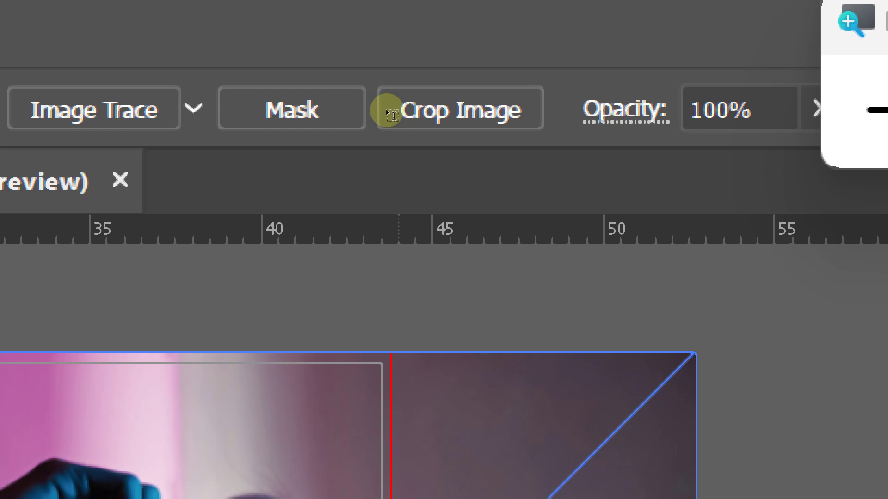
{"action": "key", "text": "ctrl+shift+a"}
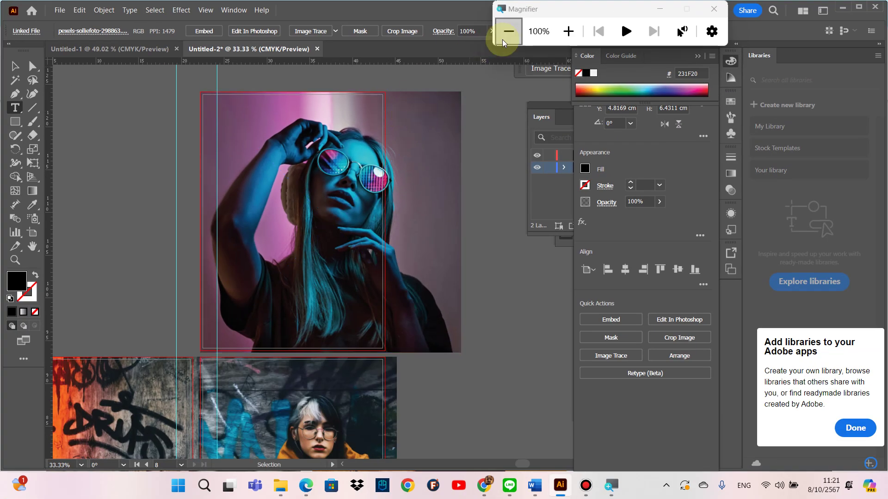
{"action": "left_click_drag", "start_coordinate": [633, 12], "coordinate": [506, 12]}
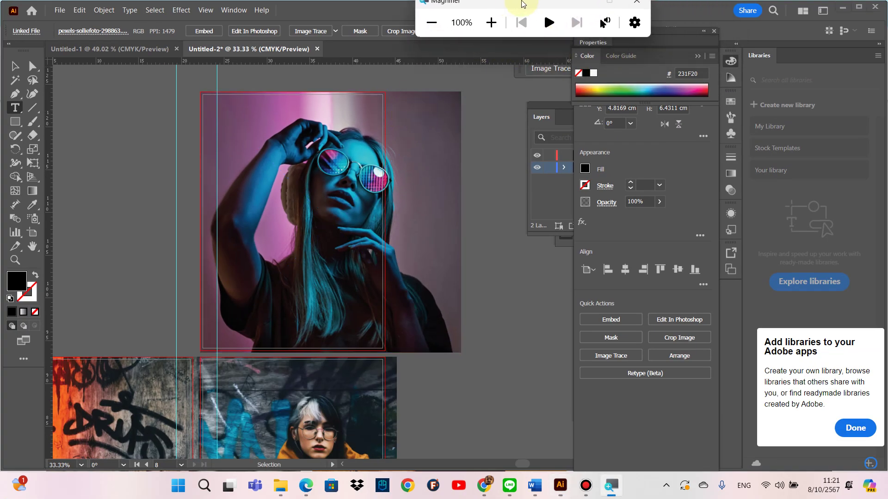
Step: Dock the Properties, Layers and Character panels together on the right
{"action": "left_click", "coordinate": [642, 30]}
{"action": "left_click_drag", "start_coordinate": [682, 79], "coordinate": [814, 56]}
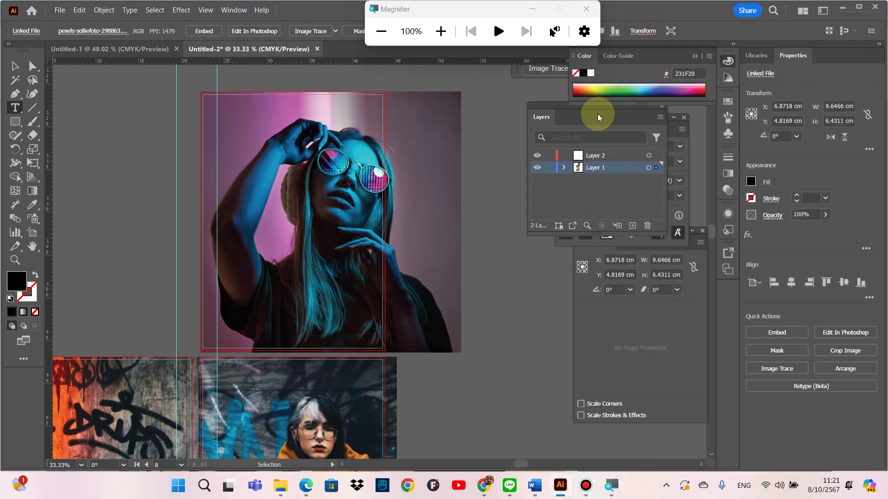
{"action": "left_click_drag", "start_coordinate": [564, 107], "coordinate": [814, 61]}
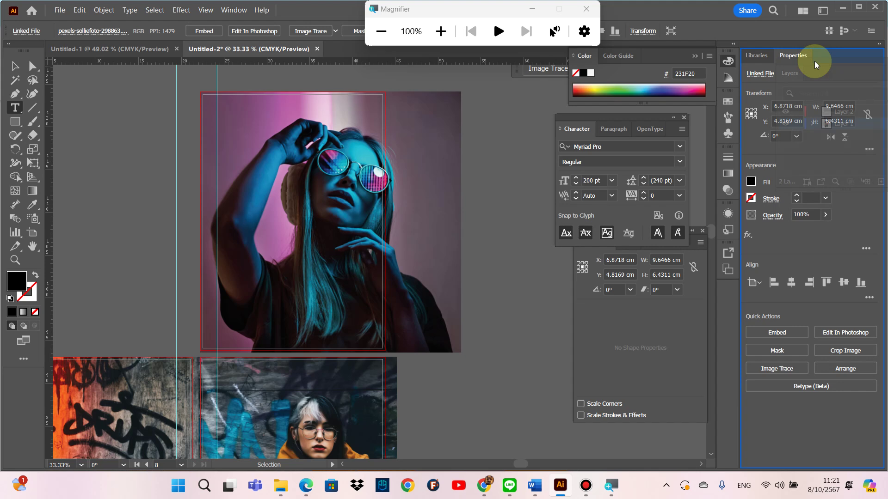
{"action": "left_click_drag", "start_coordinate": [626, 120], "coordinate": [674, 247]}
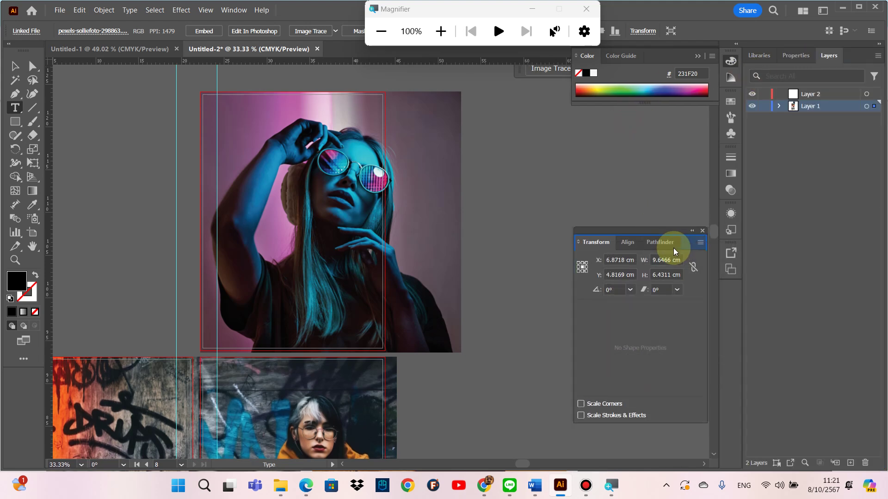
{"action": "mouse_move", "coordinate": [640, 227]}
{"action": "left_mouse_down"}
{"action": "mouse_move", "coordinate": [631, 207]}
{"action": "mouse_move", "coordinate": [865, 54]}
{"action": "left_mouse_up"}
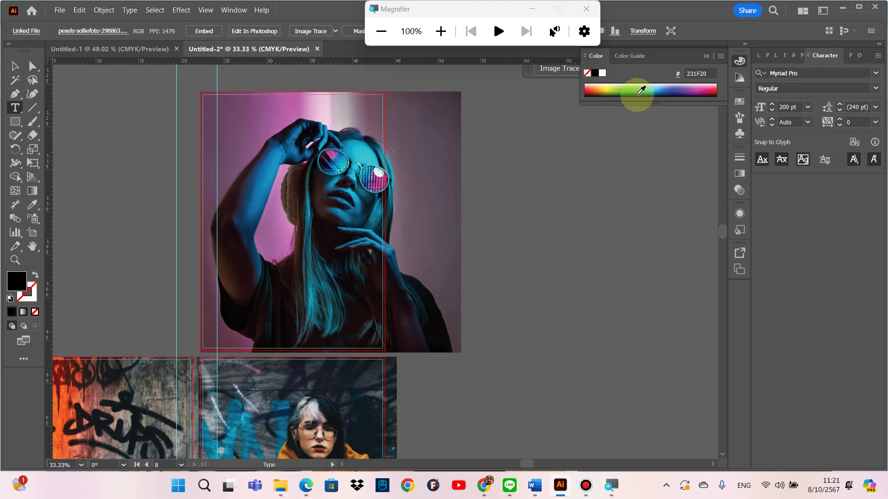
Step: Lock Layer 1 in the Layers panel and make Layer 2 active
{"action": "left_click", "coordinate": [757, 58]}
{"action": "left_click", "coordinate": [778, 54]}
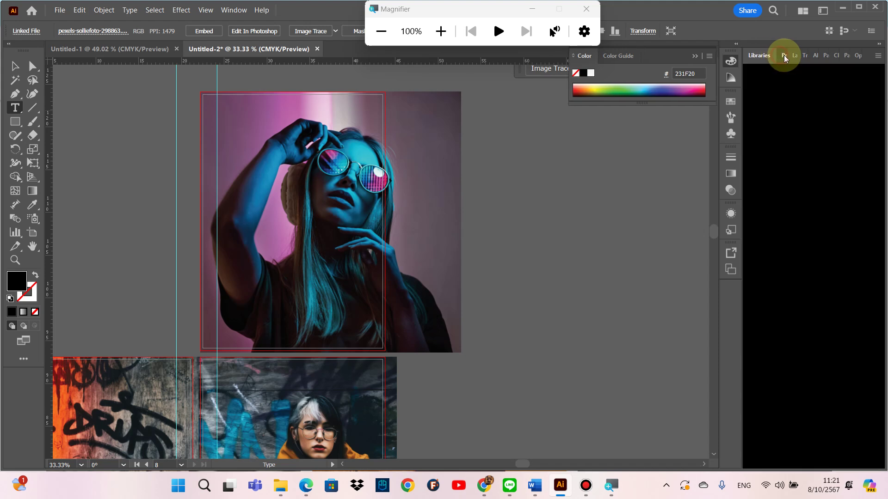
{"action": "left_click", "coordinate": [795, 54]}
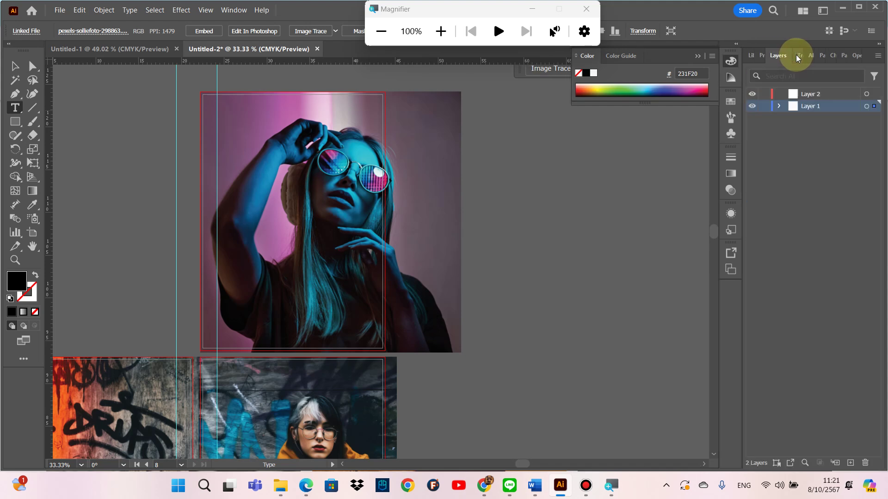
{"action": "left_click", "coordinate": [764, 107]}
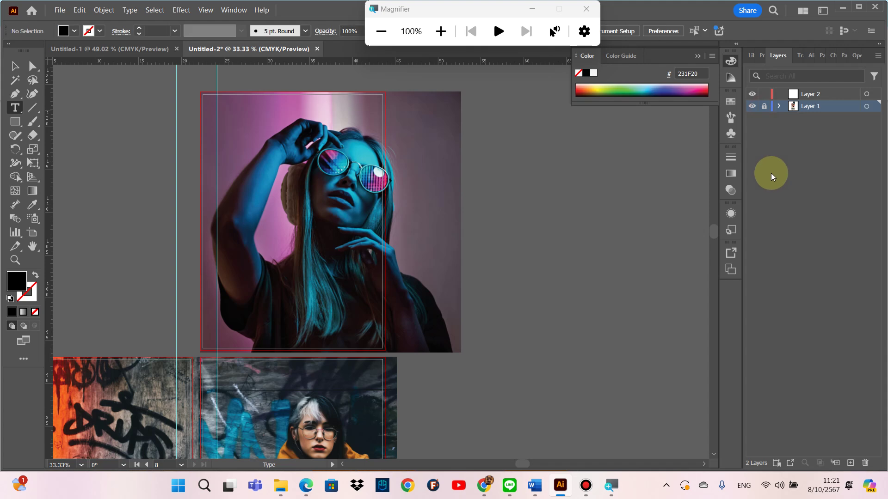
{"action": "left_click", "coordinate": [814, 97]}
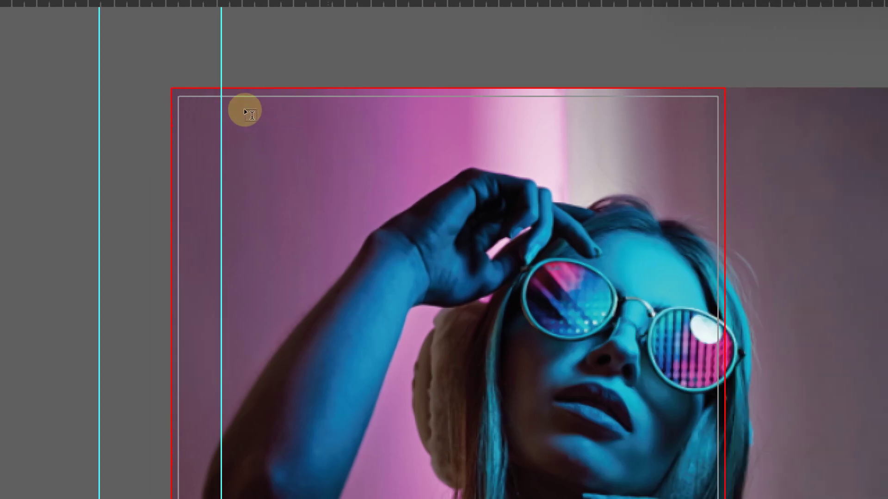
Step: Type 'Editor' at the portrait's top-left and drag it down onto the photo
{"action": "left_click", "coordinate": [226, 113]}
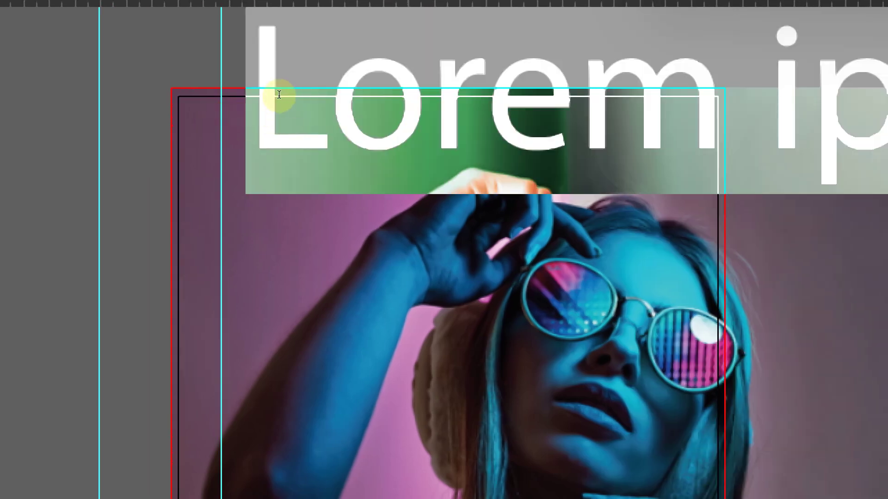
{"action": "type", "text": "E"}
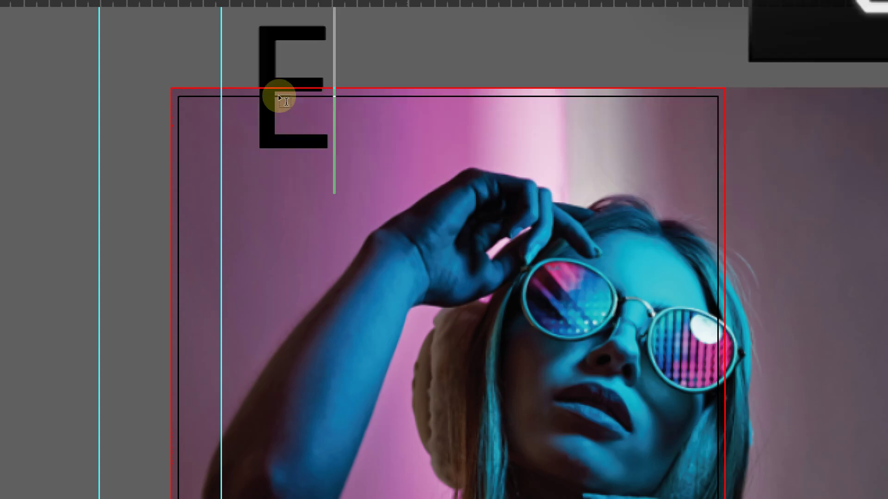
{"action": "type", "text": "di"}
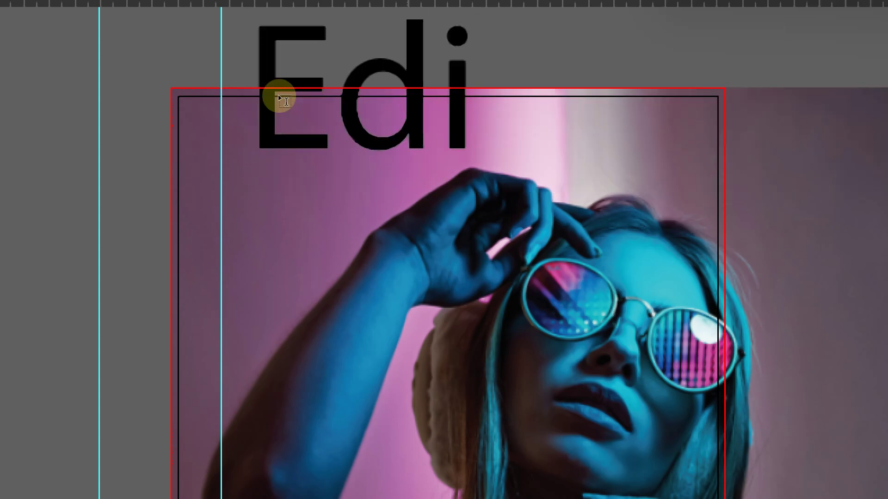
{"action": "type", "text": "to"}
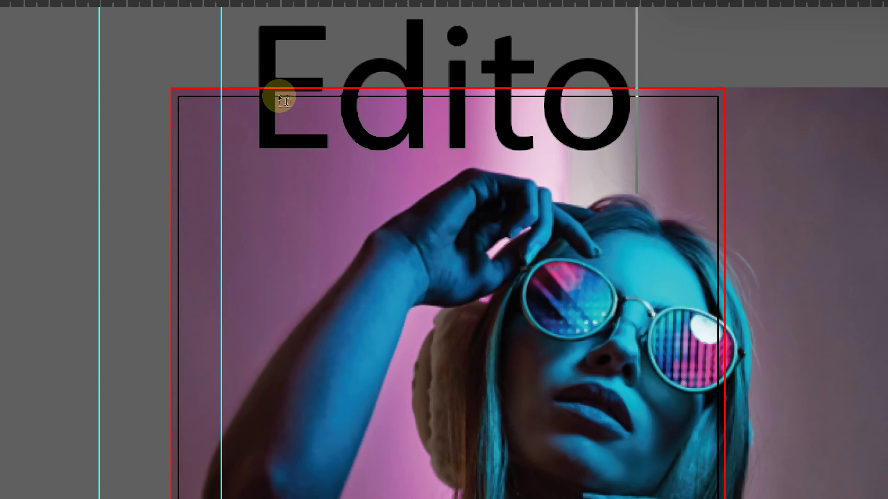
{"action": "type", "text": "r"}
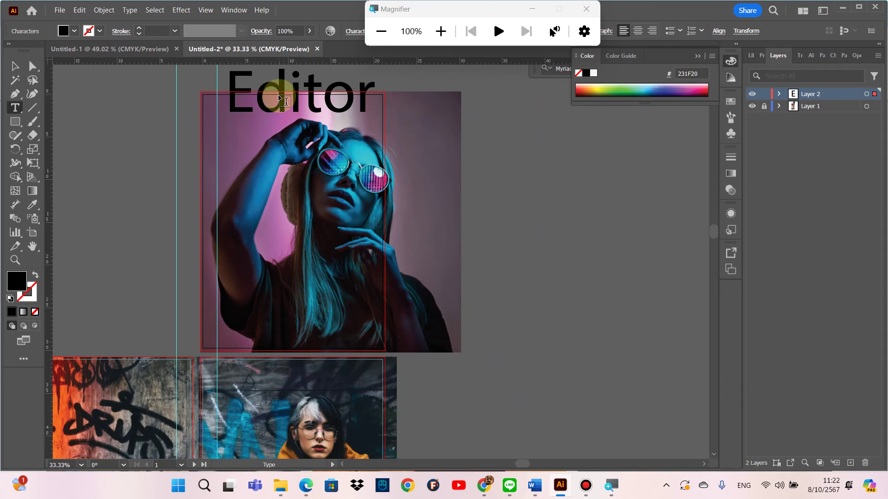
{"action": "left_click", "coordinate": [15, 68]}
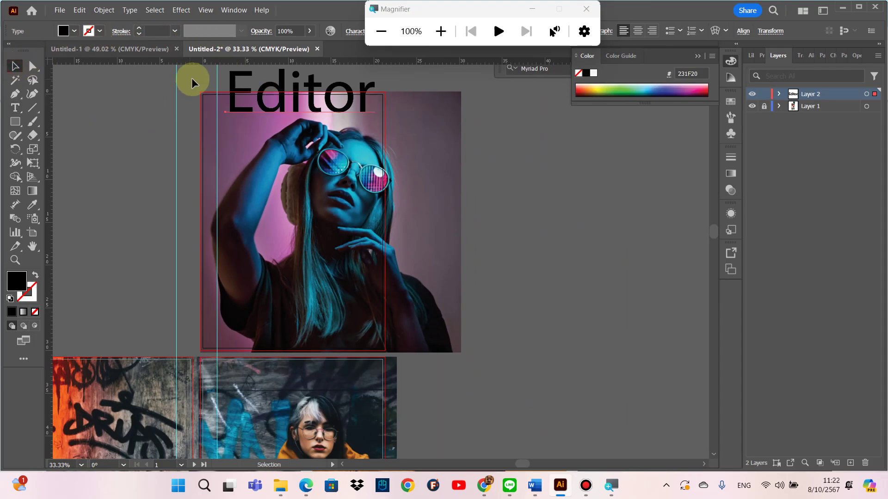
{"action": "left_click_drag", "start_coordinate": [283, 100], "coordinate": [273, 123]}
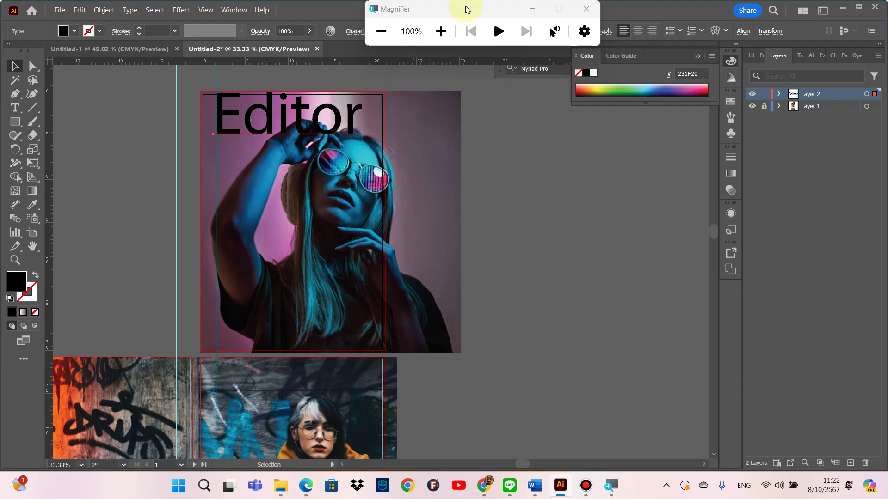
Step: Move the floating Character bar aside and resize the Editor title to 43 pt, then 56 pt
{"action": "left_click_drag", "start_coordinate": [467, 9], "coordinate": [624, 195]}
{"action": "left_click", "coordinate": [505, 71]}
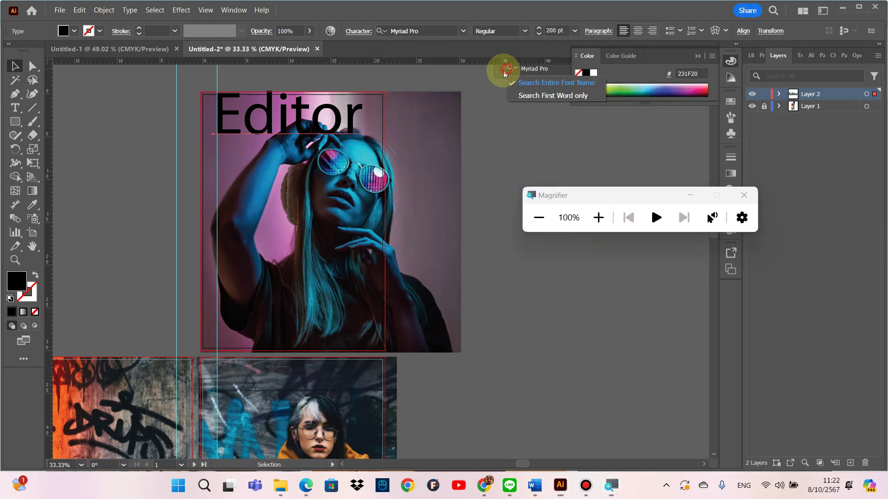
{"action": "left_click_drag", "start_coordinate": [499, 73], "coordinate": [489, 141]}
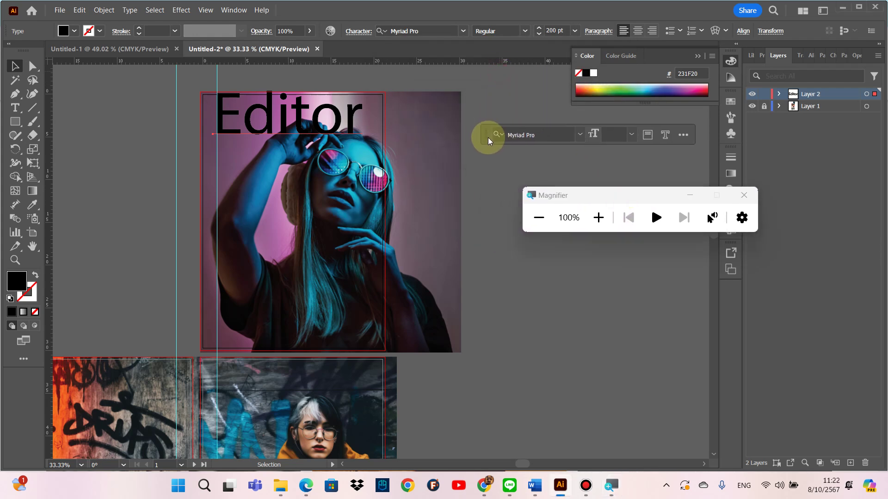
{"action": "left_click", "coordinate": [613, 133]}
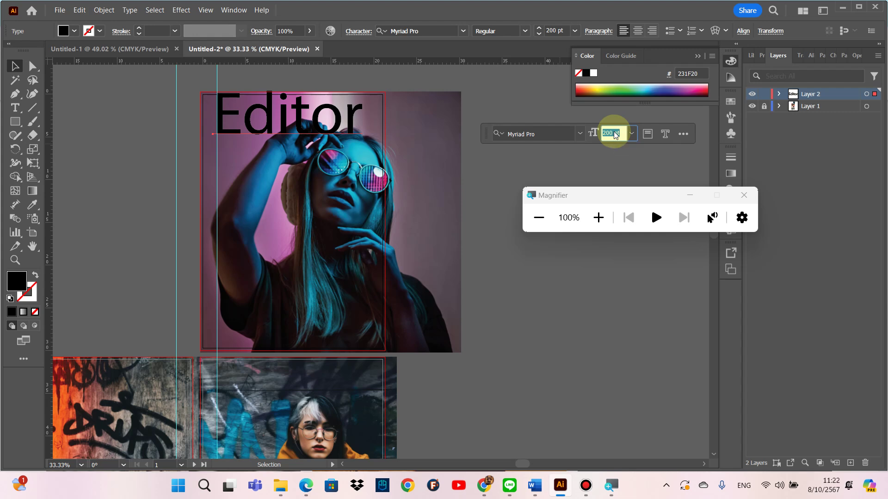
{"action": "type", "text": "43"}
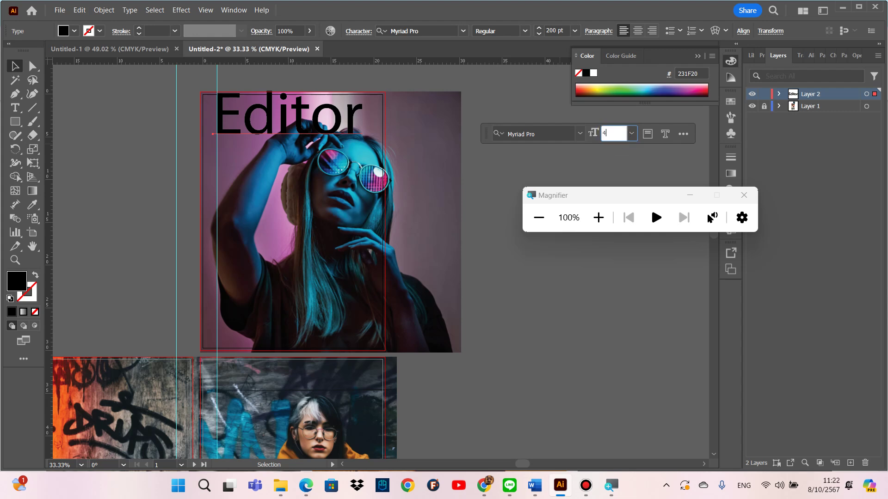
{"action": "key", "text": "Return"}
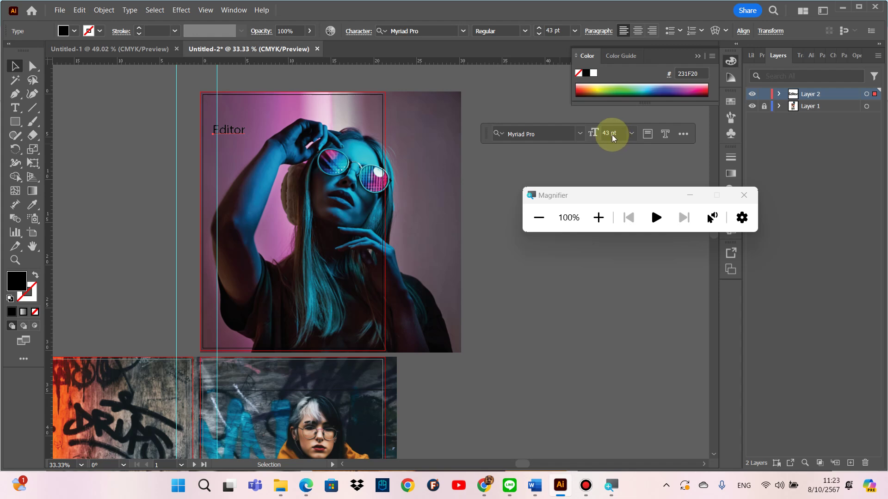
{"action": "left_click", "coordinate": [612, 134]}
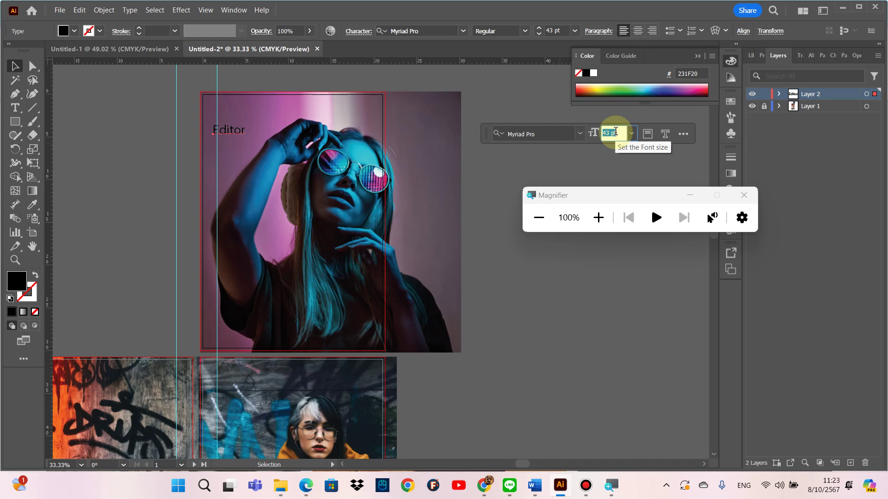
{"action": "type", "text": "56"}
{"action": "key", "text": "Return"}
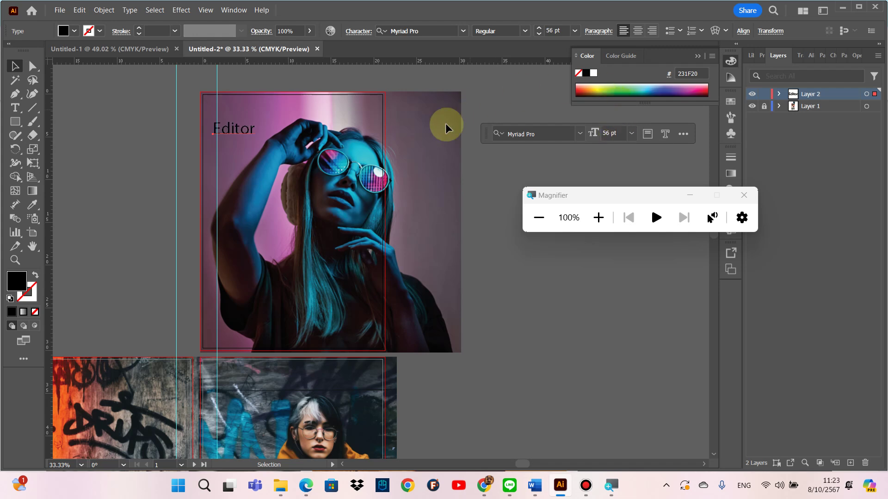
{"action": "left_click", "coordinate": [578, 135]}
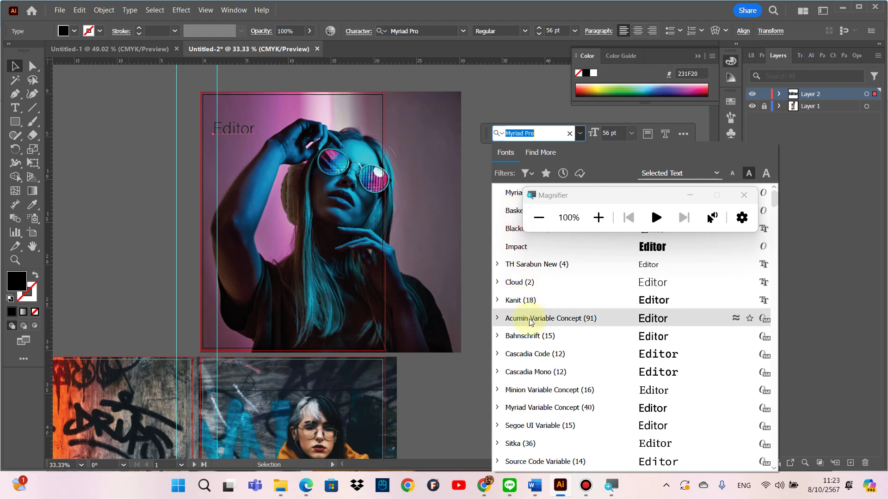
Step: Apply Abril Fatface Regular to the Editor title and nudge it up and right
{"action": "scroll", "coordinate": [539, 363], "scroll_direction": "down", "scroll_amount": 2}
{"action": "scroll", "coordinate": [538, 363], "scroll_direction": "down", "scroll_amount": 2}
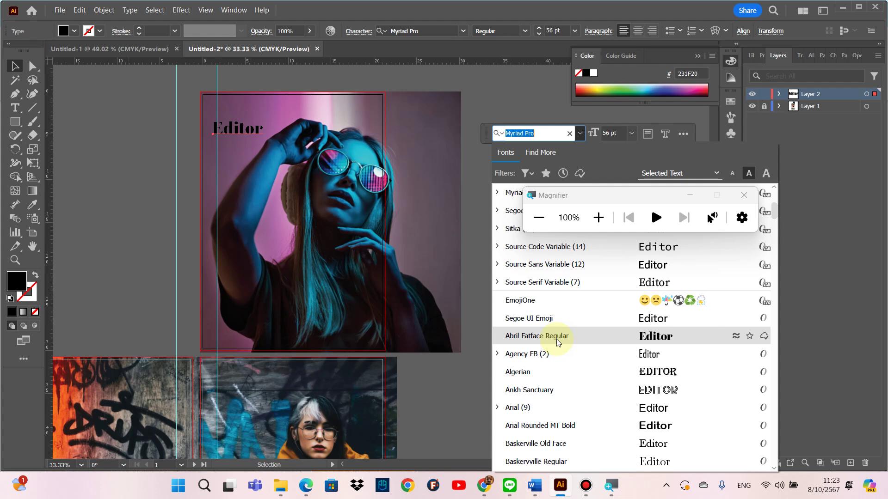
{"action": "left_click", "coordinate": [557, 341]}
{"action": "left_click_drag", "start_coordinate": [250, 136], "coordinate": [255, 125]}
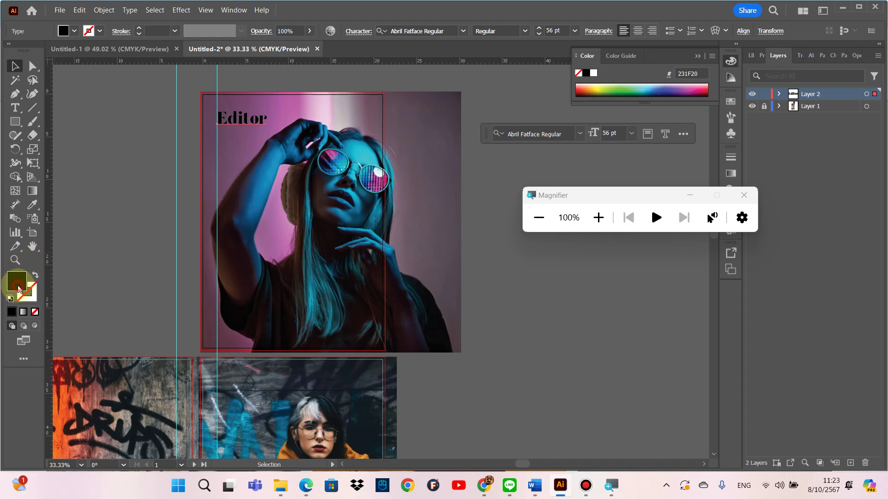
{"action": "left_click", "coordinate": [16, 281]}
Step: Set the Editor text fill to pure white (FFFFFF)
{"action": "double_click", "coordinate": [19, 284]}
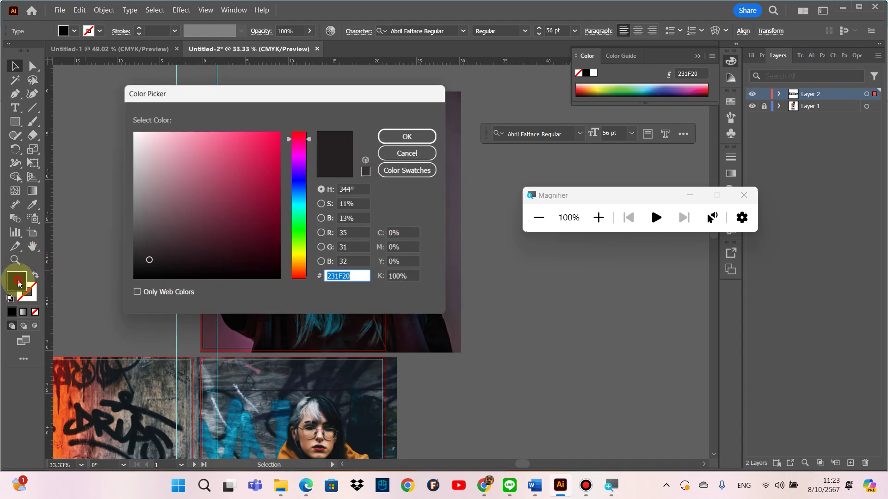
{"action": "left_click_drag", "start_coordinate": [160, 185], "coordinate": [119, 120]}
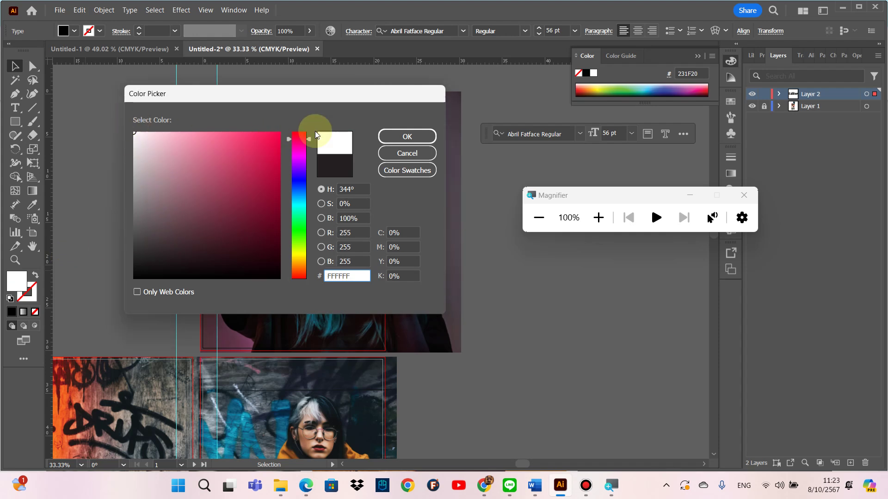
{"action": "left_click", "coordinate": [403, 136]}
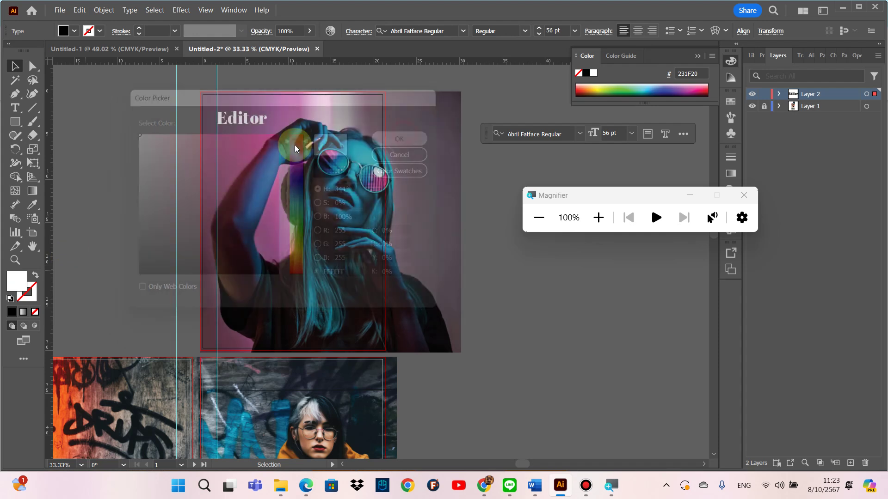
Step: Change the title wording to 'Message from the Editor'
{"action": "double_click", "coordinate": [254, 122]}
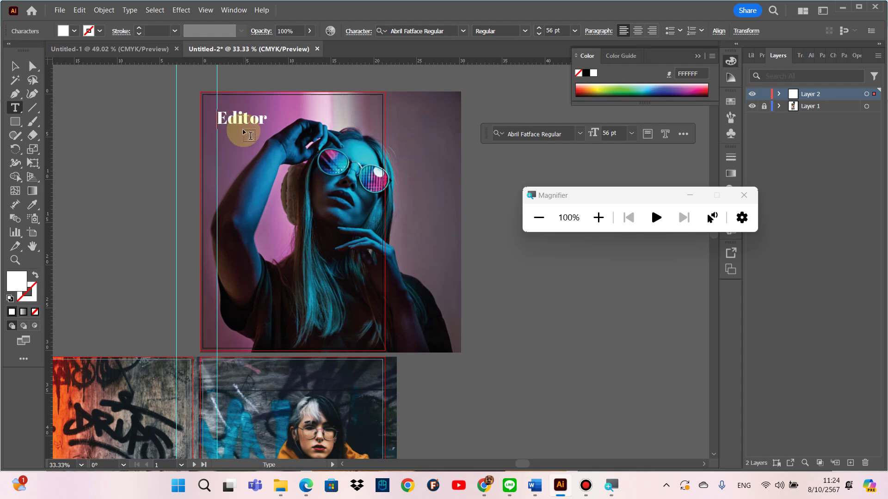
{"action": "key", "text": "Caps_Lock"}
{"action": "type", "text": "M"}
{"action": "key", "text": "Caps_Lock"}
{"action": "type", "text": "essaf"}
{"action": "key", "text": "BackSpace"}
{"action": "type", "text": "ge from the"}
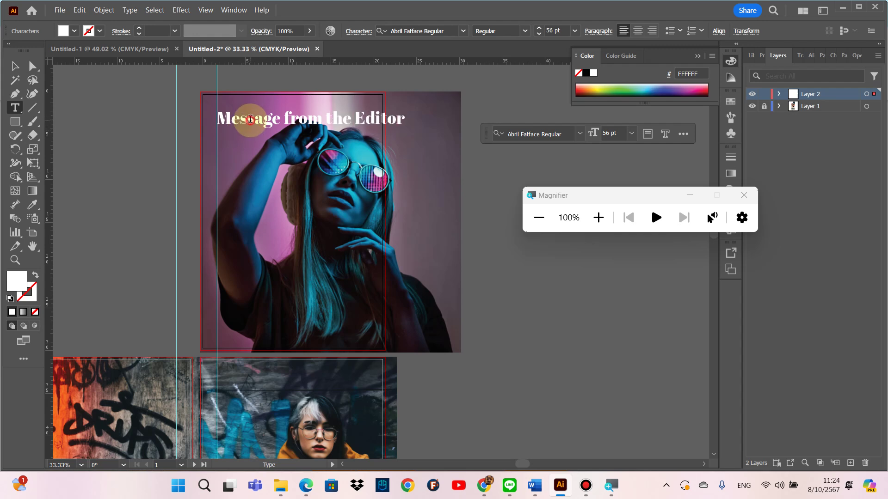
Step: Set the whole title to 36 pt and move it up slightly
{"action": "triple_click", "coordinate": [250, 119]}
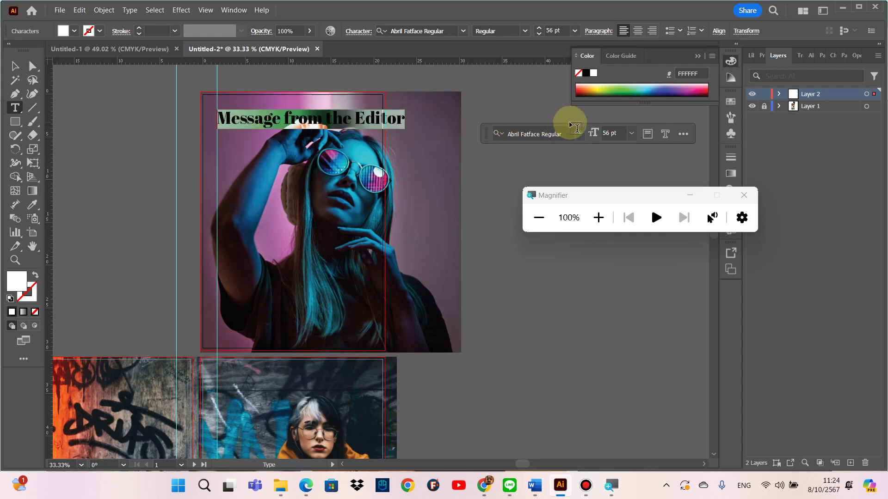
{"action": "left_click", "coordinate": [631, 133]}
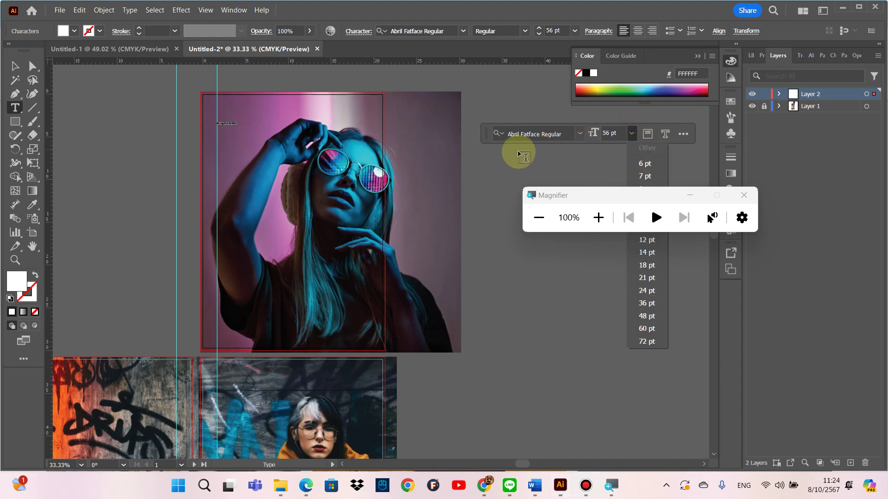
{"action": "left_click", "coordinate": [646, 307]}
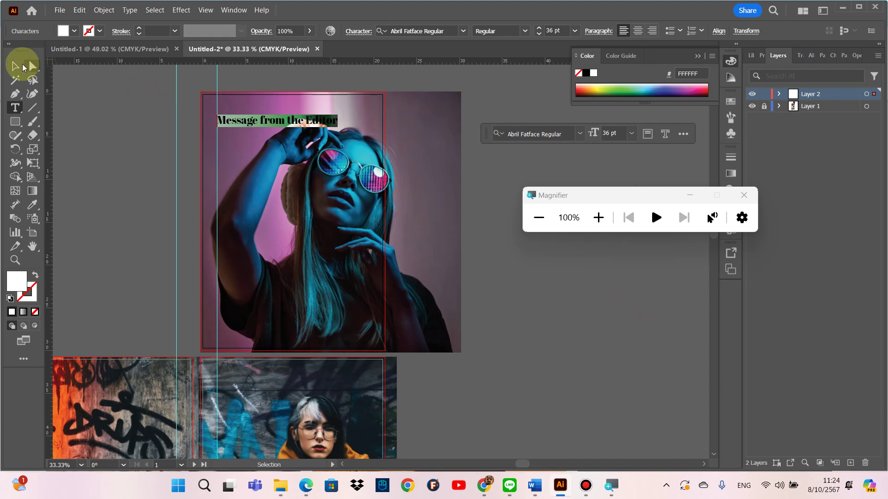
{"action": "left_click", "coordinate": [15, 66]}
{"action": "left_click", "coordinate": [93, 106]}
{"action": "left_click_drag", "start_coordinate": [227, 124], "coordinate": [227, 116]}
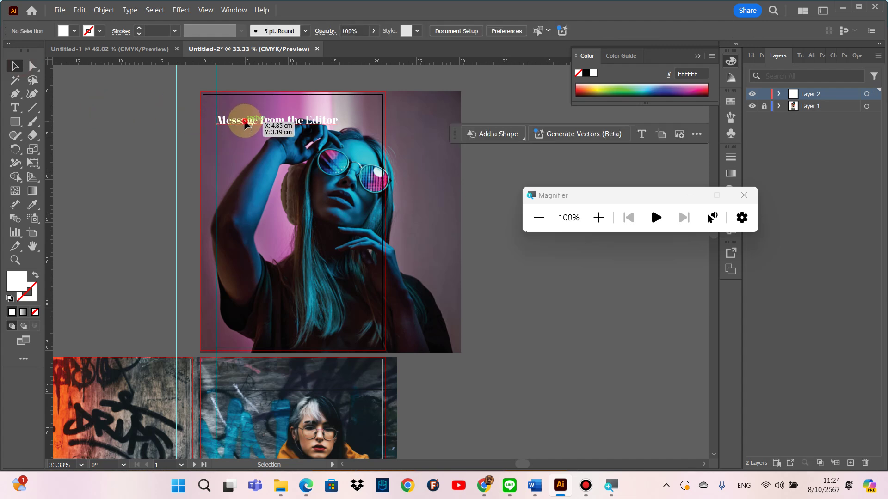
{"action": "left_click", "coordinate": [159, 134]}
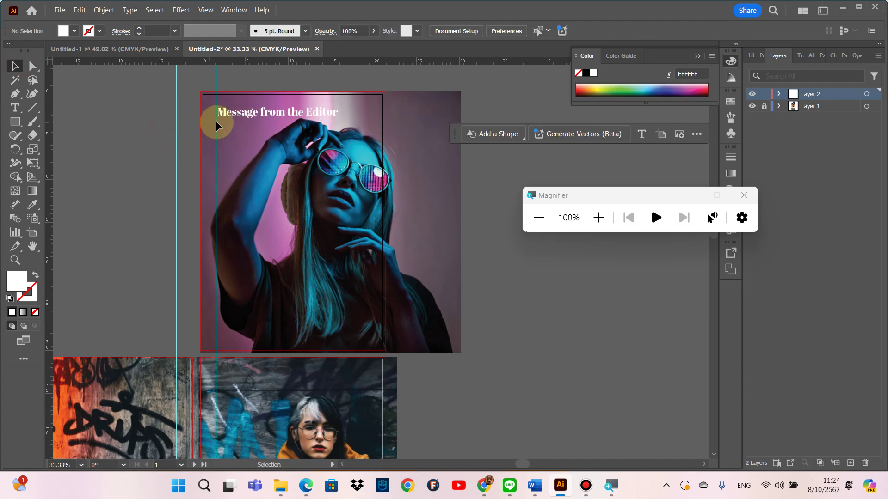
{"action": "left_click", "coordinate": [237, 118]}
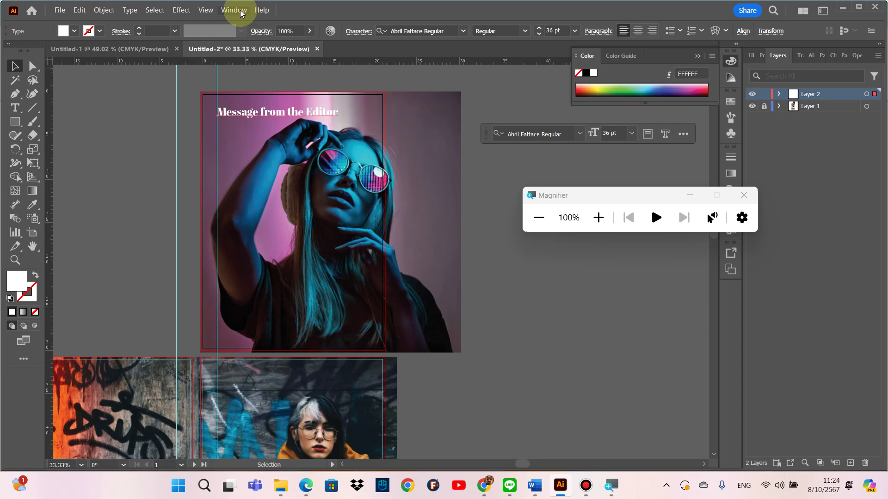
Step: Open Window > Graphic Style Libraries > Illuminate Styles
{"action": "left_click", "coordinate": [235, 10]}
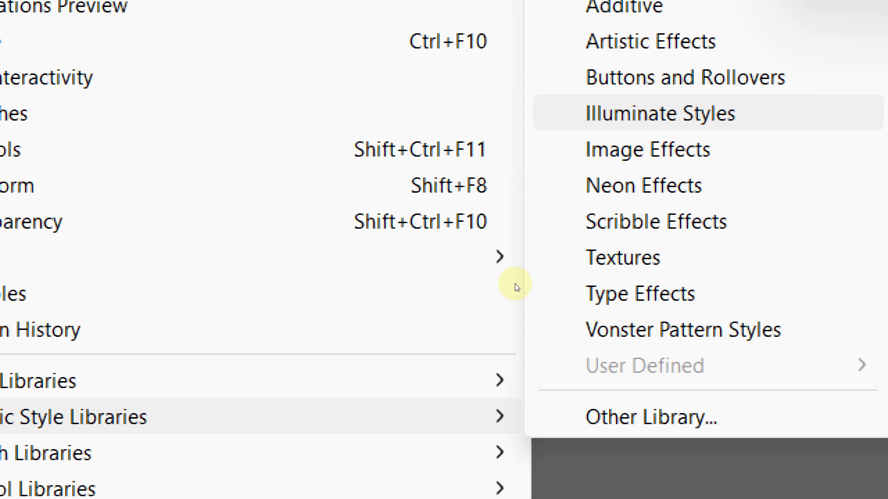
{"action": "key", "text": "Return"}
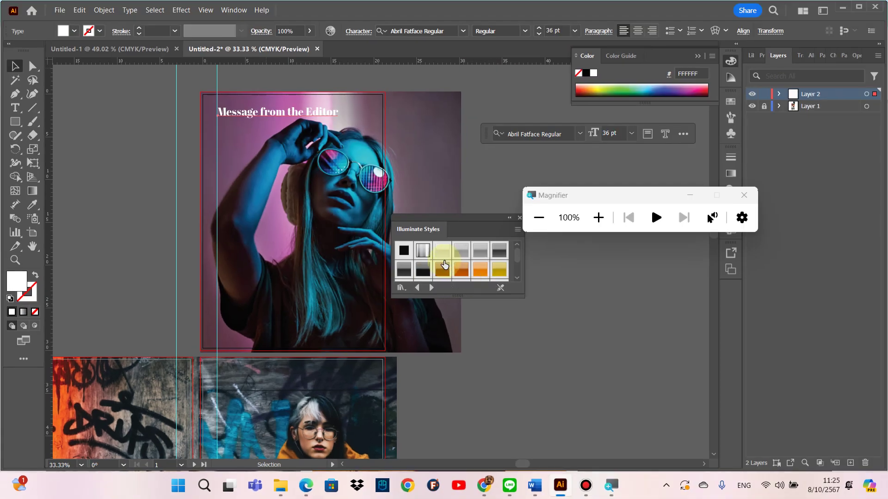
Step: Try gold, blue, silver and white Illuminate styles on the title
{"action": "left_click", "coordinate": [497, 272]}
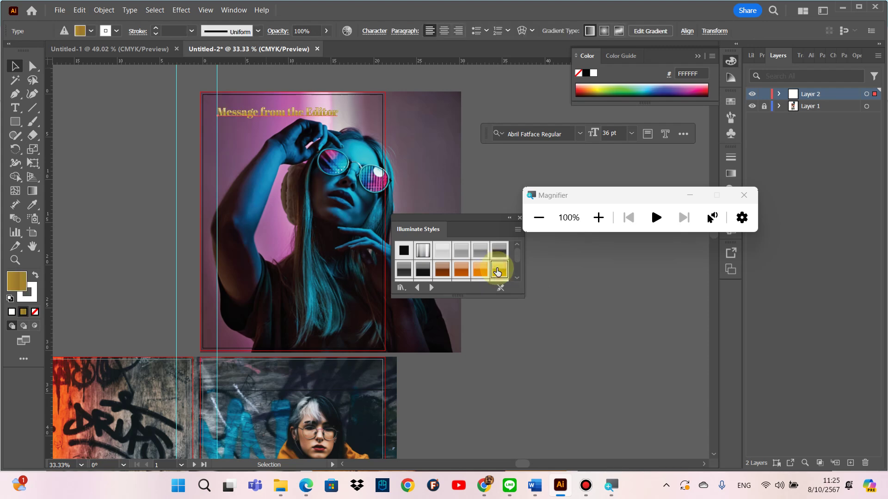
{"action": "scroll", "coordinate": [476, 264], "scroll_direction": "down", "scroll_amount": 2}
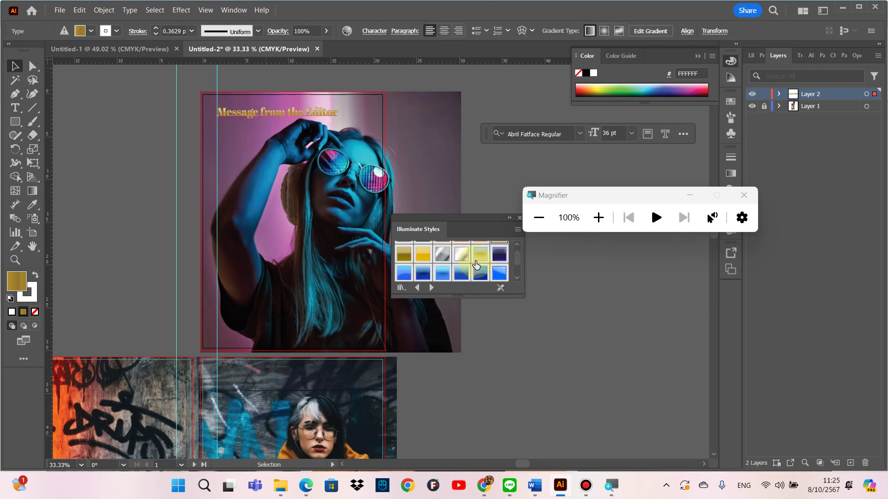
{"action": "left_click", "coordinate": [431, 259]}
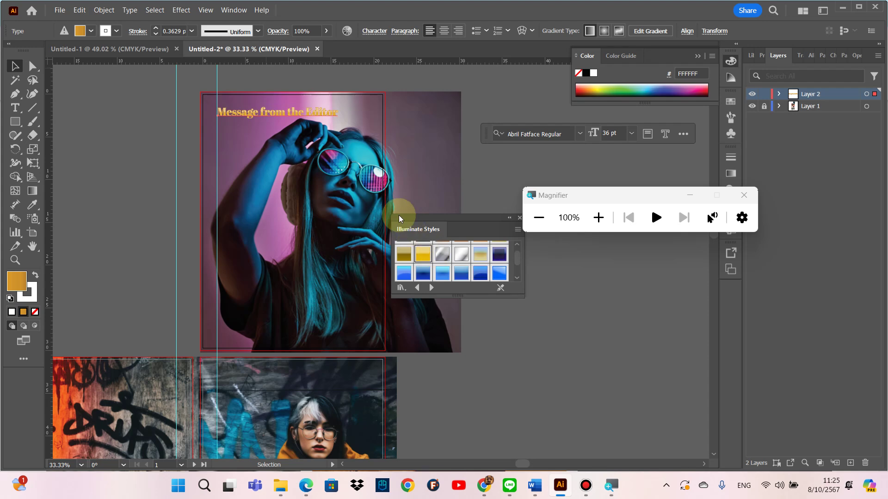
{"action": "left_click", "coordinate": [454, 251]}
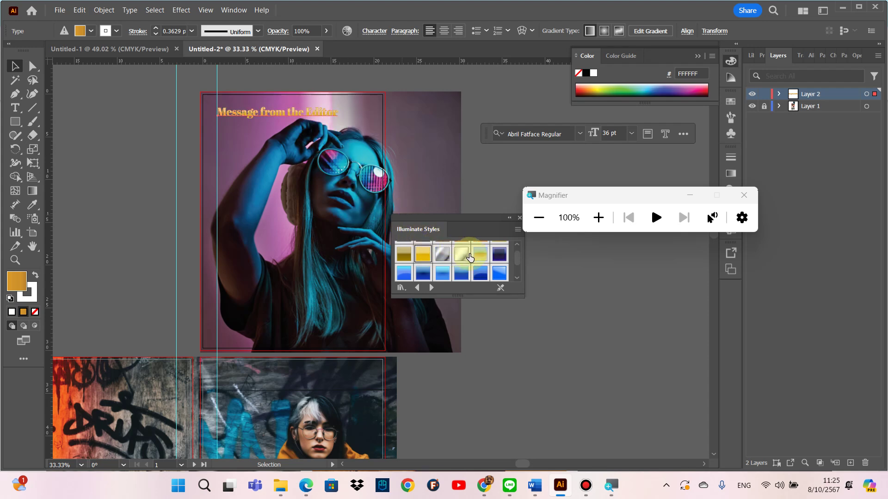
{"action": "left_click", "coordinate": [459, 260]}
{"action": "scroll", "coordinate": [457, 262], "scroll_direction": "down", "scroll_amount": 1}
{"action": "scroll", "coordinate": [456, 264], "scroll_direction": "down", "scroll_amount": 2}
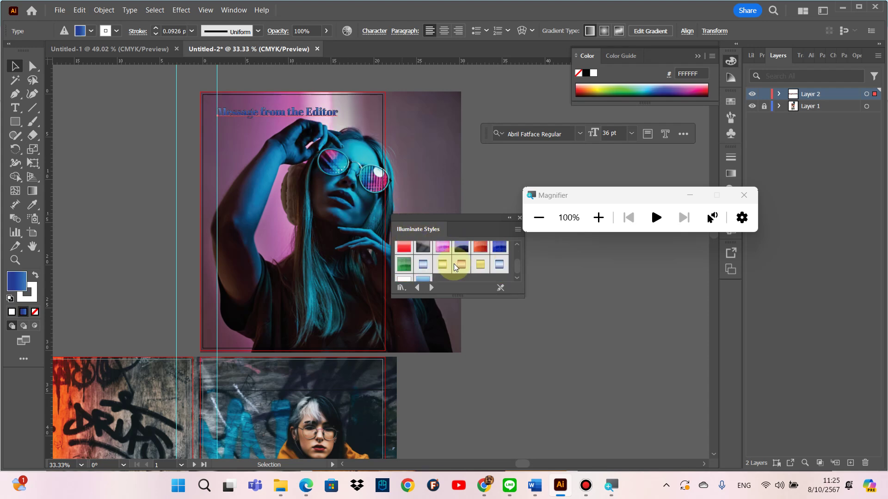
{"action": "left_click", "coordinate": [423, 265]}
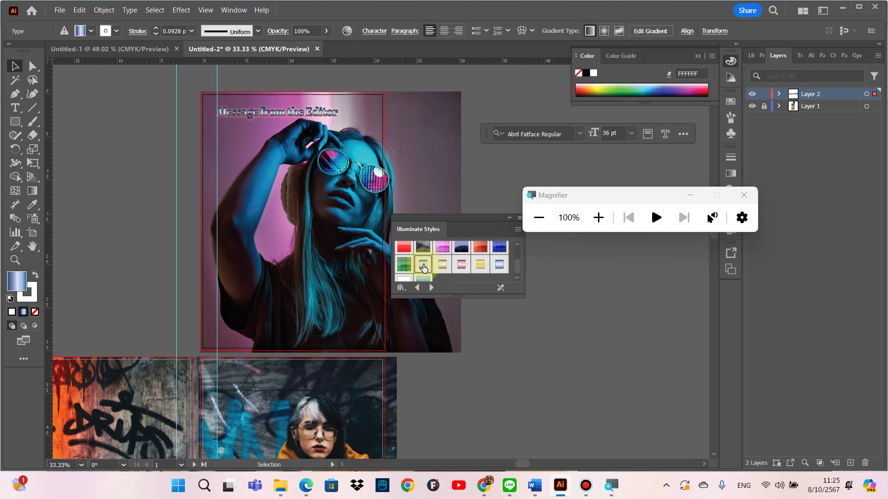
{"action": "left_click_drag", "start_coordinate": [424, 268], "coordinate": [493, 266]}
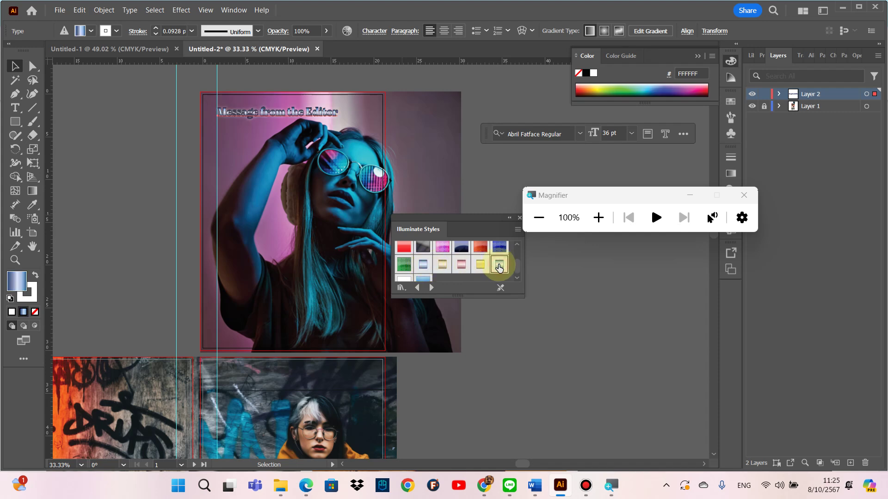
{"action": "scroll", "coordinate": [446, 271], "scroll_direction": "down", "scroll_amount": 1}
{"action": "left_click", "coordinate": [408, 275]}
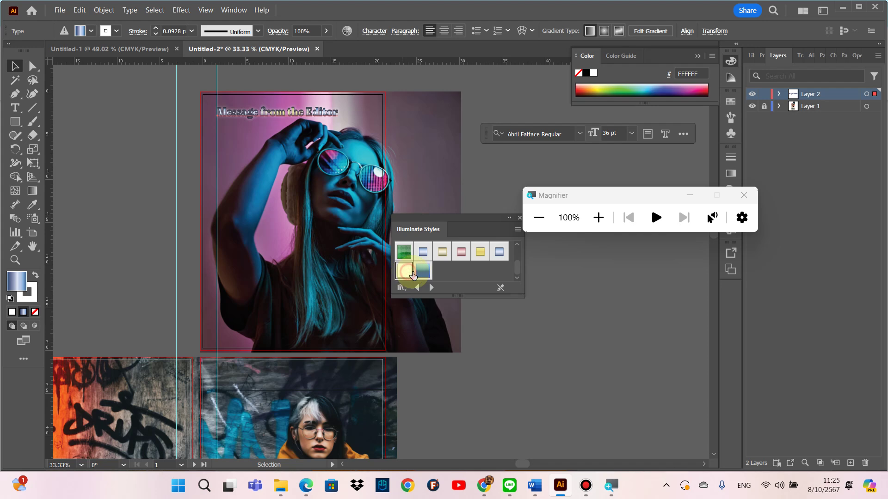
Step: Try silver ribbon, dark-filled, grey gradient and light copper styles on the title
{"action": "scroll", "coordinate": [450, 268], "scroll_direction": "up", "scroll_amount": 1}
{"action": "scroll", "coordinate": [450, 267], "scroll_direction": "up", "scroll_amount": 1}
{"action": "scroll", "coordinate": [450, 267], "scroll_direction": "up", "scroll_amount": 1}
{"action": "scroll", "coordinate": [451, 268], "scroll_direction": "up", "scroll_amount": 1}
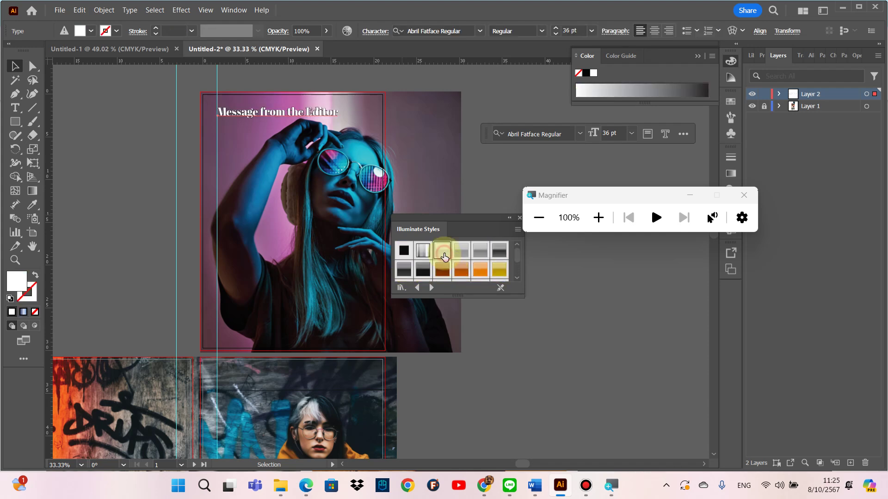
{"action": "left_click", "coordinate": [443, 256]}
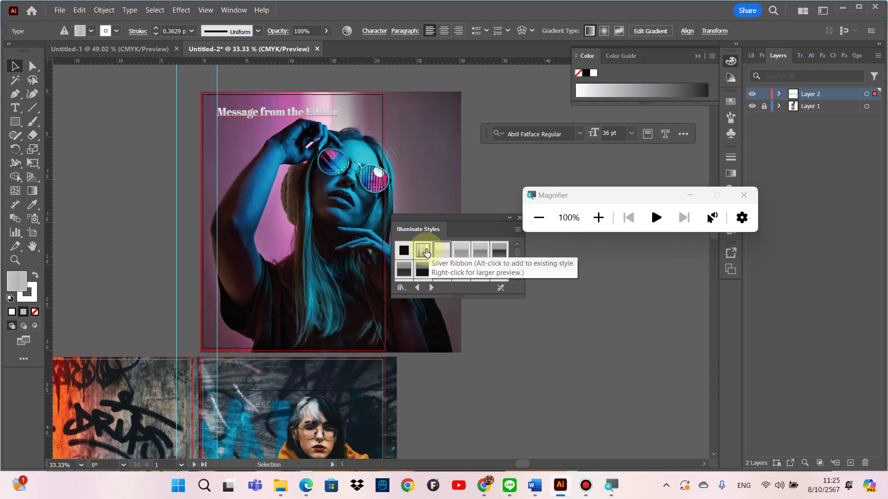
{"action": "left_click", "coordinate": [424, 250]}
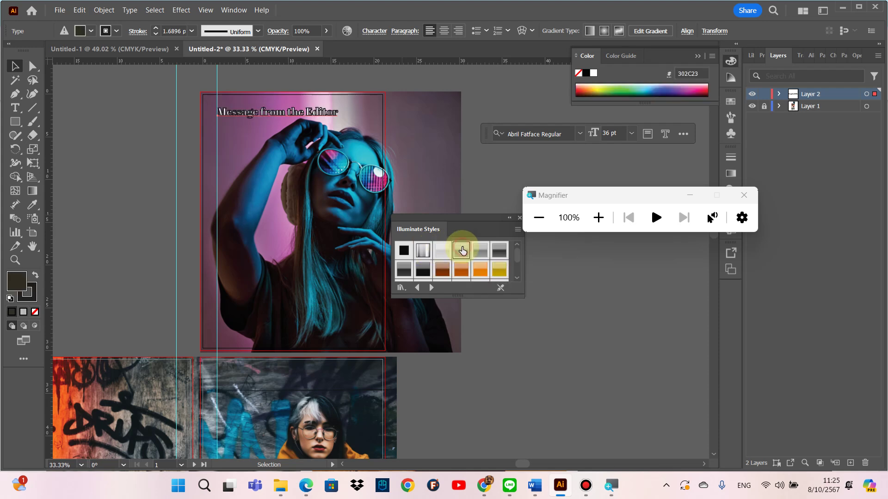
{"action": "left_click", "coordinate": [462, 251]}
{"action": "left_click", "coordinate": [481, 252]}
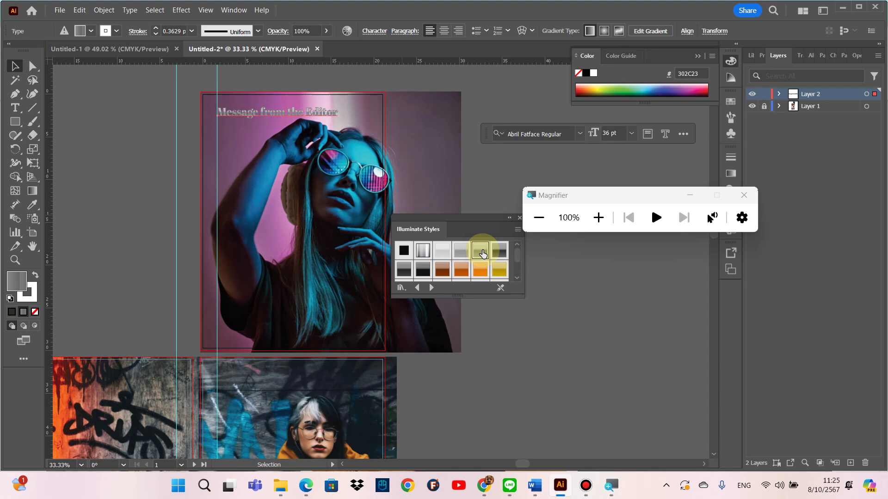
{"action": "left_click", "coordinate": [481, 269]}
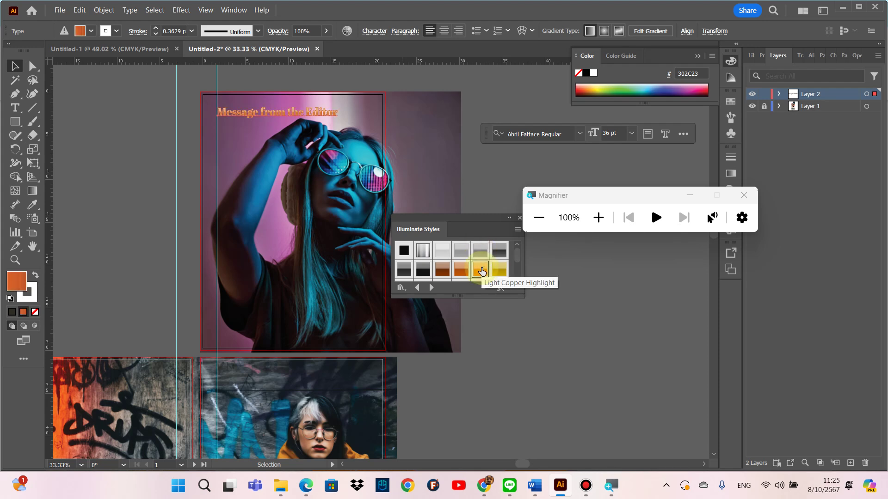
Step: Try blue and yellow styles, settling on the Gold Half Highlight style
{"action": "scroll", "coordinate": [481, 270], "scroll_direction": "down", "scroll_amount": 2}
{"action": "left_click", "coordinate": [442, 273]}
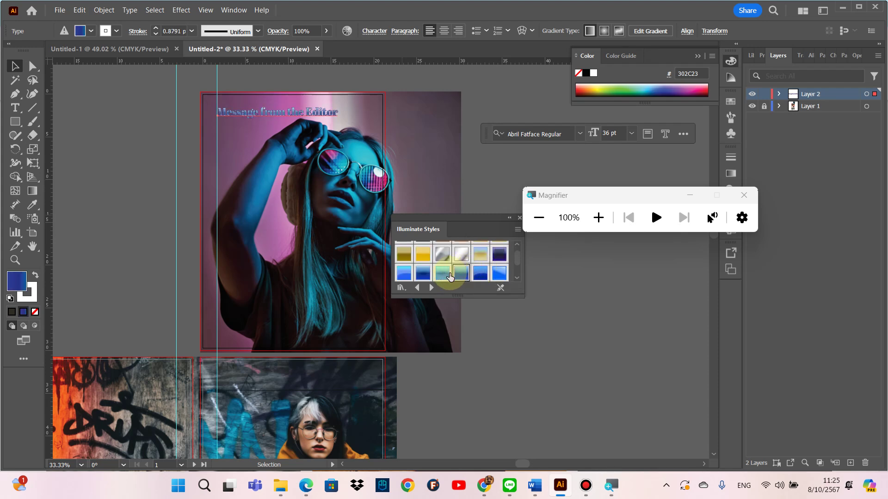
{"action": "left_click", "coordinate": [457, 276]}
{"action": "scroll", "coordinate": [479, 260], "scroll_direction": "down", "scroll_amount": 2}
{"action": "scroll", "coordinate": [472, 262], "scroll_direction": "down", "scroll_amount": 2}
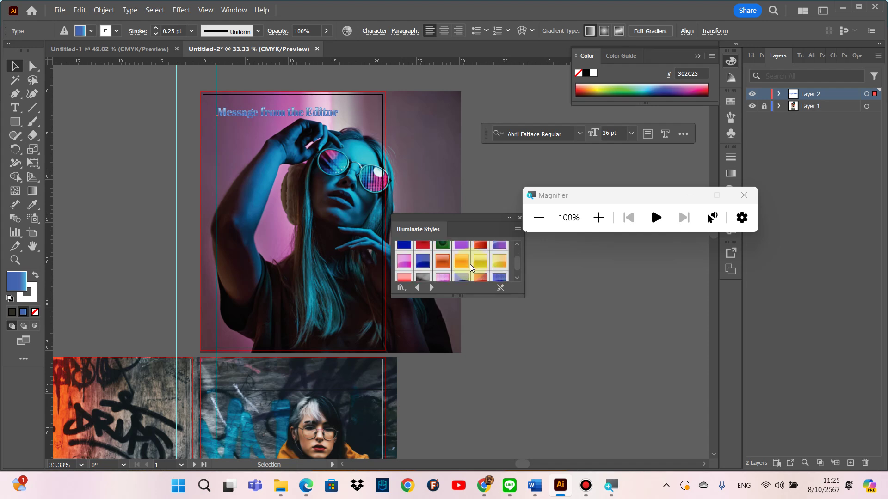
{"action": "left_click", "coordinate": [476, 263]}
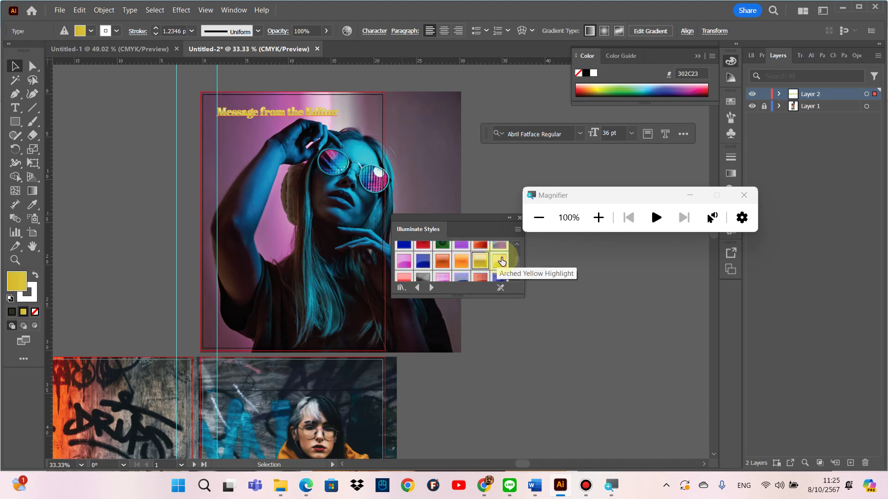
{"action": "left_click", "coordinate": [501, 262]}
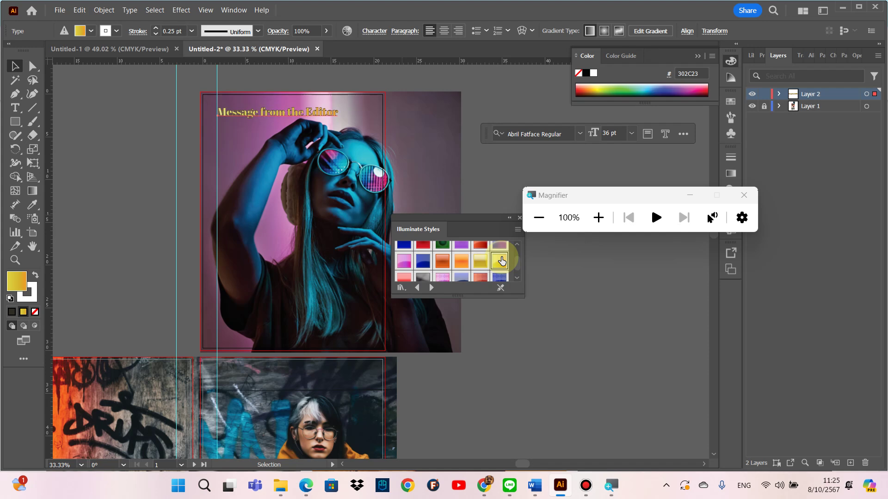
{"action": "left_click", "coordinate": [481, 264]}
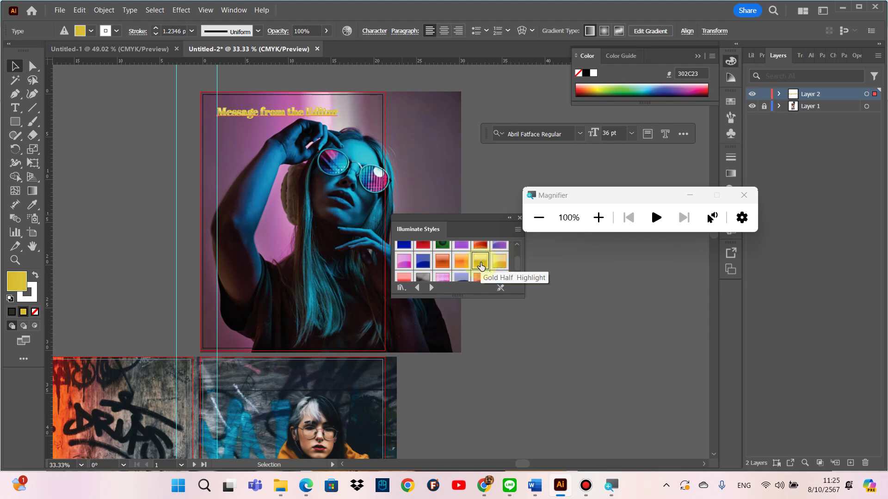
{"action": "scroll", "coordinate": [481, 265], "scroll_direction": "down", "scroll_amount": 2}
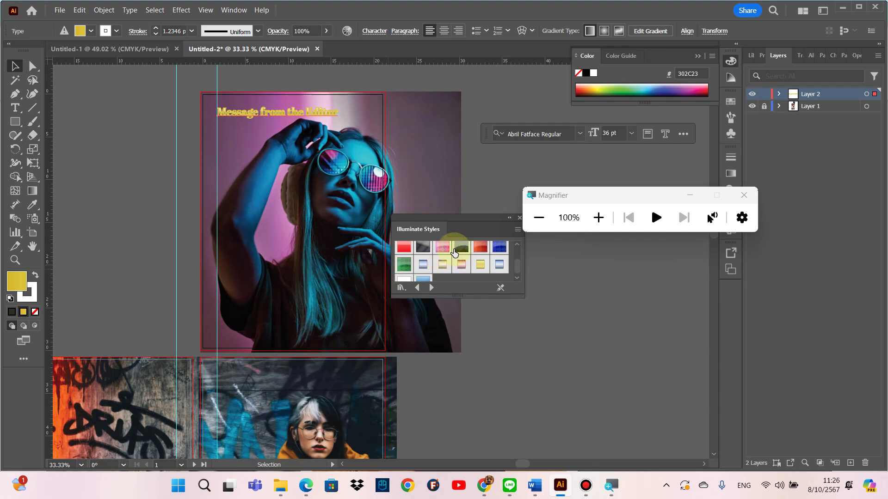
Step: Try yellow, copper-pink and blue-silver styles, then reset the title to the plain white style
{"action": "scroll", "coordinate": [446, 248], "scroll_direction": "up", "scroll_amount": 3}
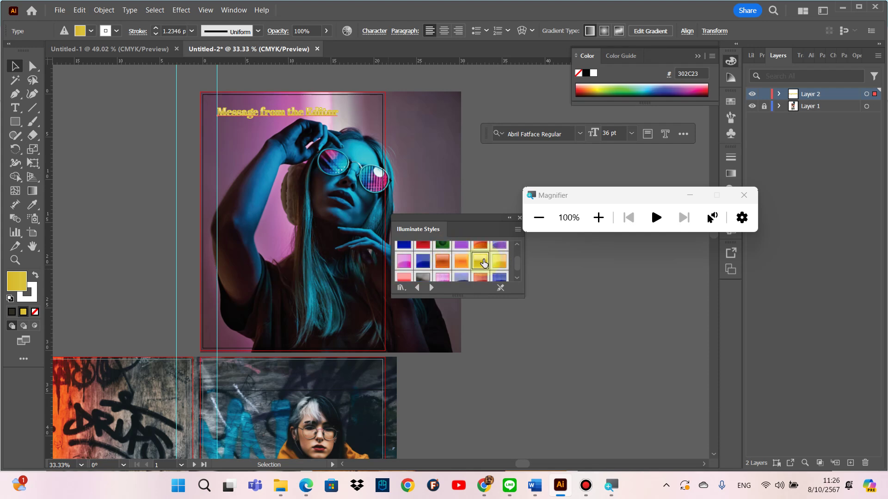
{"action": "left_click", "coordinate": [499, 265]}
{"action": "left_click", "coordinate": [480, 265]}
{"action": "scroll", "coordinate": [471, 264], "scroll_direction": "down", "scroll_amount": 2}
{"action": "left_click", "coordinate": [441, 264]}
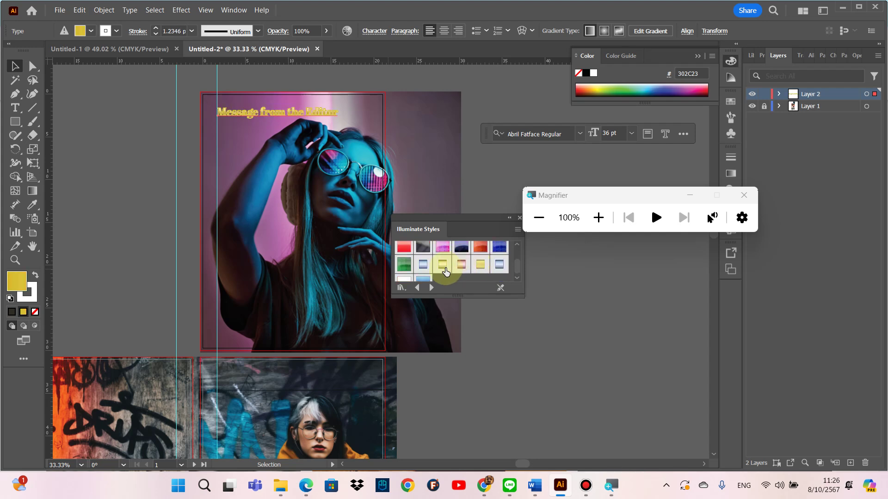
{"action": "left_click", "coordinate": [475, 267]}
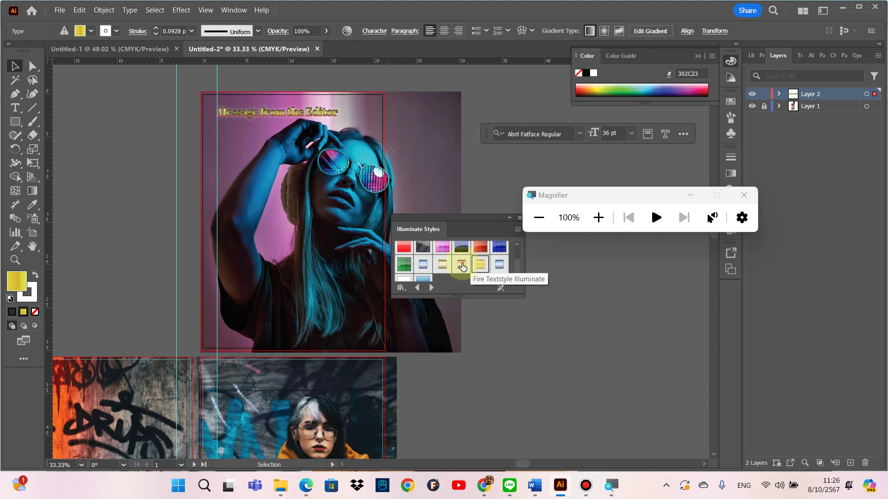
{"action": "left_click", "coordinate": [462, 265]}
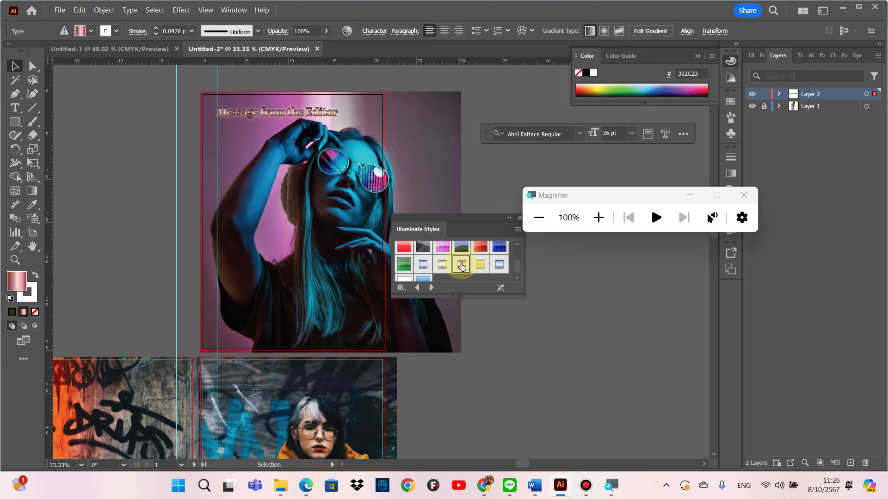
{"action": "left_click", "coordinate": [498, 264]}
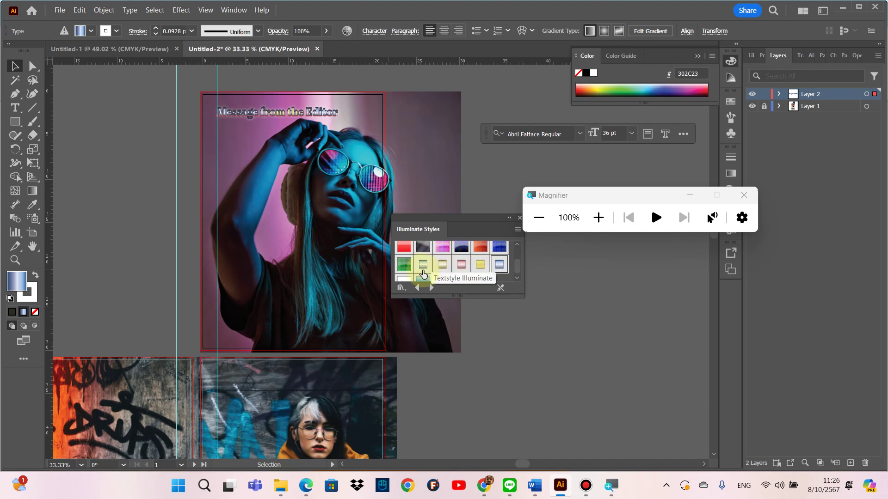
{"action": "left_click", "coordinate": [407, 279]}
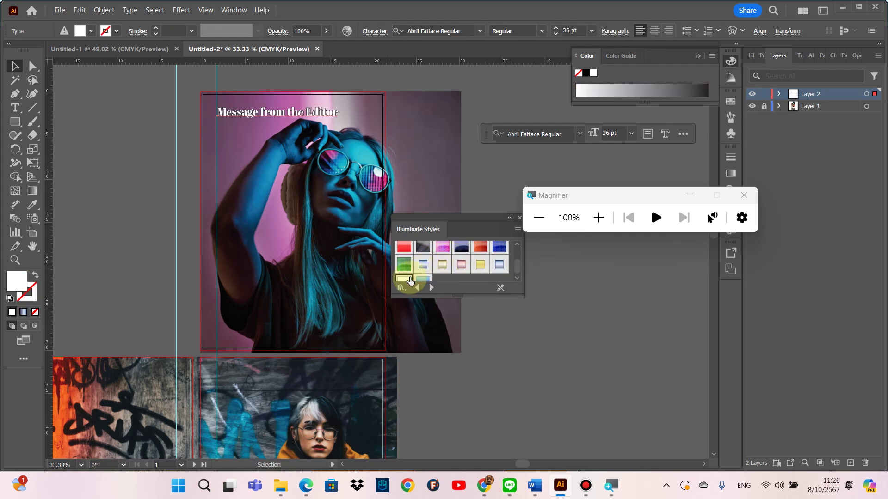
Step: Break the 'Message from the Editor' heading onto two lines
{"action": "left_click", "coordinate": [148, 155]}
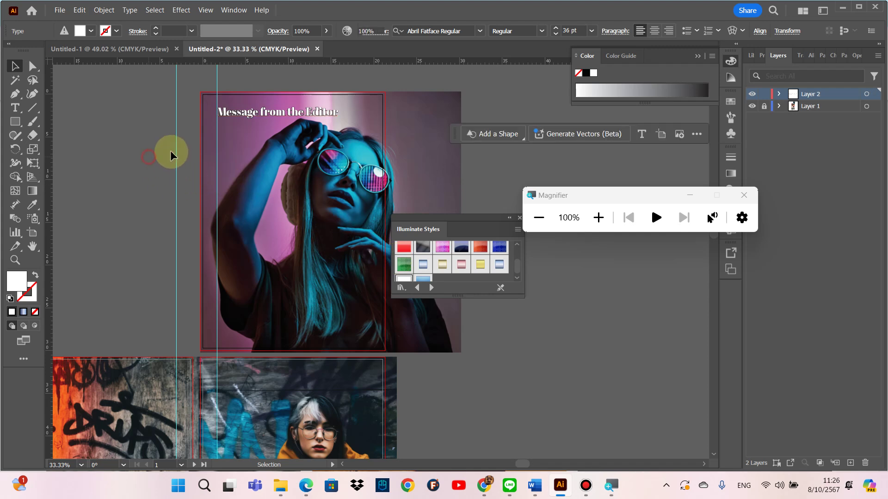
{"action": "double_click", "coordinate": [309, 119]}
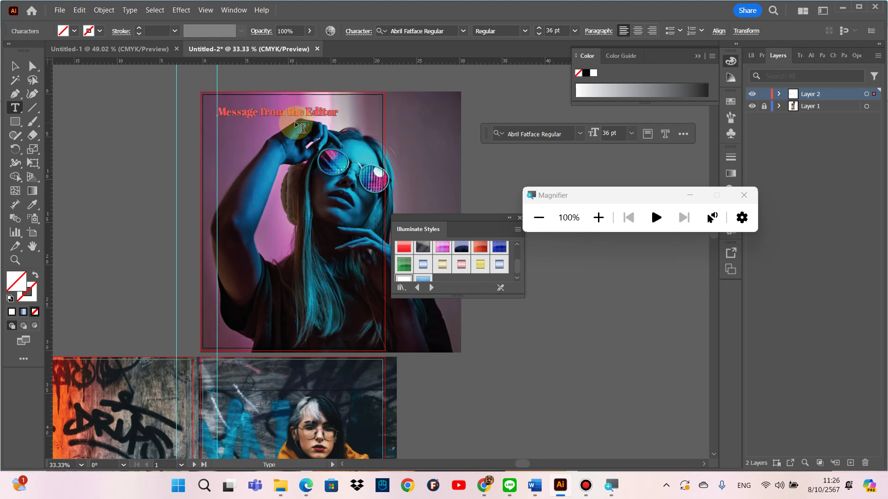
{"action": "key", "text": "Return"}
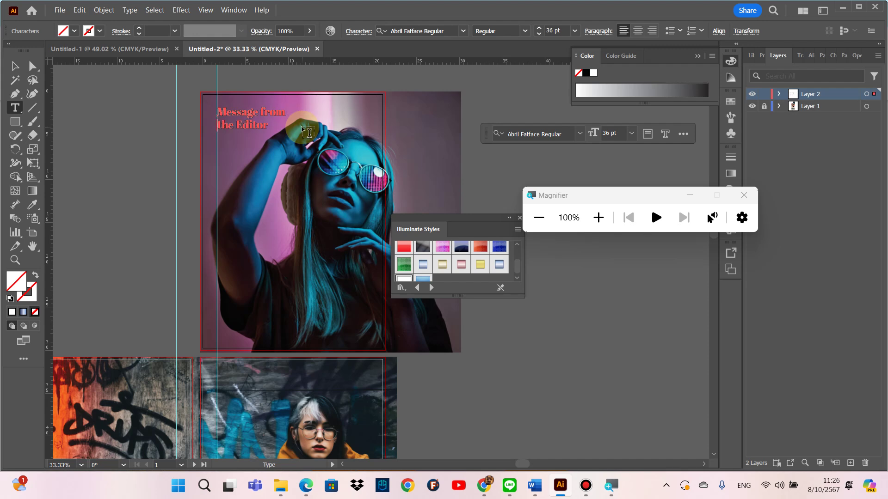
{"action": "left_click", "coordinate": [15, 66]}
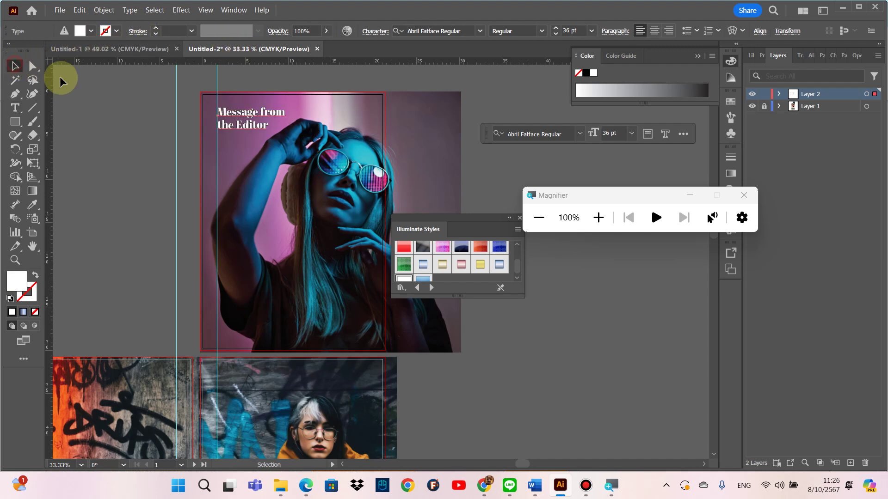
{"action": "left_click", "coordinate": [59, 81]}
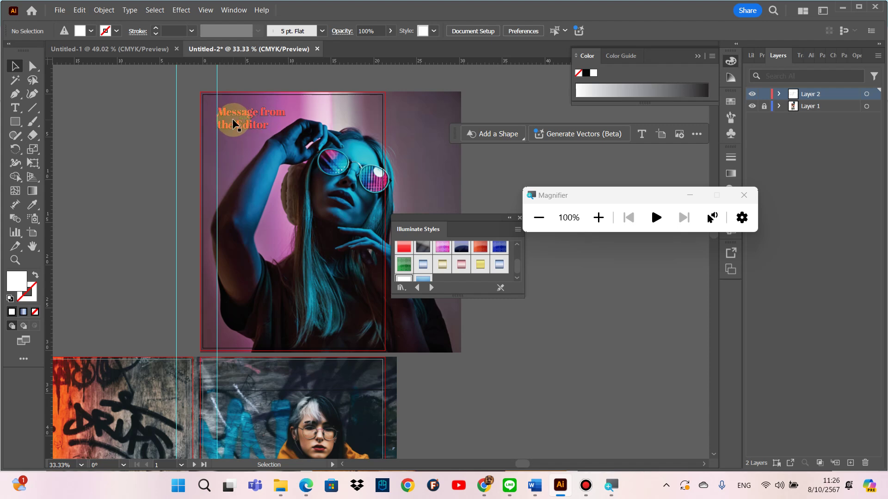
Step: Move the heading near the top right of the cover photo
{"action": "left_click_drag", "start_coordinate": [233, 118], "coordinate": [323, 115]}
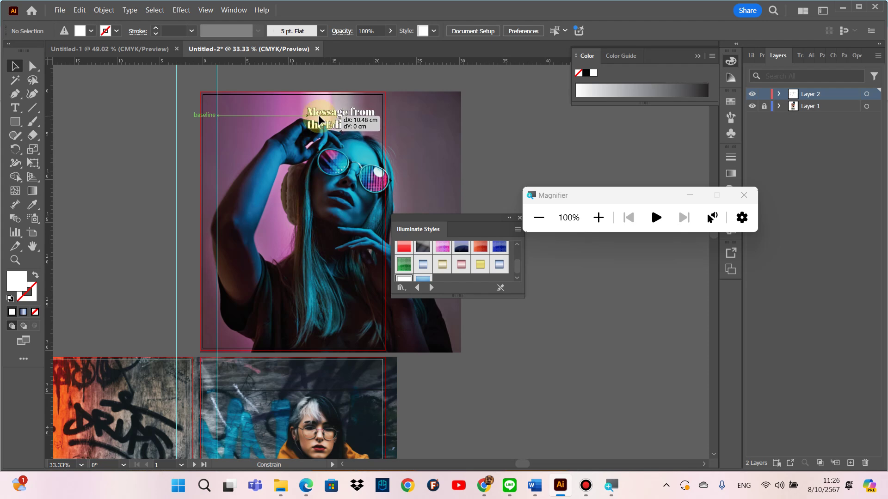
{"action": "left_click_drag", "start_coordinate": [323, 114], "coordinate": [318, 121]}
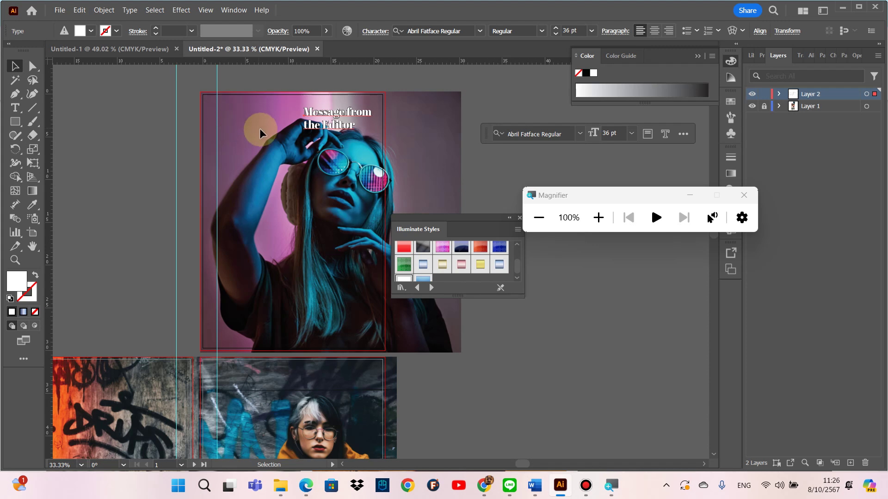
{"action": "left_click_drag", "start_coordinate": [315, 123], "coordinate": [315, 115]}
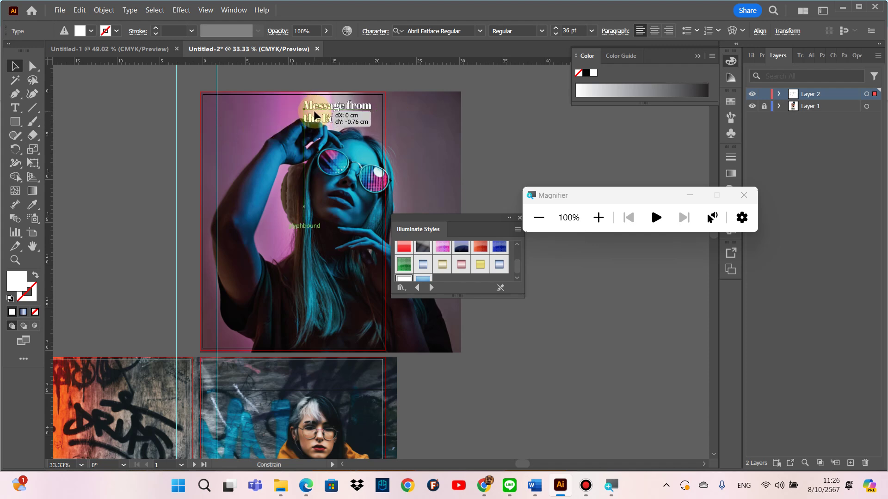
{"action": "left_click", "coordinate": [154, 146]}
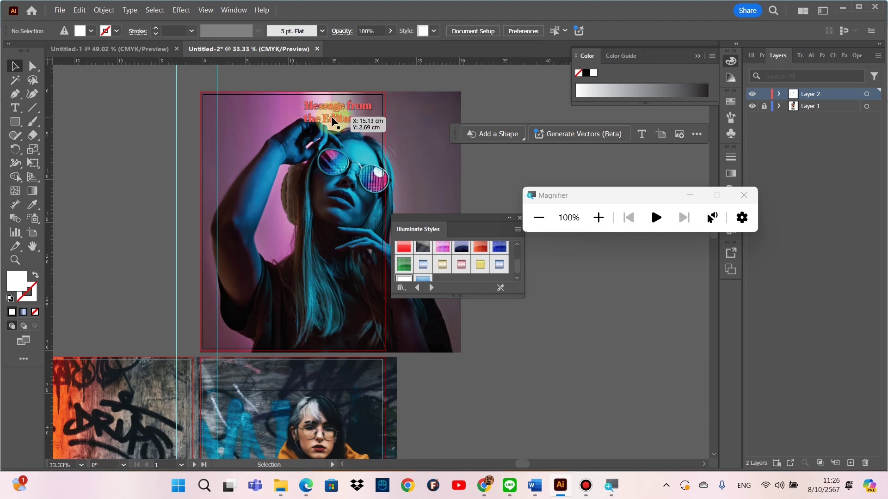
{"action": "left_click", "coordinate": [331, 117]}
{"action": "left_click", "coordinate": [161, 148]}
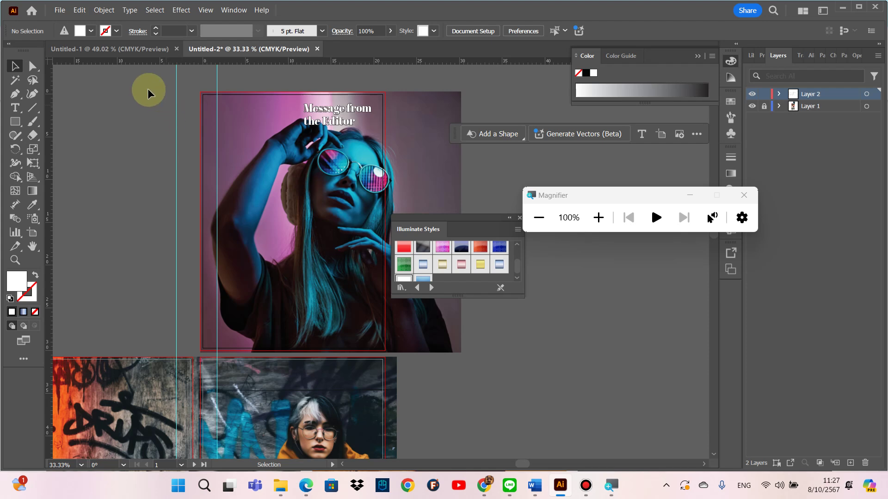
{"action": "left_click", "coordinate": [15, 107]}
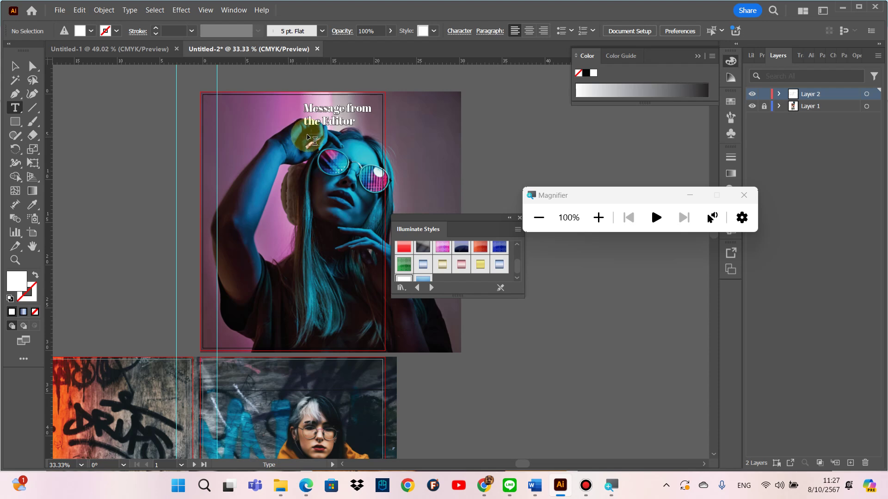
Step: Draw a placeholder area-text frame below the heading in Cloud Light 14 pt
{"action": "left_click_drag", "start_coordinate": [308, 137], "coordinate": [313, 150]}
{"action": "left_click_drag", "start_coordinate": [361, 202], "coordinate": [370, 228]}
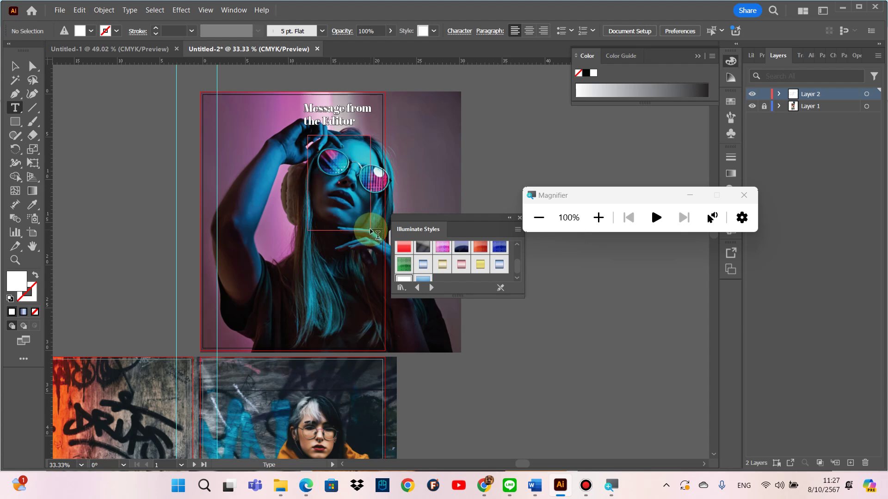
{"action": "left_click_drag", "start_coordinate": [372, 231], "coordinate": [369, 229]}
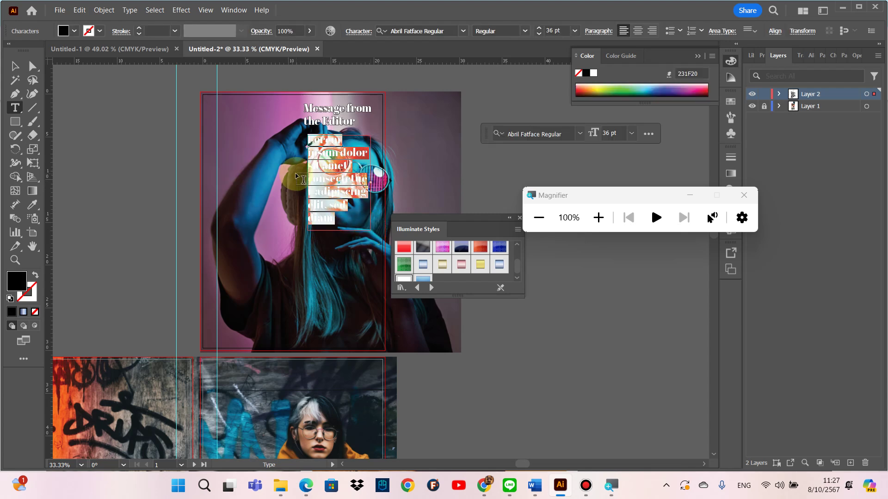
{"action": "left_click", "coordinate": [579, 136]}
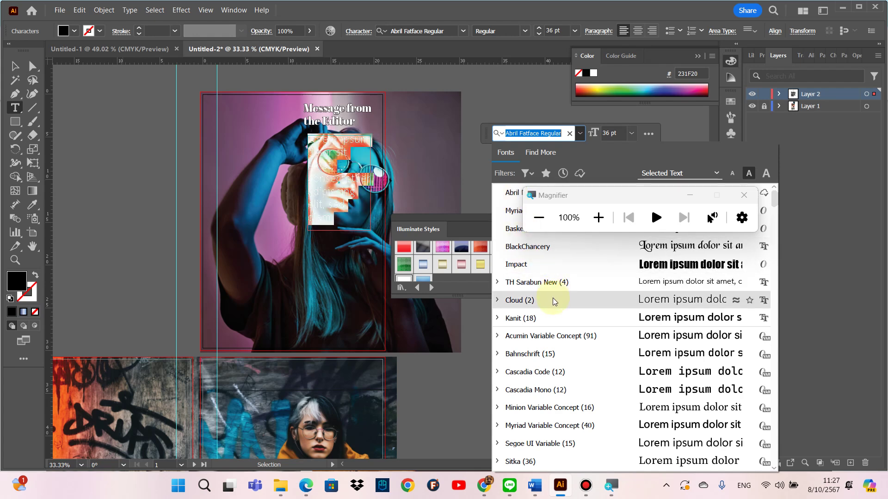
{"action": "left_click", "coordinate": [519, 300]}
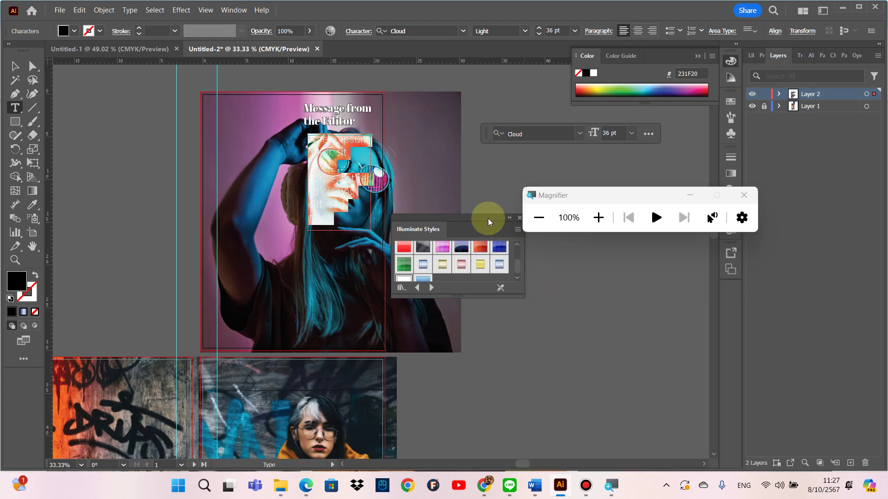
{"action": "left_click", "coordinate": [625, 137]}
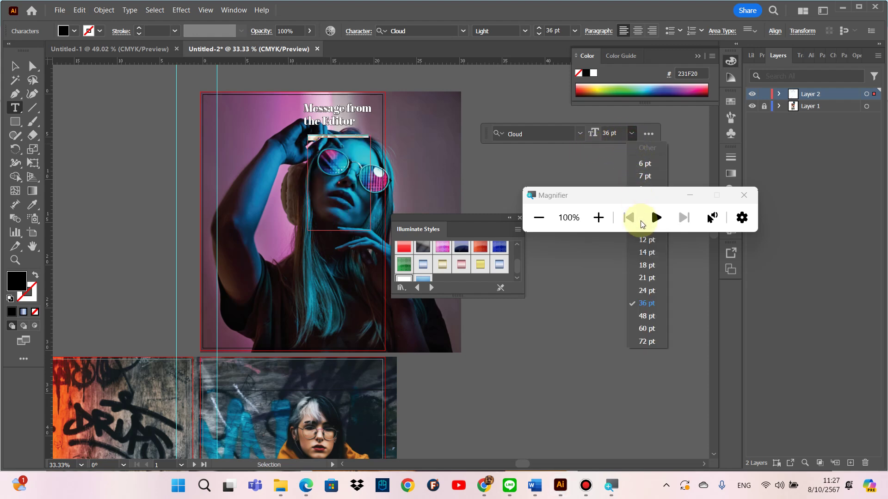
{"action": "left_click", "coordinate": [645, 252]}
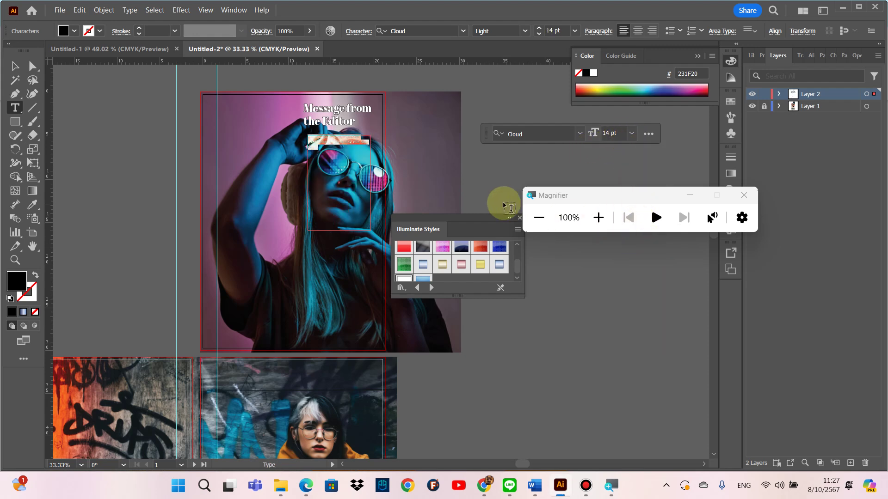
Step: Select all the placeholder text and colour it white (FFFFFF)
{"action": "left_click", "coordinate": [331, 148]}
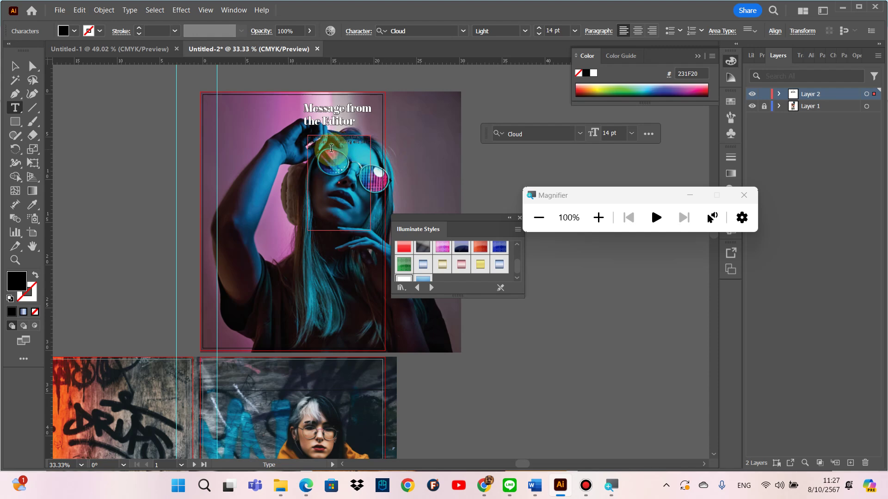
{"action": "key", "text": "ctrl+a"}
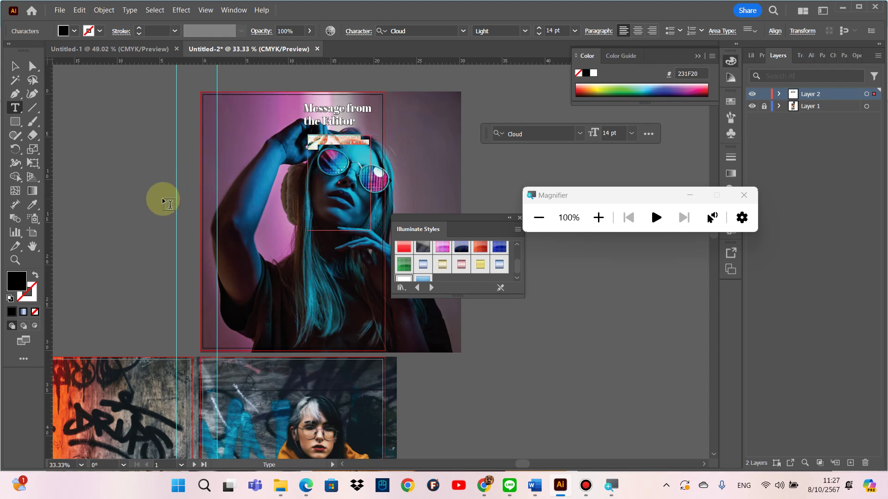
{"action": "double_click", "coordinate": [19, 277]}
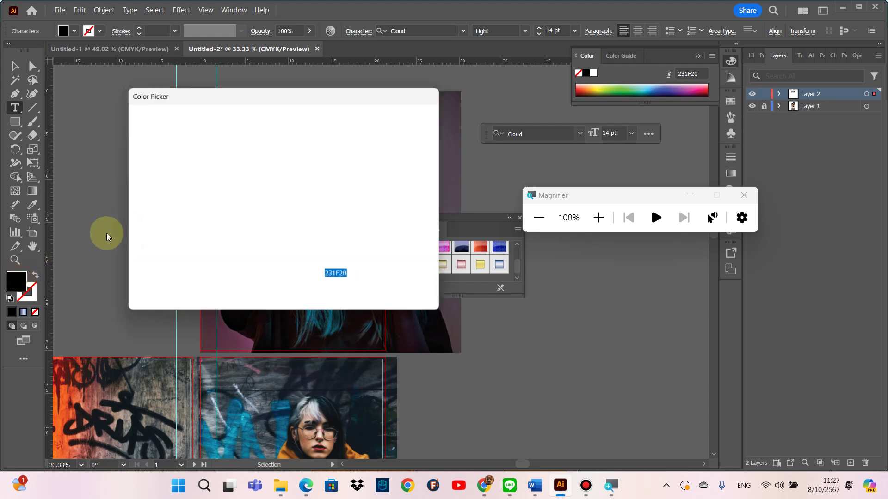
{"action": "left_click_drag", "start_coordinate": [193, 210], "coordinate": [135, 133]}
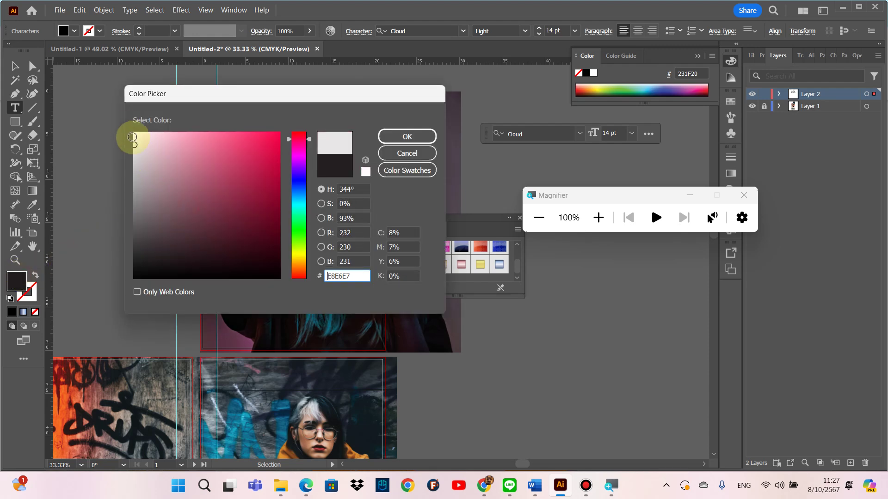
{"action": "left_click", "coordinate": [406, 138]}
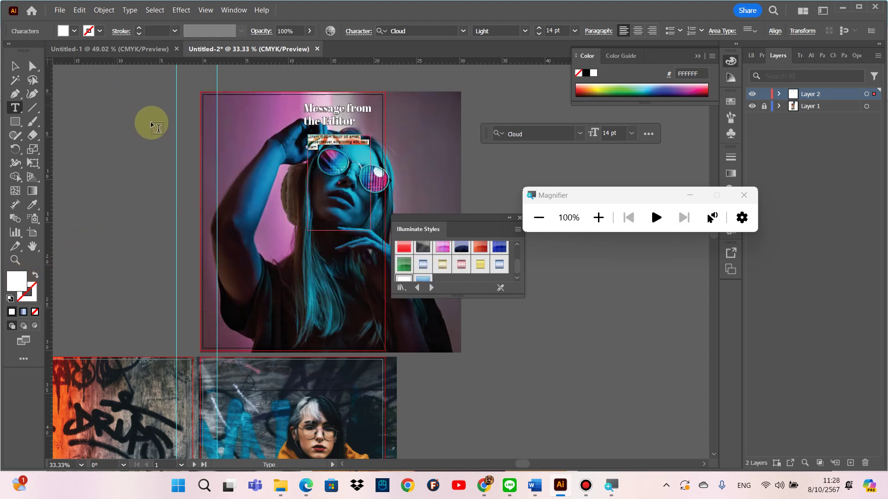
{"action": "left_click", "coordinate": [324, 149]}
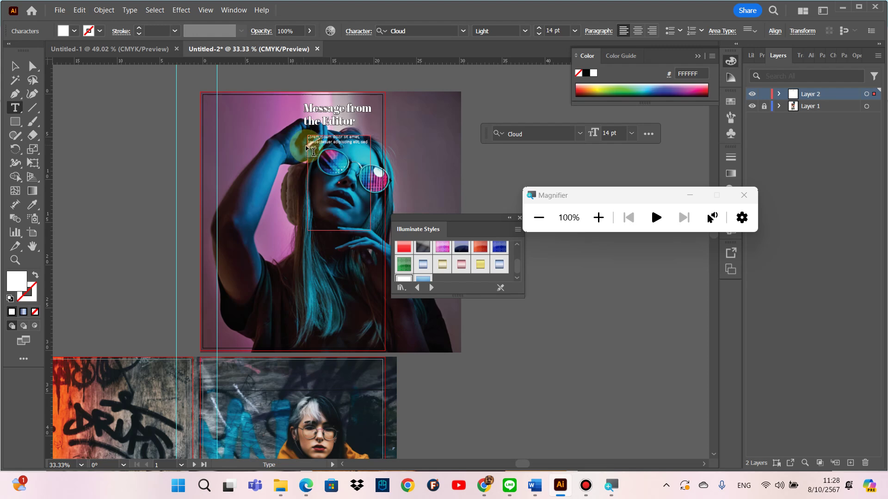
{"action": "left_click", "coordinate": [14, 65]}
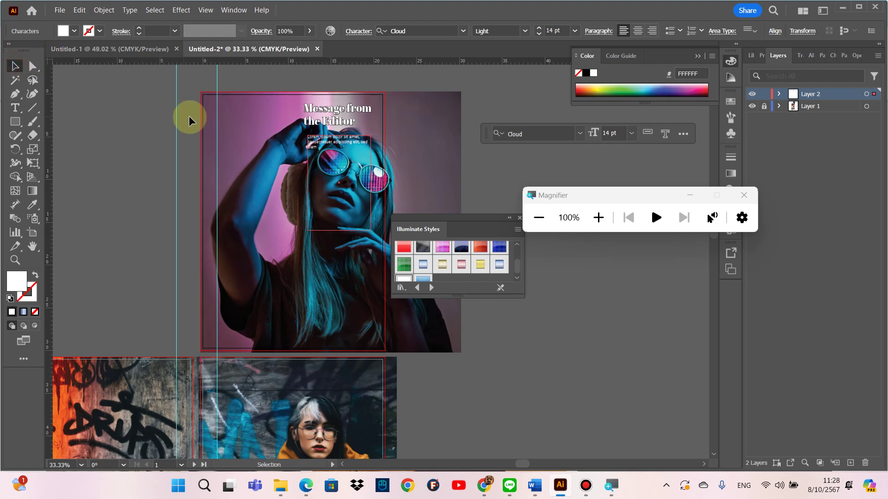
Step: Paste three extra copies of the placeholder text to lengthen the paragraph
{"action": "left_click", "coordinate": [306, 195]}
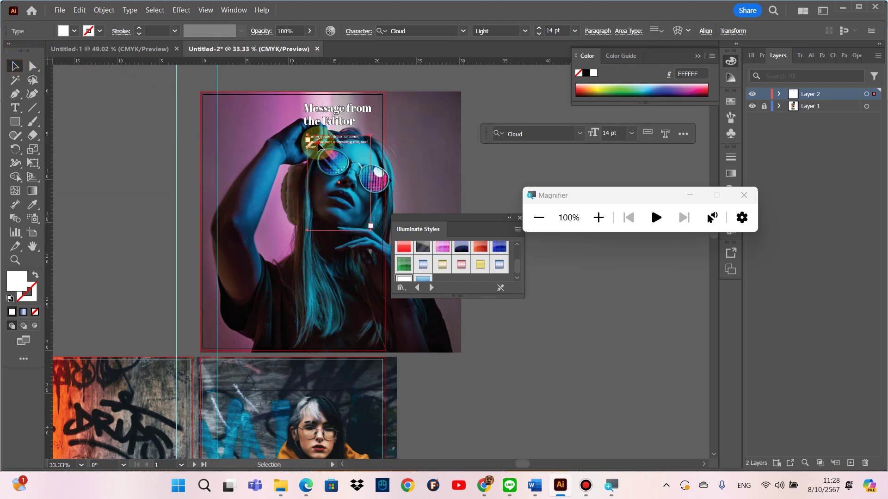
{"action": "double_click", "coordinate": [317, 146]}
{"action": "triple_click", "coordinate": [327, 154]}
{"action": "key", "text": "ctrl+c"}
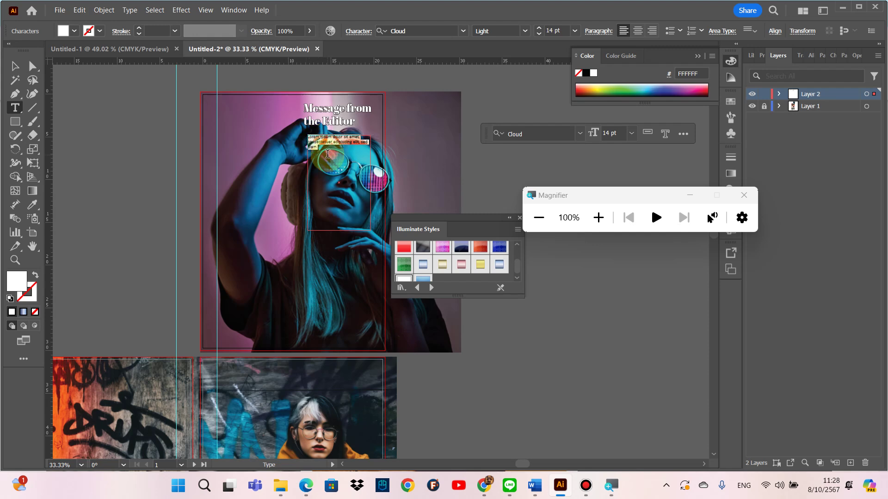
{"action": "left_click", "coordinate": [326, 147]}
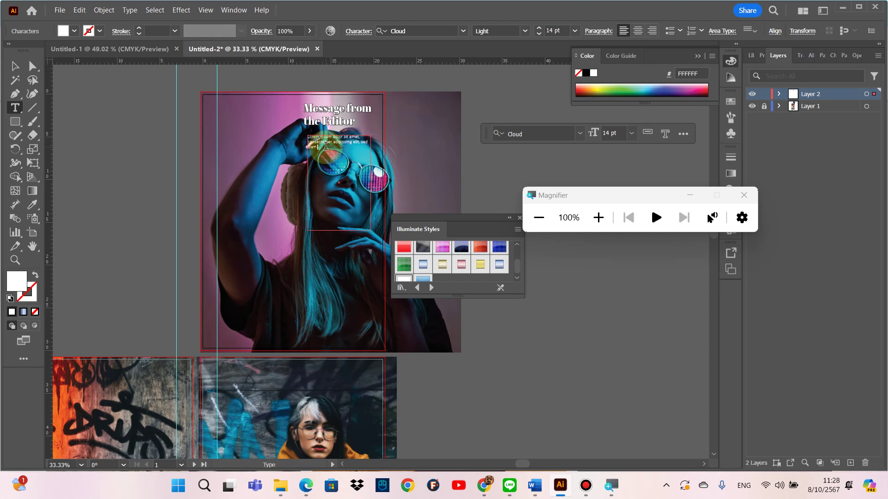
{"action": "key", "text": "ctrl+v"}
{"action": "key", "text": "ctrl+v"}
{"action": "key", "text": "ctrl+v"}
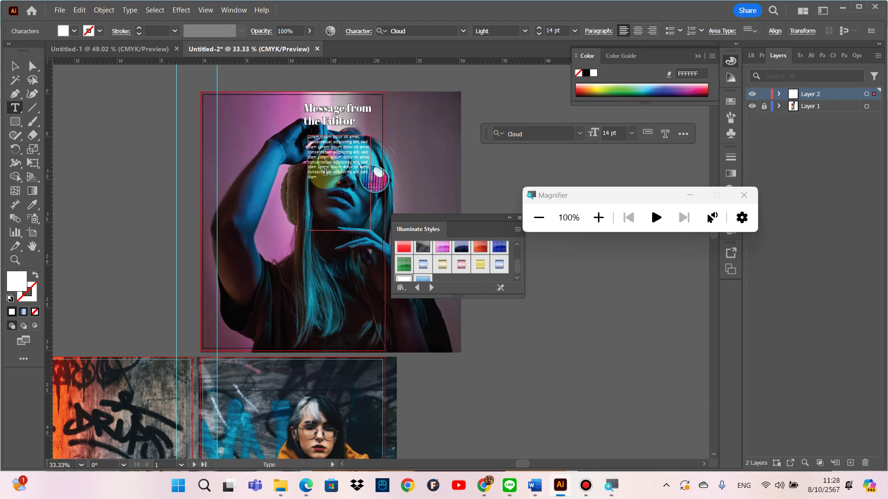
{"action": "key", "text": "ctrl+v"}
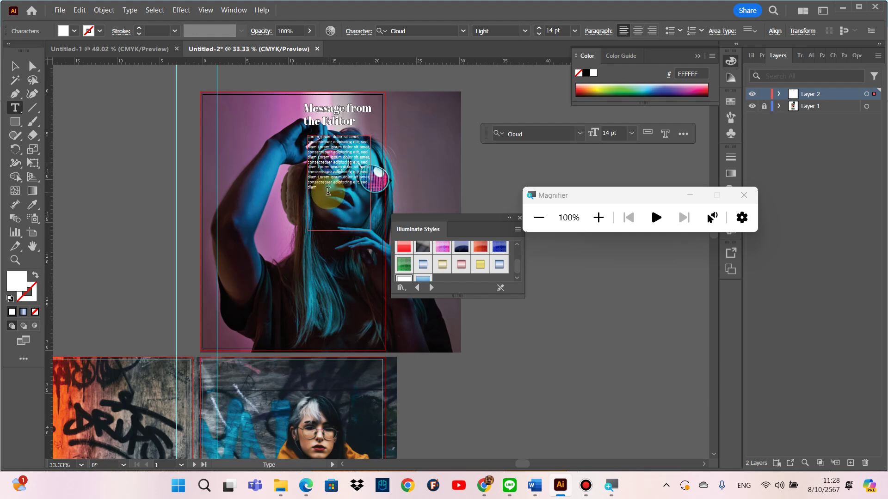
{"action": "key", "text": "ctrl+v"}
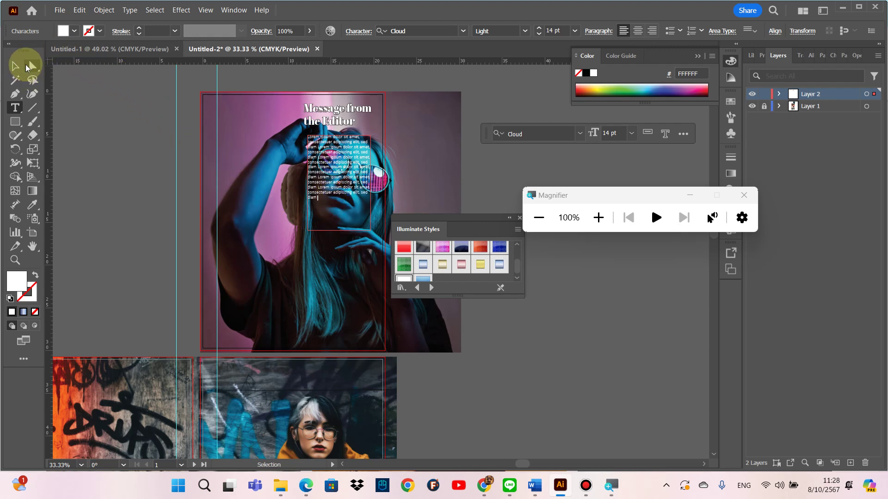
{"action": "left_click", "coordinate": [16, 66]}
Step: Move the body text and the heading to the cover's left side
{"action": "left_click", "coordinate": [166, 161]}
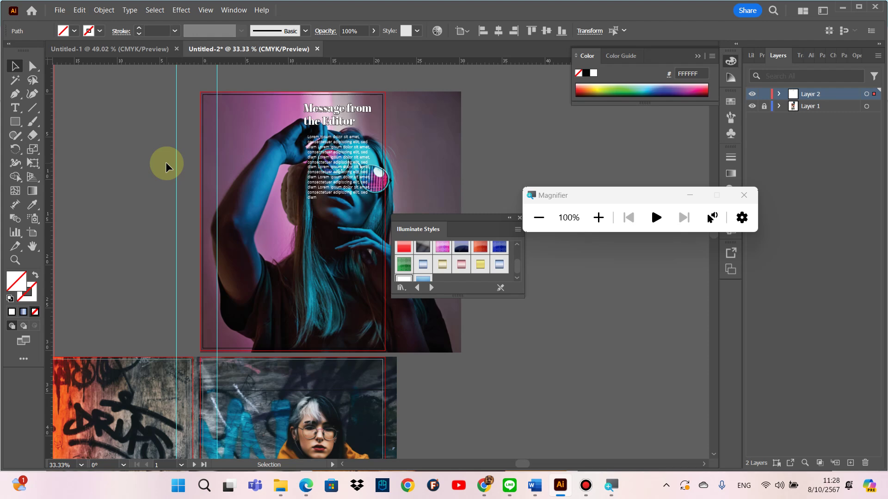
{"action": "left_click_drag", "start_coordinate": [315, 164], "coordinate": [257, 164]}
{"action": "left_click", "coordinate": [279, 159]}
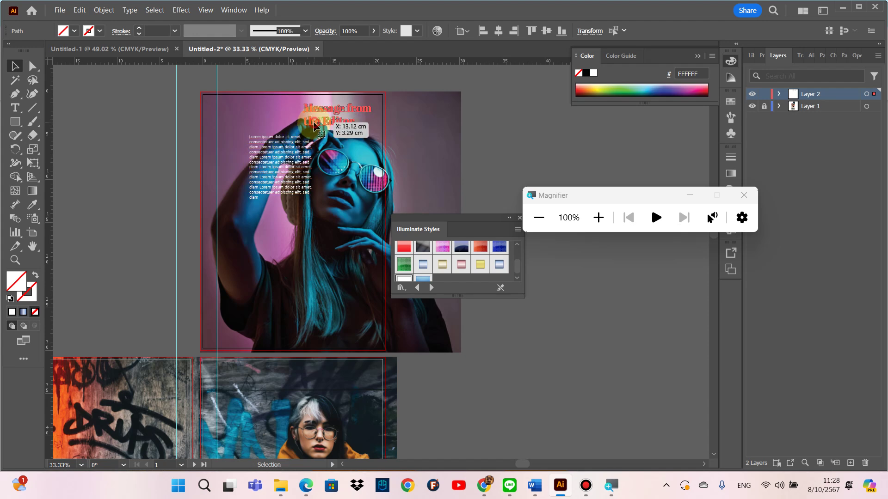
{"action": "left_click", "coordinate": [279, 117]}
{"action": "left_click_drag", "start_coordinate": [322, 122], "coordinate": [269, 119]}
{"action": "left_click", "coordinate": [163, 192]}
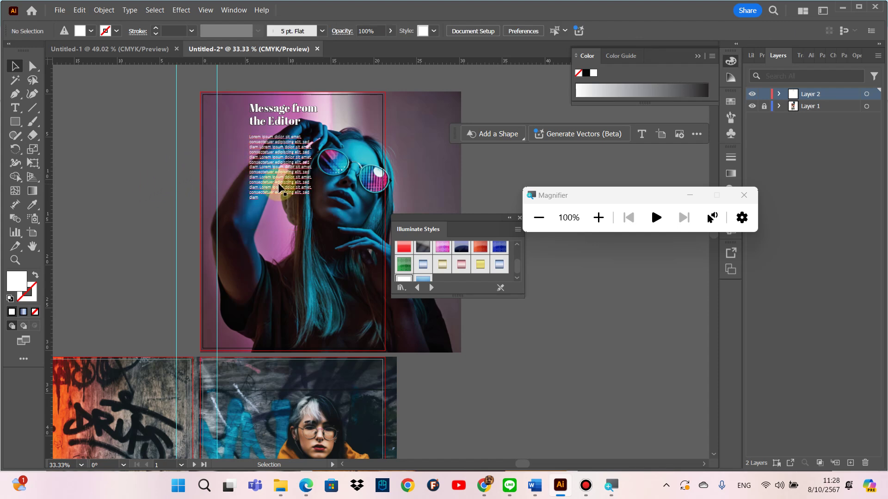
{"action": "left_click", "coordinate": [280, 188]}
{"action": "left_click", "coordinate": [161, 197]}
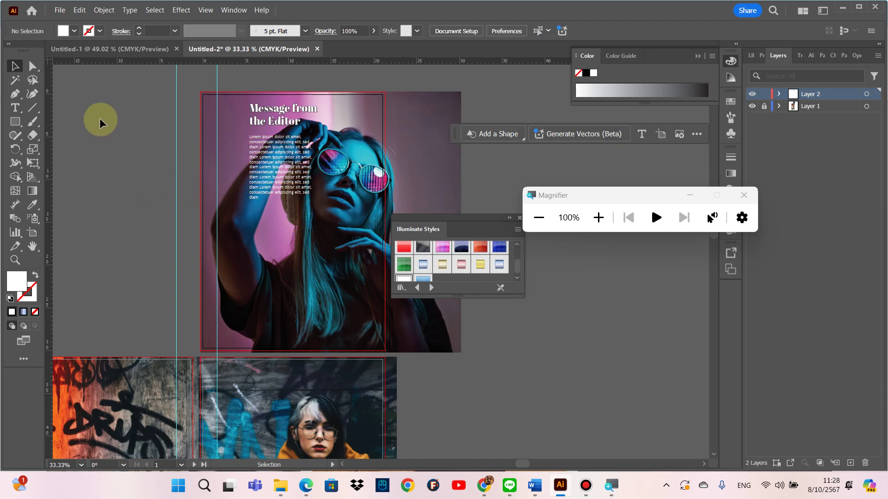
{"action": "left_click", "coordinate": [263, 111]}
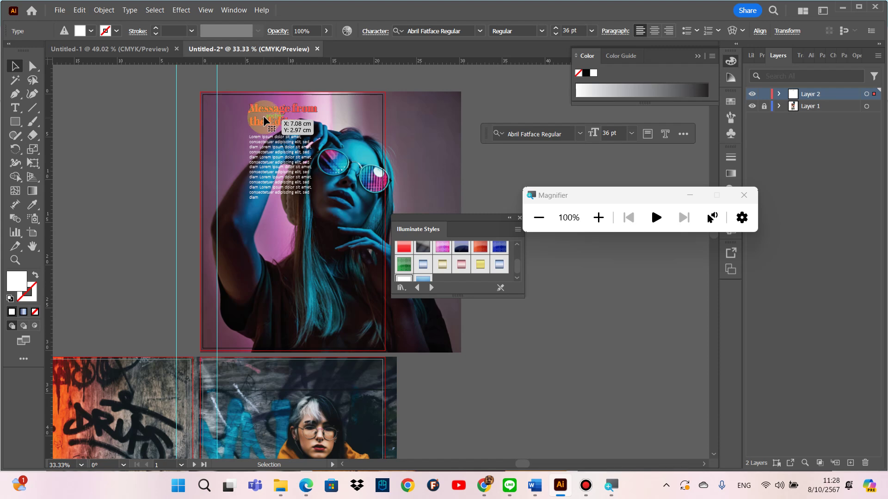
Step: Alt-drag a copy of the 'Message from the Editor' heading down to mid-page
{"action": "left_click_drag", "start_coordinate": [262, 116], "coordinate": [263, 115]}
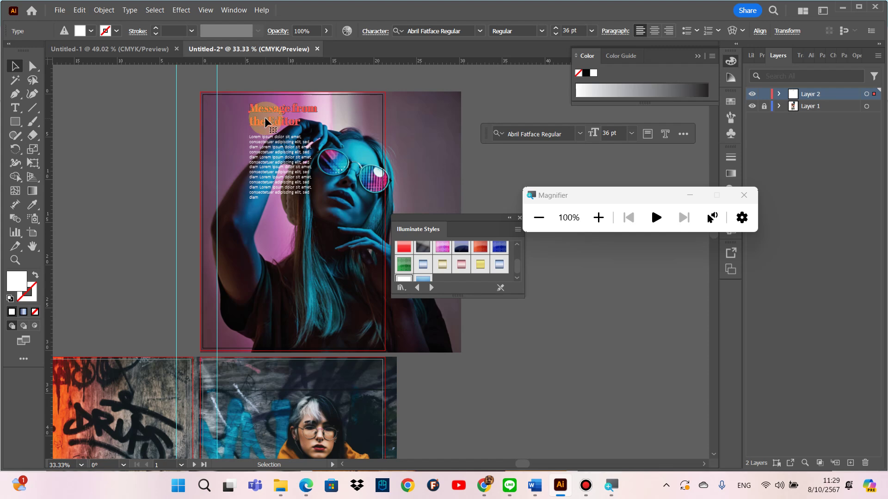
{"action": "left_click_drag", "start_coordinate": [265, 121], "coordinate": [314, 248]}
{"action": "double_click", "coordinate": [309, 241]}
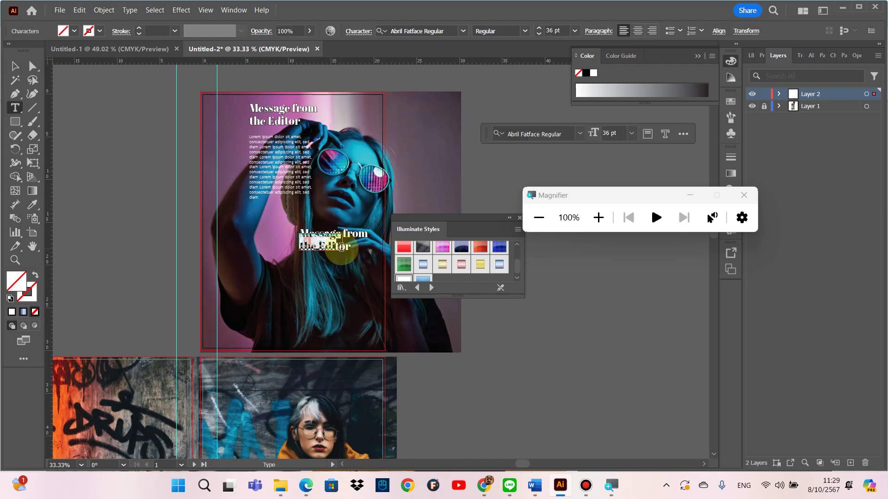
{"action": "left_click_drag", "start_coordinate": [300, 233], "coordinate": [334, 241]}
{"action": "left_click", "coordinate": [333, 242]}
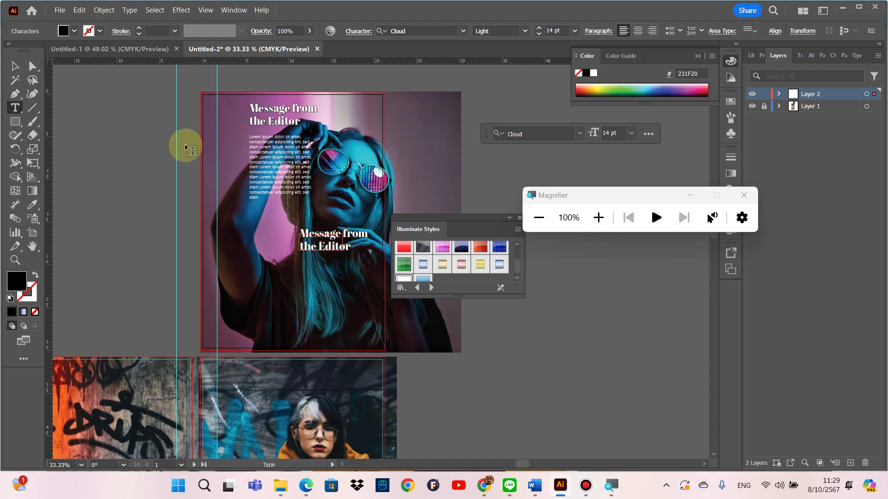
{"action": "left_click", "coordinate": [15, 66]}
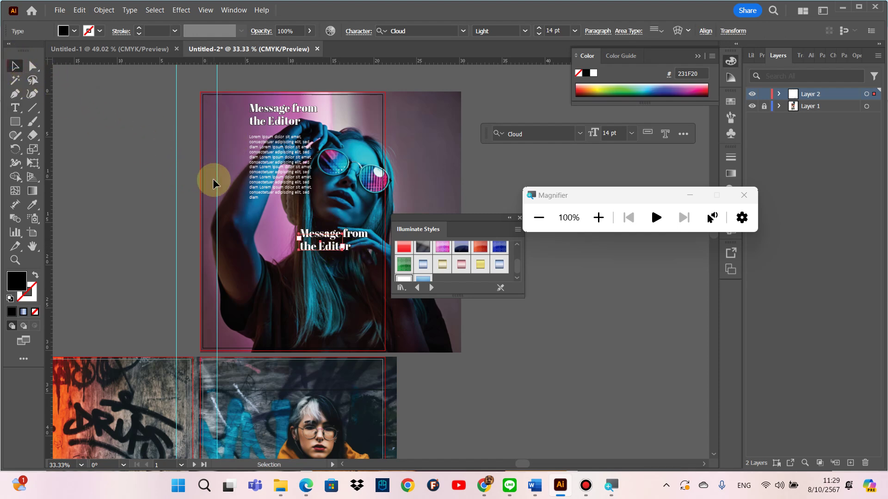
{"action": "left_click_drag", "start_coordinate": [322, 243], "coordinate": [271, 117]}
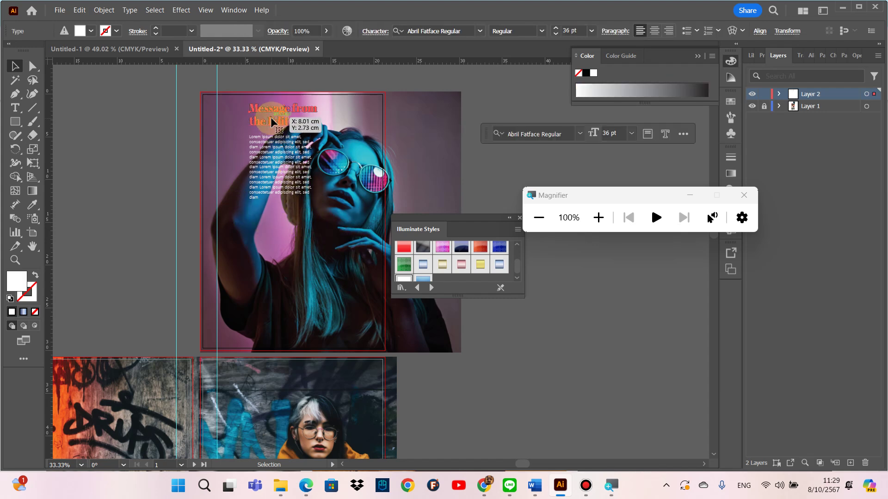
{"action": "key", "text": "alt"}
{"action": "left_click_drag", "start_coordinate": [273, 121], "coordinate": [292, 235]}
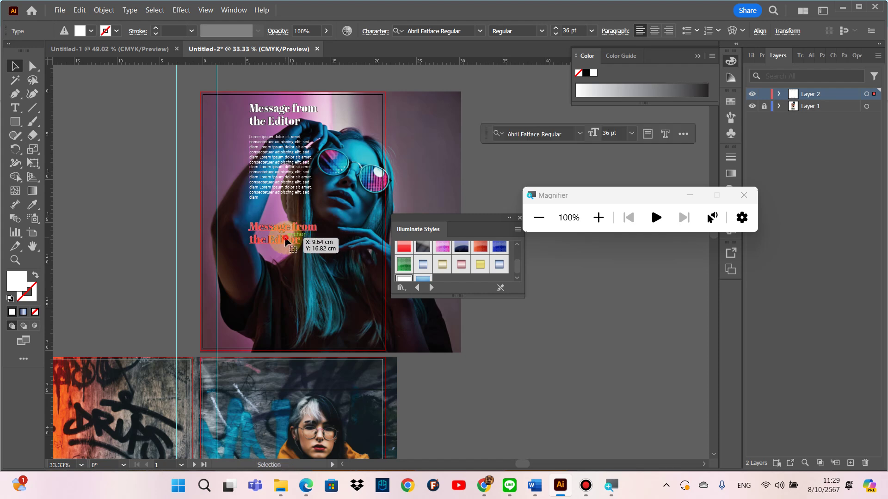
Step: Replace the copied heading's text with 'Table of Contents'
{"action": "triple_click", "coordinate": [285, 237]}
{"action": "left_click", "coordinate": [293, 240]}
{"action": "left_click_drag", "start_coordinate": [292, 239], "coordinate": [241, 225]}
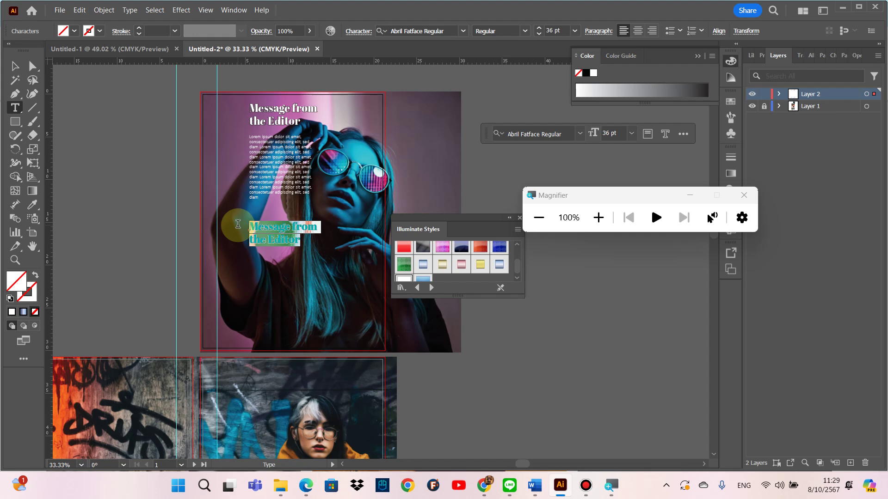
{"action": "key", "text": "Caps_Lock"}
{"action": "type", "text": "T"}
{"action": "key", "text": "Caps_Lock"}
{"action": "type", "text": "abl"}
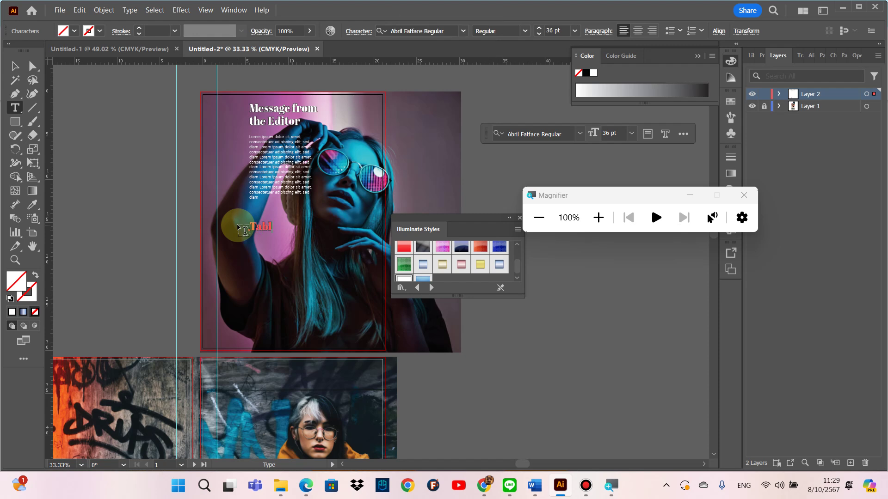
{"action": "type", "text": "e of"}
{"action": "key", "text": "Caps_Lock"}
{"action": "type", "text": " C"}
{"action": "key", "text": "Caps_Lock"}
{"action": "type", "text": "o n"}
{"action": "key", "text": "BackSpace"}
{"action": "key", "text": "BackSpace"}
{"action": "type", "text": "ntents"}
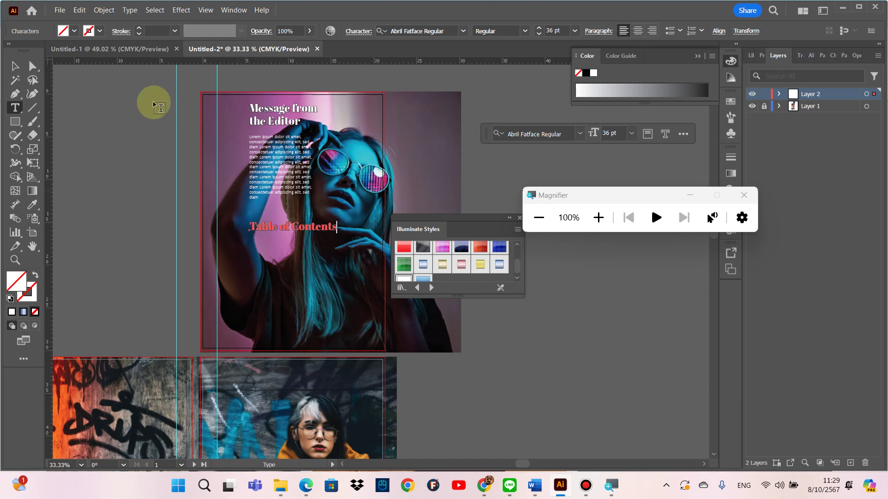
Step: Exit text editing and shift the Table of Contents heading to the right
{"action": "left_click", "coordinate": [16, 66]}
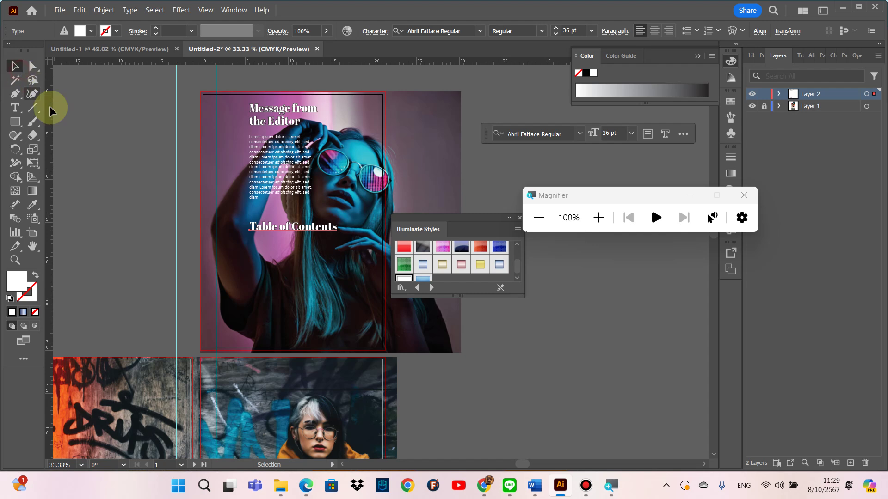
{"action": "left_click", "coordinate": [86, 164]}
{"action": "left_click_drag", "start_coordinate": [248, 222], "coordinate": [293, 229]}
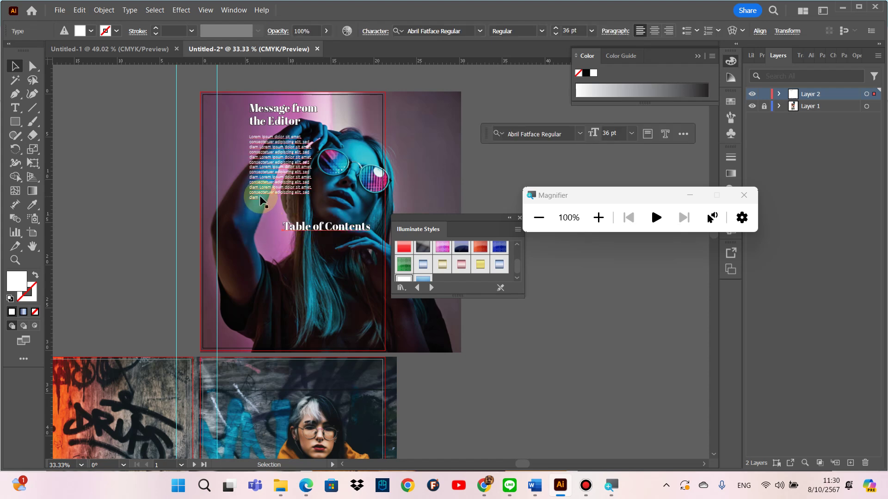
Step: Select the editor's heading and body text box together and drag them left
{"action": "left_click", "coordinate": [258, 172]}
{"action": "left_click", "coordinate": [270, 122], "text": "shift"}
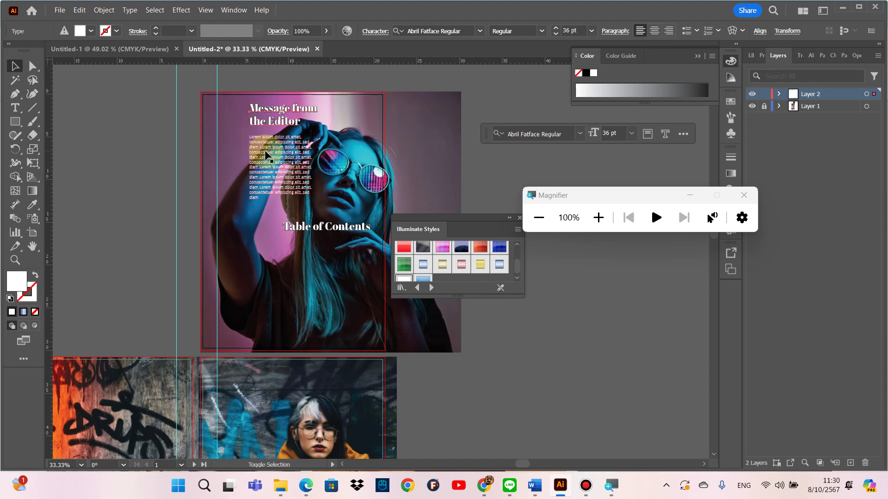
{"action": "left_click", "coordinate": [265, 144], "text": "shift"}
{"action": "left_click", "coordinate": [257, 118], "text": "shift"}
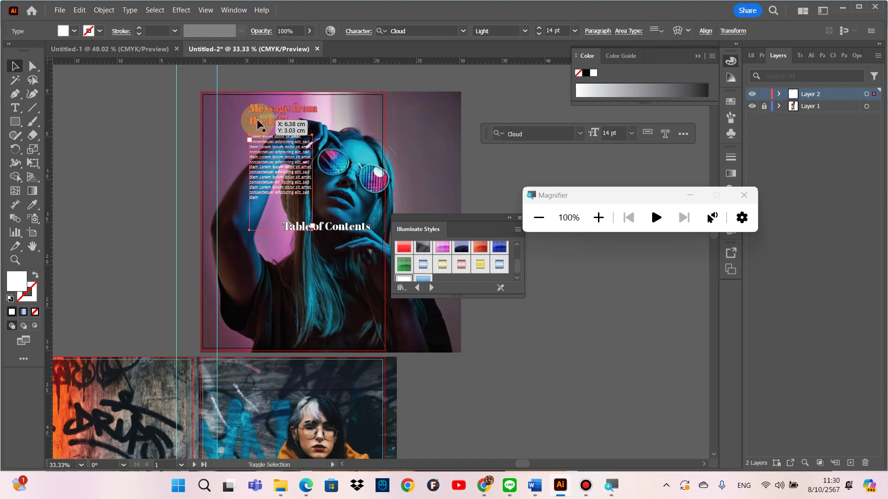
{"action": "left_click", "coordinate": [256, 121]}
{"action": "left_click", "coordinate": [270, 136], "text": "shift"}
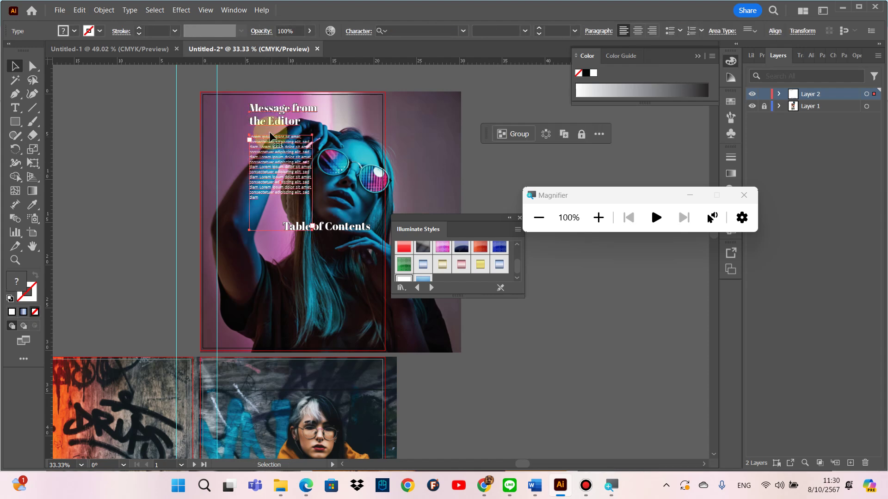
{"action": "left_click_drag", "start_coordinate": [271, 159], "coordinate": [254, 160]}
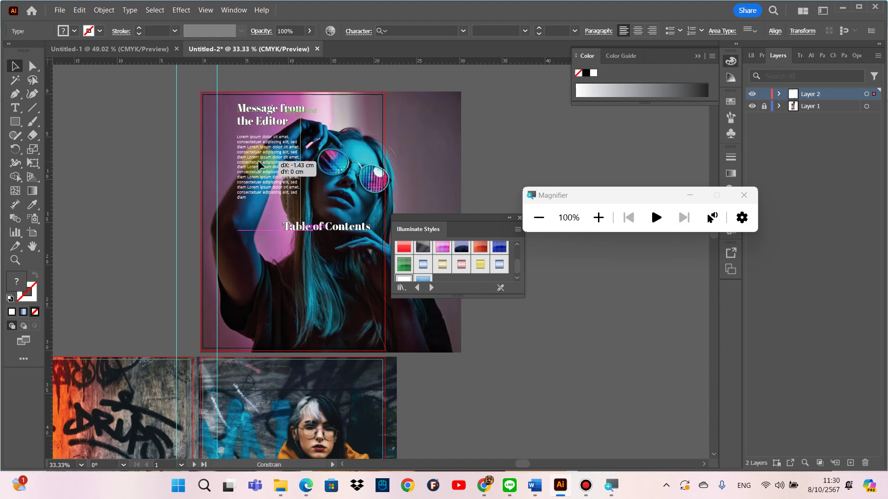
{"action": "left_click_drag", "start_coordinate": [254, 160], "coordinate": [254, 160]}
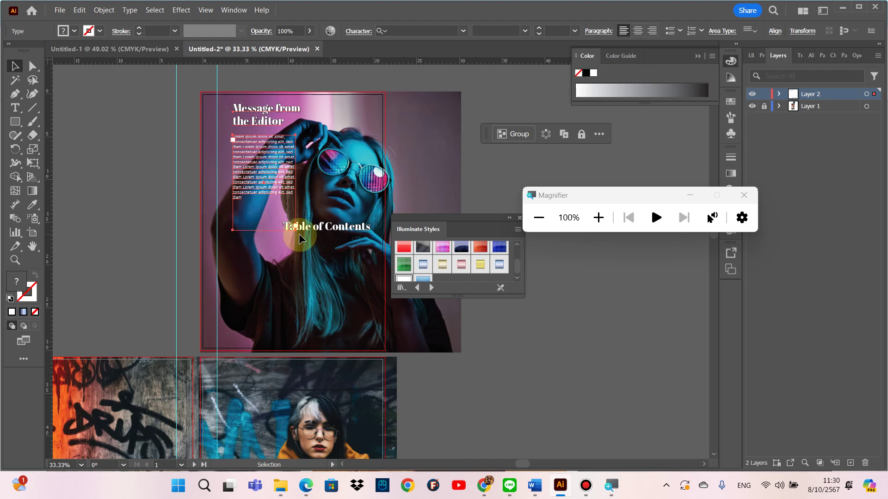
Step: Deselect, then select the Table of Contents heading and the editor's body text box
{"action": "left_click", "coordinate": [170, 234]}
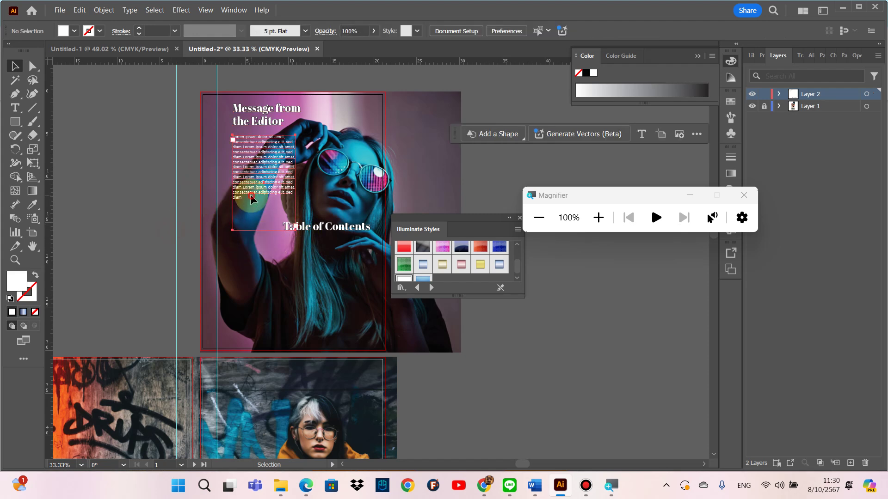
{"action": "left_click", "coordinate": [308, 228]}
{"action": "left_click", "coordinate": [314, 228]}
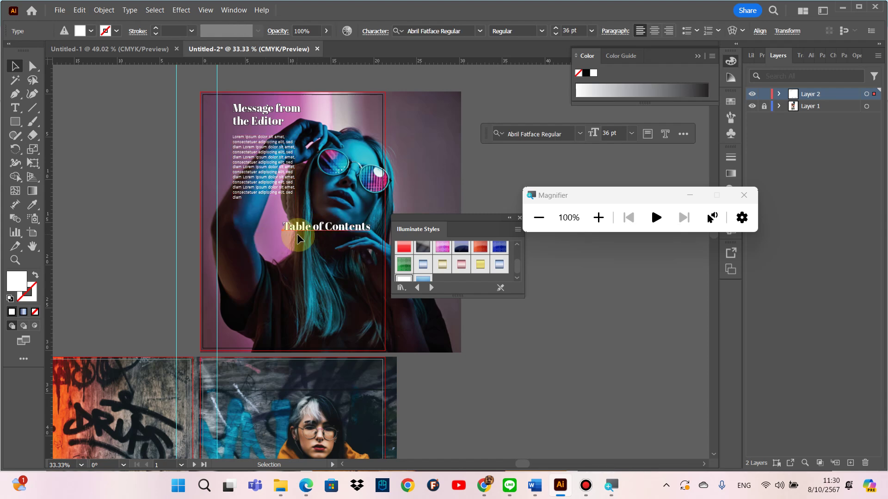
{"action": "left_click", "coordinate": [271, 192]}
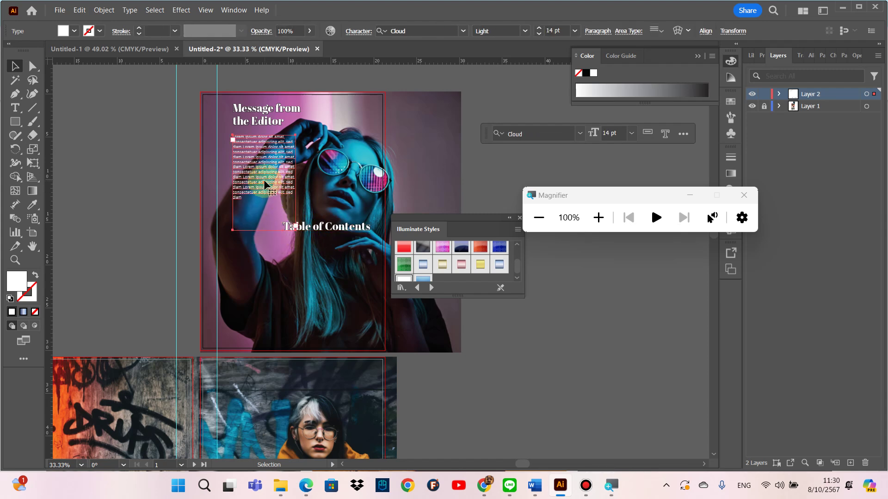
Step: Copy the body text below the heading and trim it to one 'Lorem ipsum dolor sit' entry numbered 1
{"action": "mouse_move", "coordinate": [267, 184]}
{"action": "left_mouse_down"}
{"action": "mouse_move", "coordinate": [327, 300]}
{"action": "mouse_move", "coordinate": [293, 250]}
{"action": "left_mouse_up"}
{"action": "key", "text": "super+space"}
{"action": "key", "text": "t"}
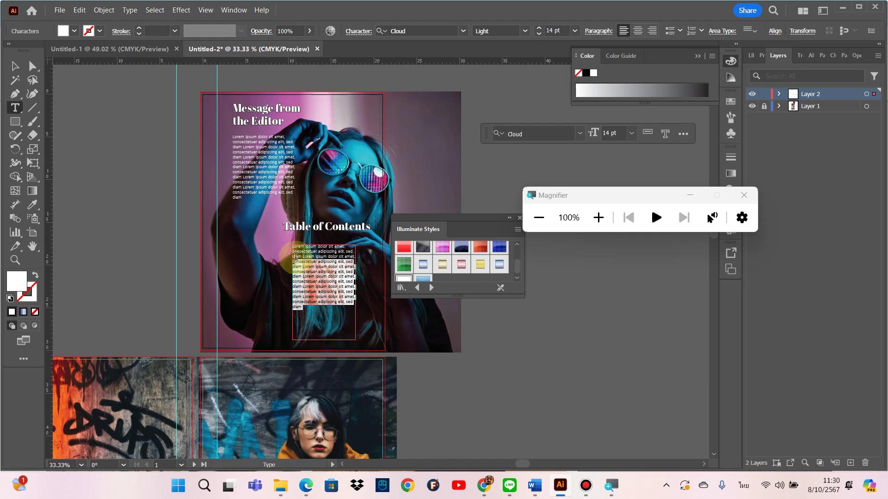
{"action": "key", "text": "BackSpace"}
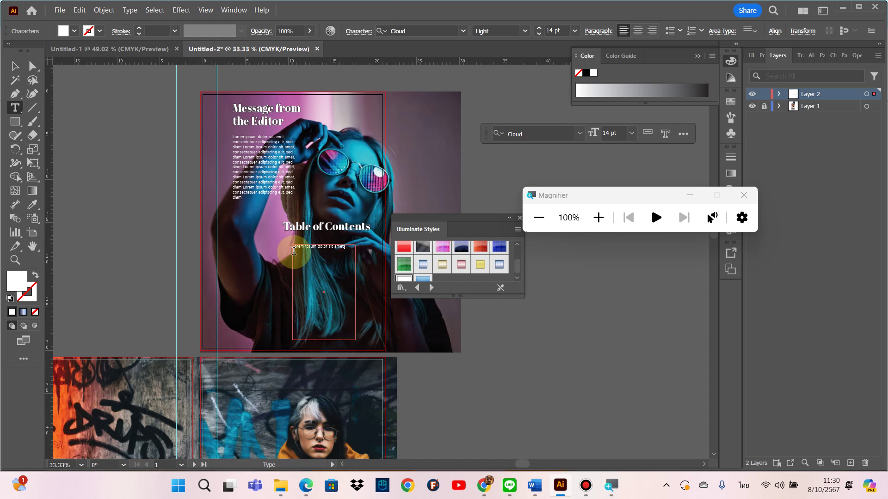
{"action": "key", "text": "BackSpace"}
{"action": "key", "text": "BackSpace"}
{"action": "key", "text": "BackSpace"}
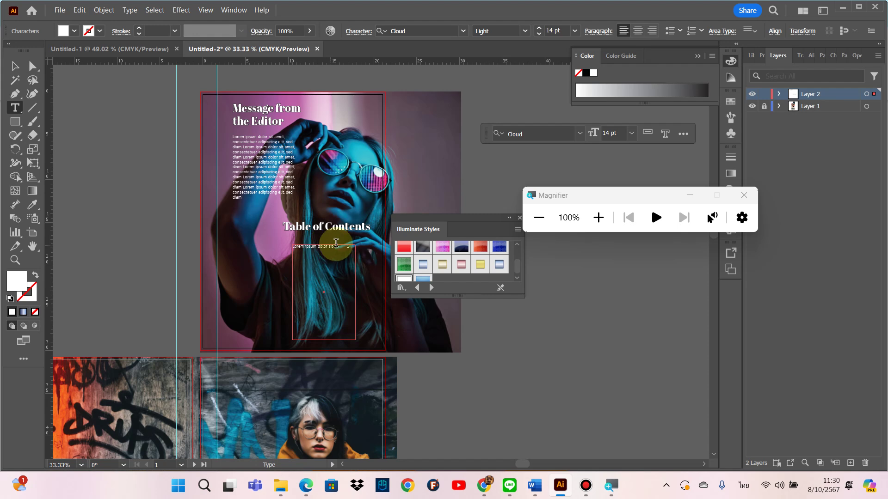
{"action": "mouse_move", "coordinate": [335, 246]}
{"action": "left_mouse_down"}
{"action": "mouse_move", "coordinate": [305, 246]}
{"action": "mouse_move", "coordinate": [331, 248]}
{"action": "left_mouse_up"}
{"action": "key", "text": "ctrl+c"}
{"action": "left_click", "coordinate": [344, 272]}
{"action": "key", "text": "Return"}
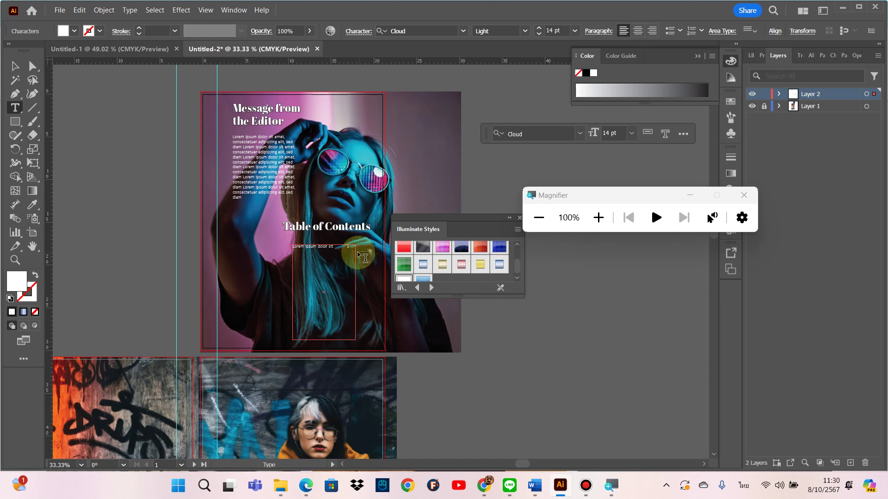
{"action": "key", "text": "BackSpace"}
{"action": "key", "text": "Tab"}
Step: Paste entry lines two to four with tabbed page numbers
{"action": "key", "text": "ctrl"}
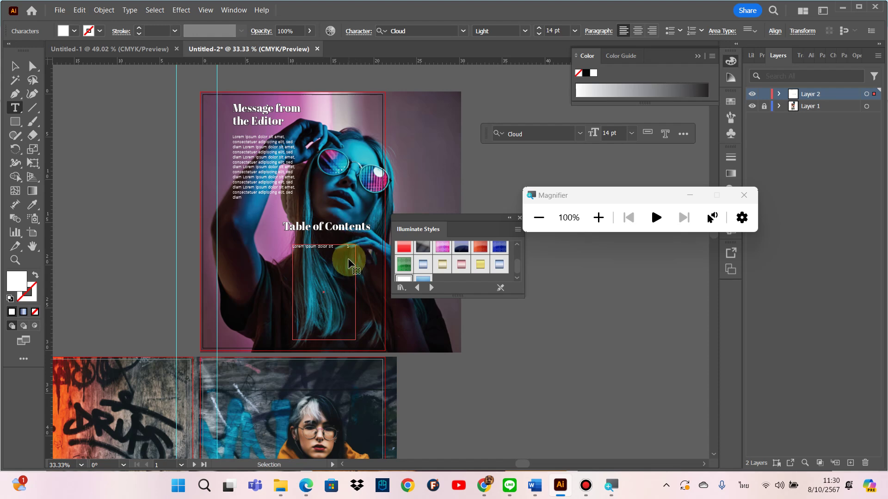
{"action": "key", "text": "ctrl+v"}
{"action": "key", "text": "Tab"}
{"action": "type", "text": "4"}
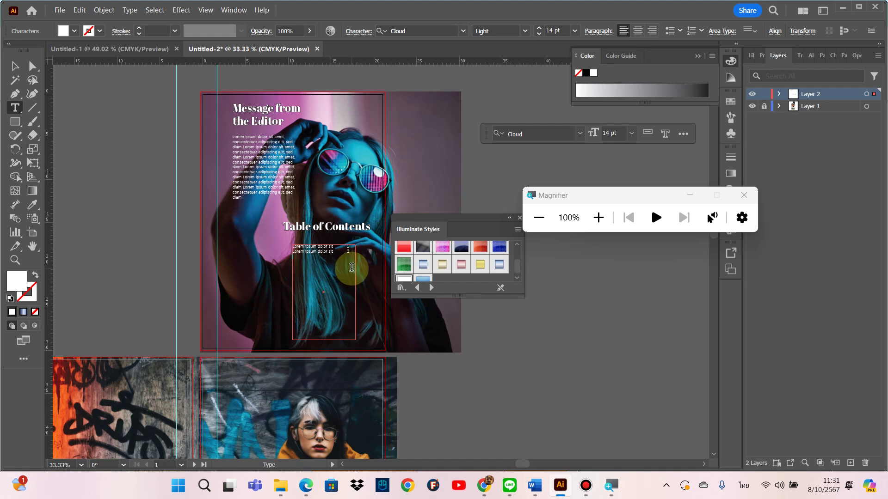
{"action": "key", "text": "ctrl+v"}
{"action": "key", "text": "Tab"}
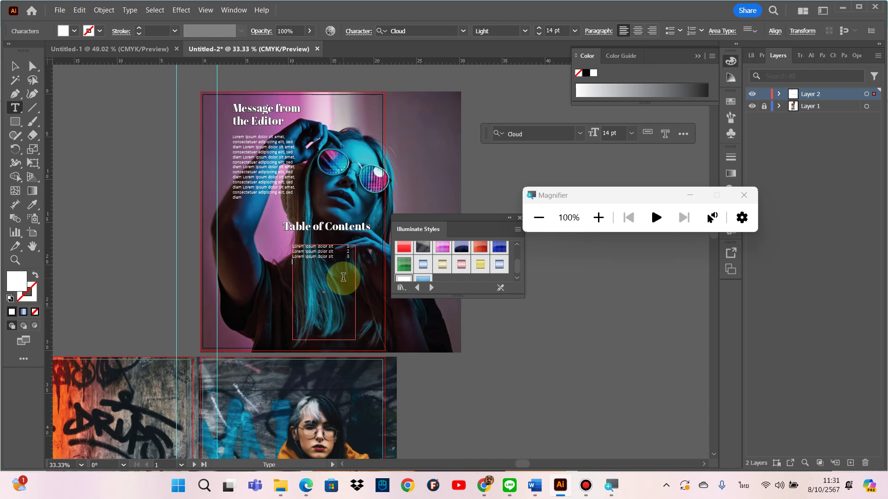
{"action": "key", "text": "ctrl+v"}
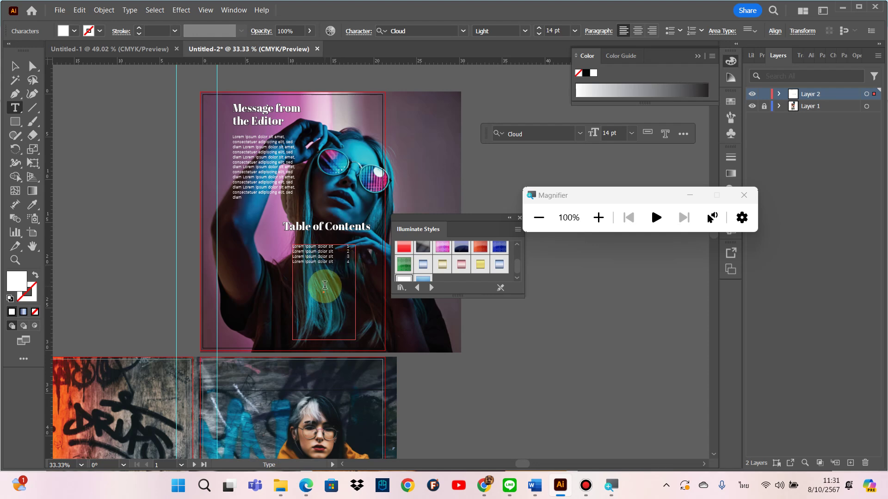
Step: Paste entry lines five to eight with their page numbers, up to 8
{"action": "key", "text": "ctrl"}
{"action": "key", "text": "ctrl+v"}
{"action": "type", "text": "5"}
{"action": "key", "text": "ctrl+v"}
{"action": "key", "text": "ctrl"}
{"action": "key", "text": "ctrl+v"}
{"action": "type", "text": "8"}
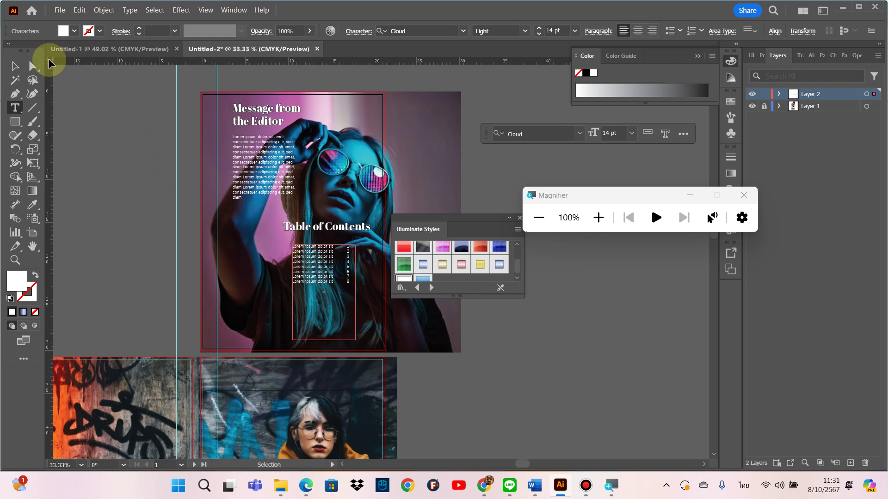
{"action": "left_click", "coordinate": [14, 65]}
Step: Nudge the Table of Contents heading down closer to the list
{"action": "left_click", "coordinate": [73, 129]}
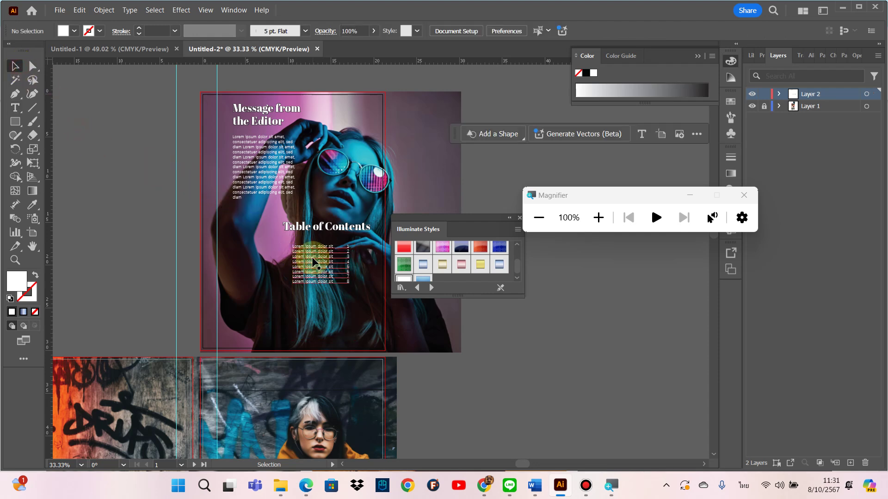
{"action": "left_click_drag", "start_coordinate": [309, 227], "coordinate": [319, 238]}
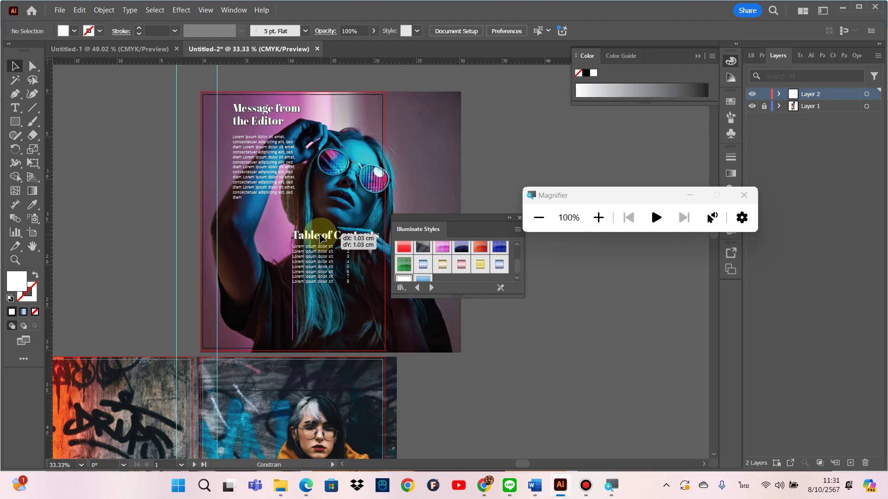
{"action": "left_click_drag", "start_coordinate": [318, 238], "coordinate": [318, 239]}
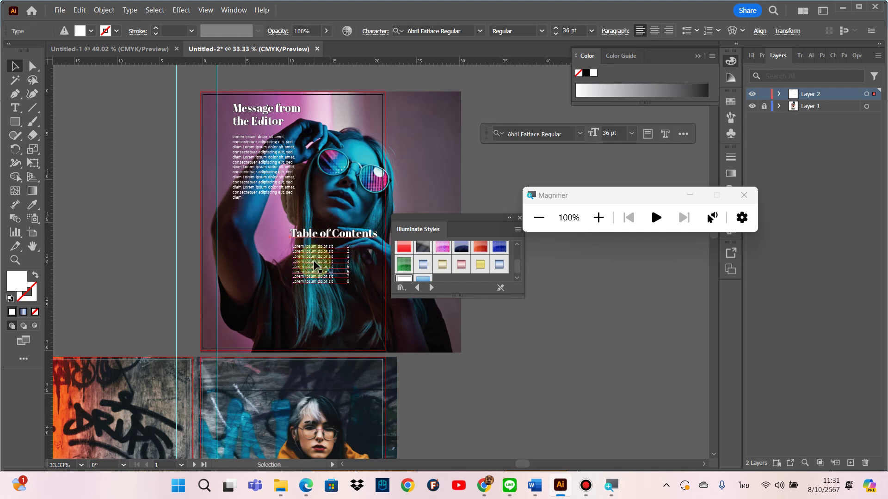
Step: Widen the contents list text frame with Free Transform
{"action": "left_click", "coordinate": [312, 259]}
{"action": "left_click_drag", "start_coordinate": [353, 268], "coordinate": [359, 298]}
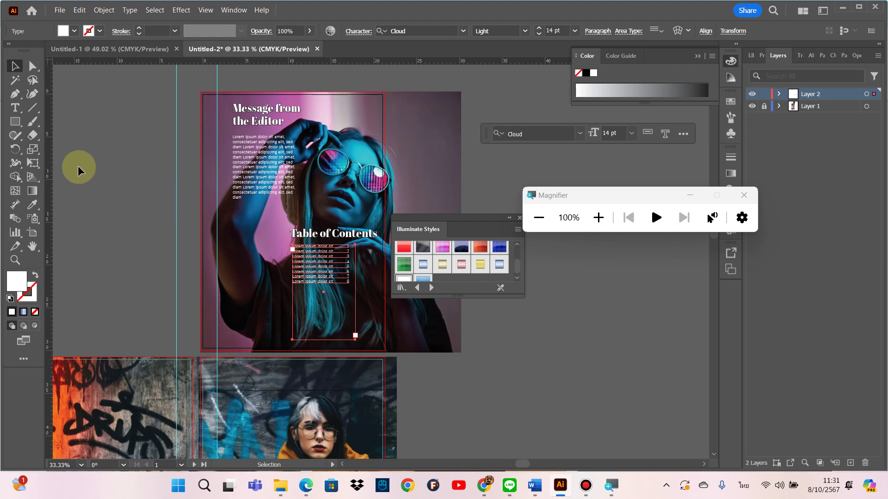
{"action": "left_click", "coordinate": [33, 162]}
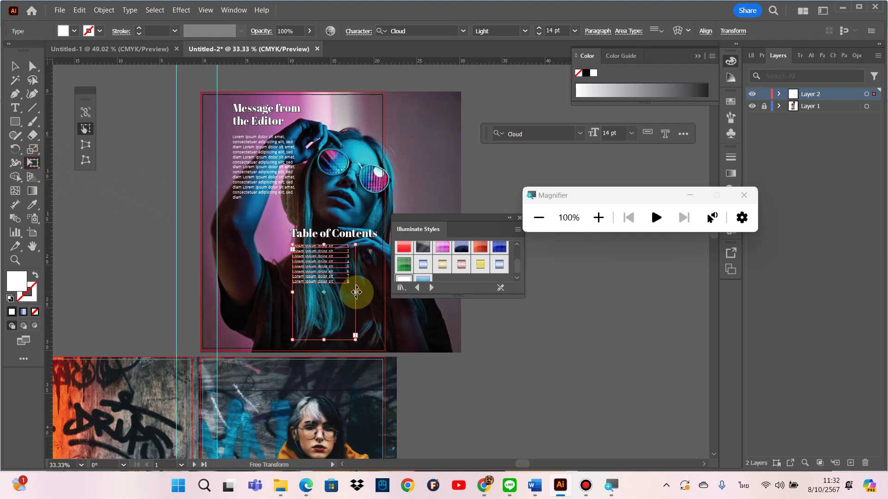
{"action": "left_click_drag", "start_coordinate": [355, 292], "coordinate": [386, 292]}
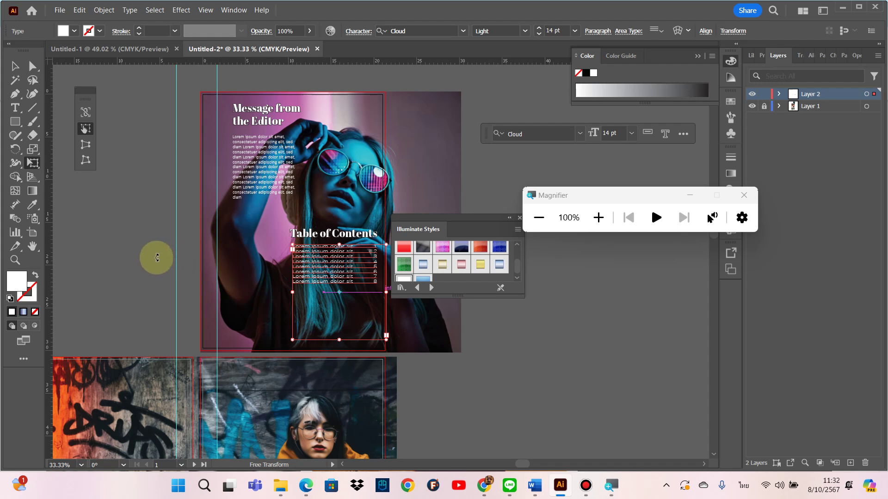
{"action": "left_click", "coordinate": [16, 70]}
{"action": "left_click", "coordinate": [117, 216]}
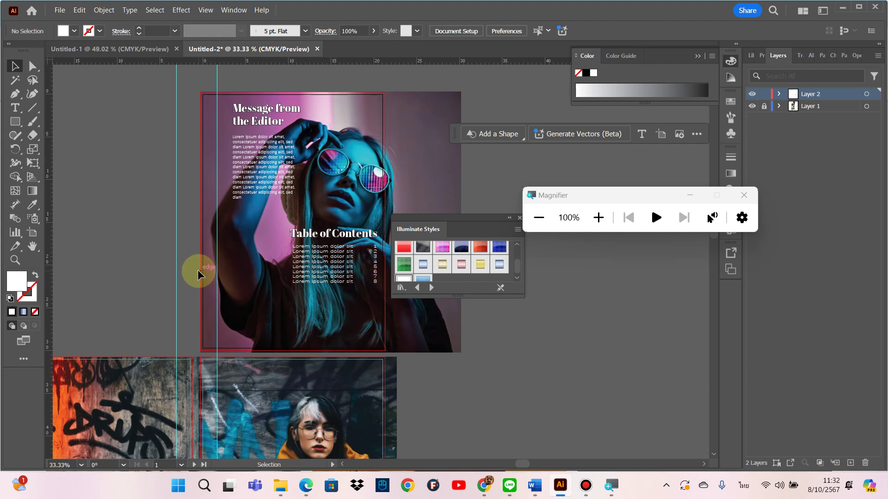
Step: Move the Table of Contents heading and list together lower on the page
{"action": "left_click", "coordinate": [316, 235]}
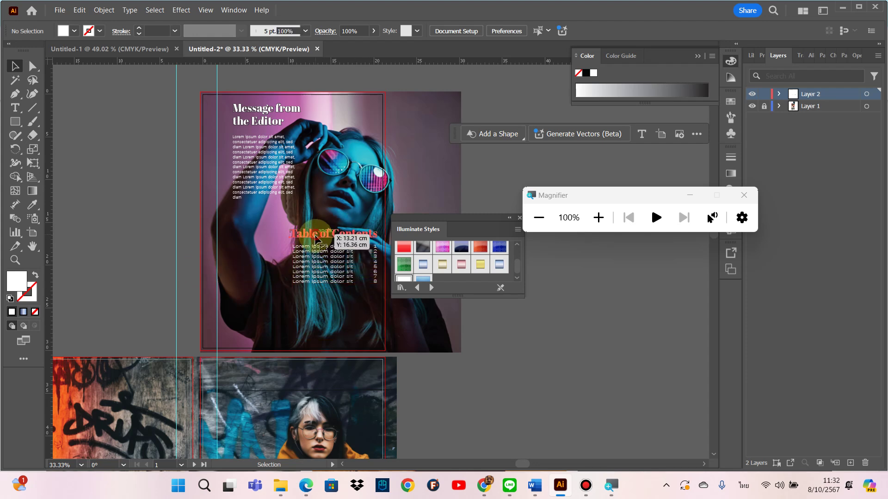
{"action": "left_click_drag", "start_coordinate": [316, 260], "coordinate": [322, 299]}
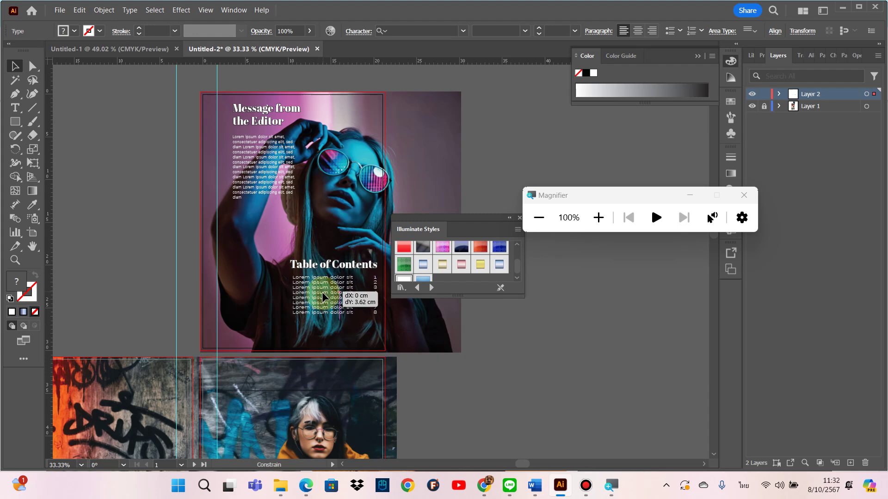
{"action": "left_click_drag", "start_coordinate": [322, 298], "coordinate": [325, 315]}
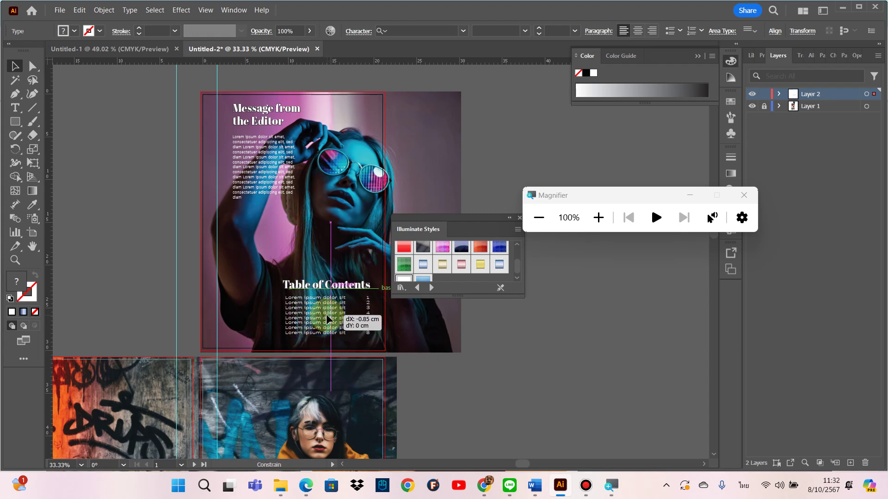
{"action": "left_click", "coordinate": [163, 273]}
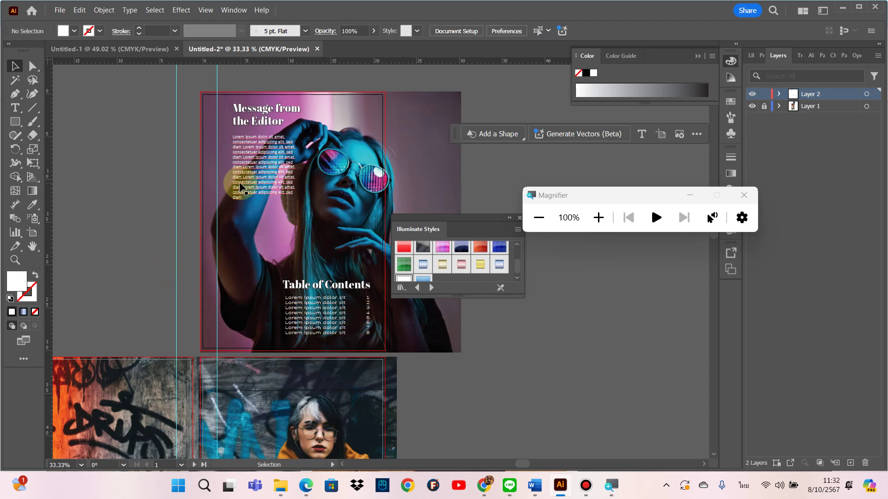
{"action": "scroll", "coordinate": [168, 217], "scroll_direction": "down", "scroll_amount": 5}
Step: Alt-drag a copy of the Table of Contents title to the graffiti page's top-left
{"action": "scroll", "coordinate": [168, 216], "scroll_direction": "down", "scroll_amount": 3}
{"action": "scroll", "coordinate": [157, 236], "scroll_direction": "down", "scroll_amount": 2}
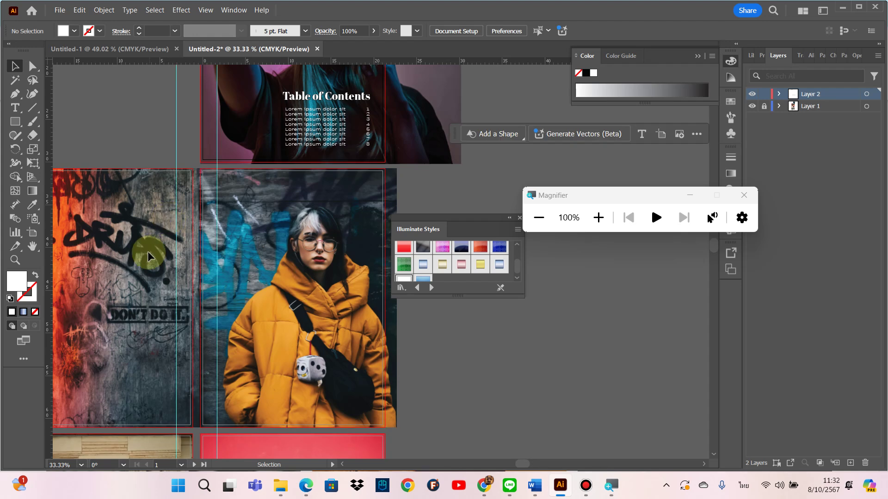
{"action": "scroll", "coordinate": [153, 212], "scroll_direction": "left", "scroll_amount": 5}
{"action": "scroll", "coordinate": [157, 169], "scroll_direction": "down", "scroll_amount": 1}
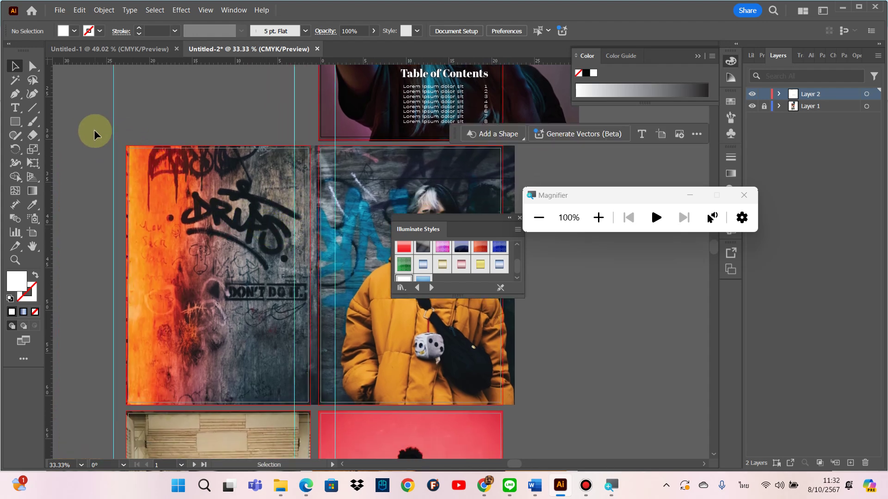
{"action": "scroll", "coordinate": [259, 134], "scroll_direction": "up", "scroll_amount": 3}
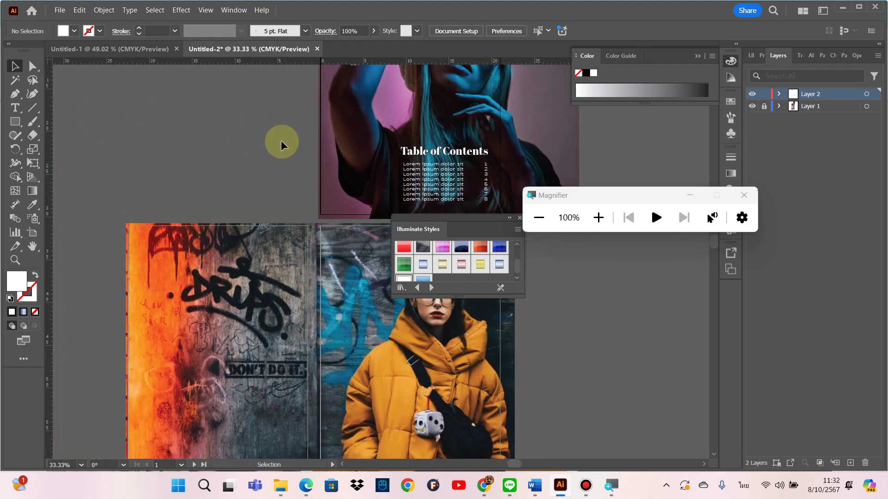
{"action": "left_click", "coordinate": [409, 152]}
{"action": "left_click_drag", "start_coordinate": [410, 154], "coordinate": [176, 255], "text": "alt"}
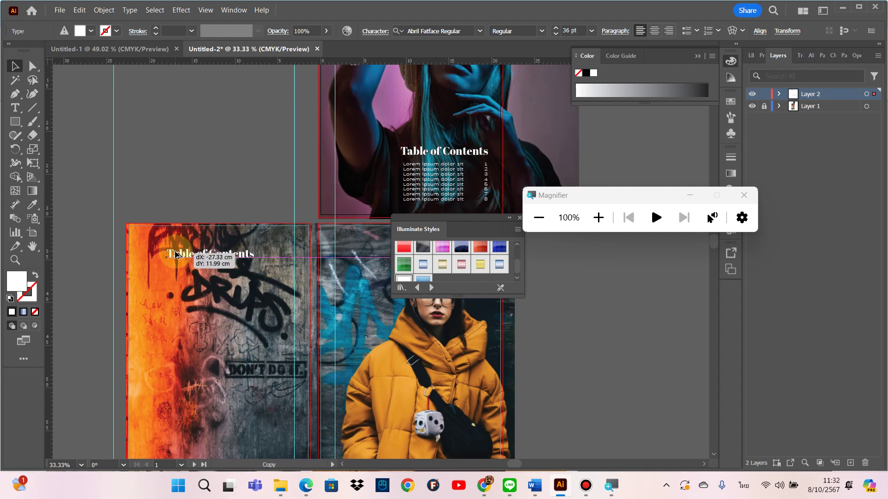
{"action": "left_click_drag", "start_coordinate": [213, 261], "coordinate": [199, 253]}
Step: Replace the copied title's text with 'Street Fashion'
{"action": "double_click", "coordinate": [204, 250]}
{"action": "triple_click", "coordinate": [204, 249]}
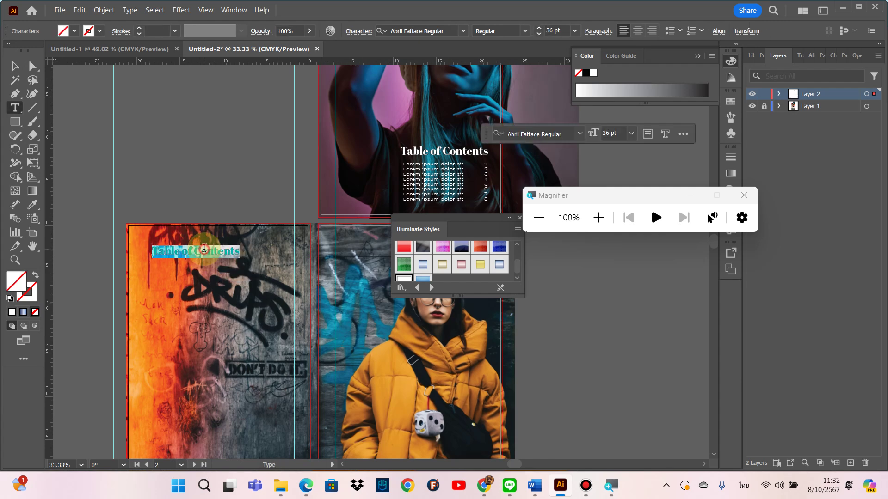
{"action": "key", "text": "Caps_Lock"}
{"action": "type", "text": "ก"}
{"action": "key", "text": "Caps_Lock"}
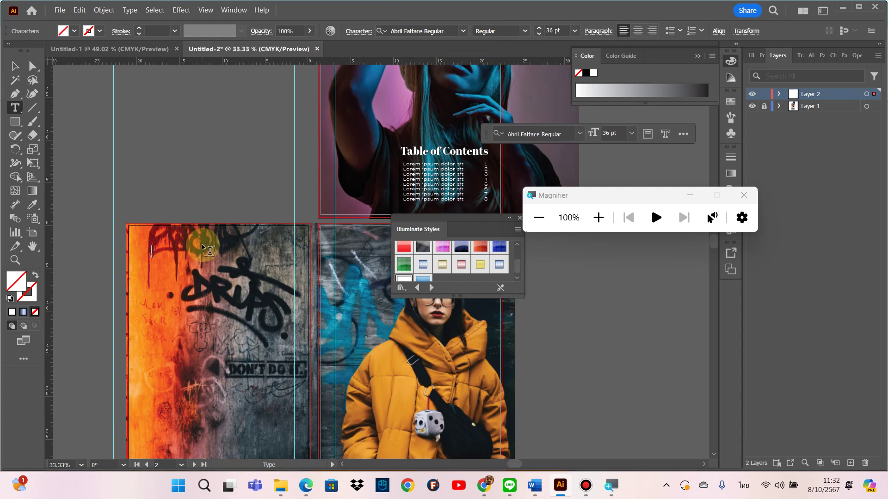
{"action": "type", "text": "ไปรษณ"}
{"action": "key", "text": "BackSpace"}
{"action": "key", "text": "BackSpace"}
{"action": "key", "text": "BackSpace"}
{"action": "key", "text": "BackSpace"}
{"action": "key", "text": "BackSpace"}
{"action": "key", "text": "BackSpace"}
{"action": "key", "text": "grave"}
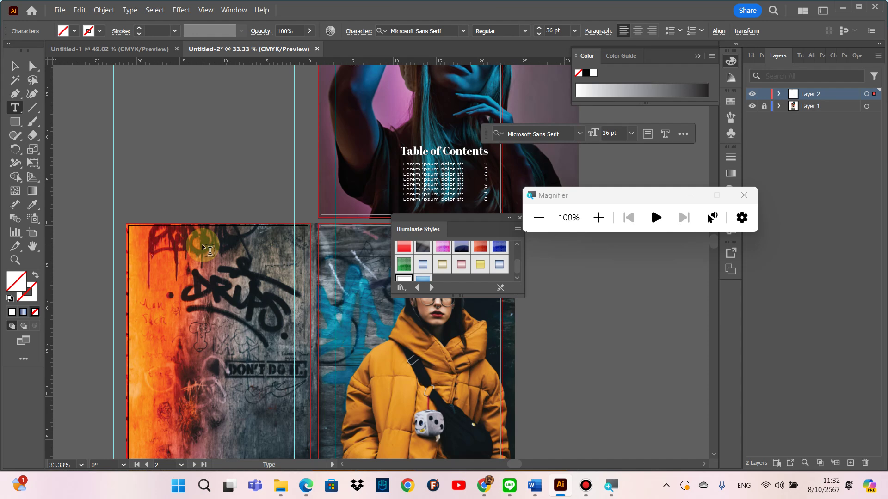
{"action": "type", "text": "W"}
{"action": "key", "text": "Caps_Lock"}
{"action": "type", "text": "ow"}
{"action": "type", "text": "!"}
{"action": "key", "text": "BackSpace"}
{"action": "key", "text": "BackSpace"}
{"action": "key", "text": "BackSpace"}
{"action": "key", "text": "BackSpace"}
{"action": "key", "text": "Caps_Lock"}
{"action": "type", "text": "W"}
{"action": "key", "text": "Caps_Lock"}
{"action": "type", "text": "inrwe"}
{"action": "key", "text": "BackSpace"}
{"action": "key", "text": "BackSpace"}
{"action": "key", "text": "BackSpace"}
{"action": "key", "text": "BackSpace"}
{"action": "key", "text": "BackSpace"}
{"action": "key", "text": "BackSpace"}
{"action": "key", "text": "Caps_Lock"}
{"action": "type", "text": "S"}
{"action": "key", "text": "Caps_Lock"}
{"action": "type", "text": "treet"}
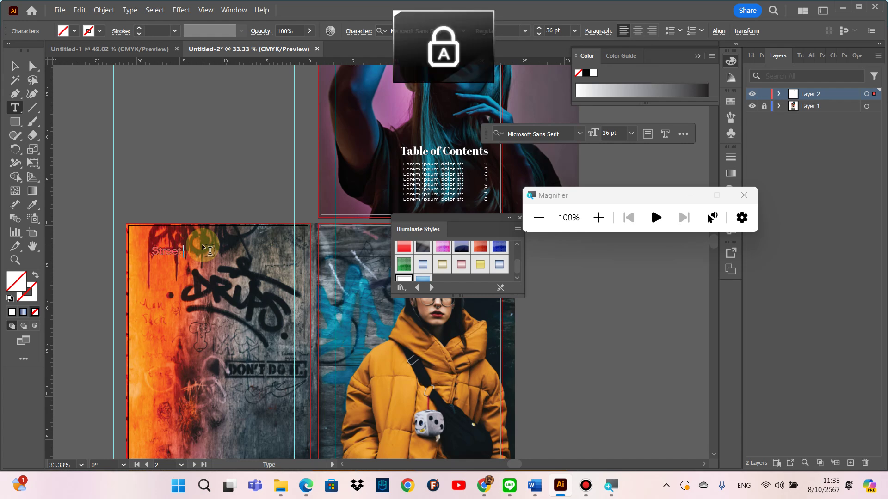
{"action": "type", "text": " Fas"}
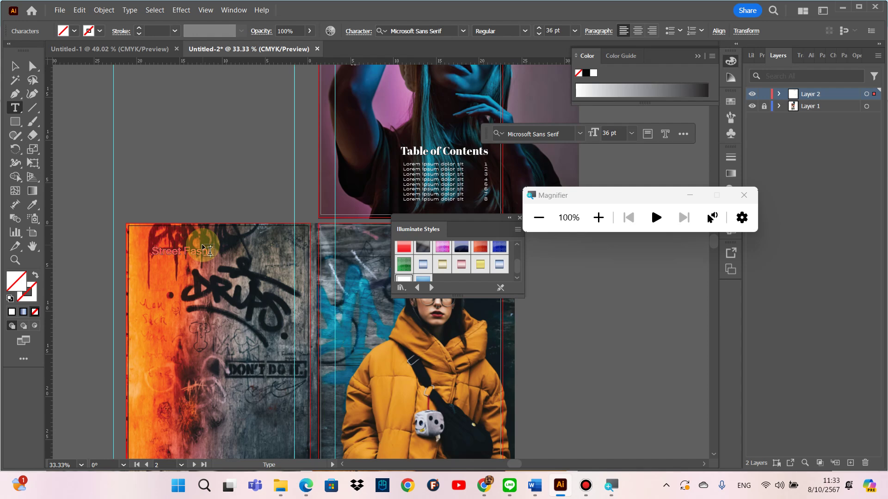
{"action": "type", "text": "hion"}
{"action": "key", "text": "ctrl+shift+Left"}
{"action": "key", "text": "ctrl+shift+Left"}
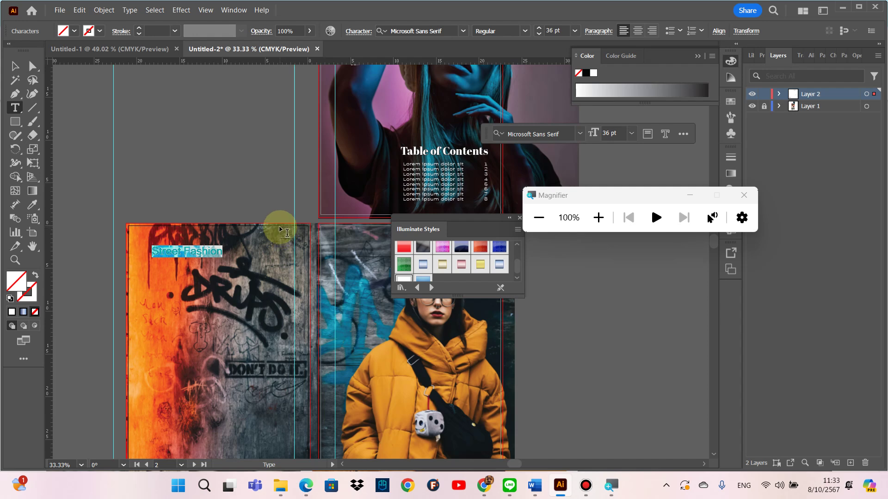
{"action": "key", "text": "BackSpace"}
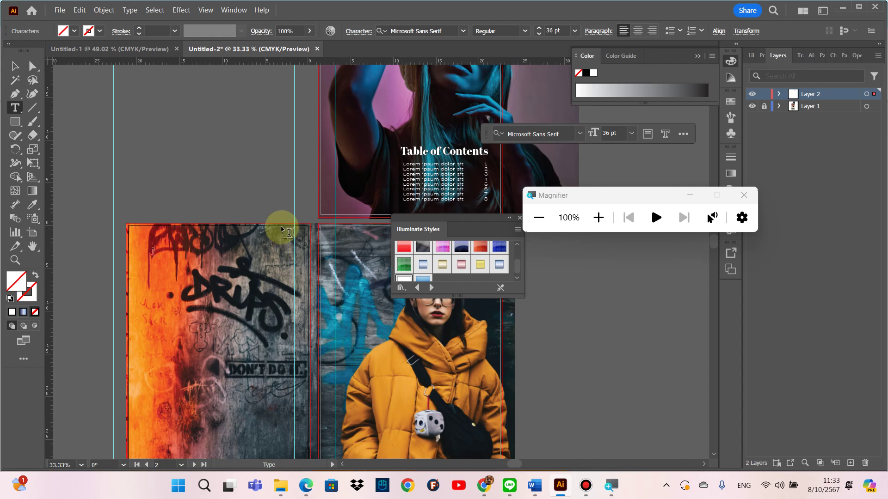
{"action": "key", "text": "ctrl+z"}
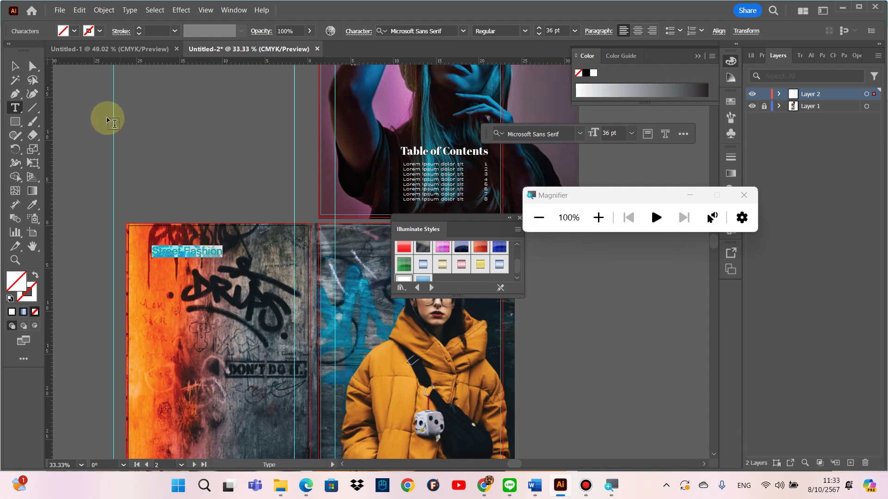
Step: Match Street Fashion's style to the Table of Contents title using the Eyedropper
{"action": "left_click", "coordinate": [14, 65]}
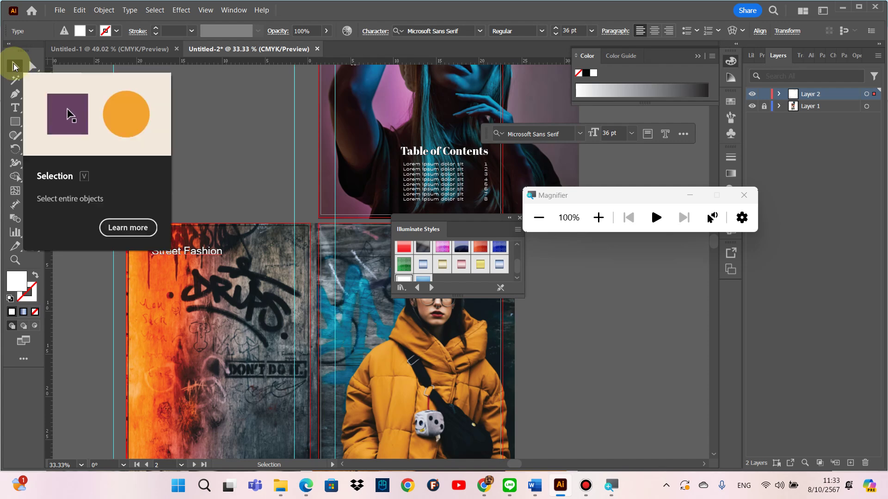
{"action": "left_click", "coordinate": [14, 67]}
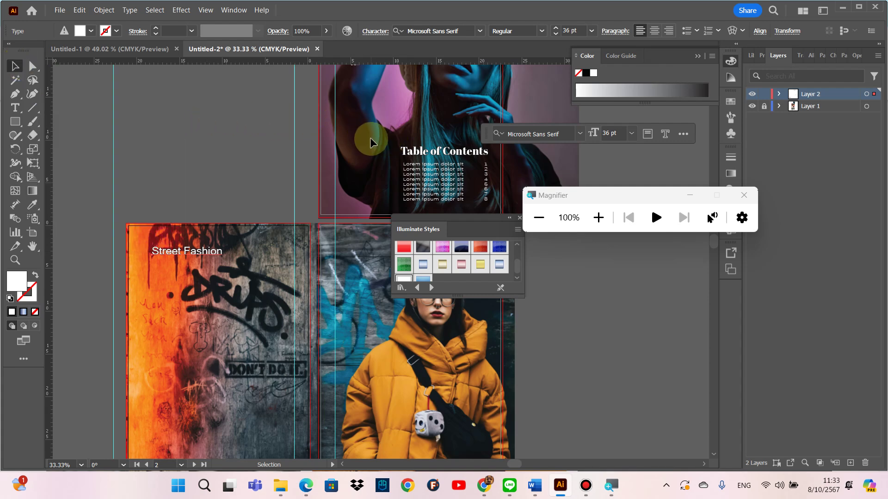
{"action": "left_click", "coordinate": [32, 204]}
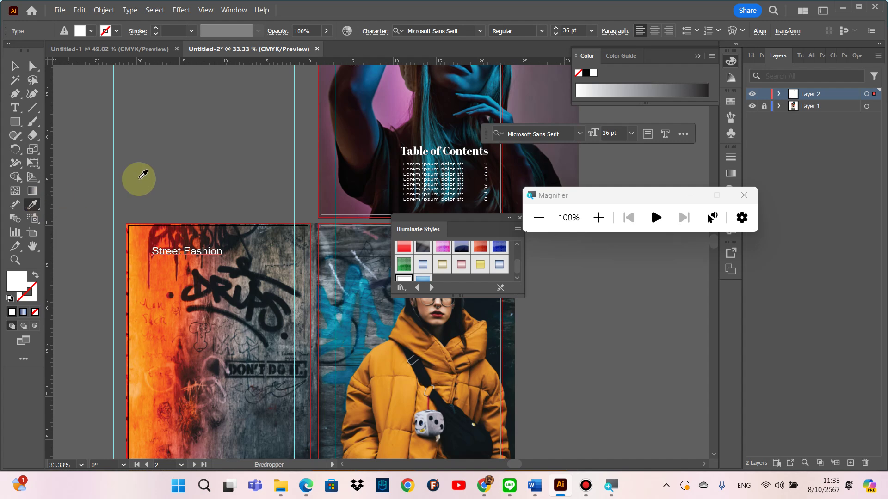
{"action": "left_click", "coordinate": [413, 148]}
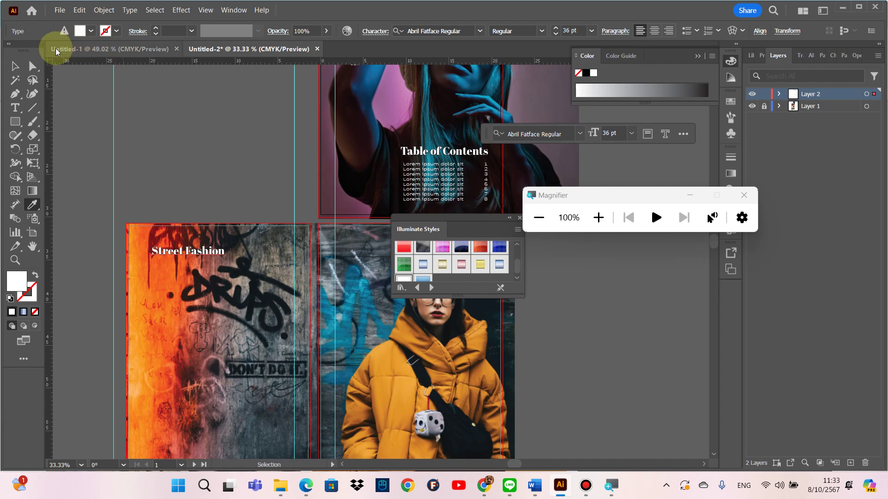
{"action": "left_click", "coordinate": [15, 66]}
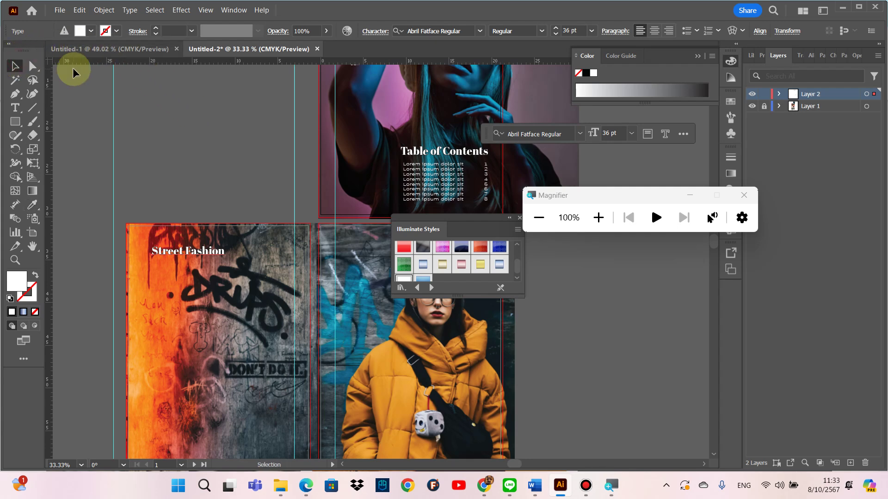
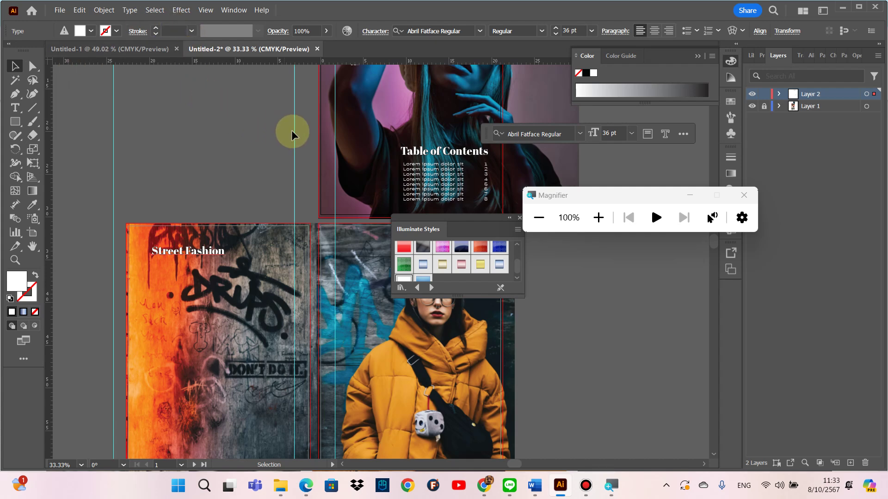
Step: Nudge the lorem text frame on the top page slightly
{"action": "scroll", "coordinate": [258, 134], "scroll_direction": "up", "scroll_amount": 2}
{"action": "scroll", "coordinate": [258, 134], "scroll_direction": "up", "scroll_amount": 2}
{"action": "left_click", "coordinate": [373, 107]}
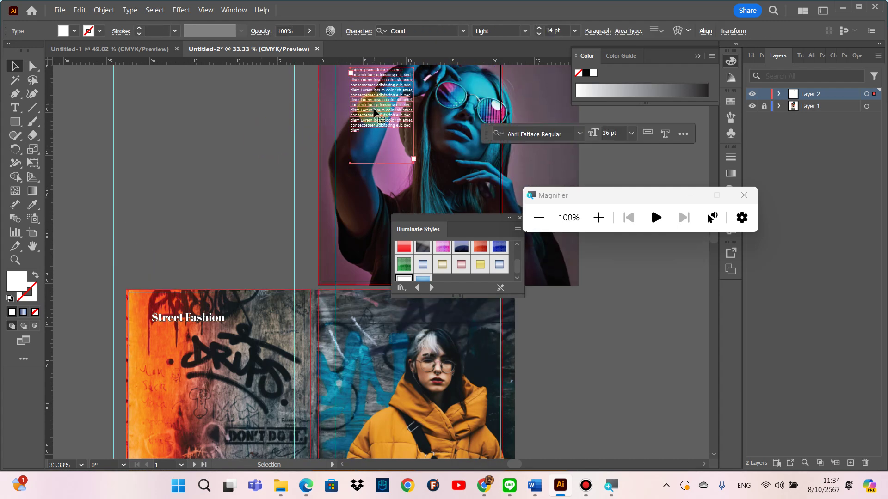
{"action": "left_click_drag", "start_coordinate": [372, 107], "coordinate": [371, 110]}
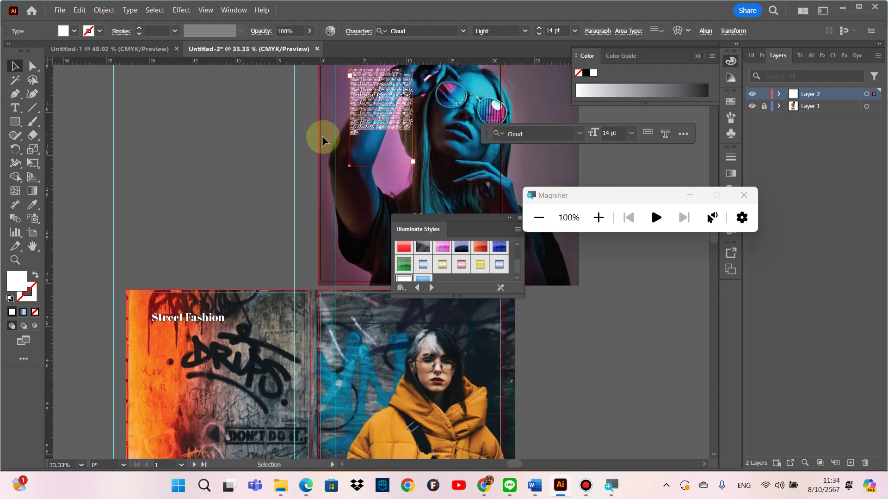
Step: Draw a placeholder text area below the Street Fashion heading, then undo it
{"action": "scroll", "coordinate": [287, 154], "scroll_direction": "down", "scroll_amount": 2}
{"action": "scroll", "coordinate": [257, 150], "scroll_direction": "down", "scroll_amount": 2}
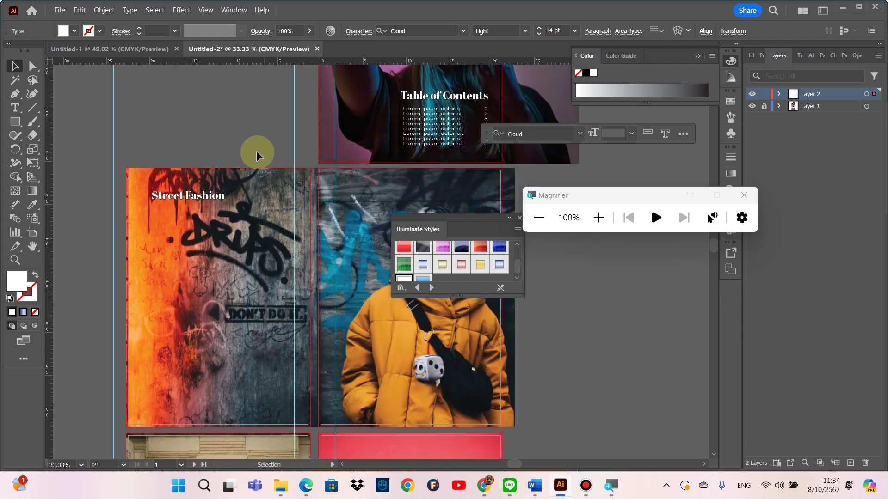
{"action": "scroll", "coordinate": [201, 126], "scroll_direction": "down", "scroll_amount": 1}
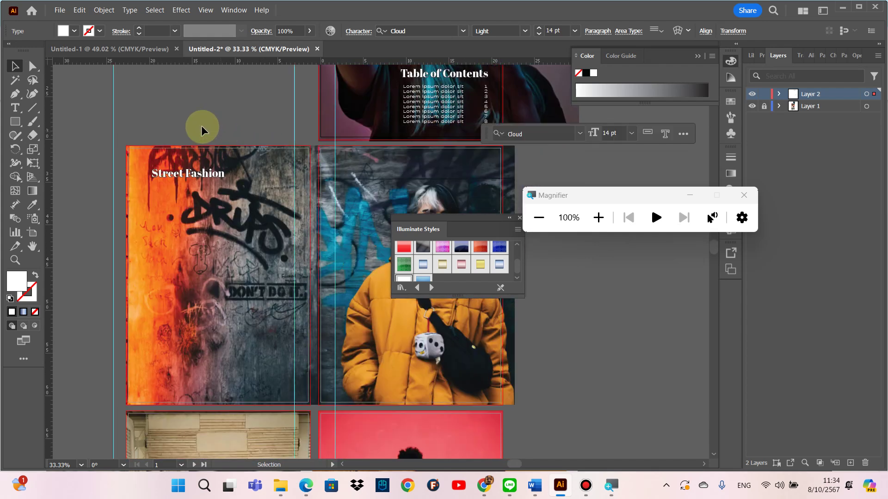
{"action": "left_click", "coordinate": [15, 108]}
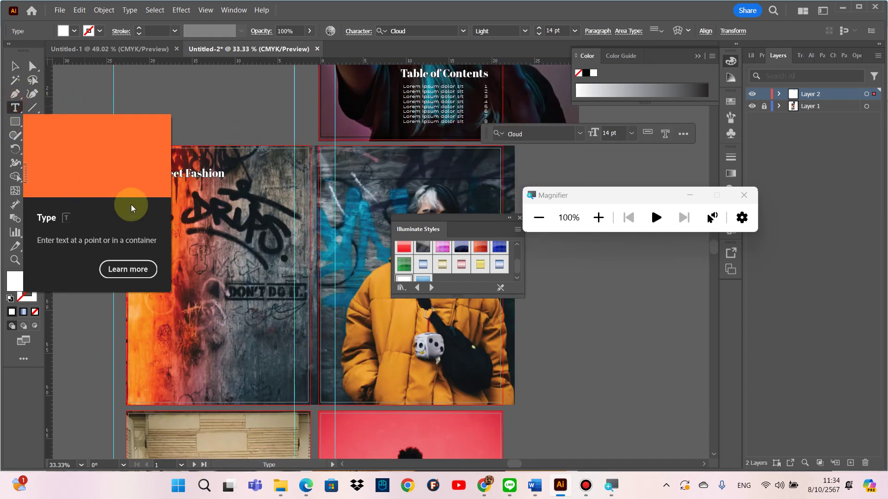
{"action": "left_click_drag", "start_coordinate": [152, 189], "coordinate": [208, 346]}
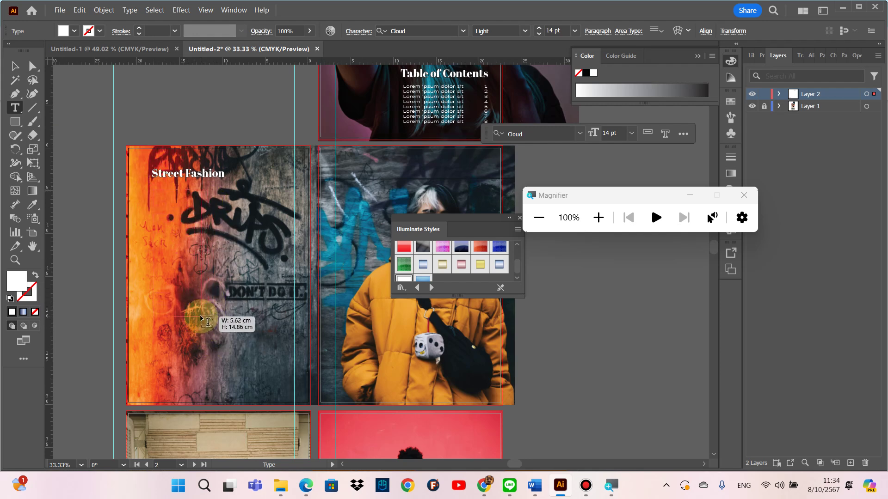
{"action": "left_click_drag", "start_coordinate": [209, 346], "coordinate": [206, 323]}
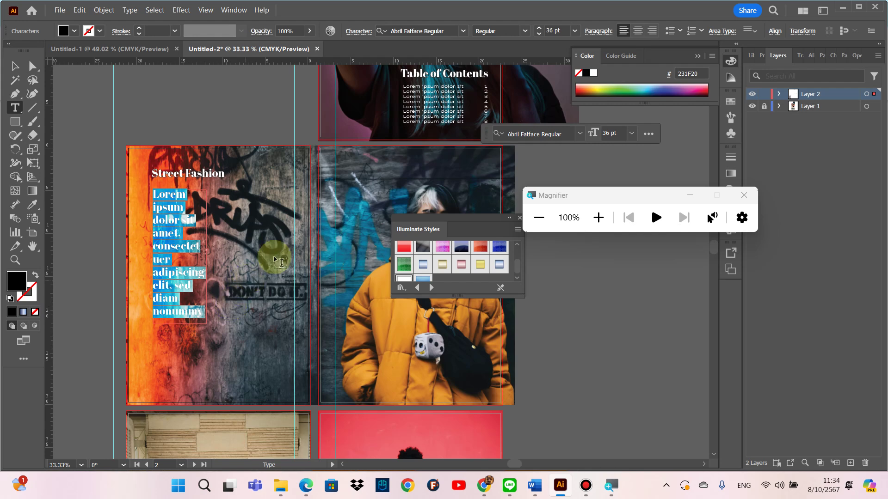
{"action": "type", "text": "i"}
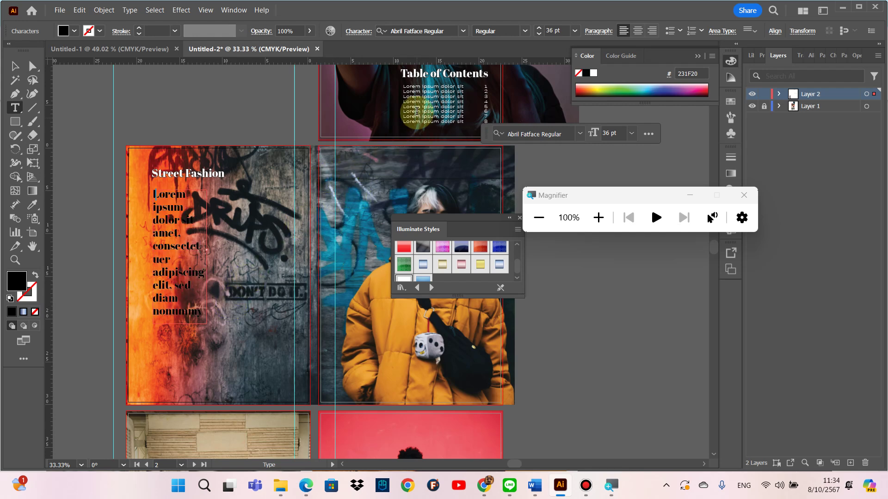
{"action": "key", "text": "ctrl+z"}
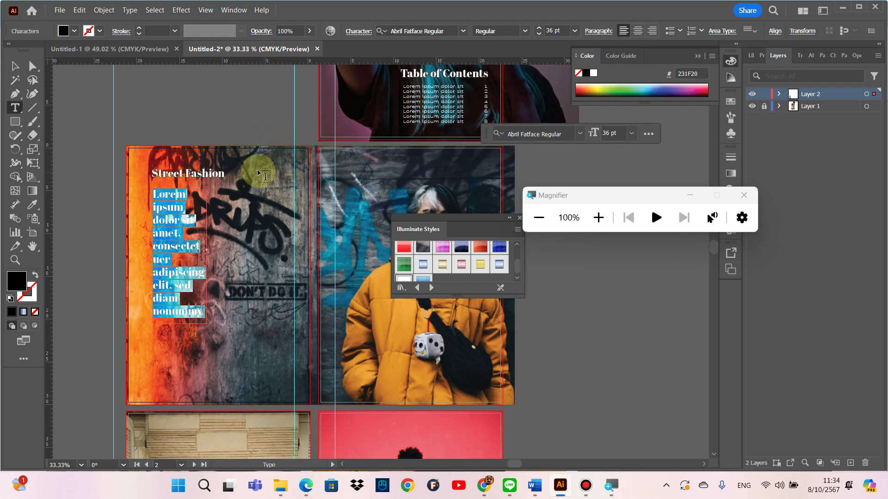
{"action": "key", "text": "ctrl+z"}
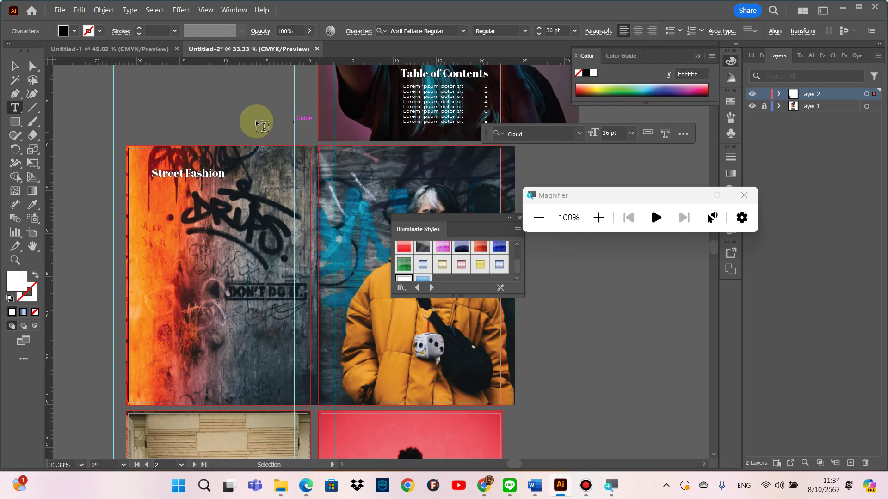
Step: Draw a new text area under the heading and set it to Cloud Light 14 pt
{"action": "left_click", "coordinate": [553, 134]}
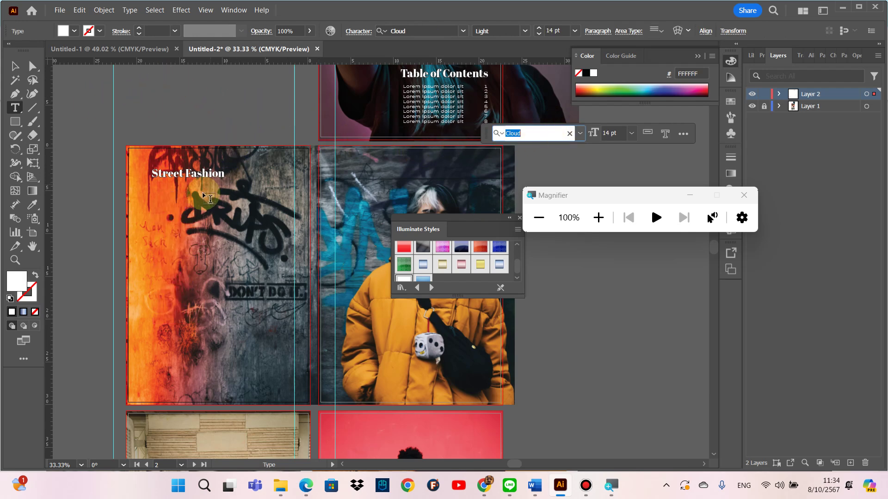
{"action": "mouse_move", "coordinate": [154, 197]}
{"action": "left_mouse_down"}
{"action": "mouse_move", "coordinate": [225, 318]}
{"action": "mouse_move", "coordinate": [207, 312]}
{"action": "left_mouse_up"}
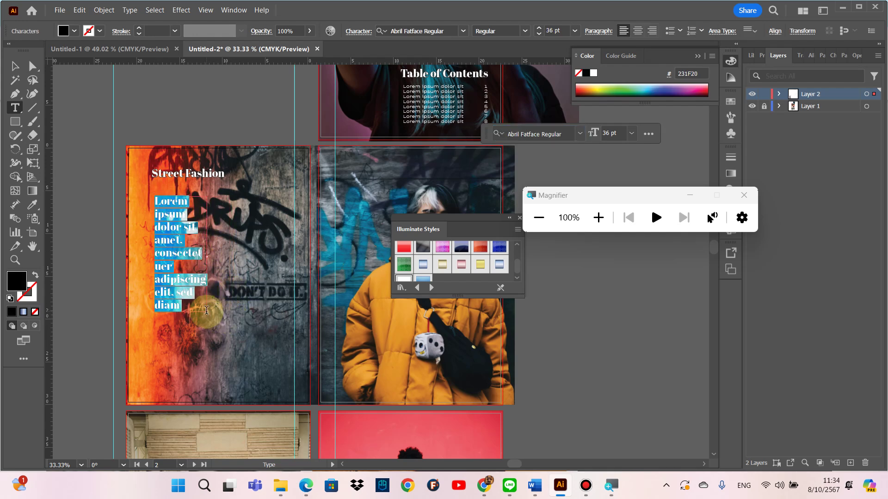
{"action": "left_click", "coordinate": [578, 134]}
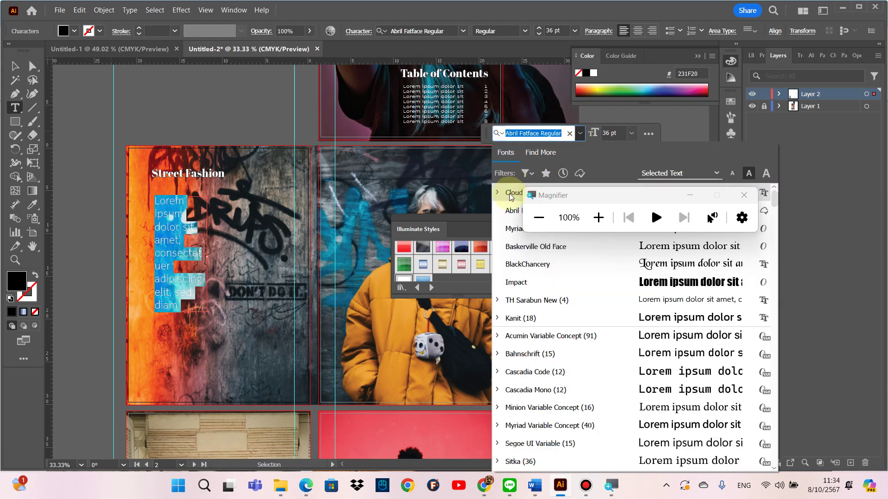
{"action": "left_click", "coordinate": [510, 193]}
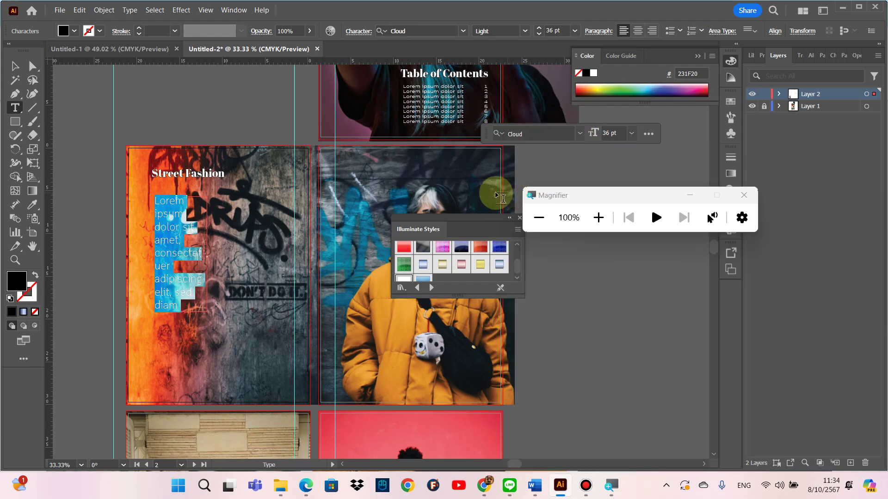
{"action": "left_click", "coordinate": [631, 134]}
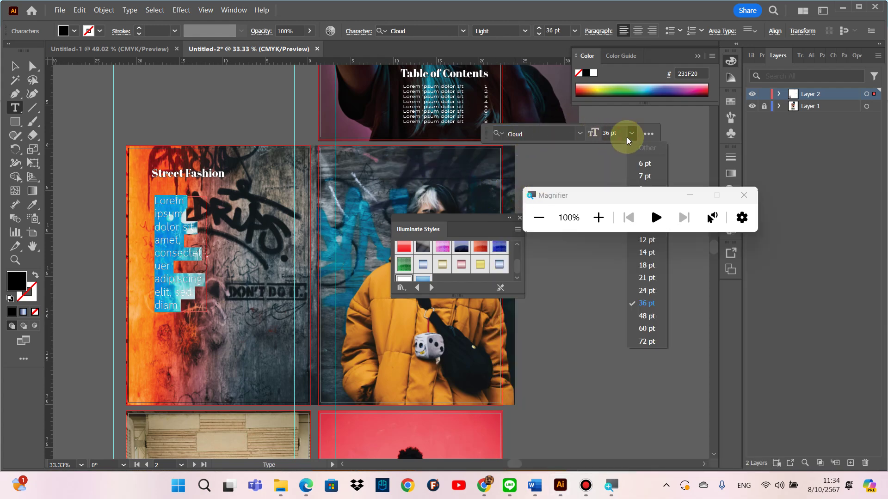
{"action": "left_click", "coordinate": [646, 252]}
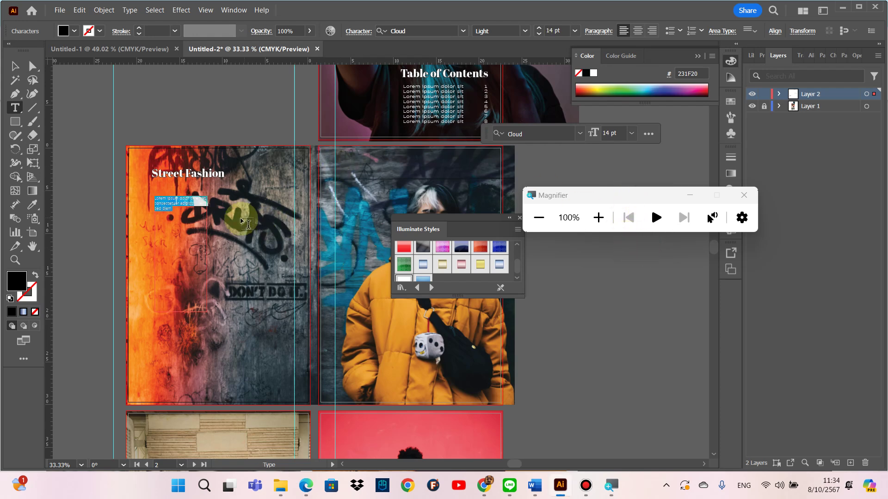
Step: Make the body paragraph text white
{"action": "left_click_drag", "start_coordinate": [184, 245], "coordinate": [144, 187]}
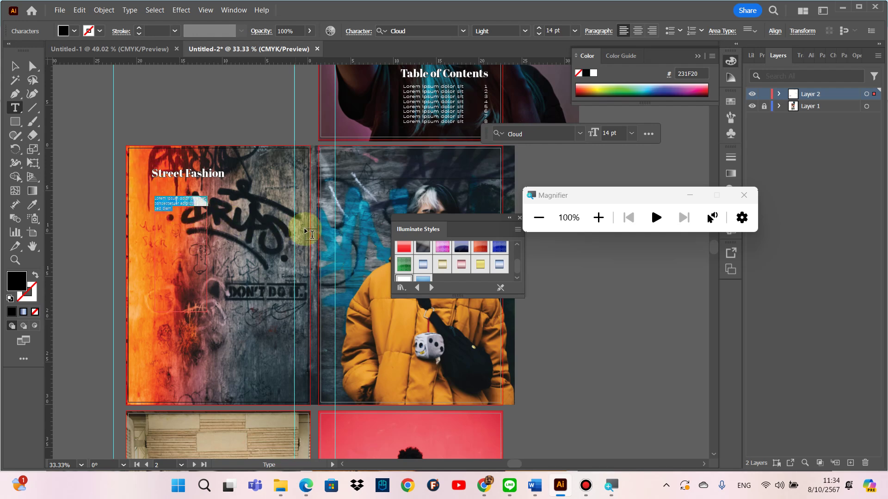
{"action": "double_click", "coordinate": [22, 276]}
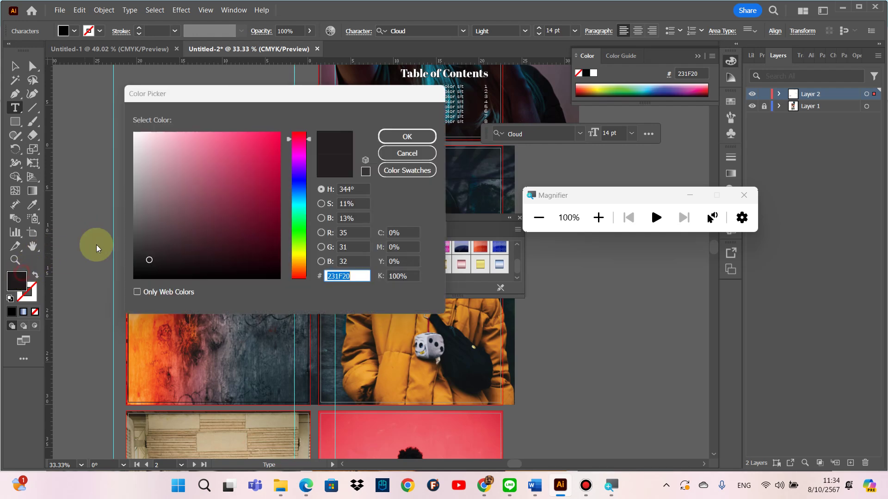
{"action": "left_click_drag", "start_coordinate": [177, 175], "coordinate": [109, 113]}
{"action": "left_click", "coordinate": [387, 137]}
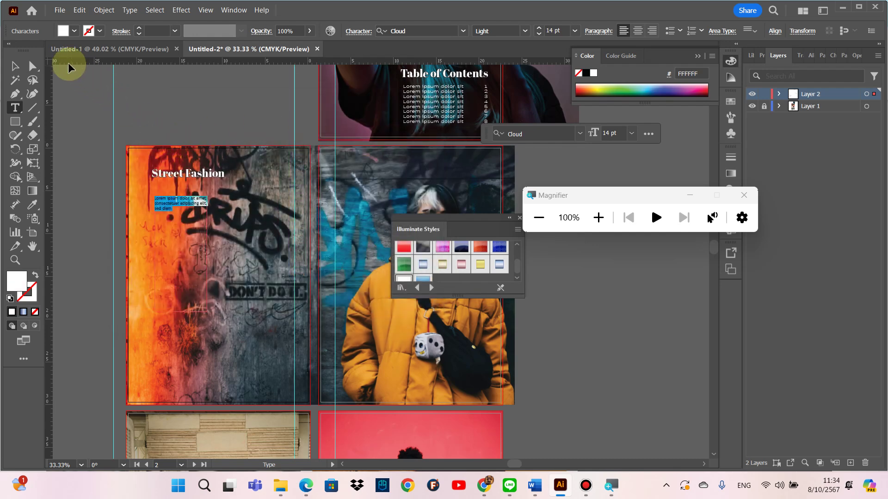
Step: Append three more copies of the lorem ipsum paragraph to the body text
{"action": "left_click", "coordinate": [176, 208]}
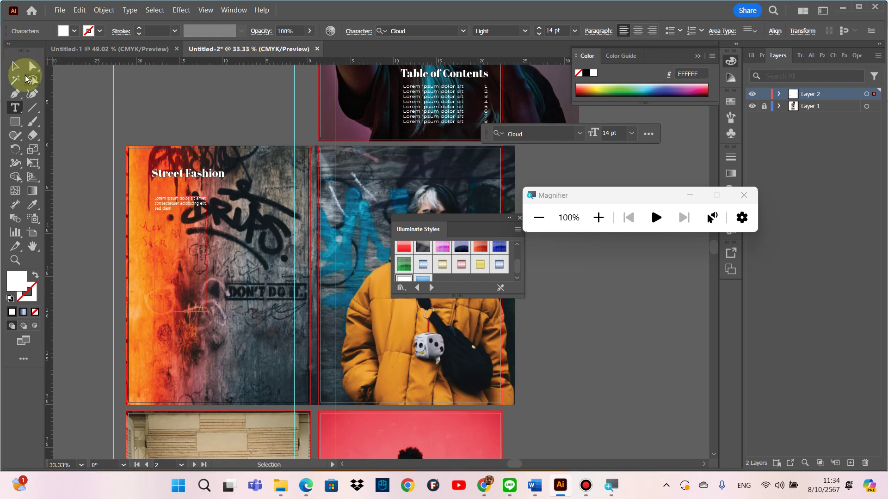
{"action": "left_click_drag", "start_coordinate": [155, 198], "coordinate": [185, 210]}
{"action": "key", "text": "ctrl+c"}
{"action": "left_click", "coordinate": [186, 208]}
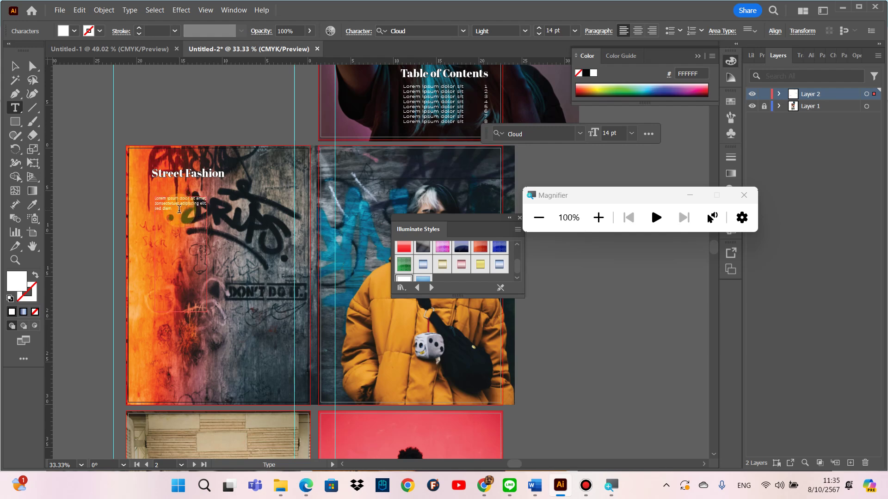
{"action": "key", "text": "ctrl+v"}
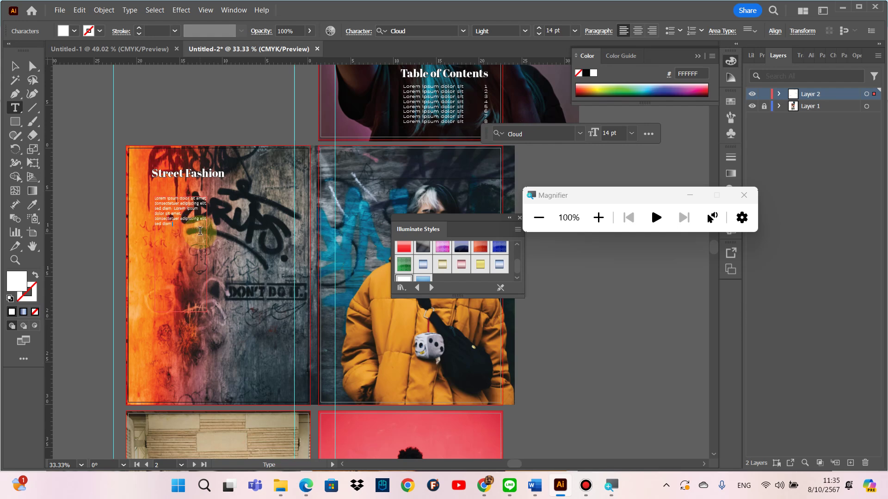
{"action": "key", "text": "ctrl+v"}
{"action": "key", "text": "ctrl+v"}
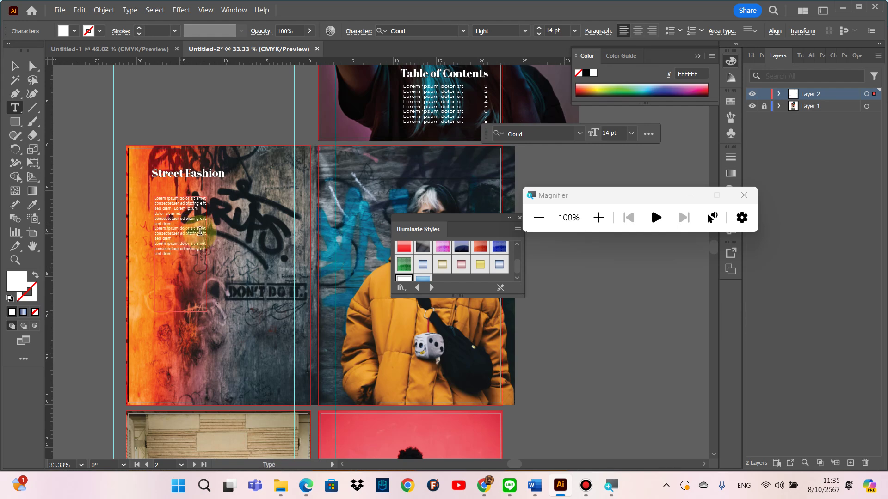
{"action": "key", "text": "ctrl+v"}
{"action": "key", "text": "ctrl+v"}
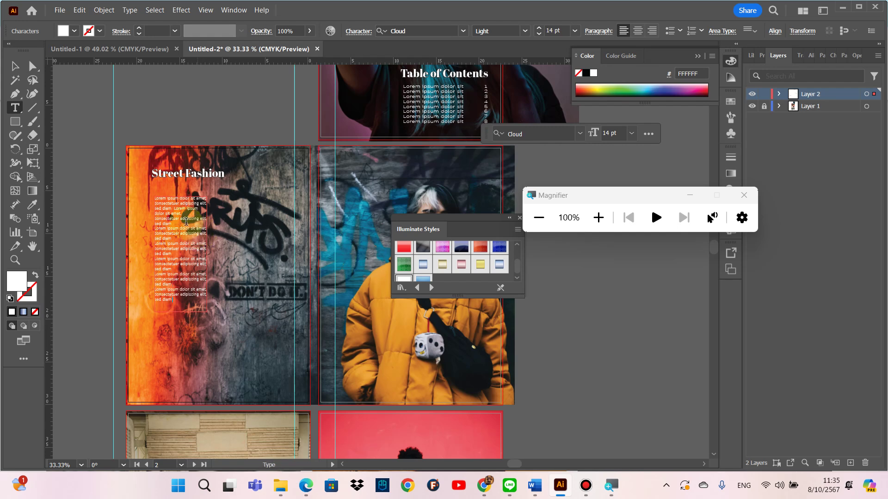
{"action": "left_click", "coordinate": [16, 68]}
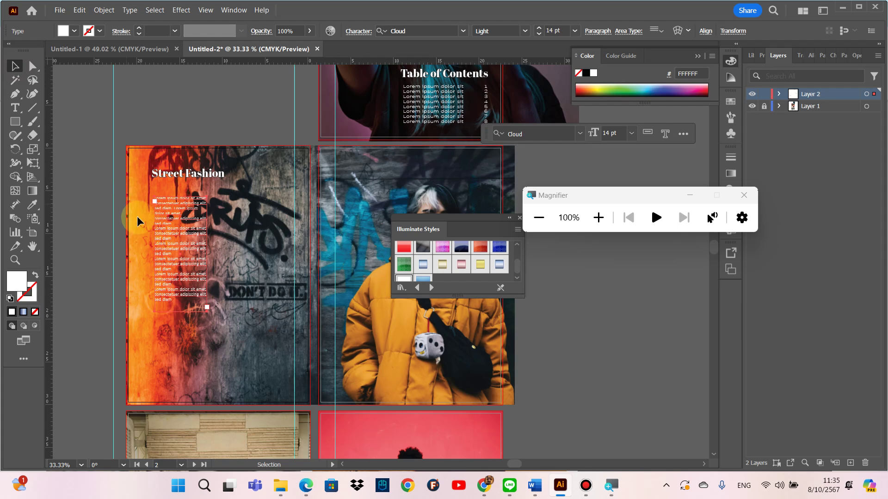
Step: Duplicate the body text column beside the original, offset lower, then ready the Type tool
{"action": "left_click_drag", "start_coordinate": [175, 232], "coordinate": [176, 232]}
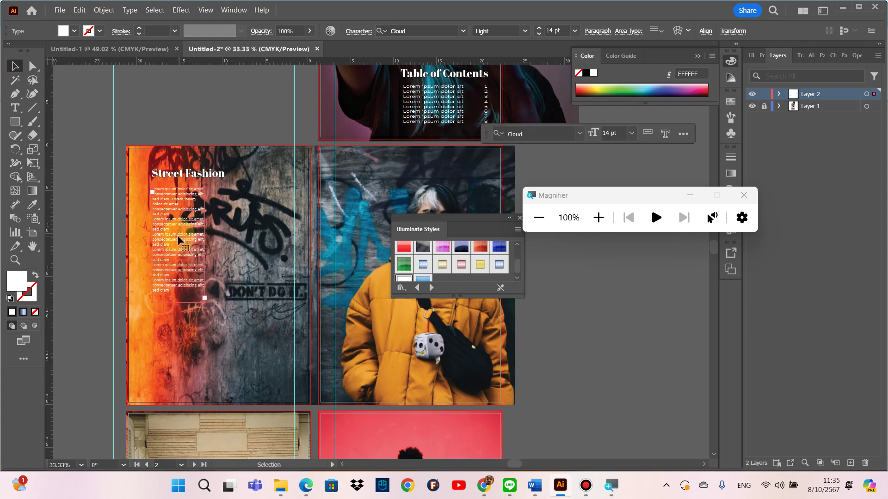
{"action": "left_click_drag", "start_coordinate": [177, 235], "coordinate": [241, 249]}
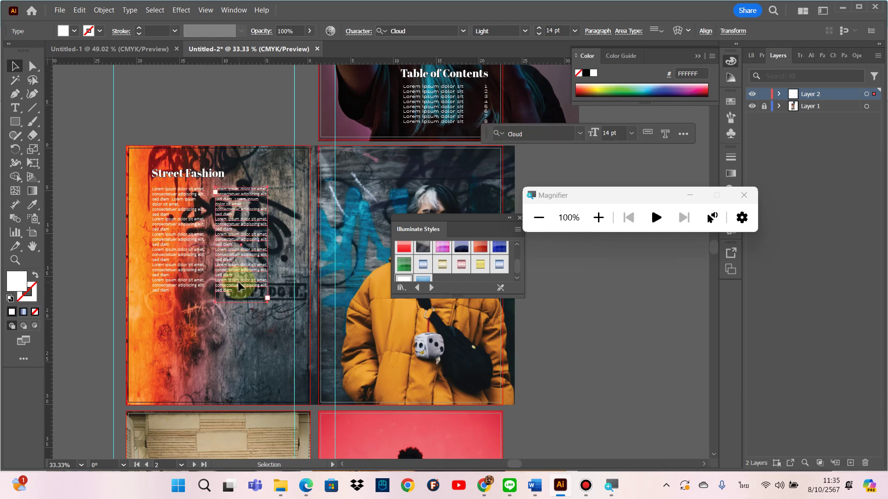
{"action": "left_click", "coordinate": [234, 262]}
{"action": "left_click_drag", "start_coordinate": [235, 267], "coordinate": [243, 325]}
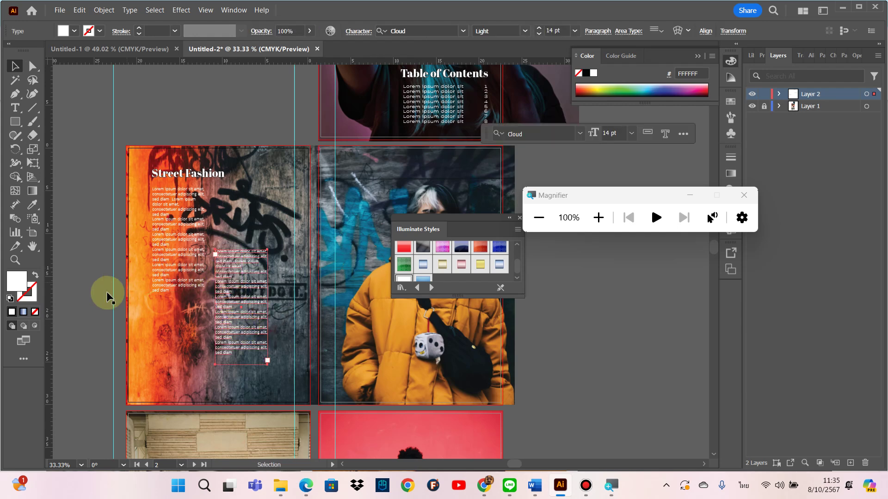
{"action": "left_click", "coordinate": [82, 318]}
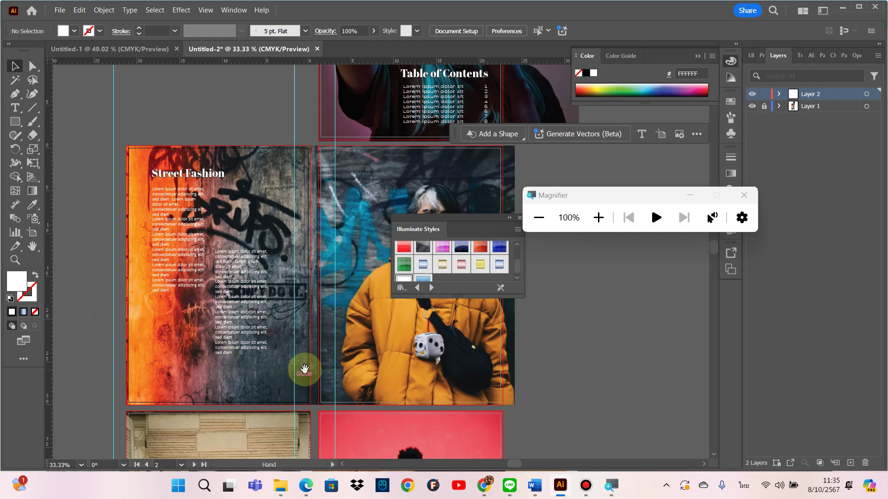
{"action": "left_click_drag", "start_coordinate": [303, 368], "coordinate": [222, 353]}
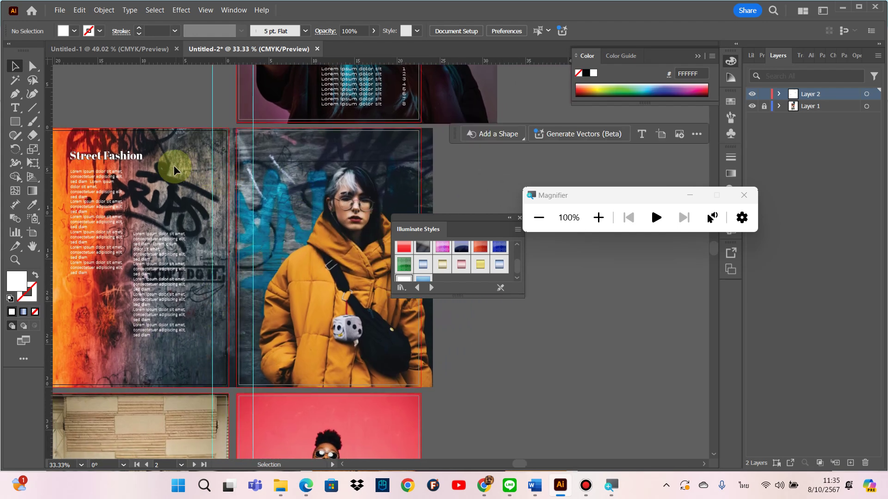
{"action": "left_click", "coordinate": [14, 107]}
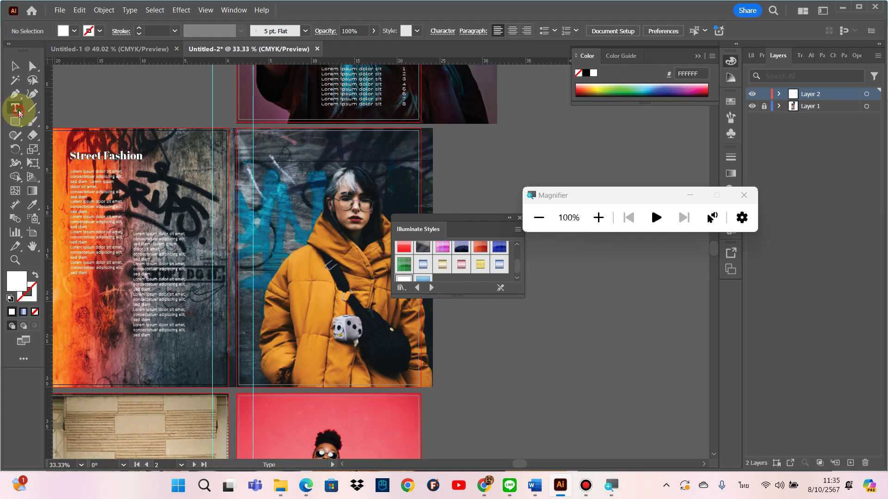
Step: Create a placeholder text line on the right page and give it the white body-text colour
{"action": "left_click_drag", "start_coordinate": [262, 166], "coordinate": [331, 173]}
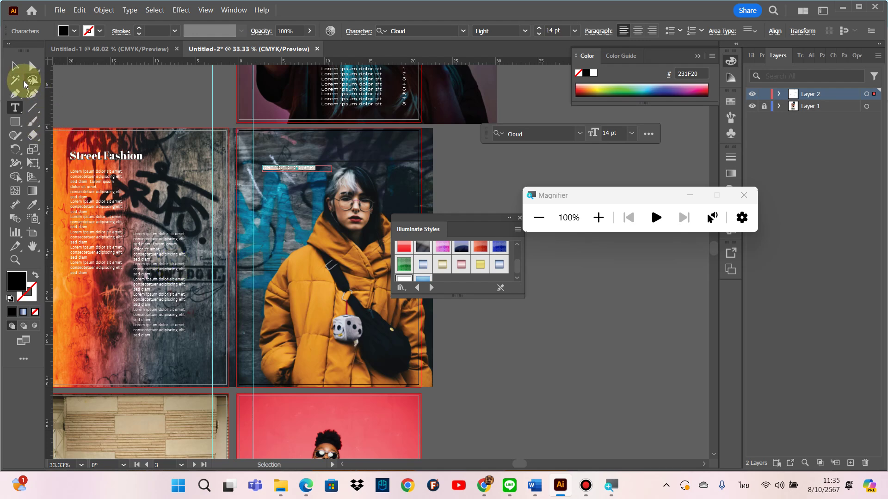
{"action": "left_click", "coordinate": [16, 66]}
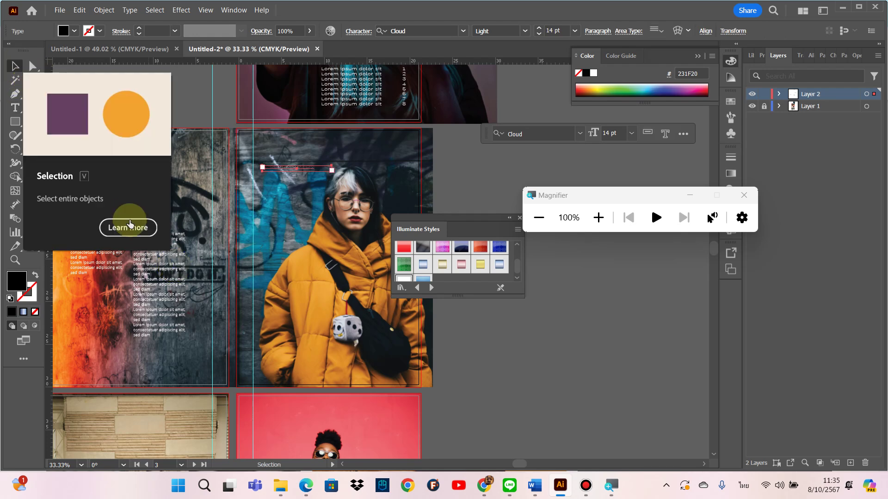
{"action": "key", "text": "i"}
{"action": "left_click", "coordinate": [155, 272]}
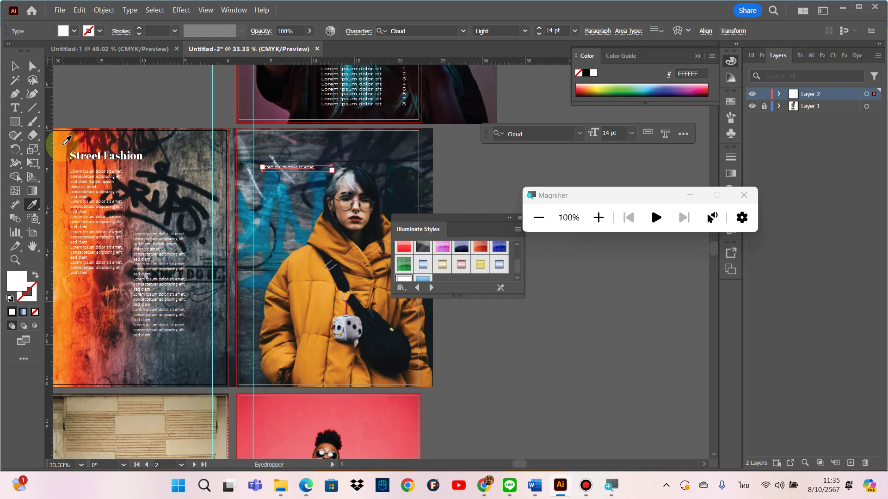
{"action": "left_click", "coordinate": [15, 66]}
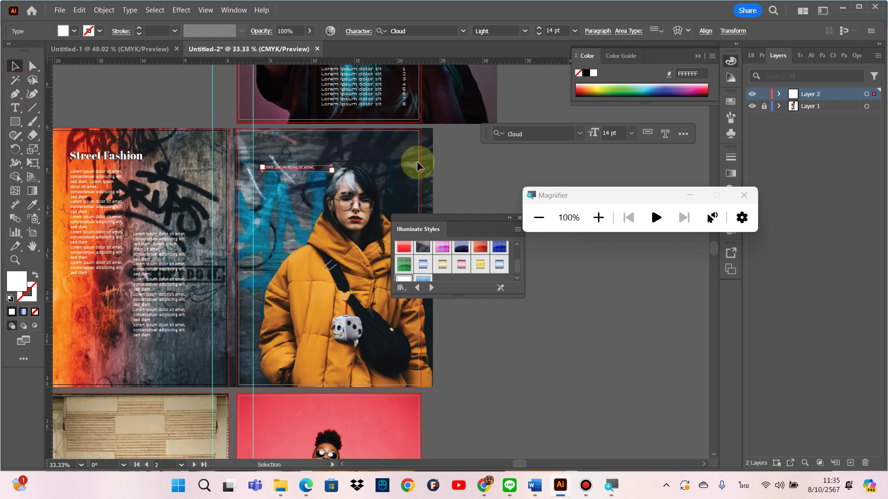
{"action": "left_click", "coordinate": [459, 172]}
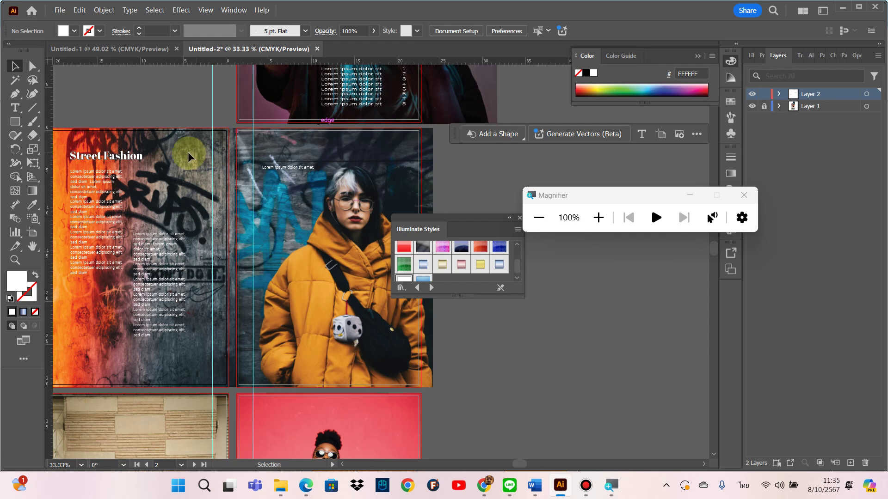
{"action": "left_click", "coordinate": [133, 159]}
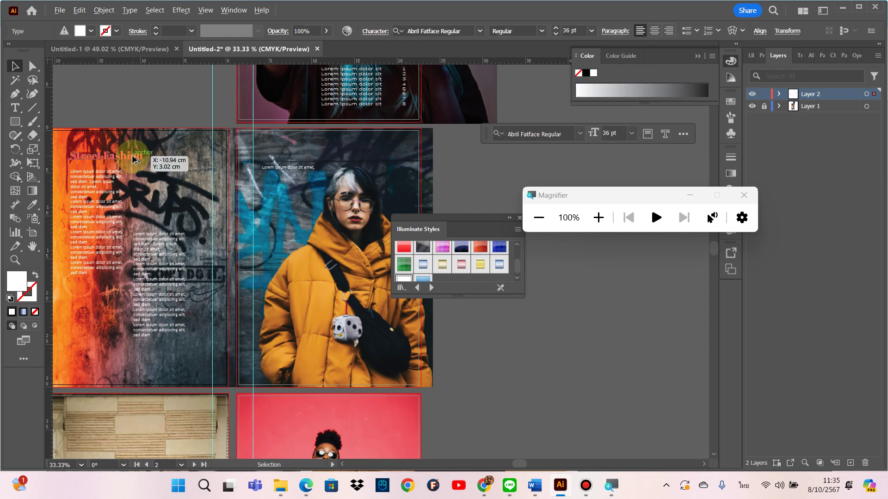
Step: Copy the Street Fashion headline onto the right page and select its text
{"action": "left_click_drag", "start_coordinate": [135, 160], "coordinate": [368, 154]}
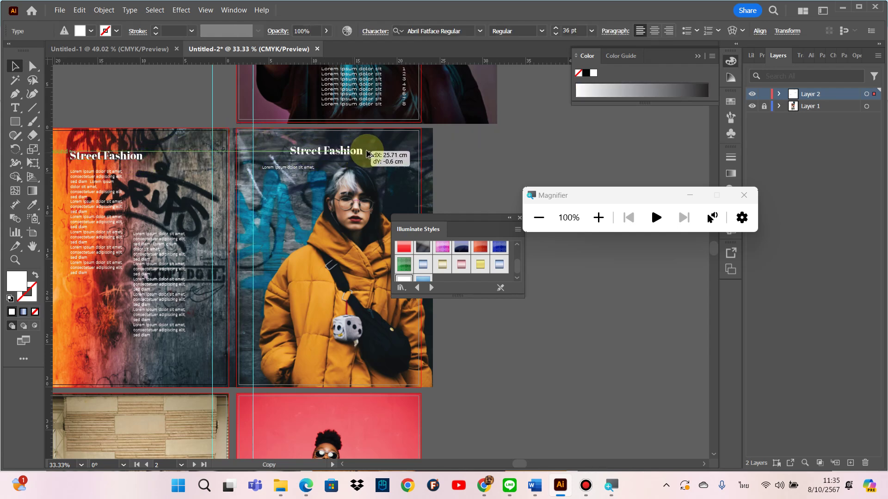
{"action": "left_click_drag", "start_coordinate": [368, 154], "coordinate": [359, 151]}
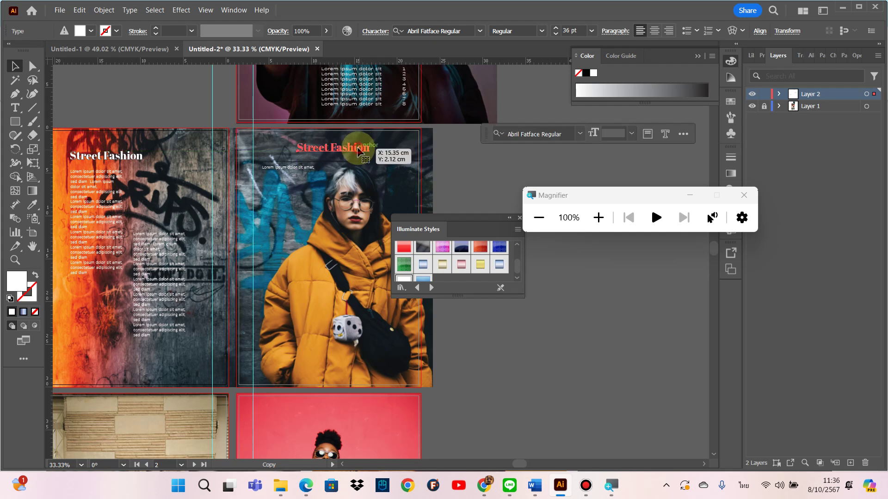
{"action": "triple_click", "coordinate": [351, 147]}
{"action": "key", "text": "Caps_Lock"}
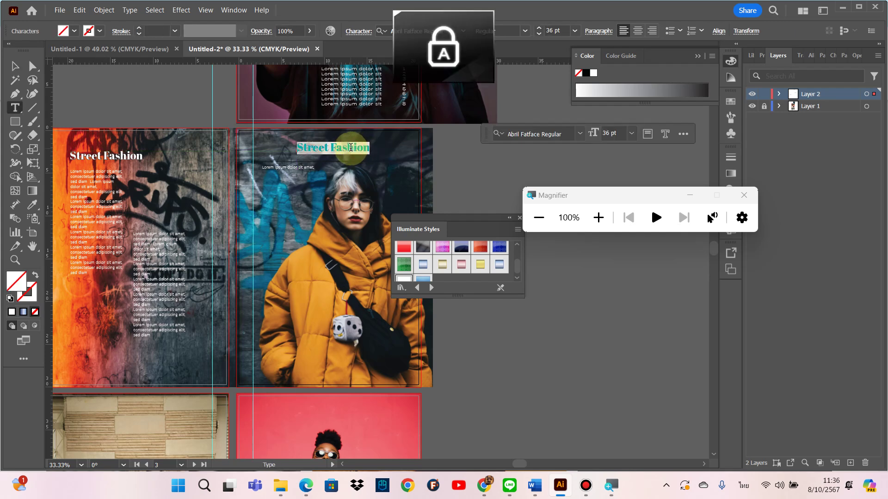
{"action": "type", "text": "ล"}
{"action": "key", "text": "Caps_Lock"}
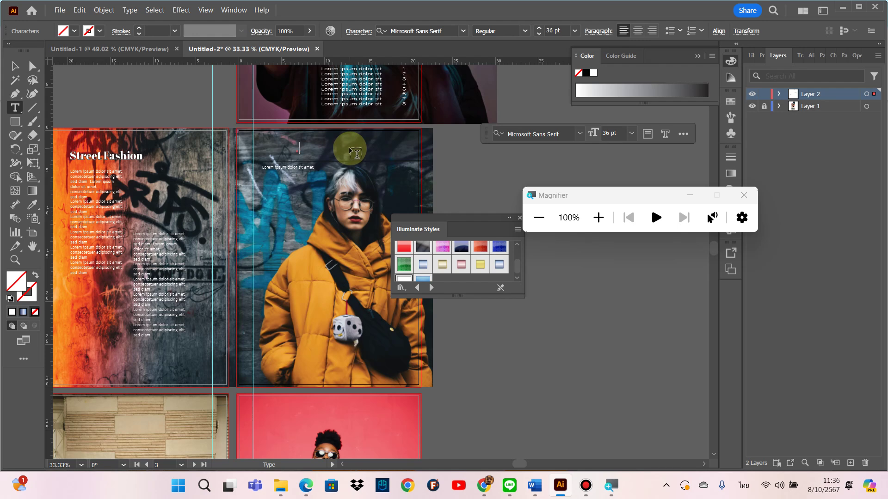
{"action": "key", "text": "Caps_Lock"}
{"action": "type", "text": "ล"}
{"action": "key", "text": "Caps_Lock"}
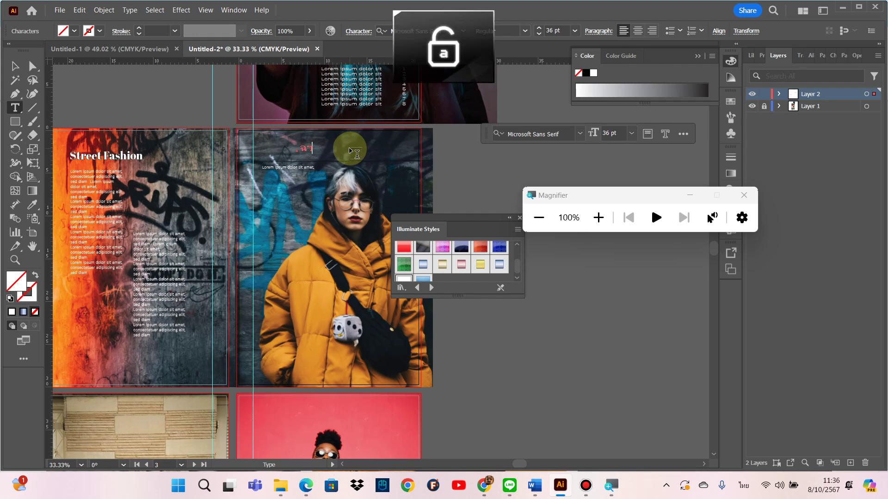
Step: Retype the copied headline as 'Cool Sweater'
{"action": "key", "text": "grave"}
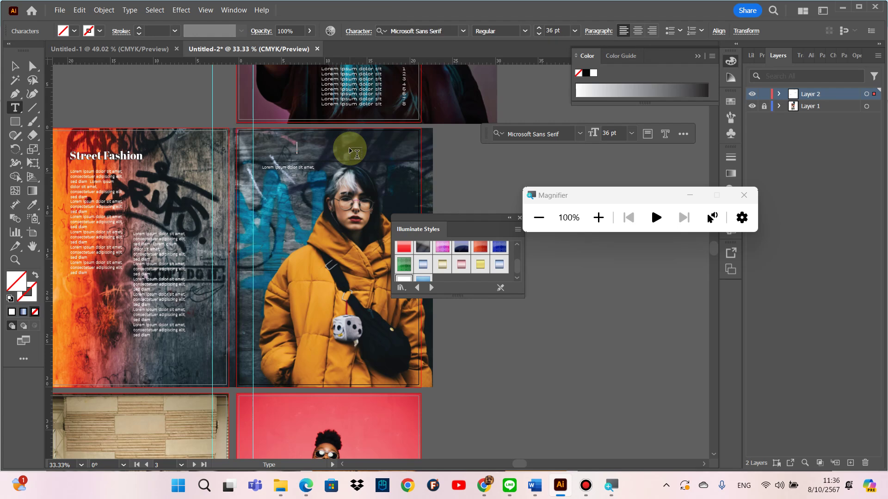
{"action": "key", "text": "Caps_Lock"}
{"action": "type", "text": "C"}
{"action": "key", "text": "Caps_Lock"}
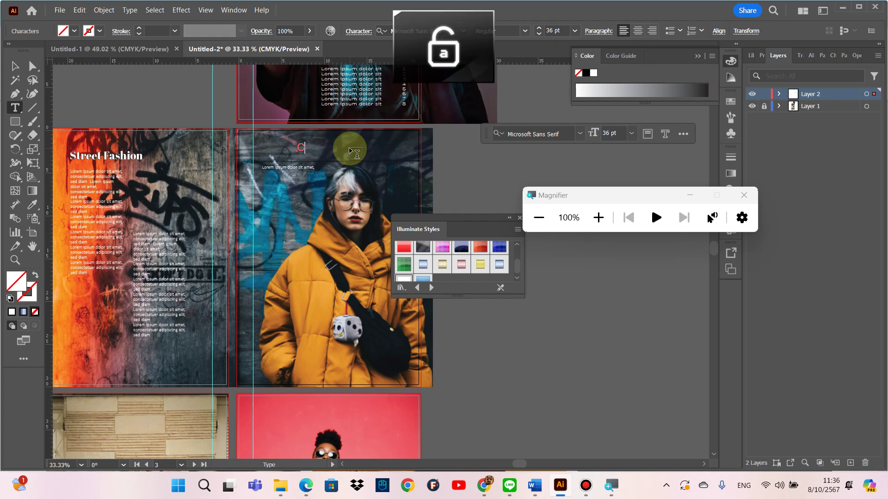
{"action": "type", "text": "ool"}
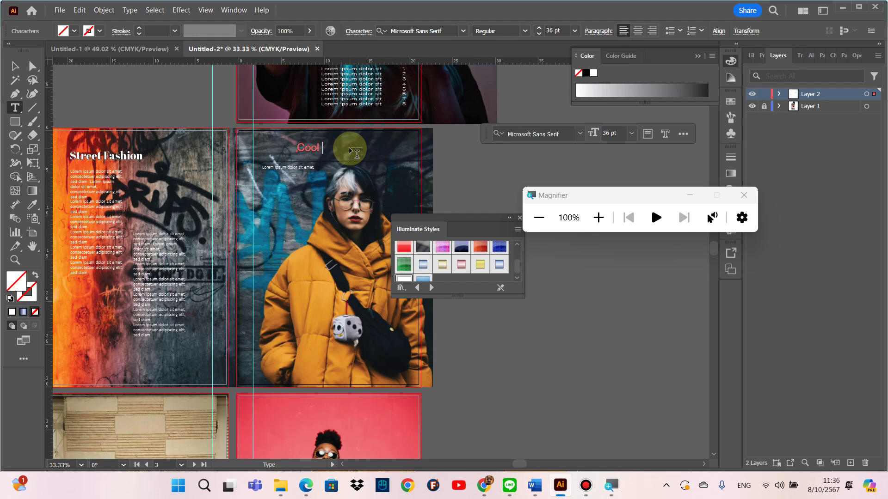
{"action": "key", "text": "Caps_Lock"}
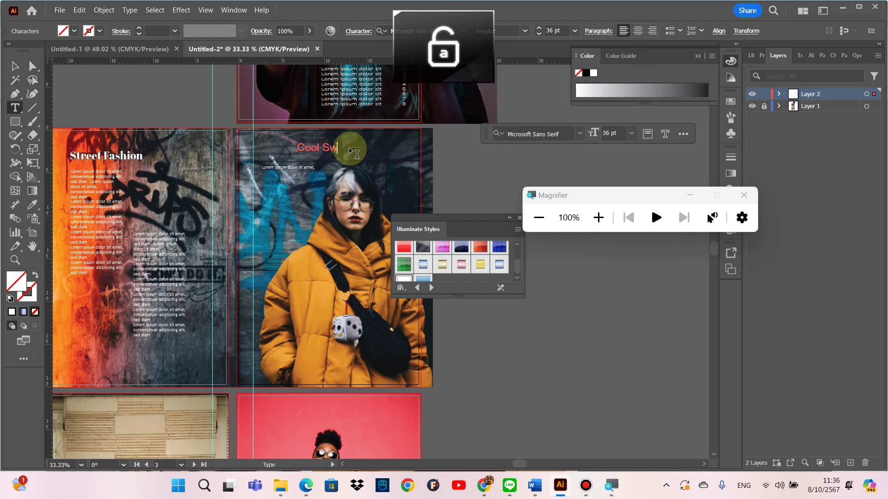
{"action": "type", "text": "eater"}
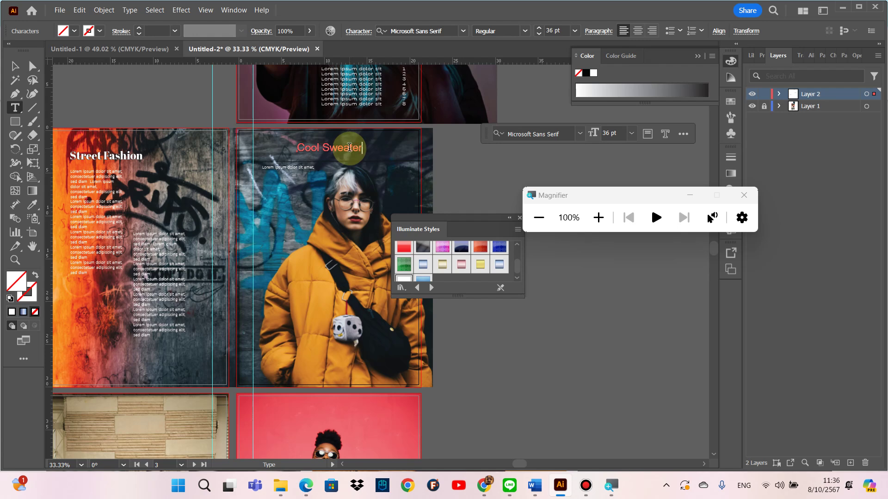
{"action": "left_click", "coordinate": [15, 66]}
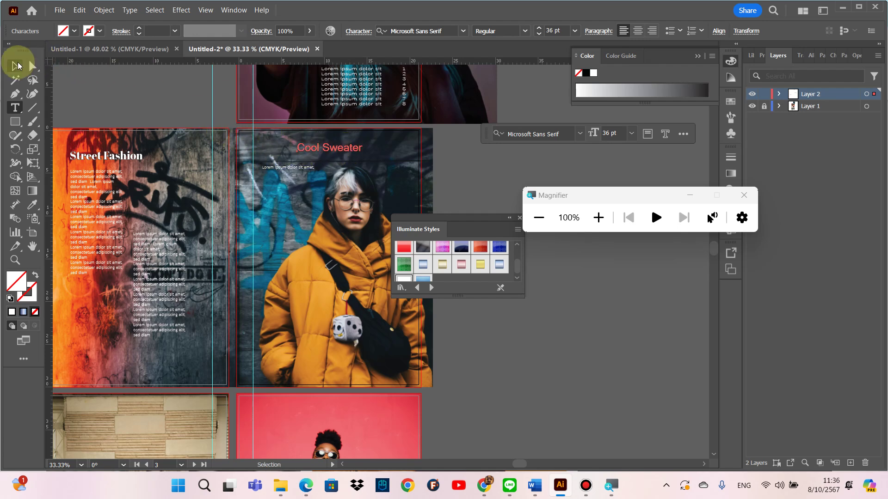
Step: Adjust the placeholder line and move Cool Sweater to the page's top-left
{"action": "left_click", "coordinate": [325, 158]}
{"action": "left_click_drag", "start_coordinate": [326, 152], "coordinate": [326, 164]}
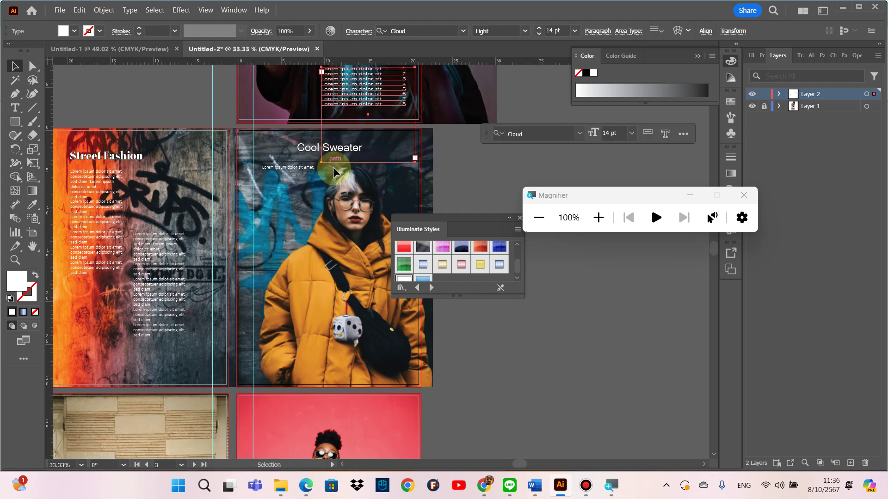
{"action": "left_click", "coordinate": [447, 178]}
{"action": "left_click_drag", "start_coordinate": [309, 152], "coordinate": [273, 160]}
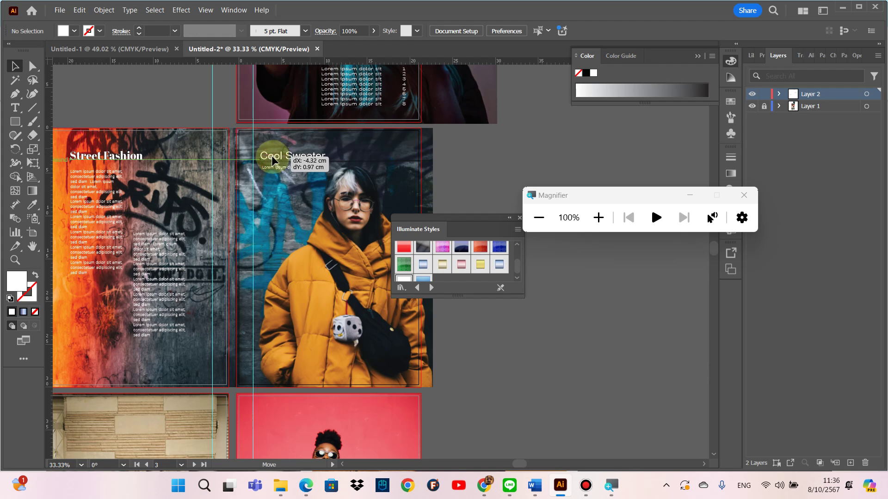
{"action": "left_click", "coordinate": [456, 178]}
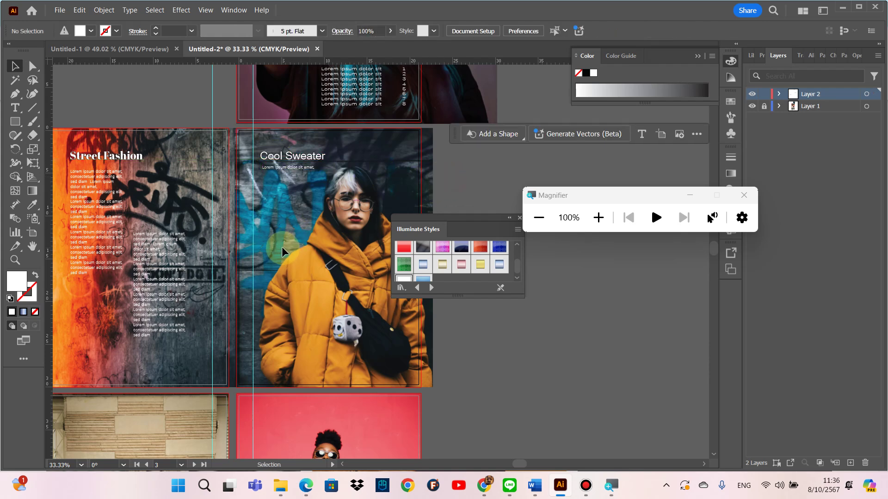
Step: Copy the Street Fashion headline down to the top of the beige-wall page
{"action": "scroll", "coordinate": [283, 260], "scroll_direction": "down", "scroll_amount": 2}
{"action": "scroll", "coordinate": [284, 259], "scroll_direction": "down", "scroll_amount": 2}
{"action": "scroll", "coordinate": [284, 258], "scroll_direction": "down", "scroll_amount": 3}
{"action": "scroll", "coordinate": [283, 255], "scroll_direction": "down", "scroll_amount": 2}
{"action": "scroll", "coordinate": [272, 247], "scroll_direction": "up", "scroll_amount": 4}
{"action": "scroll", "coordinate": [215, 207], "scroll_direction": "up", "scroll_amount": 3}
{"action": "scroll", "coordinate": [164, 146], "scroll_direction": "up", "scroll_amount": 1}
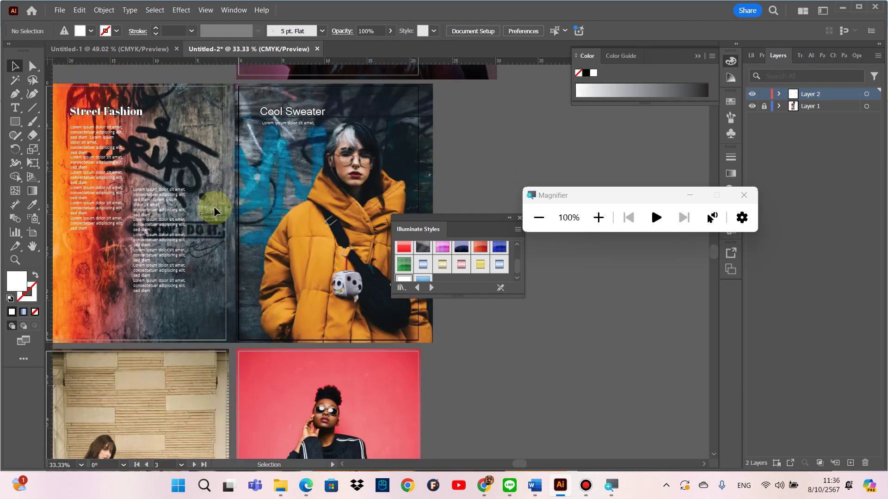
{"action": "left_click", "coordinate": [124, 113]}
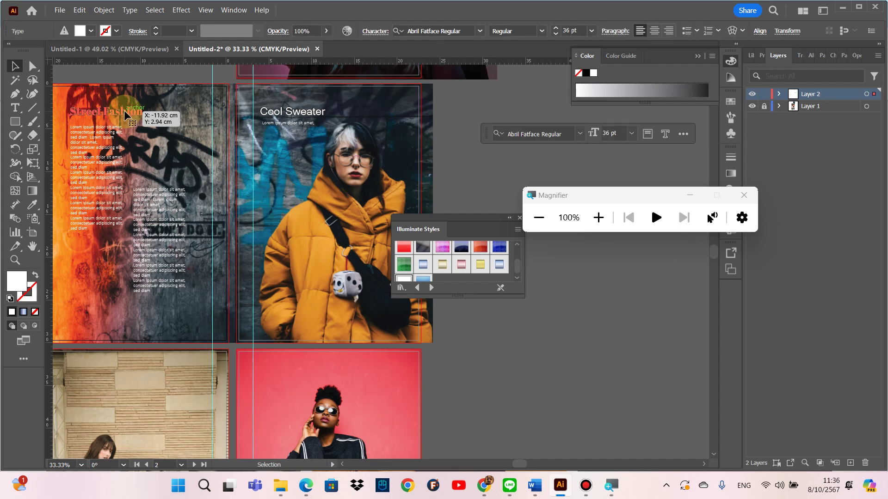
{"action": "mouse_move", "coordinate": [125, 113]}
{"action": "left_mouse_down"}
{"action": "mouse_move", "coordinate": [173, 390]}
{"action": "mouse_move", "coordinate": [179, 384]}
{"action": "left_mouse_up"}
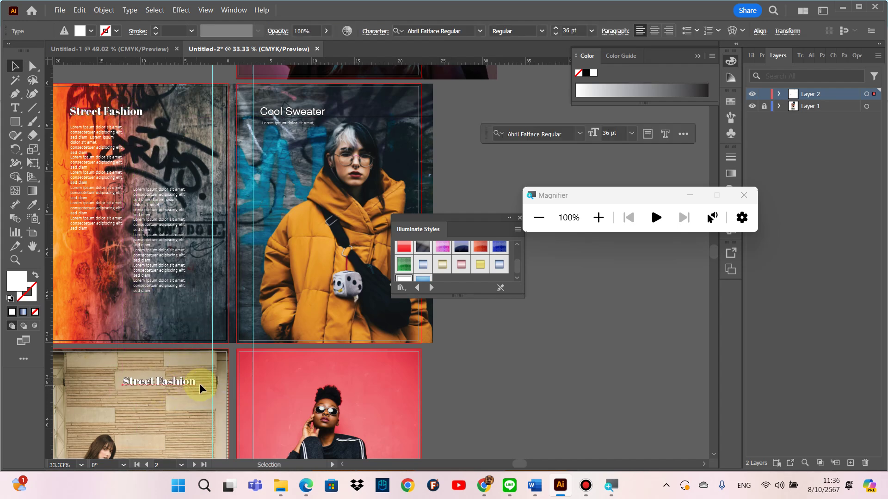
{"action": "mouse_move", "coordinate": [176, 382]}
{"action": "left_mouse_down"}
{"action": "mouse_move", "coordinate": [187, 384]}
{"action": "mouse_move", "coordinate": [173, 382]}
{"action": "left_mouse_up"}
{"action": "scroll", "coordinate": [171, 381], "scroll_direction": "down", "scroll_amount": 3}
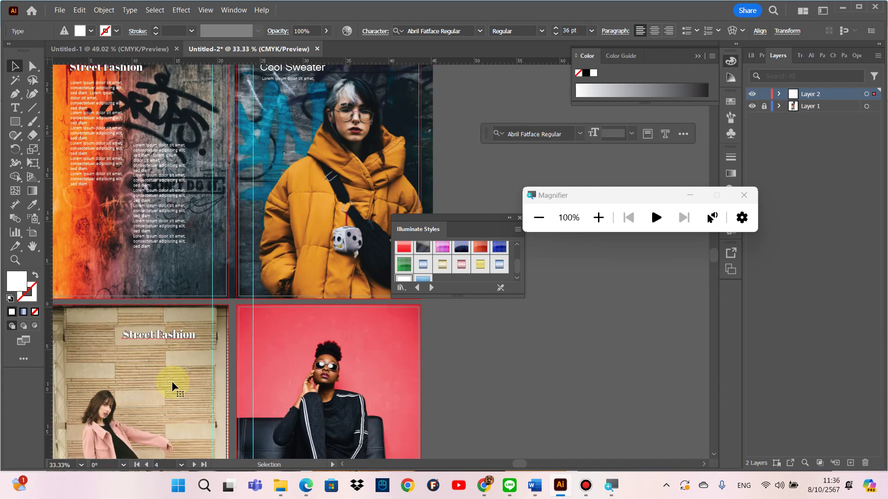
{"action": "left_click", "coordinate": [87, 149]}
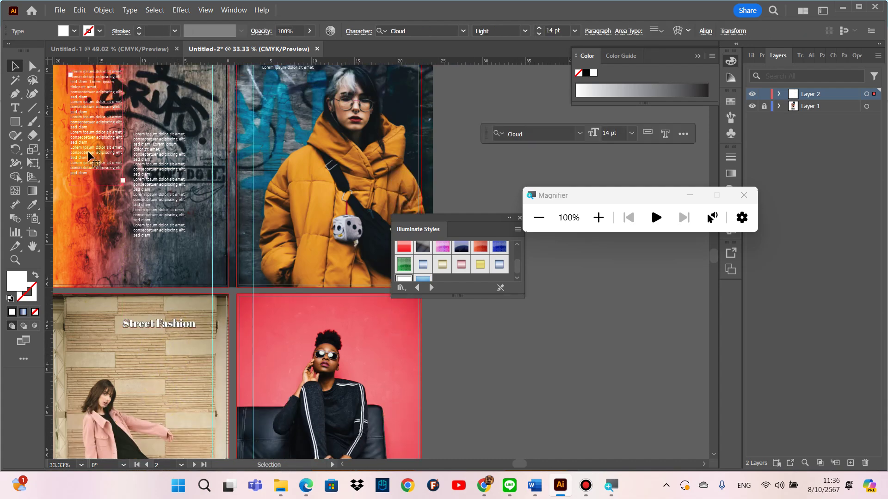
Step: Copy the body text below the new headline, scale it down and shift it up
{"action": "left_click_drag", "start_coordinate": [87, 150], "coordinate": [156, 409]}
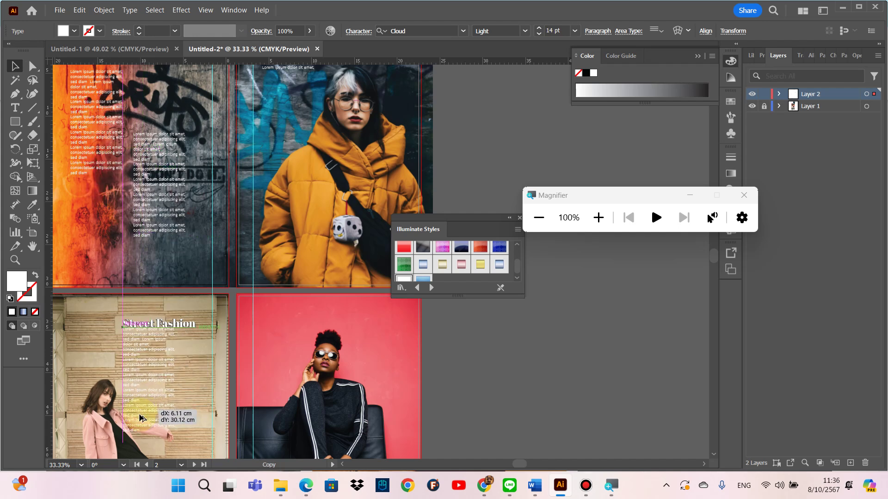
{"action": "left_click_drag", "start_coordinate": [157, 410], "coordinate": [171, 413]}
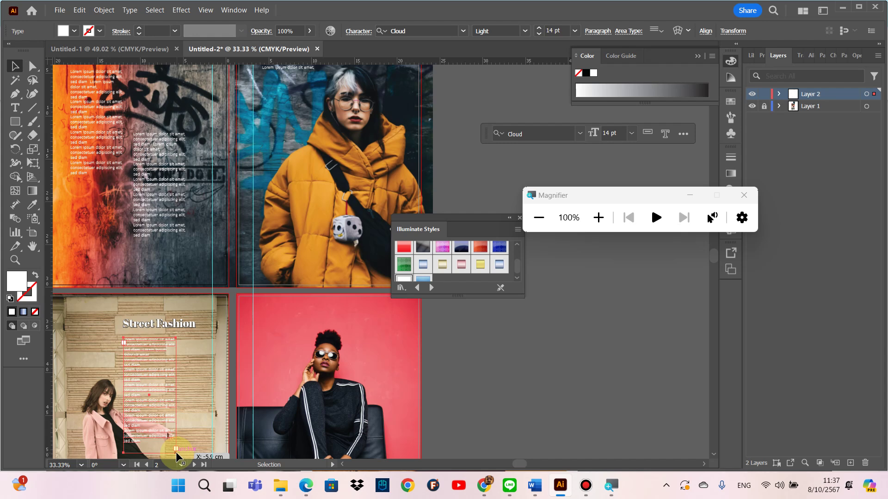
{"action": "left_click", "coordinate": [16, 66]}
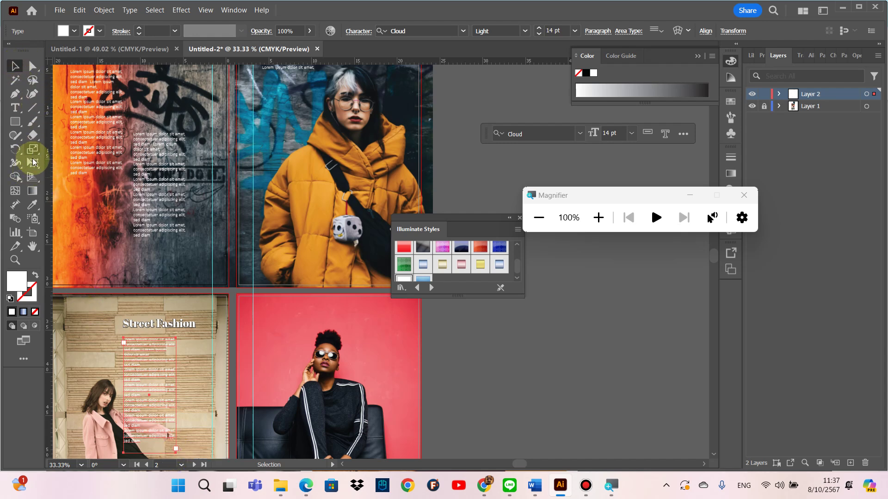
{"action": "left_click", "coordinate": [32, 150]}
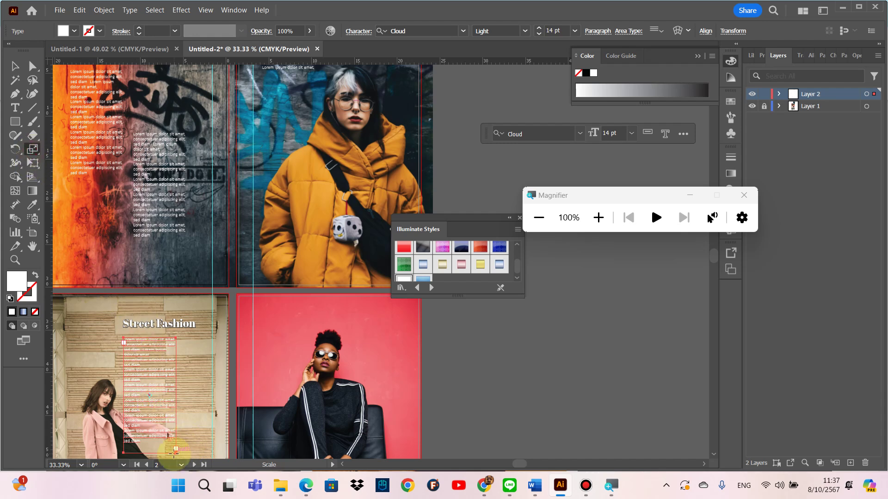
{"action": "left_click_drag", "start_coordinate": [175, 451], "coordinate": [186, 442]}
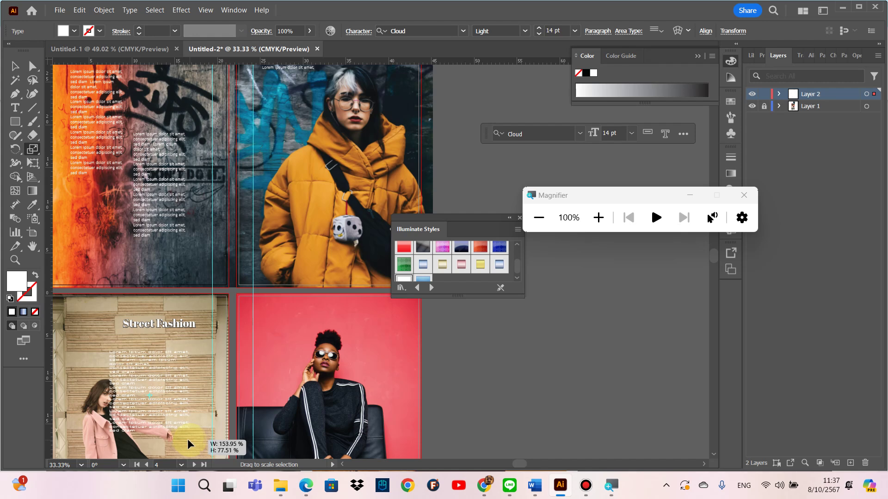
{"action": "left_click_drag", "start_coordinate": [185, 436], "coordinate": [186, 434]}
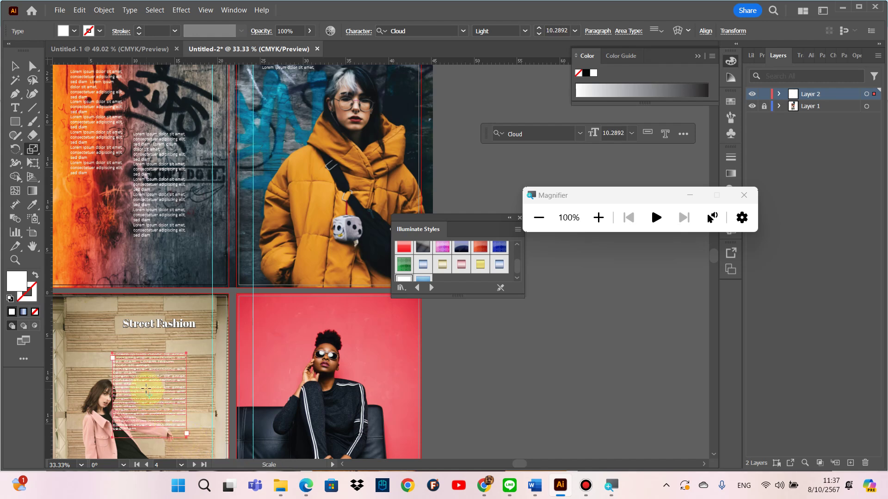
{"action": "left_click_drag", "start_coordinate": [160, 372], "coordinate": [162, 362]}
Step: Delete the extra lower lines so the body text ends at 'sed diam'
{"action": "double_click", "coordinate": [151, 414]}
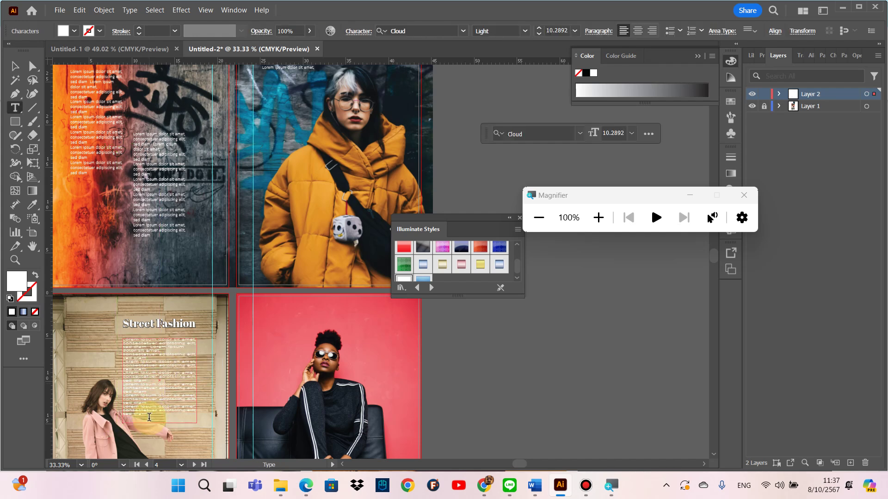
{"action": "left_click_drag", "start_coordinate": [151, 415], "coordinate": [127, 382]}
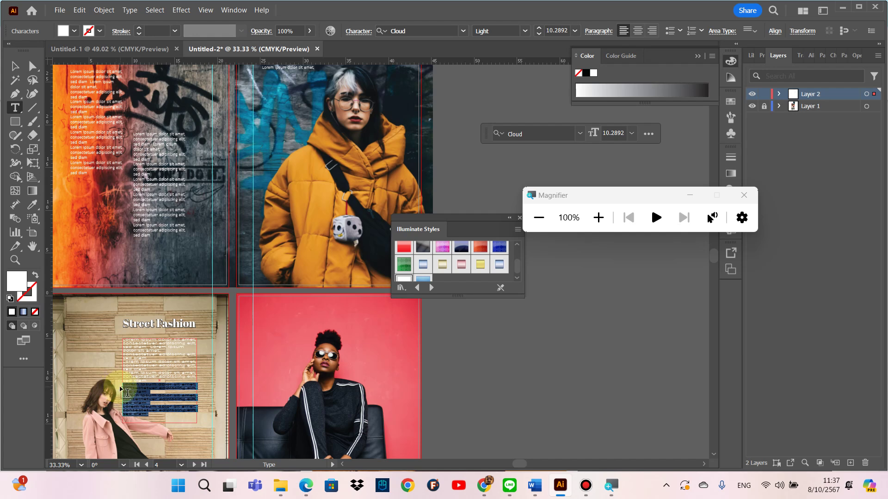
{"action": "key", "text": "BackSpace"}
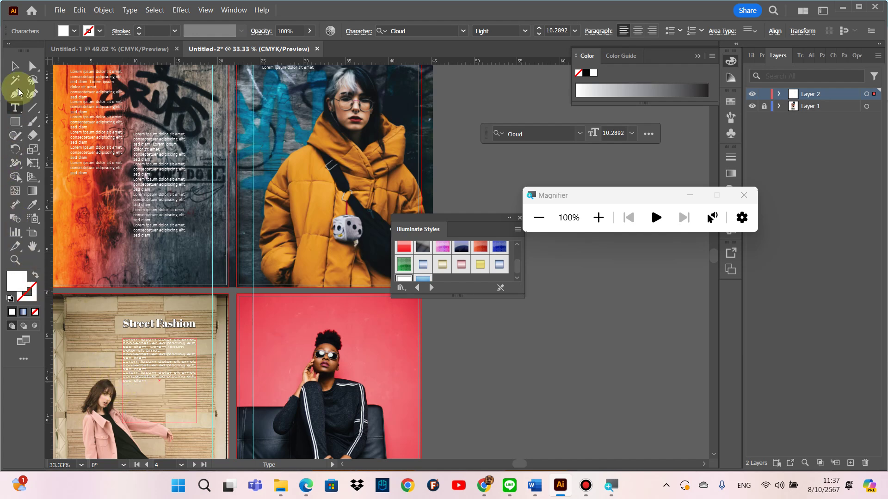
{"action": "left_click", "coordinate": [14, 66]}
{"action": "left_click", "coordinate": [99, 358]}
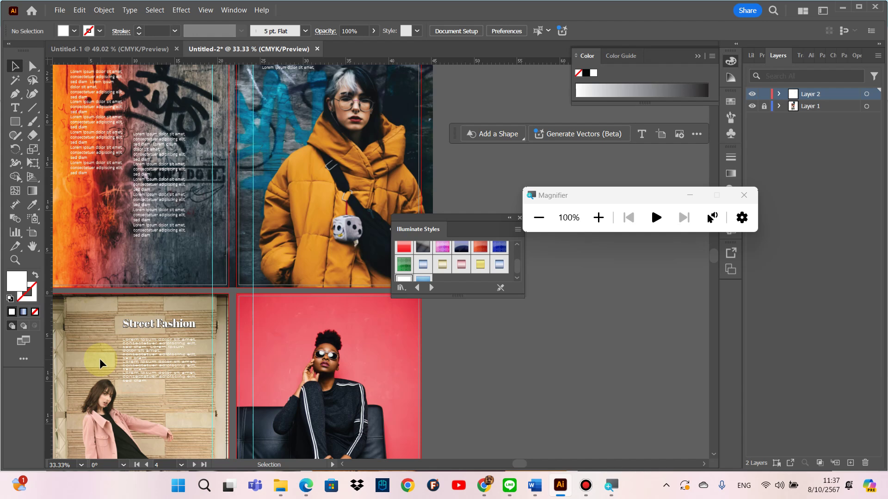
Step: Recolour the beige-wall page's body text to the dark sampled colour #23271F
{"action": "left_click", "coordinate": [137, 361]}
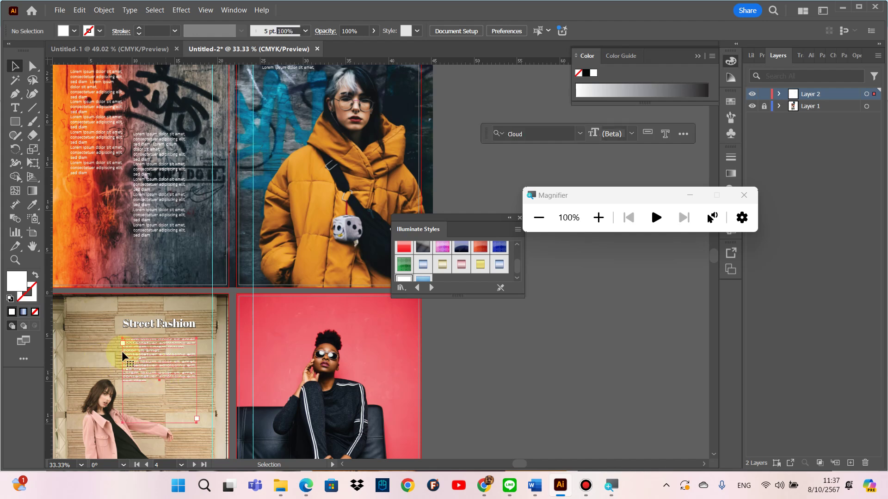
{"action": "scroll", "coordinate": [104, 424], "scroll_direction": "down", "scroll_amount": 1}
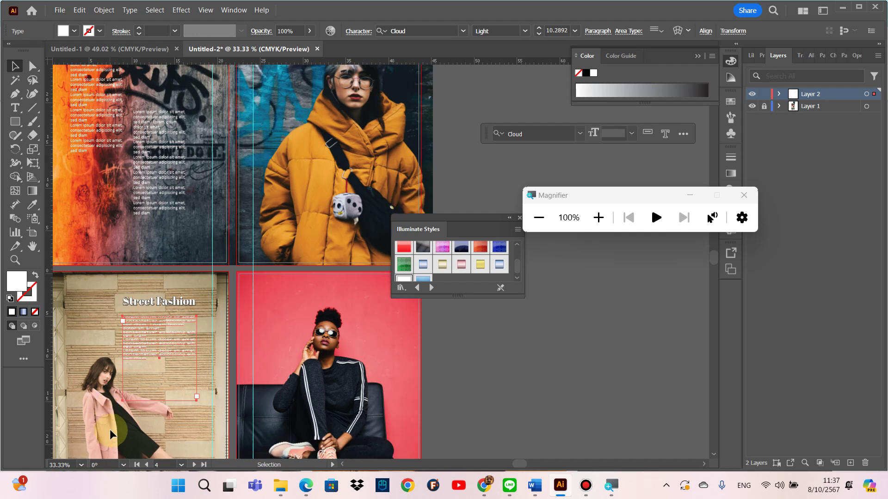
{"action": "key", "text": "i"}
{"action": "left_click", "coordinate": [129, 431]}
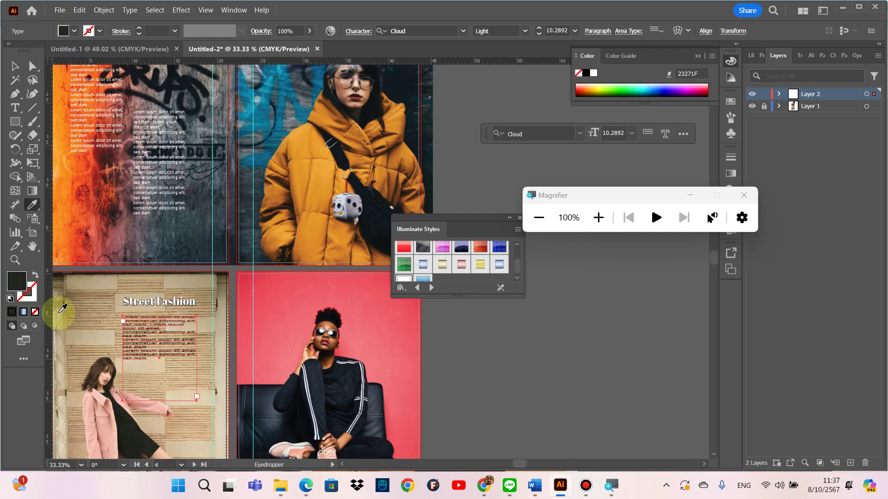
{"action": "left_click", "coordinate": [16, 69]}
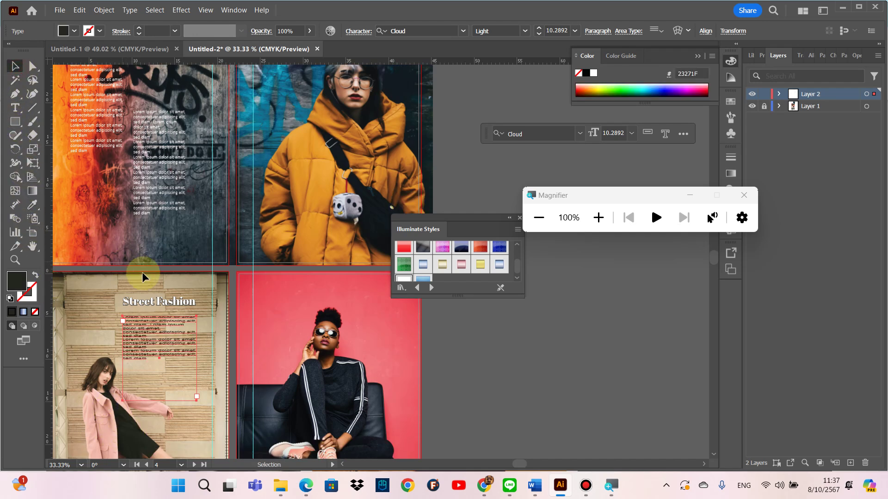
{"action": "left_click", "coordinate": [209, 332]}
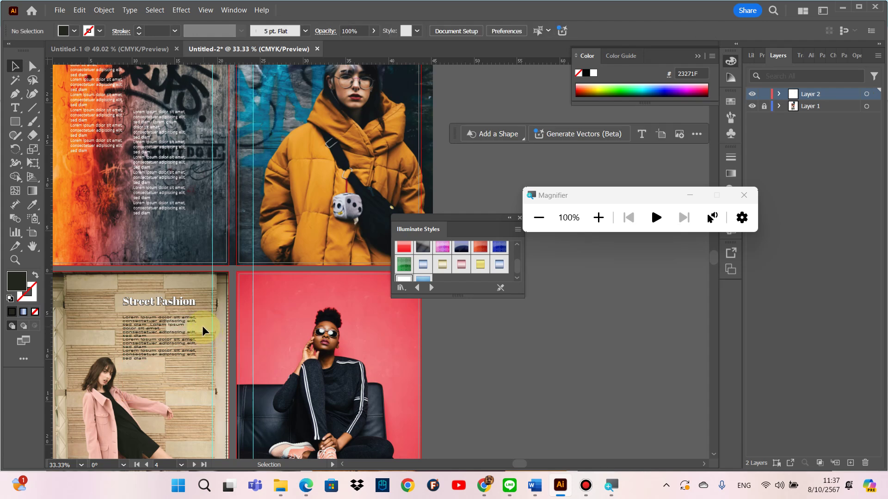
{"action": "scroll", "coordinate": [250, 338], "scroll_direction": "down", "scroll_amount": 3}
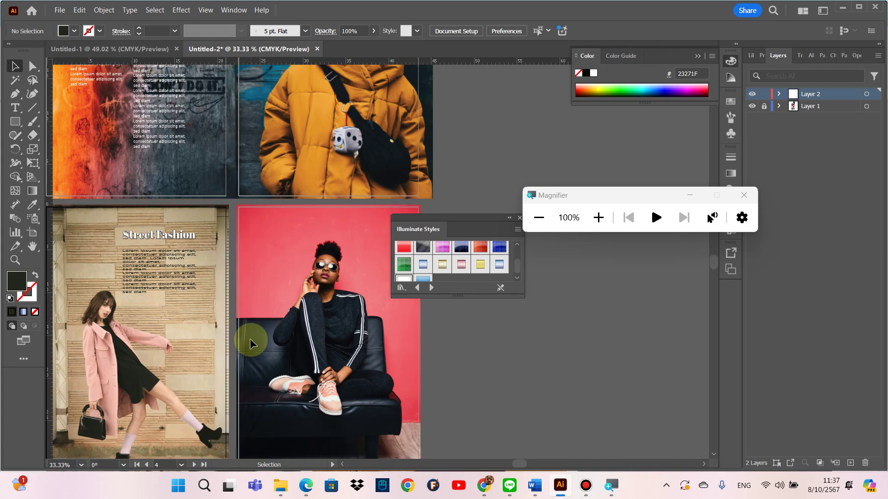
Step: Copy the Cool Sweater heading group onto the pink page
{"action": "scroll", "coordinate": [252, 337], "scroll_direction": "up", "scroll_amount": 3}
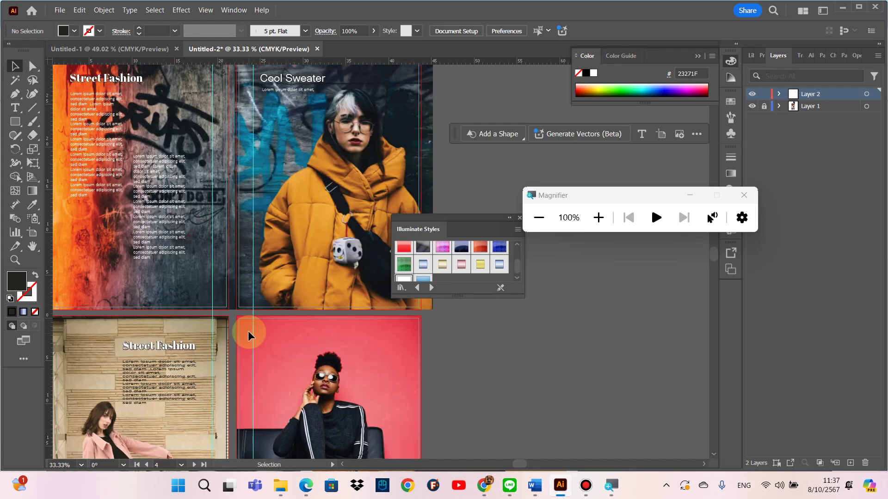
{"action": "scroll", "coordinate": [248, 331], "scroll_direction": "up", "scroll_amount": 3}
{"action": "left_click", "coordinate": [271, 122]}
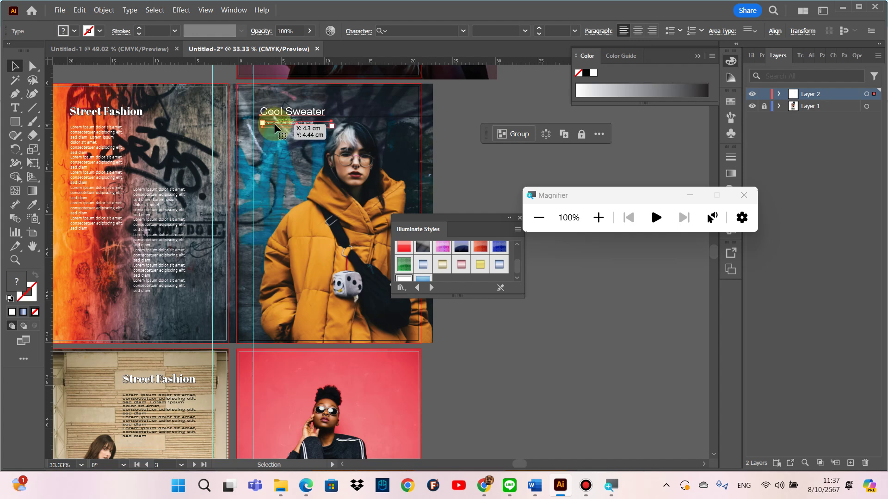
{"action": "mouse_move", "coordinate": [275, 127]}
{"action": "left_mouse_down"}
{"action": "mouse_move", "coordinate": [347, 384]}
{"action": "mouse_move", "coordinate": [357, 389]}
{"action": "left_mouse_up"}
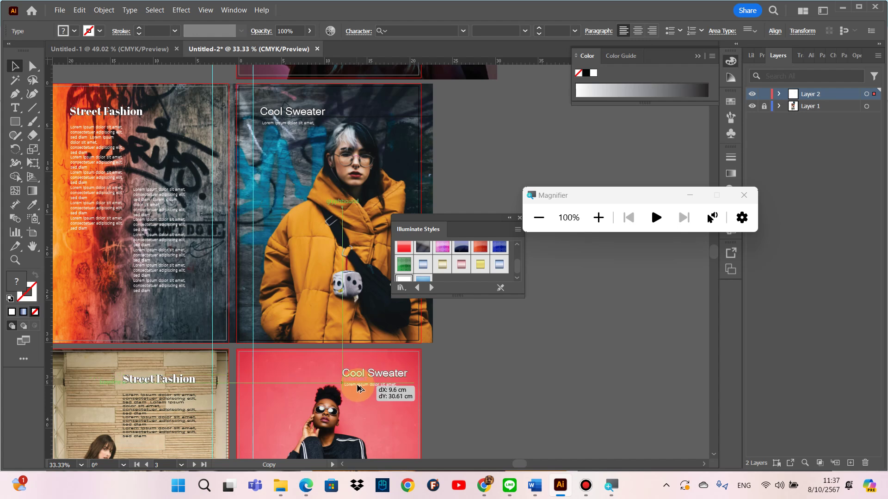
{"action": "left_click_drag", "start_coordinate": [358, 390], "coordinate": [291, 285]}
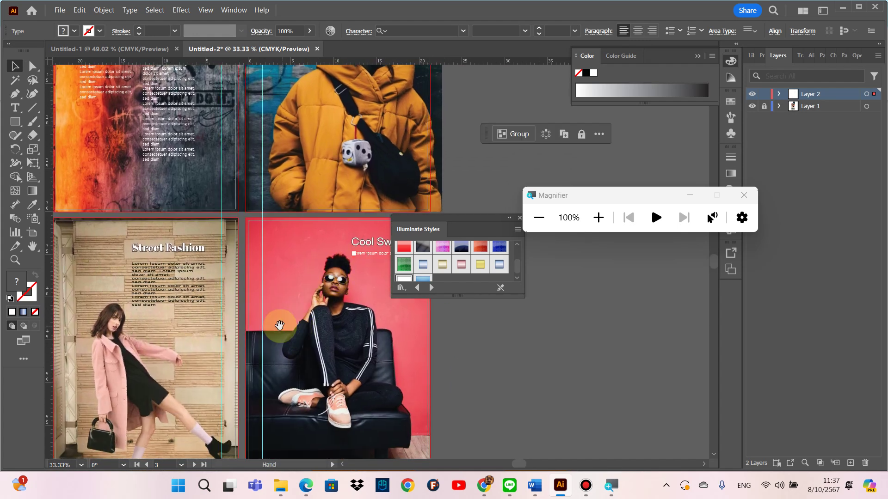
{"action": "left_click_drag", "start_coordinate": [278, 323], "coordinate": [260, 262]}
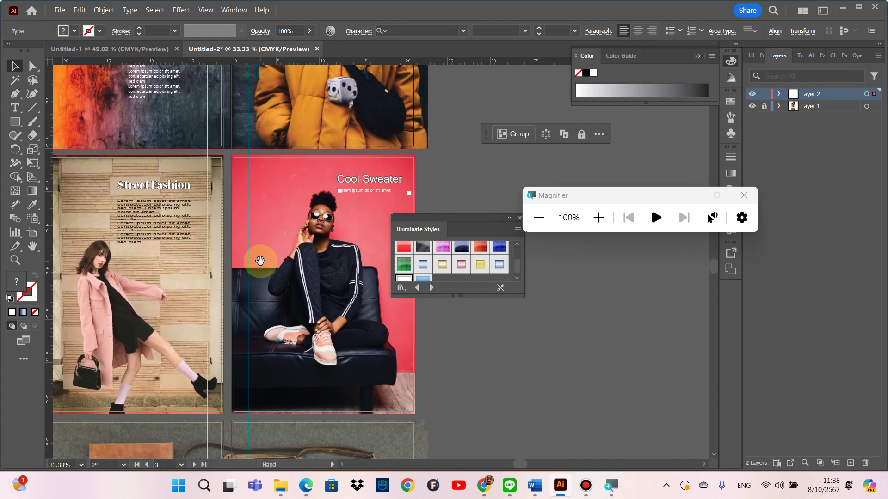
Step: Add a horizontal guide at the Street Fashion title and align the Cool Sweater copy to it
{"action": "left_click", "coordinate": [355, 179]}
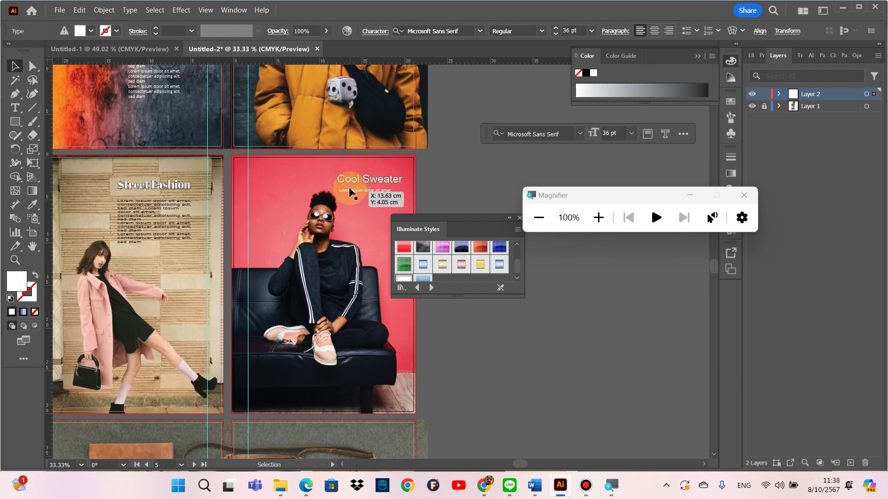
{"action": "left_click_drag", "start_coordinate": [199, 60], "coordinate": [205, 107]}
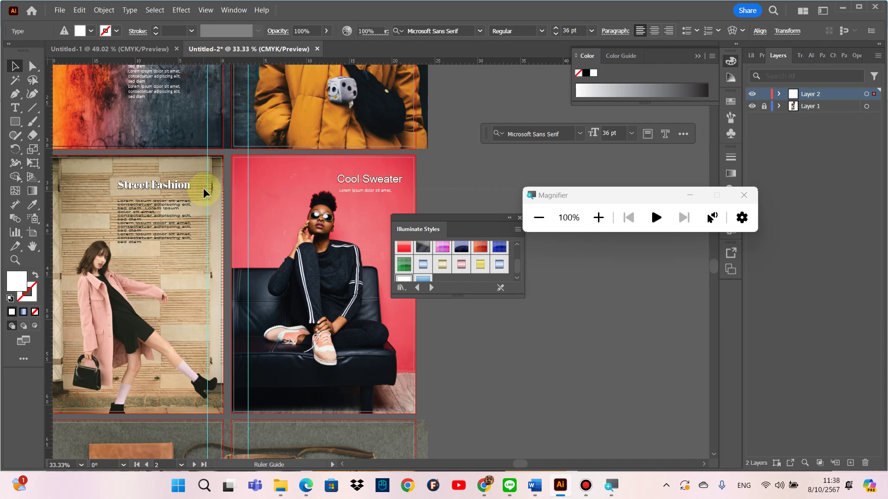
{"action": "left_click_drag", "start_coordinate": [202, 190], "coordinate": [203, 188]}
{"action": "left_click", "coordinate": [356, 181]}
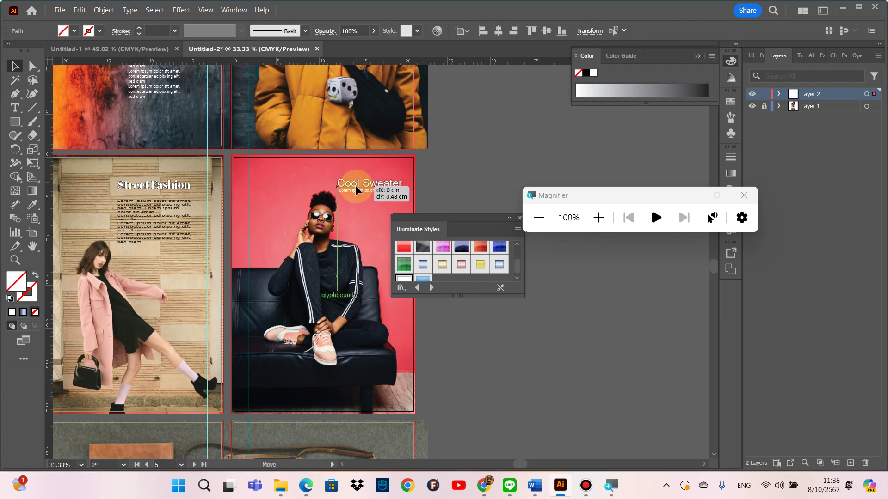
{"action": "left_click_drag", "start_coordinate": [356, 181], "coordinate": [352, 195]}
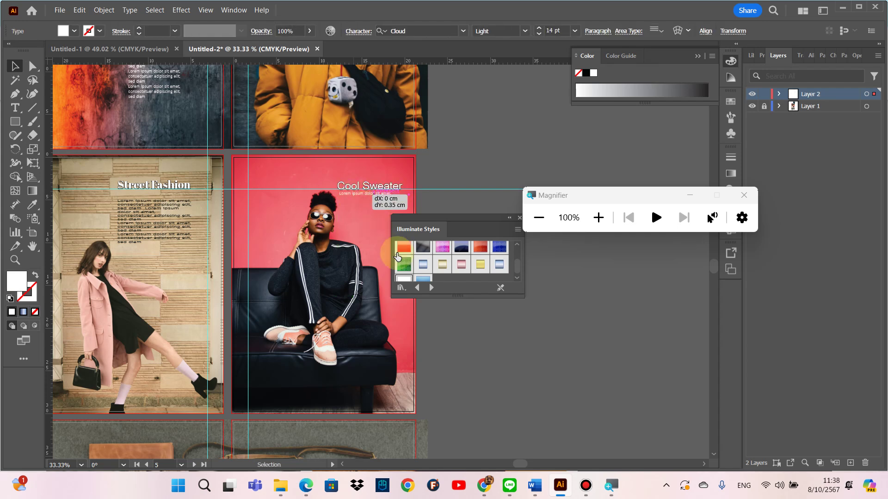
{"action": "left_click", "coordinate": [444, 322]}
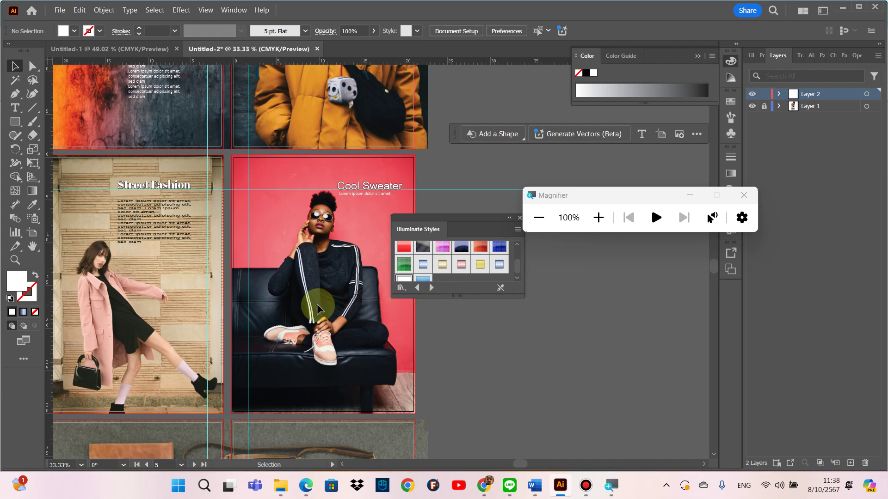
Step: Browse the pages and check the Street Fashion title and body text
{"action": "scroll", "coordinate": [315, 303], "scroll_direction": "down", "scroll_amount": 1}
{"action": "scroll", "coordinate": [313, 301], "scroll_direction": "down", "scroll_amount": 2}
{"action": "scroll", "coordinate": [314, 300], "scroll_direction": "down", "scroll_amount": 3}
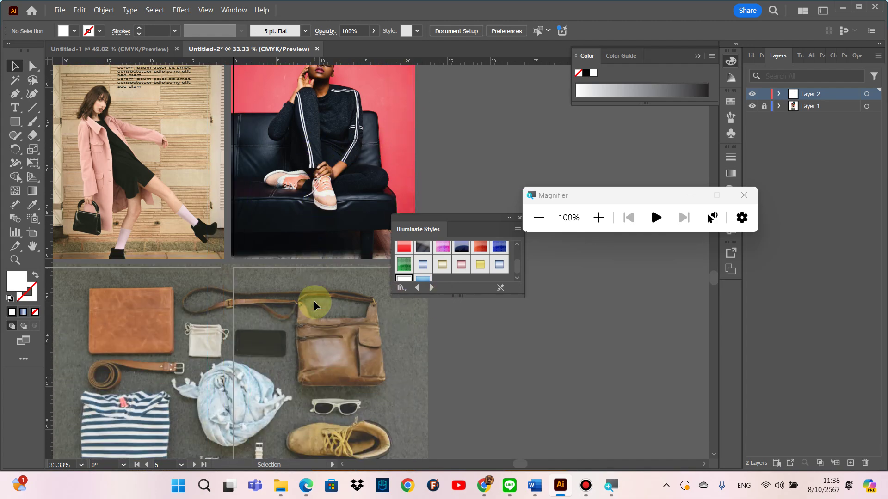
{"action": "scroll", "coordinate": [313, 300], "scroll_direction": "down", "scroll_amount": 2}
{"action": "scroll", "coordinate": [313, 300], "scroll_direction": "down", "scroll_amount": 3}
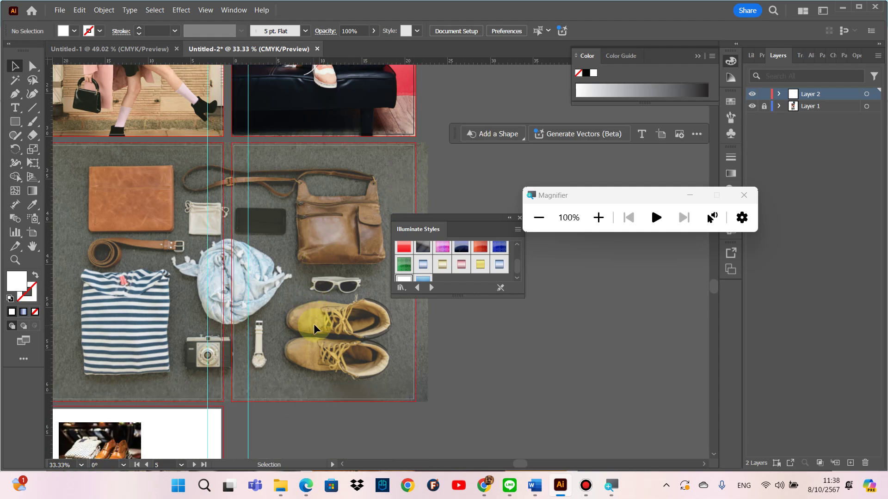
{"action": "scroll", "coordinate": [197, 264], "scroll_direction": "up", "scroll_amount": 1}
{"action": "scroll", "coordinate": [197, 264], "scroll_direction": "up", "scroll_amount": 1}
{"action": "scroll", "coordinate": [196, 264], "scroll_direction": "up", "scroll_amount": 4}
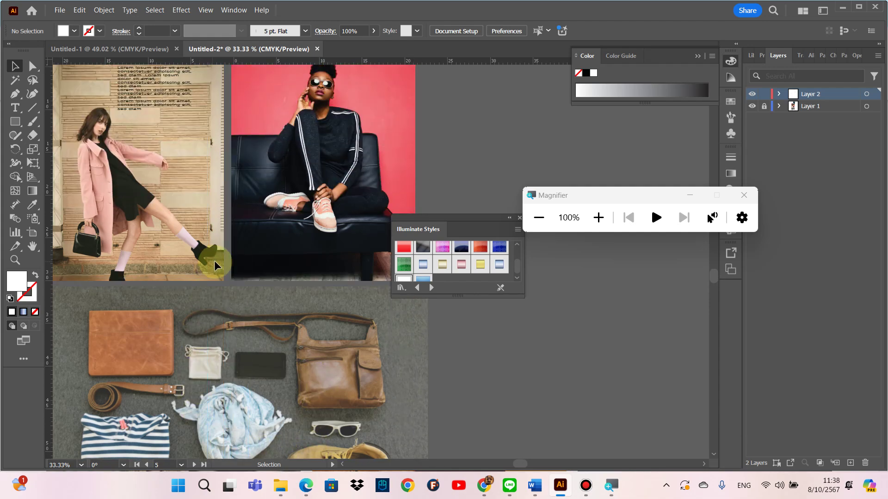
{"action": "scroll", "coordinate": [251, 253], "scroll_direction": "up", "scroll_amount": 1}
{"action": "scroll", "coordinate": [277, 222], "scroll_direction": "up", "scroll_amount": 1}
{"action": "scroll", "coordinate": [277, 176], "scroll_direction": "up", "scroll_amount": 1}
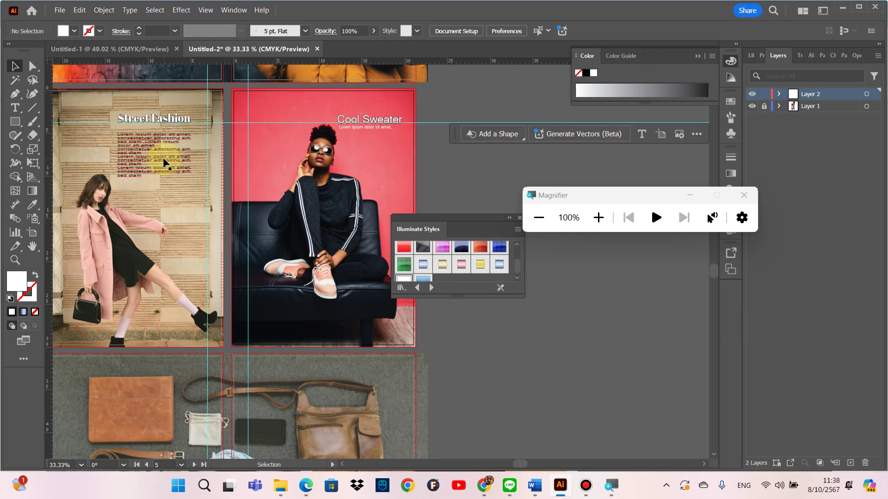
{"action": "scroll", "coordinate": [161, 163], "scroll_direction": "down", "scroll_amount": 3}
{"action": "scroll", "coordinate": [160, 164], "scroll_direction": "down", "scroll_amount": 2}
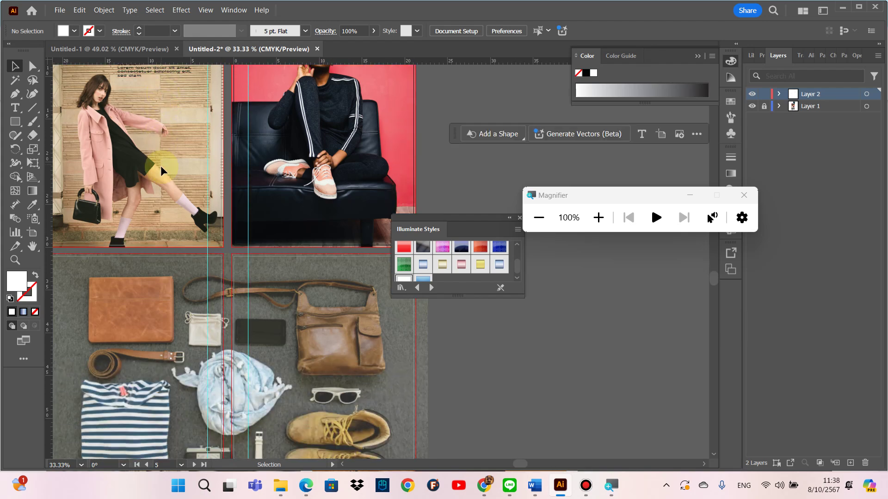
{"action": "scroll", "coordinate": [163, 164], "scroll_direction": "down", "scroll_amount": 1}
{"action": "scroll", "coordinate": [165, 165], "scroll_direction": "up", "scroll_amount": 1}
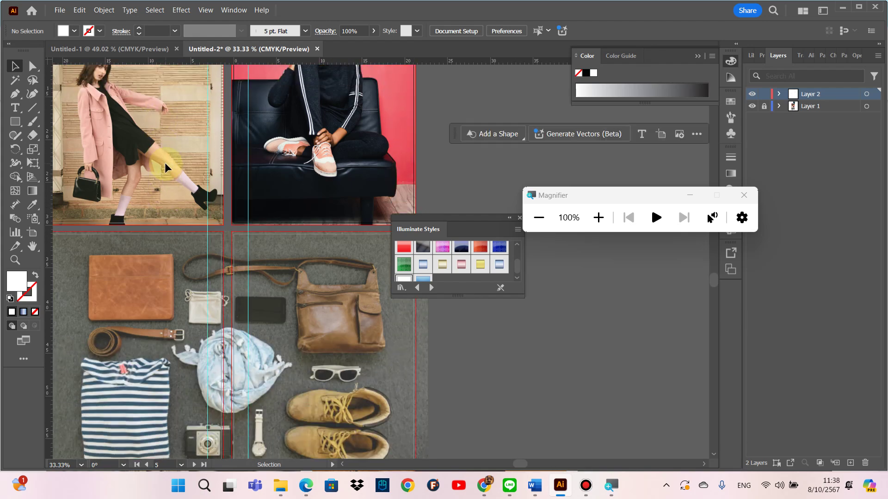
{"action": "scroll", "coordinate": [165, 165], "scroll_direction": "up", "scroll_amount": 3}
{"action": "scroll", "coordinate": [167, 138], "scroll_direction": "up", "scroll_amount": 1}
{"action": "left_click", "coordinate": [168, 96]}
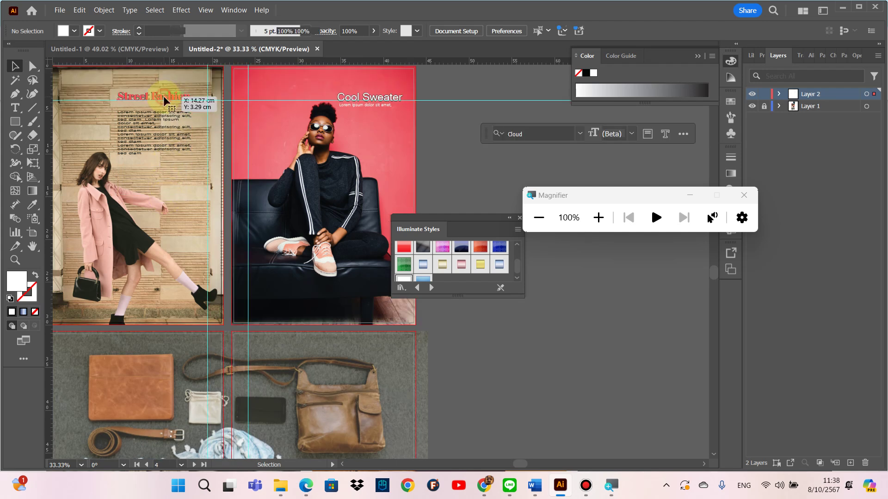
{"action": "left_click", "coordinate": [147, 132]}
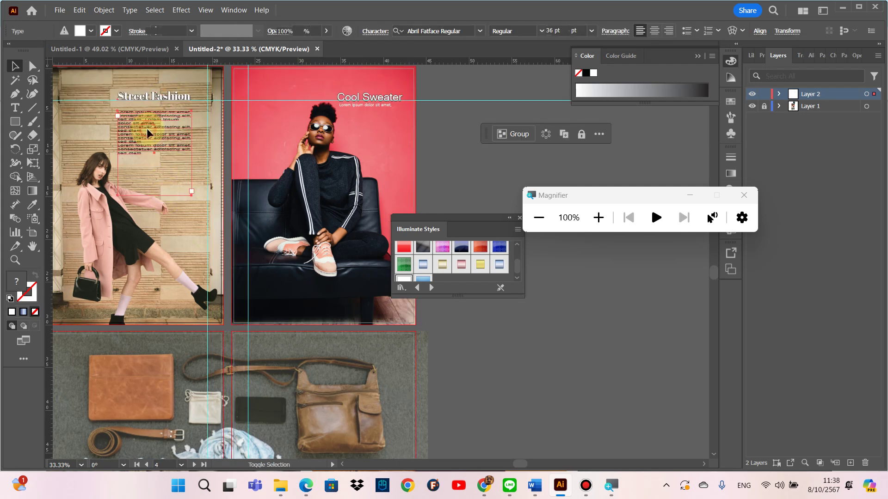
{"action": "left_click", "coordinate": [163, 97]}
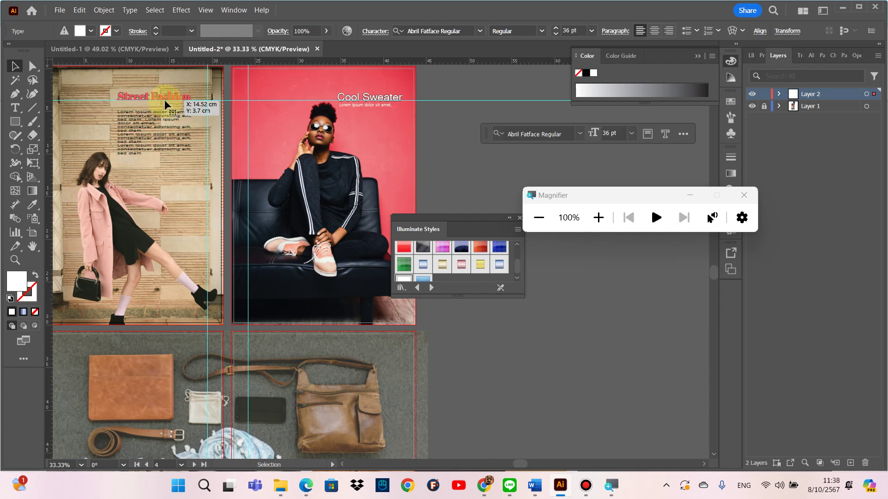
Step: Nudge the Cool Sweater heading slightly relative to its caption
{"action": "left_click", "coordinate": [354, 105]}
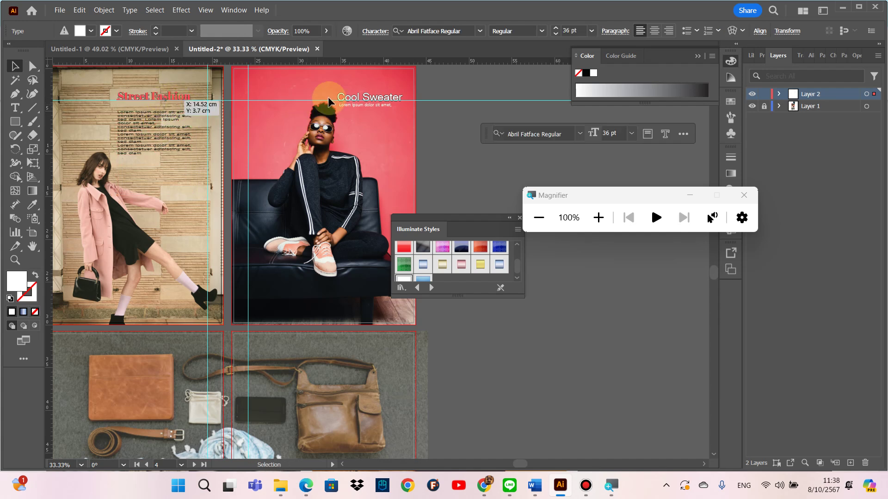
{"action": "left_click", "coordinate": [354, 97]}
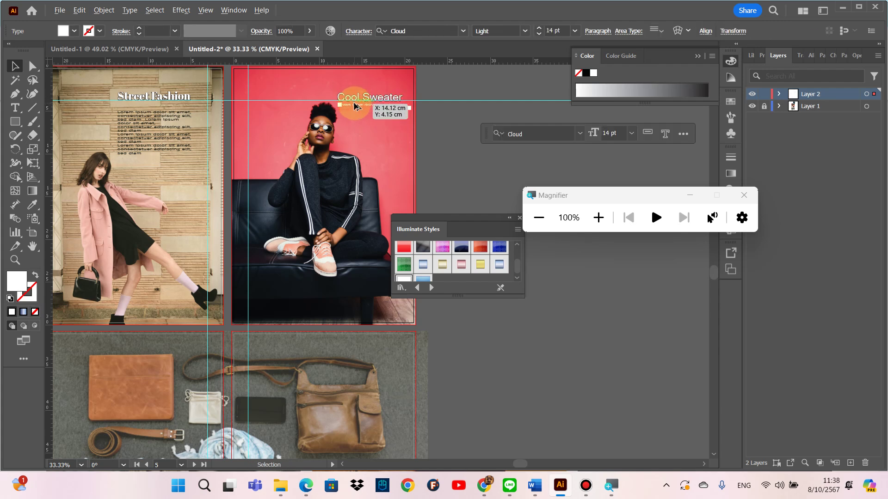
{"action": "left_click_drag", "start_coordinate": [354, 101], "coordinate": [352, 94]}
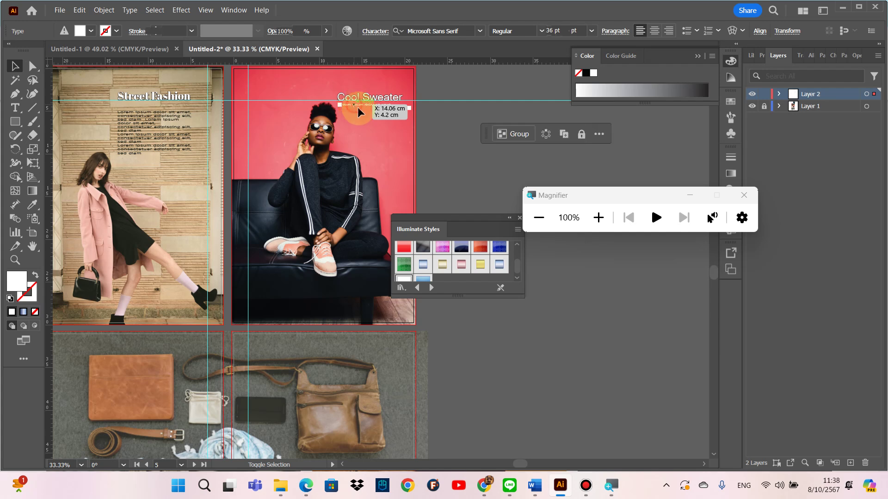
{"action": "left_click", "coordinate": [354, 105], "text": "shift"}
{"action": "left_click", "coordinate": [431, 134]}
{"action": "left_click_drag", "start_coordinate": [381, 95], "coordinate": [370, 104]}
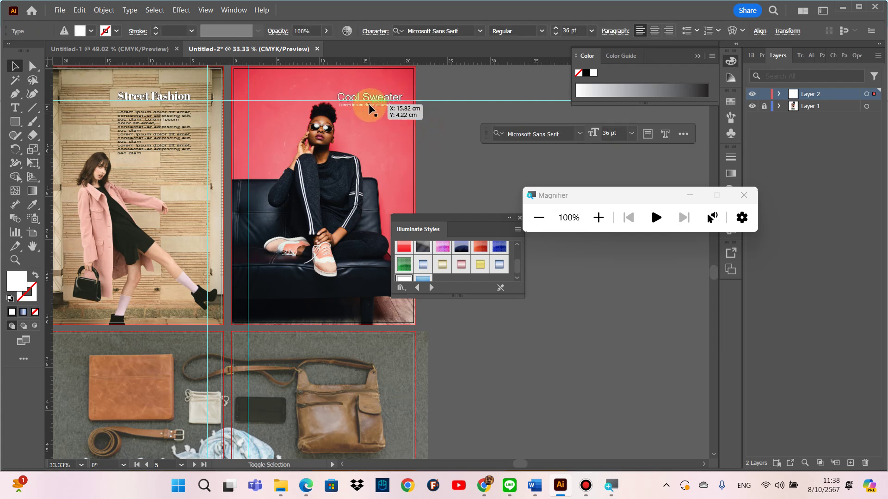
Step: Copy the Cool Sweater heading and caption onto the lower-right flat-lay page
{"action": "left_click", "coordinate": [370, 104], "text": "shift"}
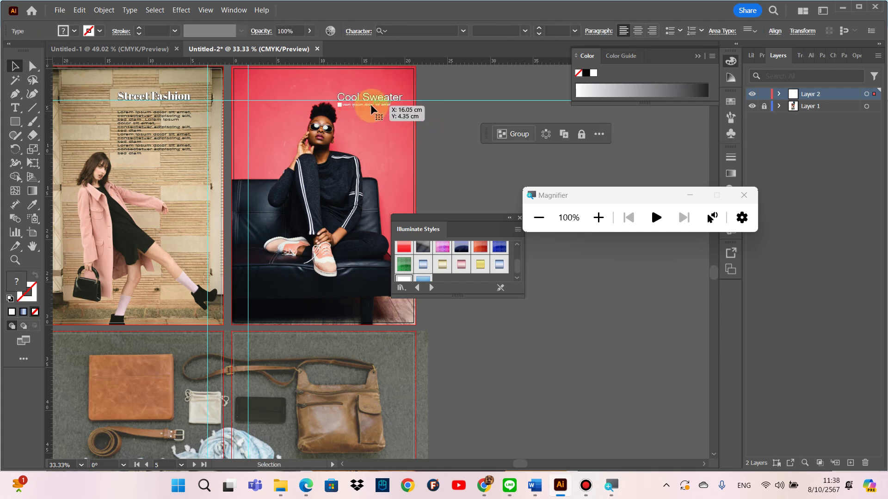
{"action": "mouse_move", "coordinate": [371, 105]}
{"action": "left_mouse_down"}
{"action": "mouse_move", "coordinate": [354, 366]}
{"action": "mouse_move", "coordinate": [361, 364]}
{"action": "left_mouse_up"}
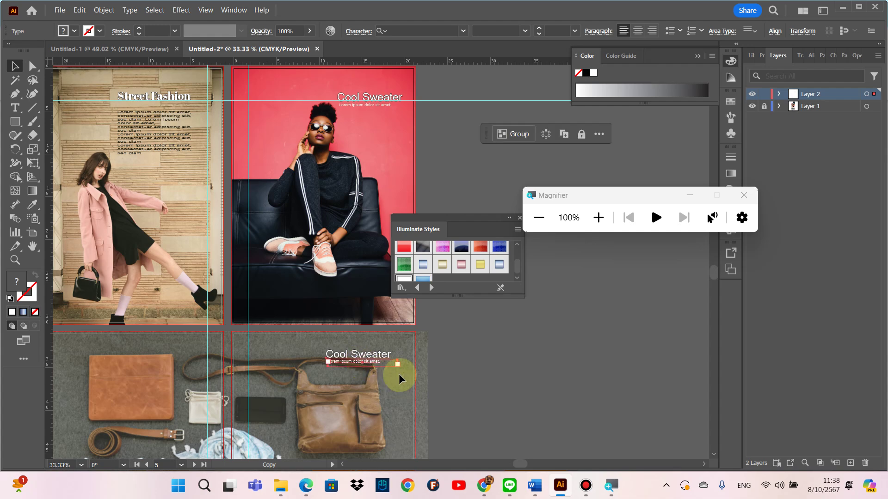
{"action": "left_click", "coordinate": [466, 367]}
Step: Alt-drag a copy of the lorem ipsum body text down onto the flat-lay page
{"action": "scroll", "coordinate": [418, 342], "scroll_direction": "down", "scroll_amount": 3}
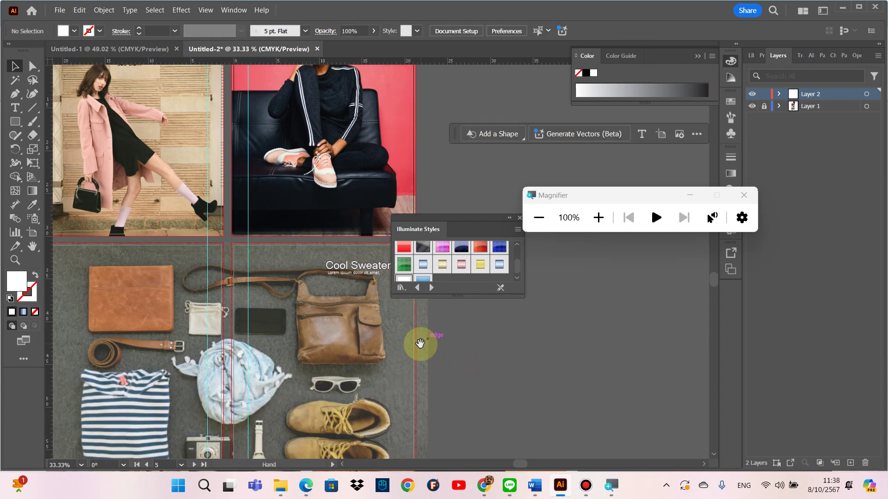
{"action": "scroll", "coordinate": [415, 343], "scroll_direction": "down", "scroll_amount": 2}
{"action": "scroll", "coordinate": [415, 343], "scroll_direction": "down", "scroll_amount": 2}
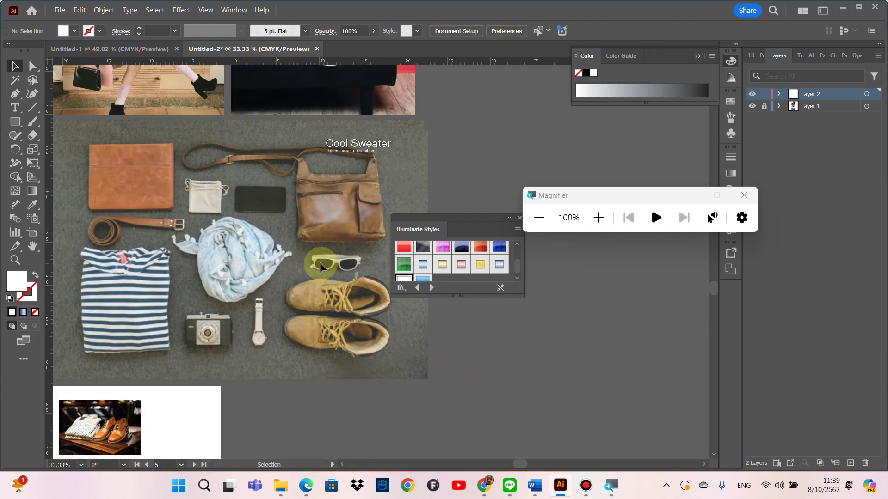
{"action": "scroll", "coordinate": [251, 238], "scroll_direction": "up", "scroll_amount": 3}
{"action": "scroll", "coordinate": [251, 237], "scroll_direction": "up", "scroll_amount": 3}
{"action": "left_click", "coordinate": [163, 160]}
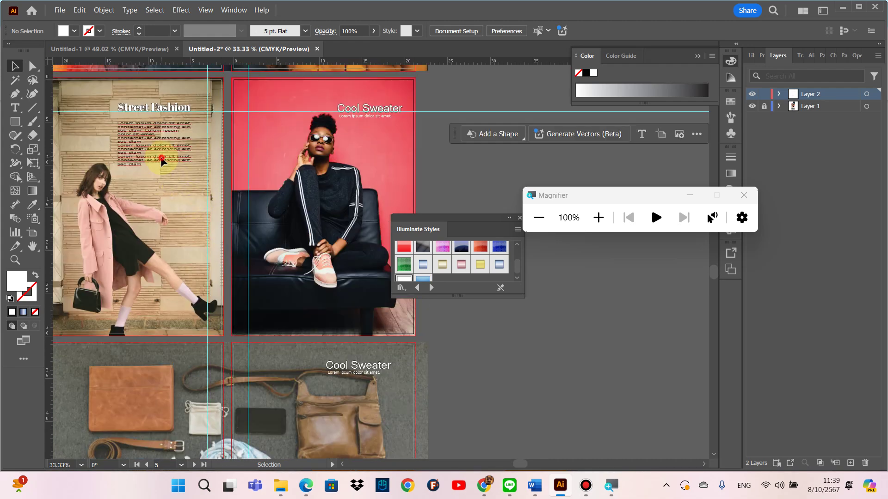
{"action": "mouse_move", "coordinate": [160, 156]}
{"action": "left_mouse_down"}
{"action": "mouse_move", "coordinate": [100, 418]}
{"action": "mouse_move", "coordinate": [104, 412]}
{"action": "left_mouse_up"}
Step: Move the copied text to the page's upper left and bring up its fill colour picker
{"action": "scroll", "coordinate": [109, 406], "scroll_direction": "down", "scroll_amount": 5}
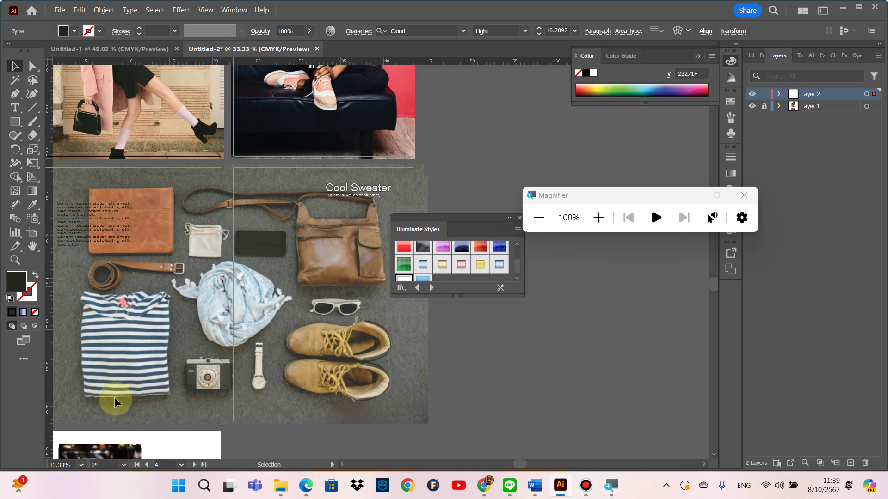
{"action": "left_click", "coordinate": [94, 223]}
{"action": "left_click_drag", "start_coordinate": [106, 234], "coordinate": [126, 333]}
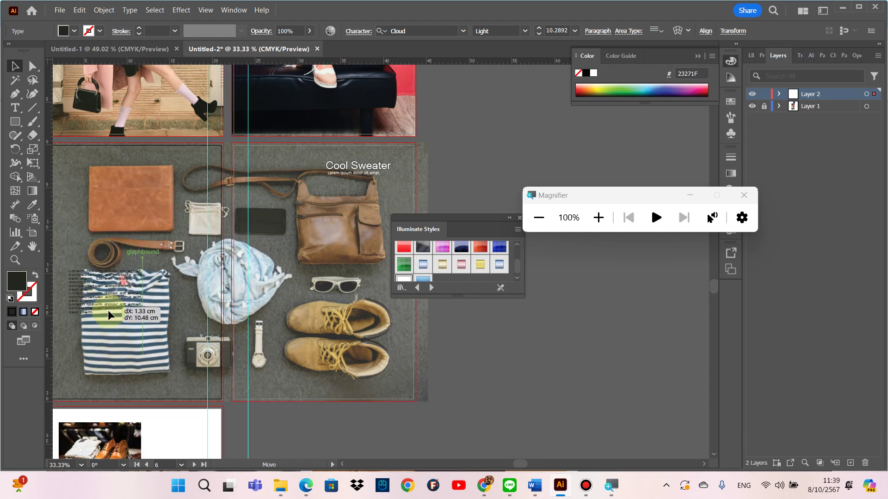
{"action": "left_click_drag", "start_coordinate": [107, 305], "coordinate": [91, 360]}
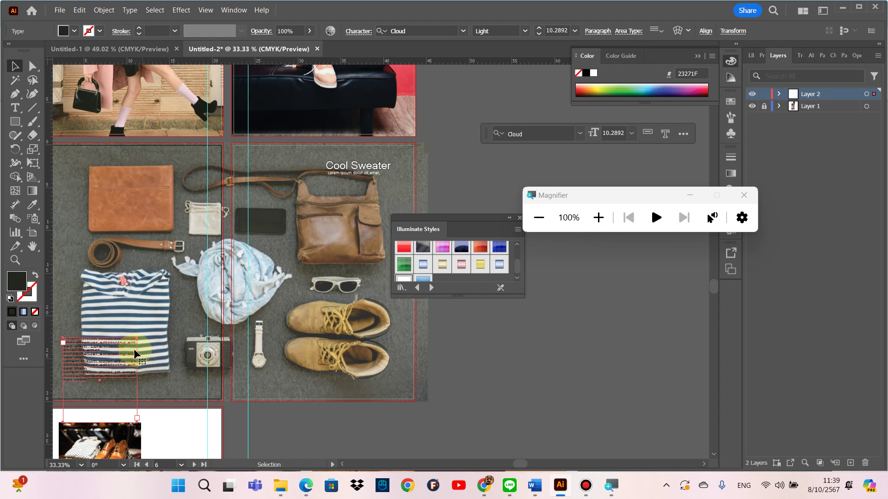
{"action": "left_click_drag", "start_coordinate": [98, 340], "coordinate": [102, 185]}
{"action": "double_click", "coordinate": [18, 279]}
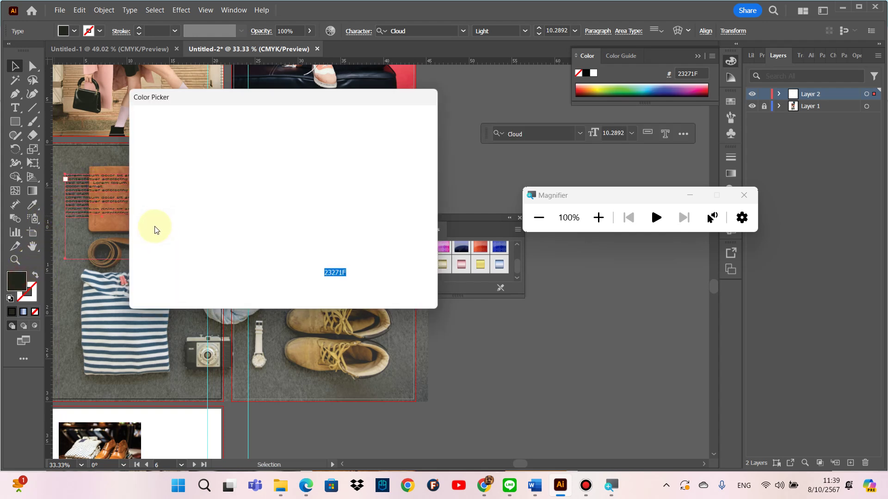
Step: Make the copied body text white (FFFFFF) and drag the Cool Sweater caption down over the boots
{"action": "left_click_drag", "start_coordinate": [180, 223], "coordinate": [133, 133]}
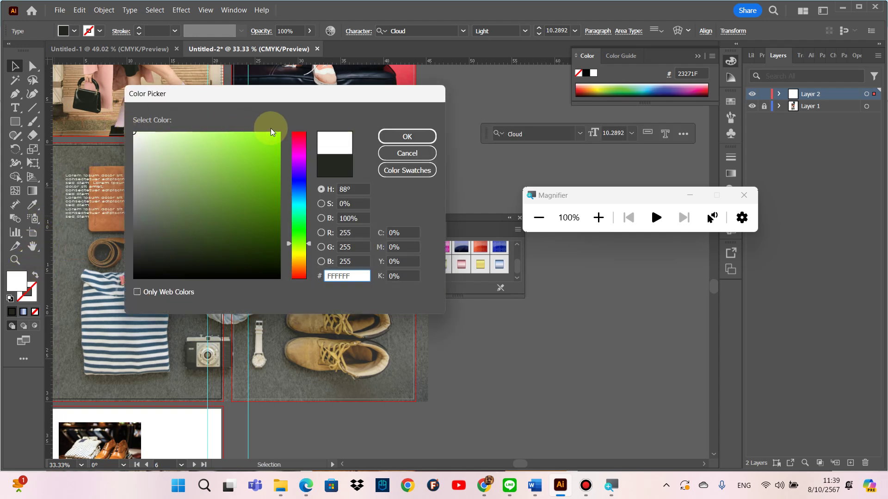
{"action": "left_click", "coordinate": [398, 136]}
{"action": "left_click", "coordinate": [342, 175]}
{"action": "mouse_move", "coordinate": [342, 175]}
{"action": "left_mouse_down"}
{"action": "mouse_move", "coordinate": [336, 274]}
{"action": "mouse_move", "coordinate": [351, 370]}
{"action": "left_mouse_up"}
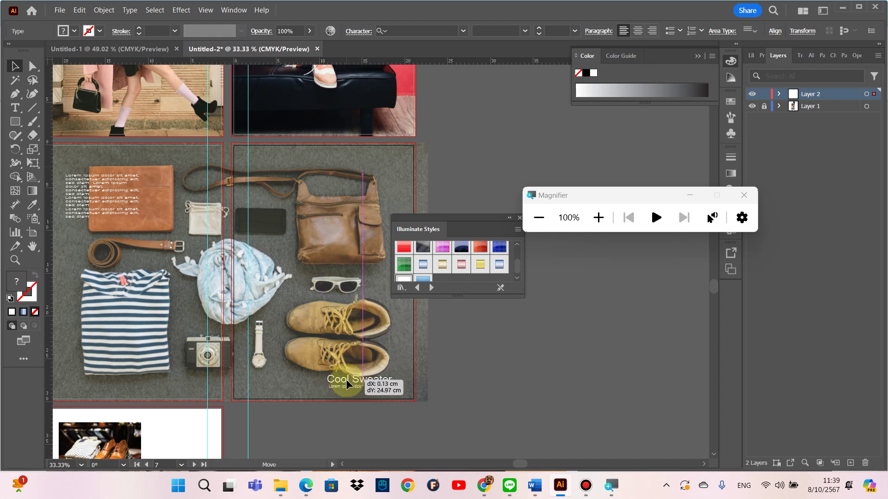
{"action": "left_click_drag", "start_coordinate": [352, 370], "coordinate": [351, 370]}
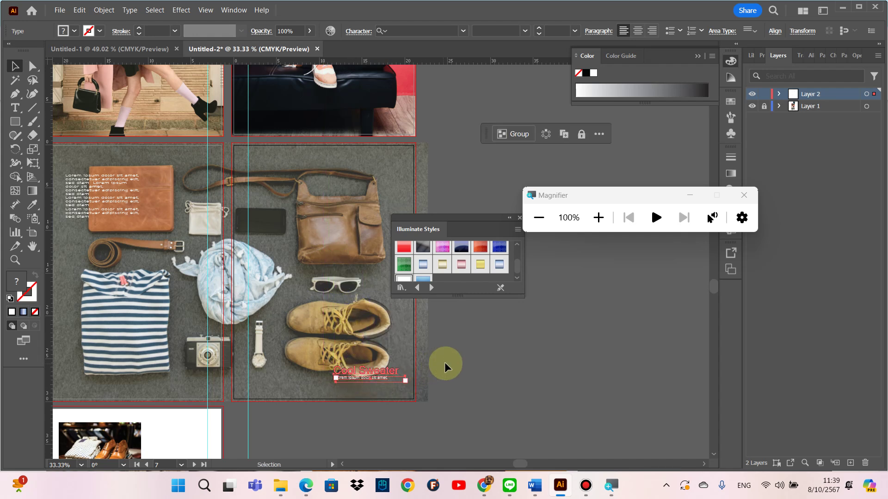
{"action": "left_click", "coordinate": [451, 362]}
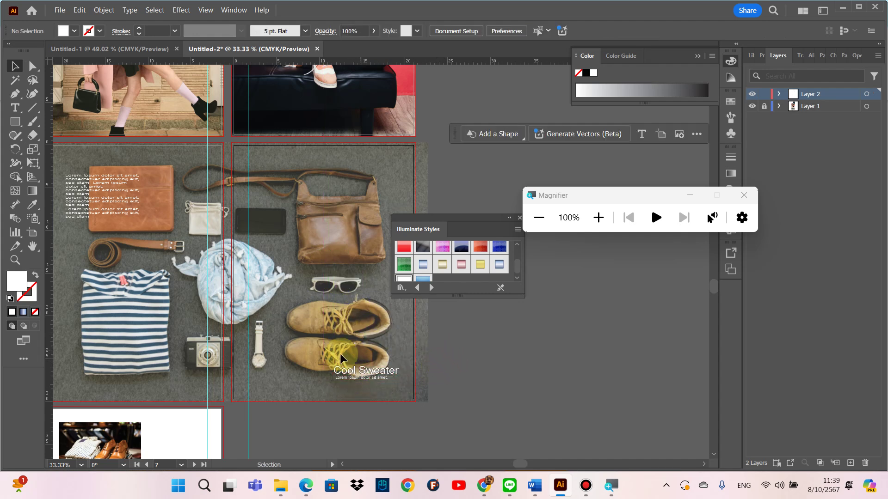
{"action": "scroll", "coordinate": [314, 342], "scroll_direction": "down", "scroll_amount": 2}
{"action": "scroll", "coordinate": [236, 337], "scroll_direction": "down", "scroll_amount": 2}
{"action": "scroll", "coordinate": [196, 340], "scroll_direction": "down", "scroll_amount": 2}
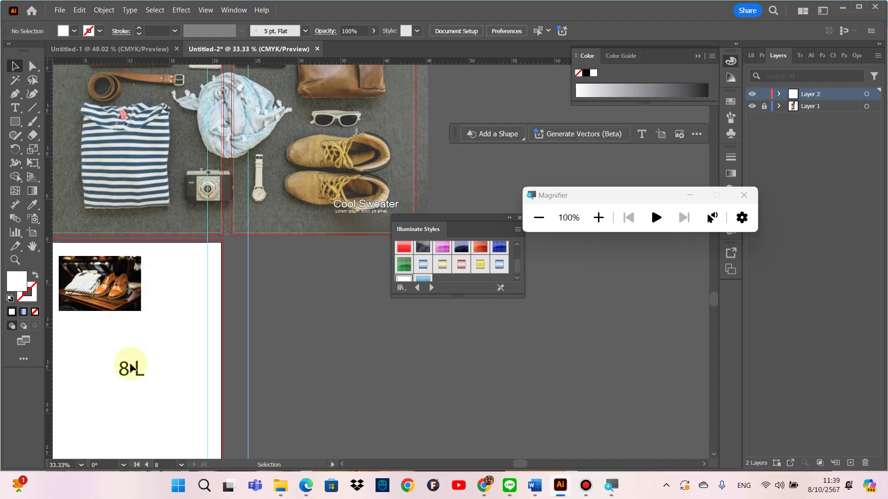
Step: Unlock Layer 1 in the Layers panel so its photos are editable
{"action": "scroll", "coordinate": [182, 307], "scroll_direction": "up", "scroll_amount": 2}
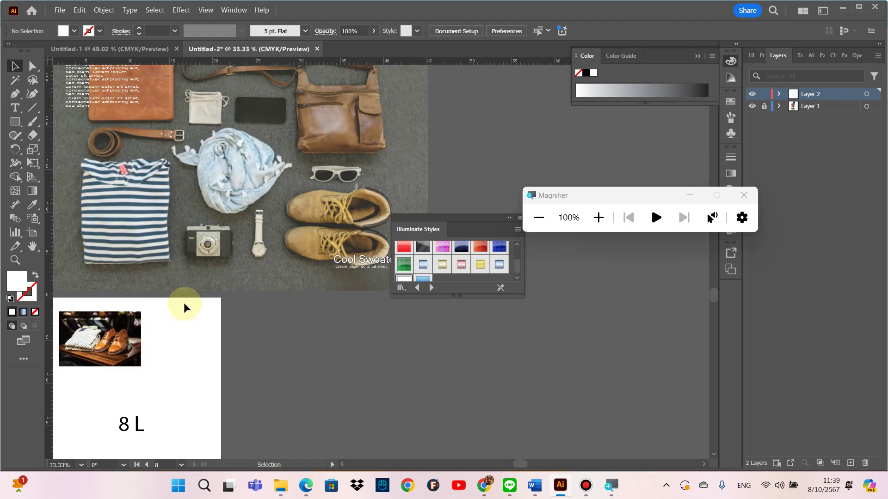
{"action": "scroll", "coordinate": [187, 300], "scroll_direction": "up", "scroll_amount": 3}
{"action": "scroll", "coordinate": [186, 301], "scroll_direction": "up", "scroll_amount": 2}
{"action": "scroll", "coordinate": [187, 300], "scroll_direction": "up", "scroll_amount": 3}
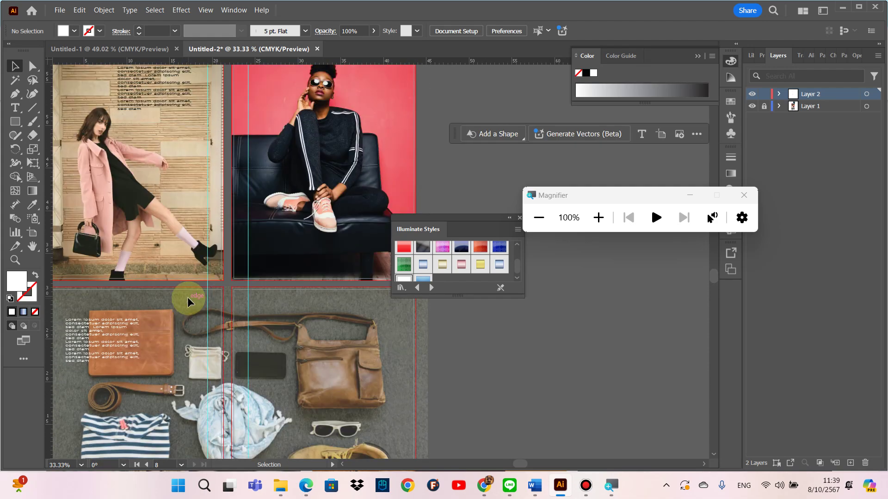
{"action": "scroll", "coordinate": [188, 298], "scroll_direction": "up", "scroll_amount": 2}
{"action": "scroll", "coordinate": [187, 297], "scroll_direction": "down", "scroll_amount": 3}
{"action": "scroll", "coordinate": [187, 300], "scroll_direction": "down", "scroll_amount": 3}
{"action": "scroll", "coordinate": [185, 297], "scroll_direction": "down", "scroll_amount": 5}
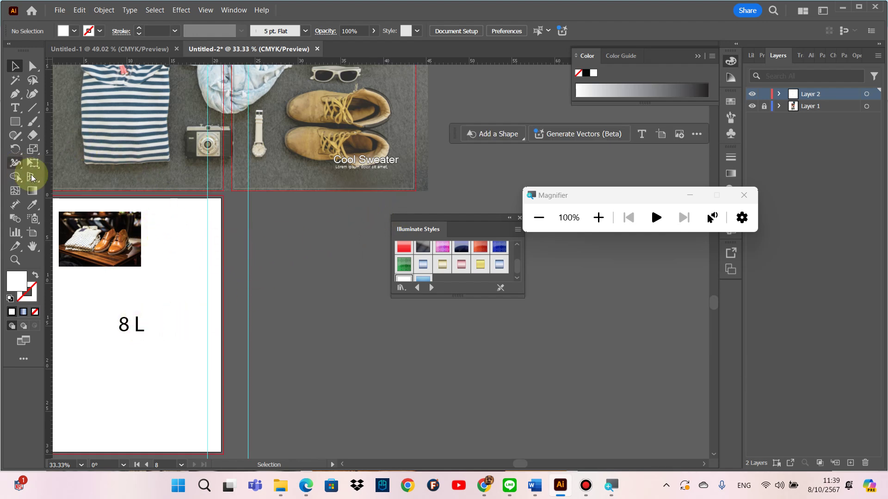
{"action": "left_click", "coordinate": [16, 122]}
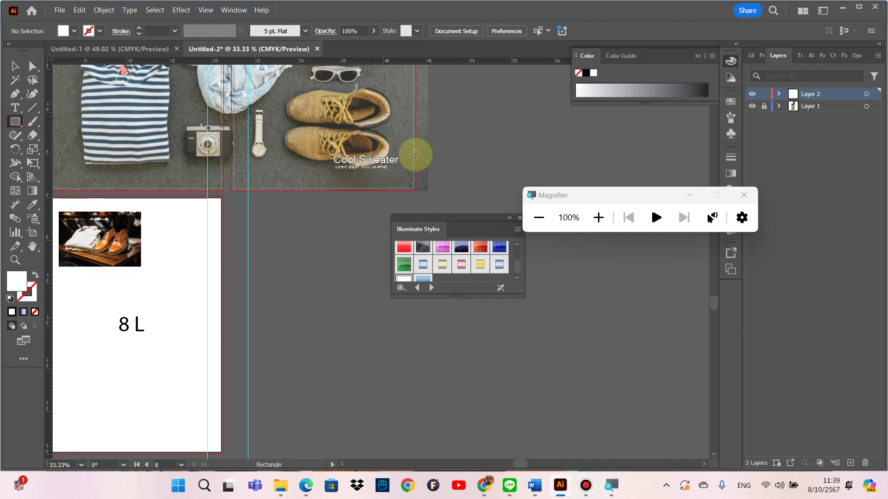
{"action": "left_click", "coordinate": [763, 107]}
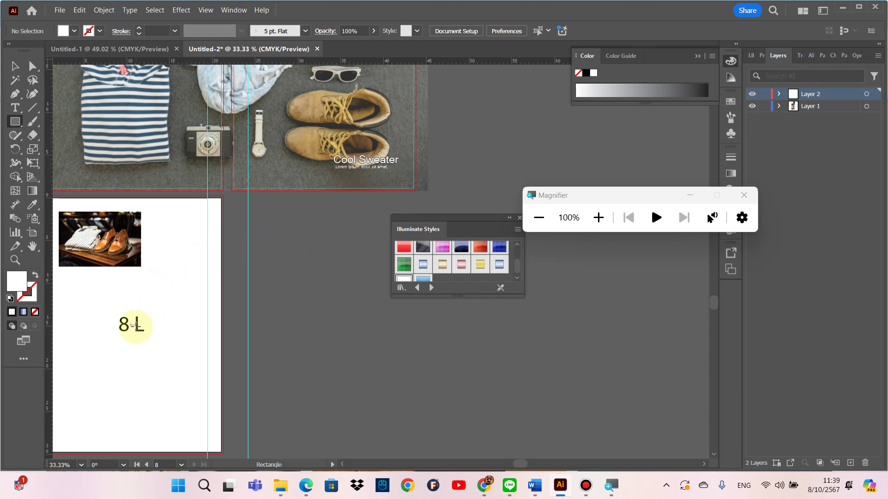
Step: Delete the 8 L text from the last page
{"action": "key", "text": "v"}
{"action": "left_click", "coordinate": [140, 325]}
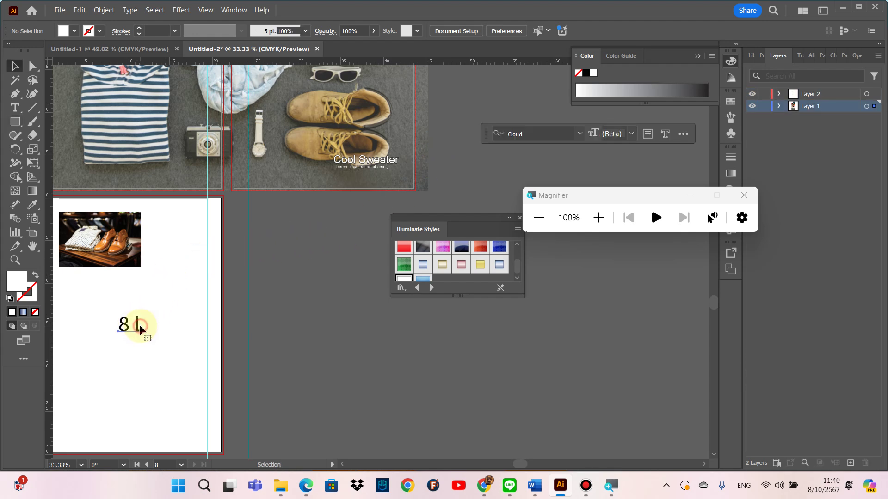
{"action": "key", "text": "Delete"}
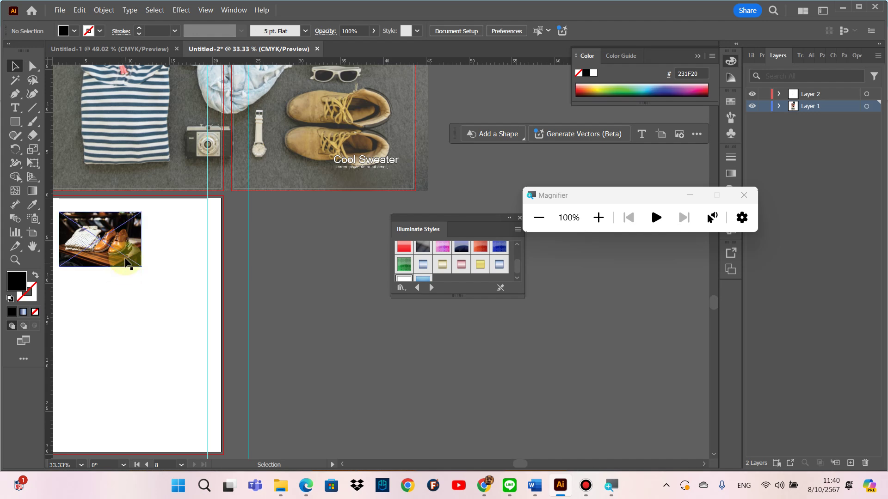
Step: Scale the shoes photo up to roughly double size and move it into position
{"action": "left_click", "coordinate": [137, 259]}
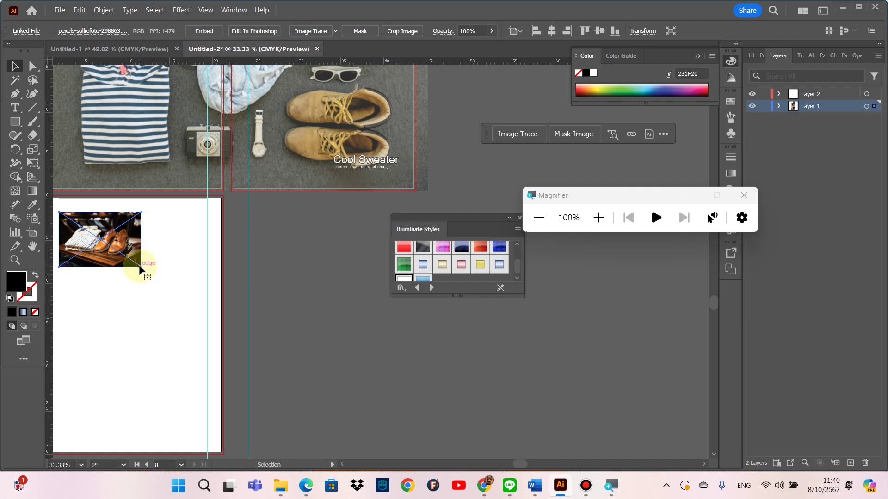
{"action": "left_click", "coordinate": [93, 176], "text": "shift"}
{"action": "left_click", "coordinate": [33, 149]}
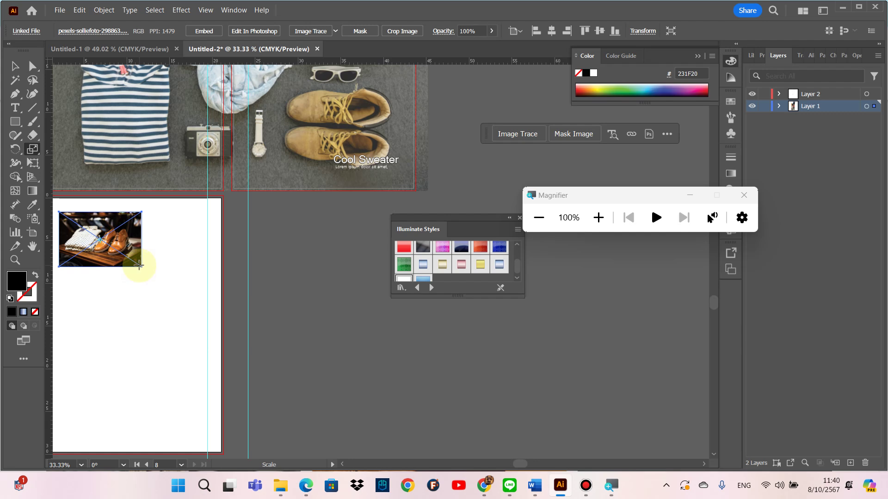
{"action": "left_click_drag", "start_coordinate": [139, 265], "coordinate": [177, 295]}
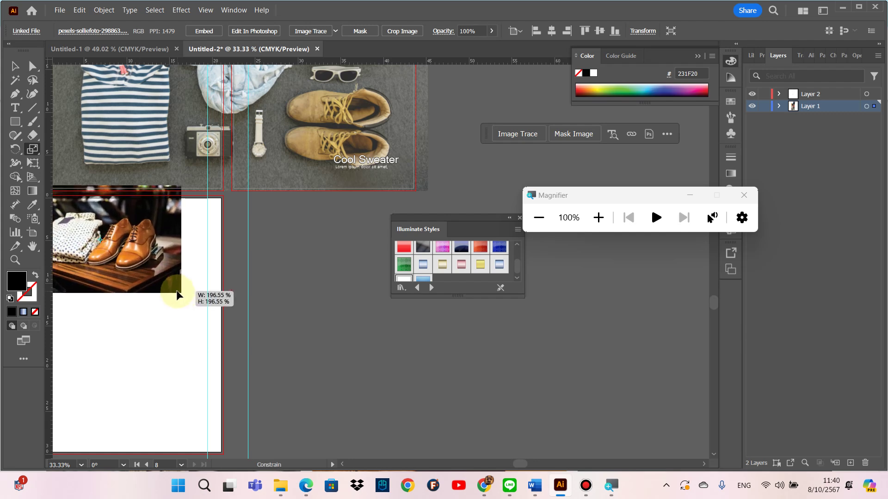
{"action": "key", "text": "v"}
{"action": "left_click_drag", "start_coordinate": [158, 271], "coordinate": [177, 284]}
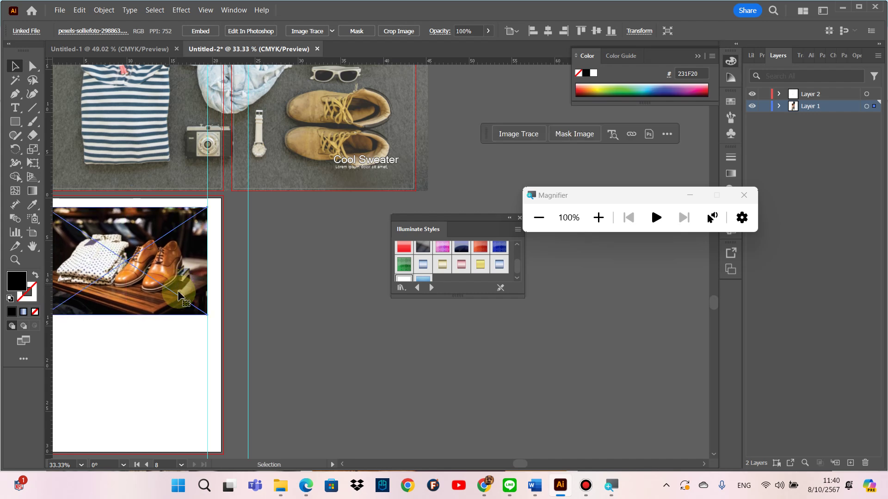
Step: Align the shoes photo with the page's top-left corner and trim its height slightly
{"action": "left_click_drag", "start_coordinate": [222, 314], "coordinate": [285, 309]}
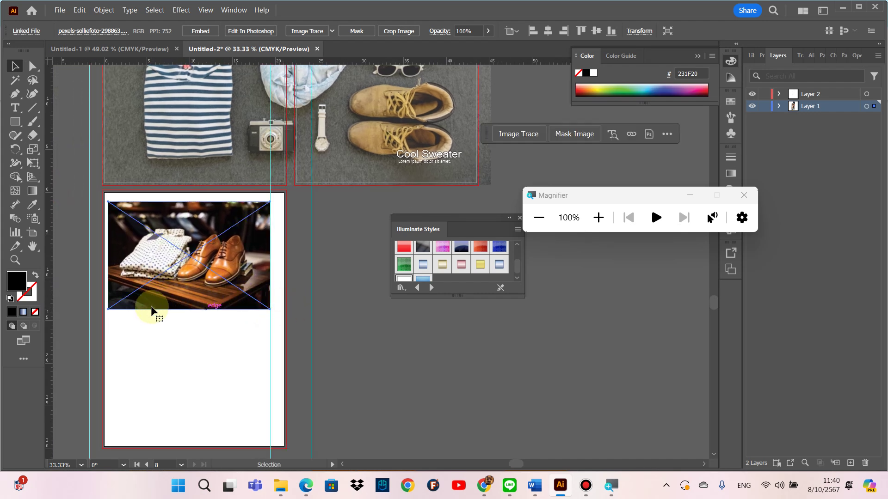
{"action": "left_click_drag", "start_coordinate": [106, 307], "coordinate": [102, 310]}
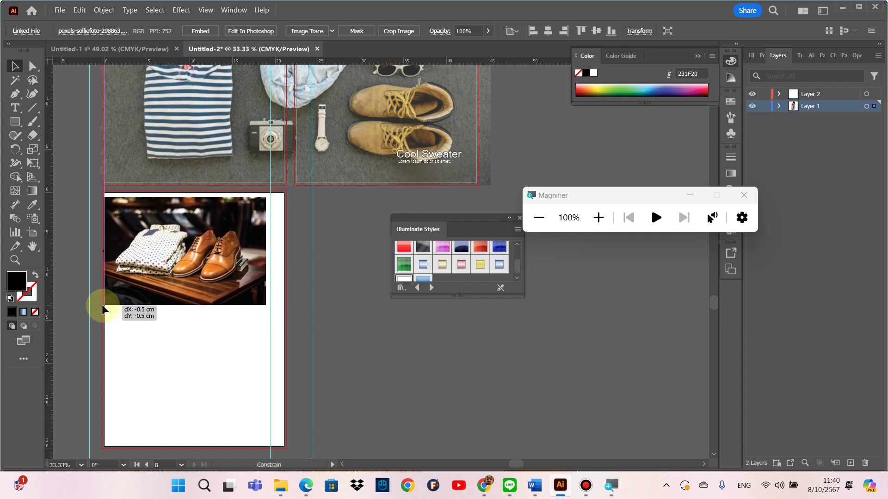
{"action": "left_click_drag", "start_coordinate": [102, 309], "coordinate": [101, 310]}
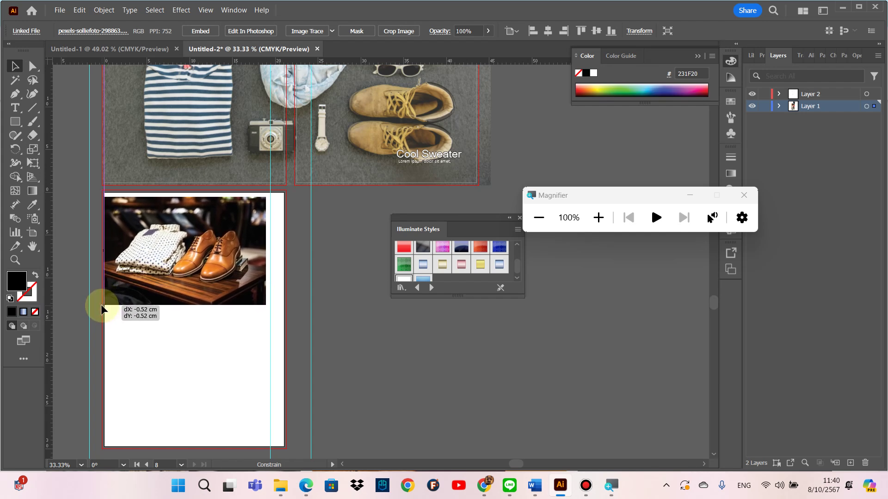
{"action": "left_click_drag", "start_coordinate": [101, 310], "coordinate": [101, 305]}
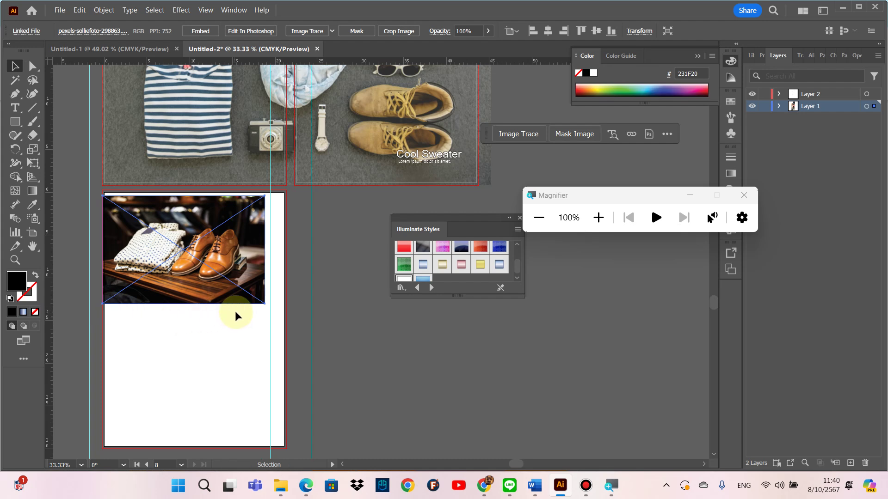
{"action": "left_click_drag", "start_coordinate": [265, 301], "coordinate": [265, 303]}
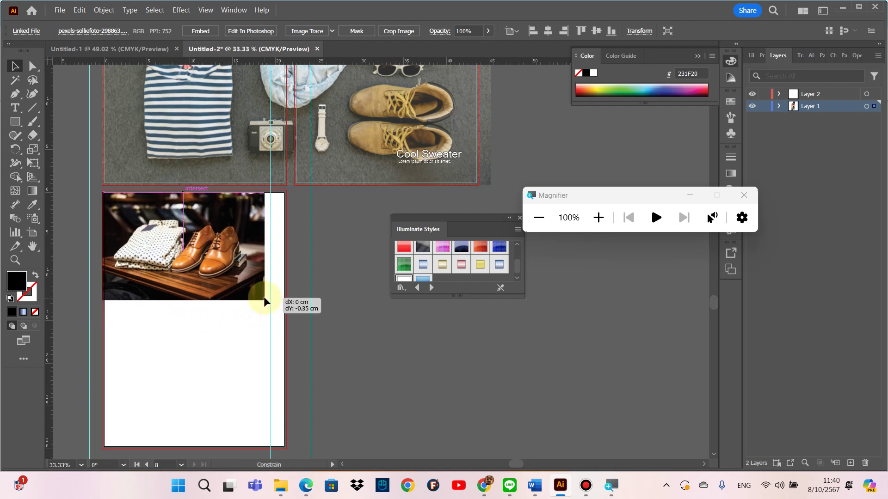
{"action": "left_click_drag", "start_coordinate": [264, 304], "coordinate": [265, 294]}
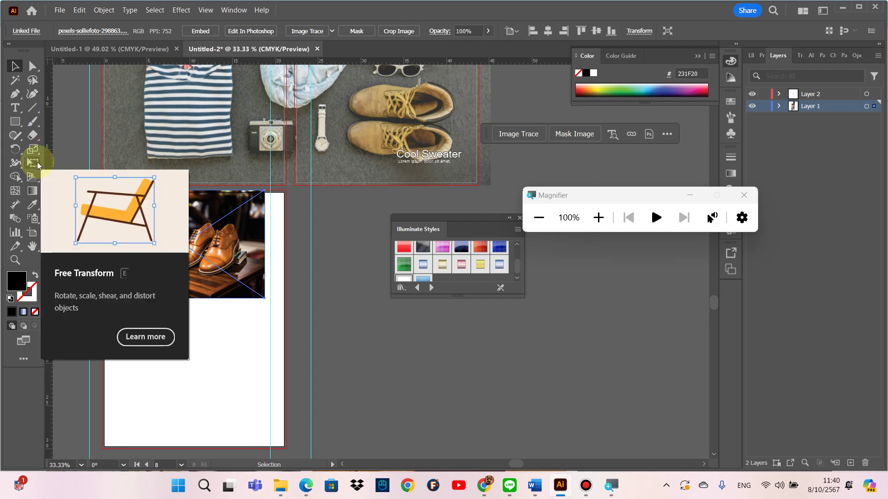
Step: Scale the shoes photo past the page edges and snap it to the page's top edge
{"action": "left_click", "coordinate": [34, 149]}
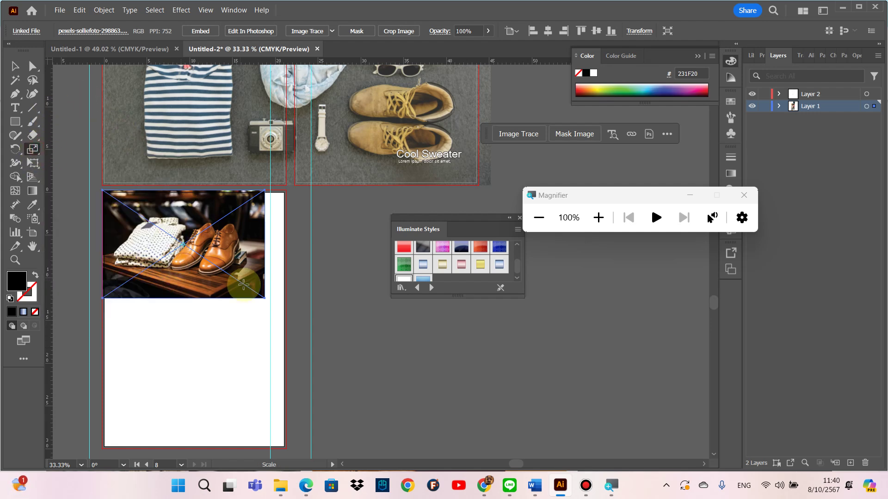
{"action": "left_click_drag", "start_coordinate": [261, 296], "coordinate": [267, 303]}
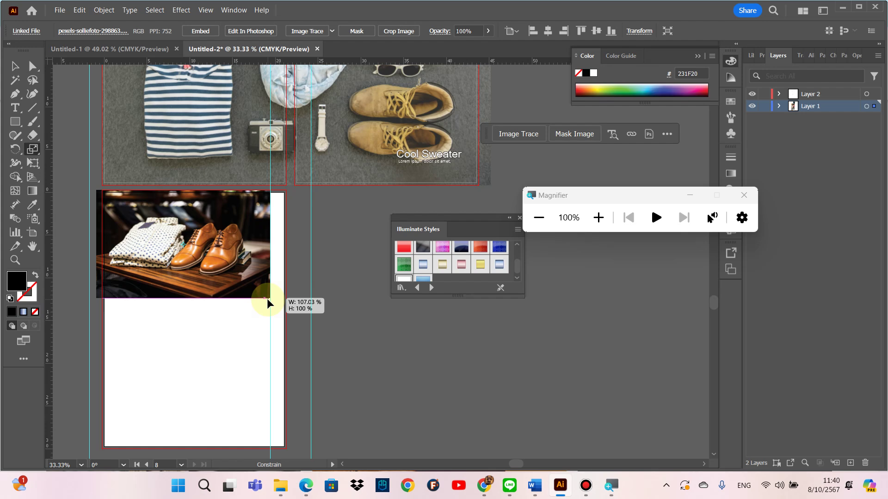
{"action": "left_click_drag", "start_coordinate": [267, 298], "coordinate": [267, 297]}
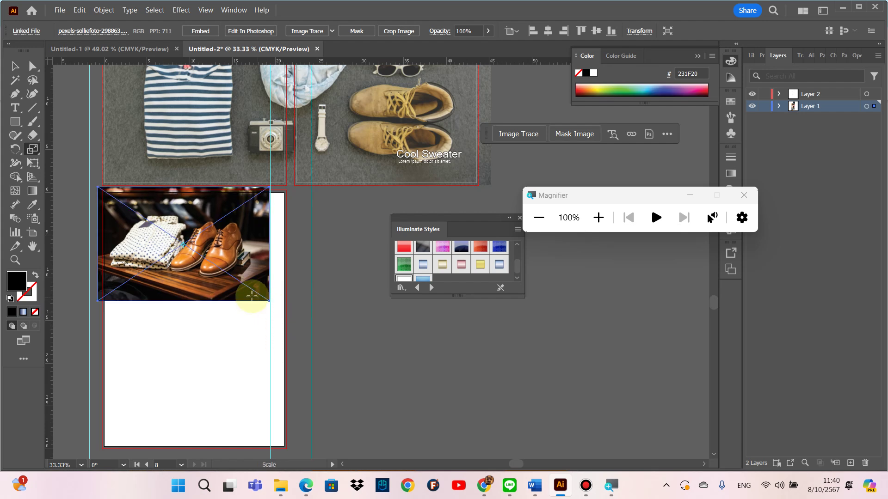
{"action": "left_click_drag", "start_coordinate": [269, 305], "coordinate": [279, 317]}
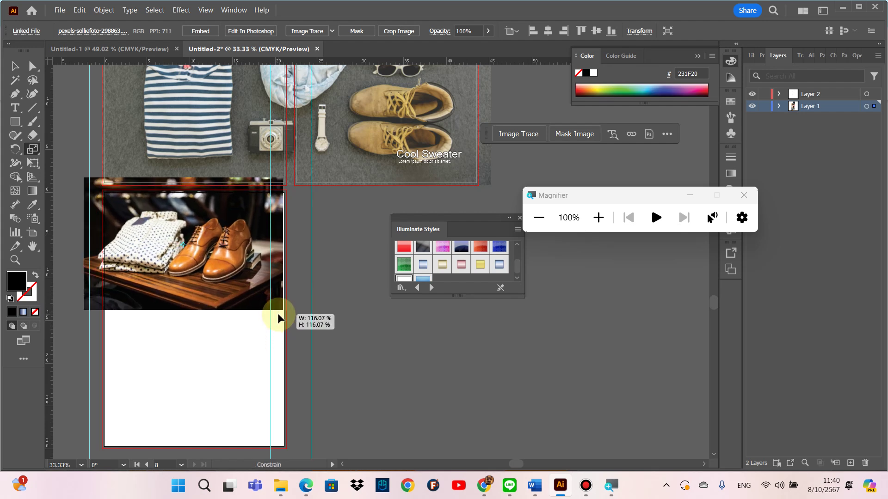
{"action": "left_click_drag", "start_coordinate": [259, 292], "coordinate": [262, 298]}
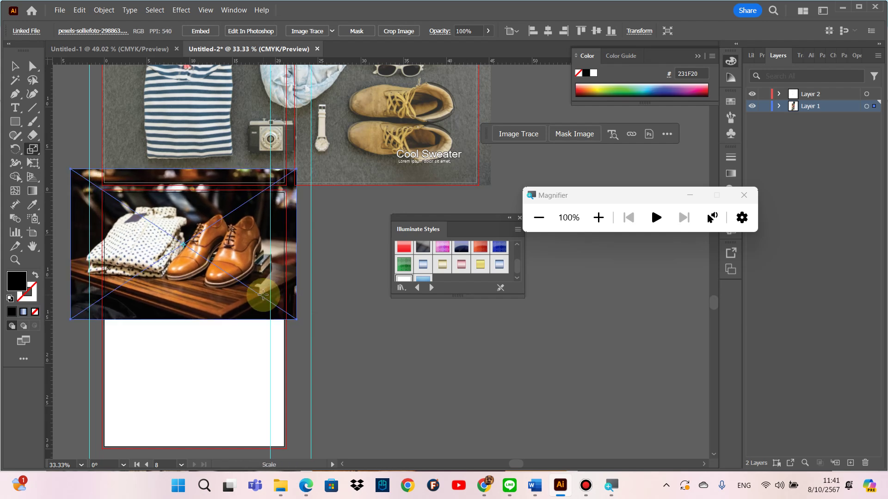
{"action": "key", "text": "v"}
{"action": "left_click_drag", "start_coordinate": [237, 268], "coordinate": [237, 288]}
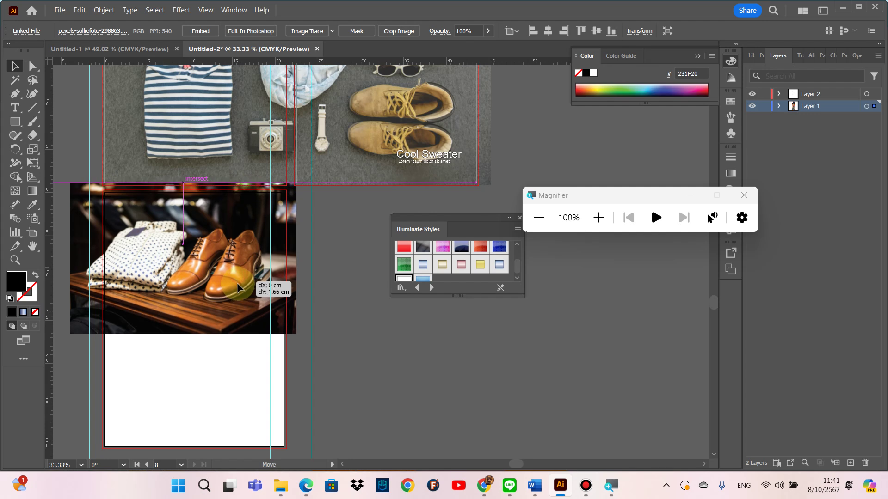
{"action": "left_click_drag", "start_coordinate": [237, 287], "coordinate": [238, 294]}
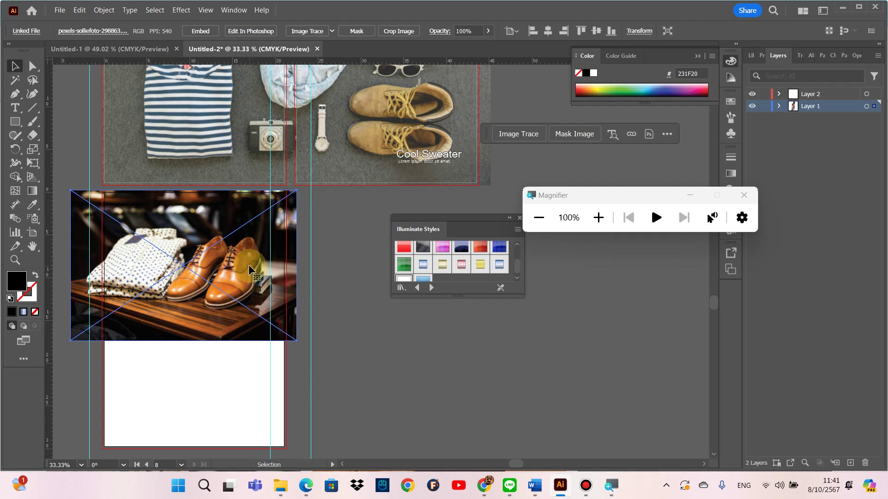
Step: Copy the lorem ipsum text block from the accessories page to below the shoes photo
{"action": "scroll", "coordinate": [243, 259], "scroll_direction": "up", "scroll_amount": 3}
{"action": "scroll", "coordinate": [226, 232], "scroll_direction": "down", "scroll_amount": 4}
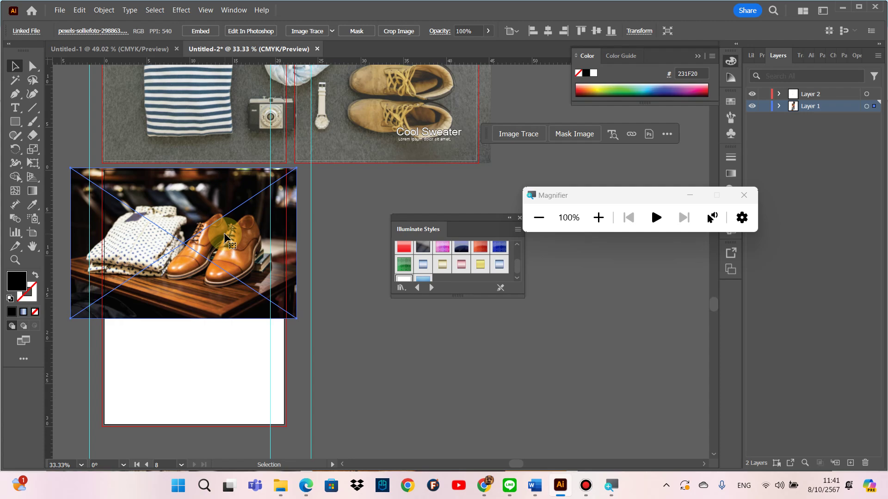
{"action": "scroll", "coordinate": [225, 236], "scroll_direction": "up", "scroll_amount": 1}
{"action": "scroll", "coordinate": [224, 234], "scroll_direction": "up", "scroll_amount": 2}
{"action": "scroll", "coordinate": [223, 232], "scroll_direction": "up", "scroll_amount": 3}
{"action": "scroll", "coordinate": [213, 228], "scroll_direction": "down", "scroll_amount": 1}
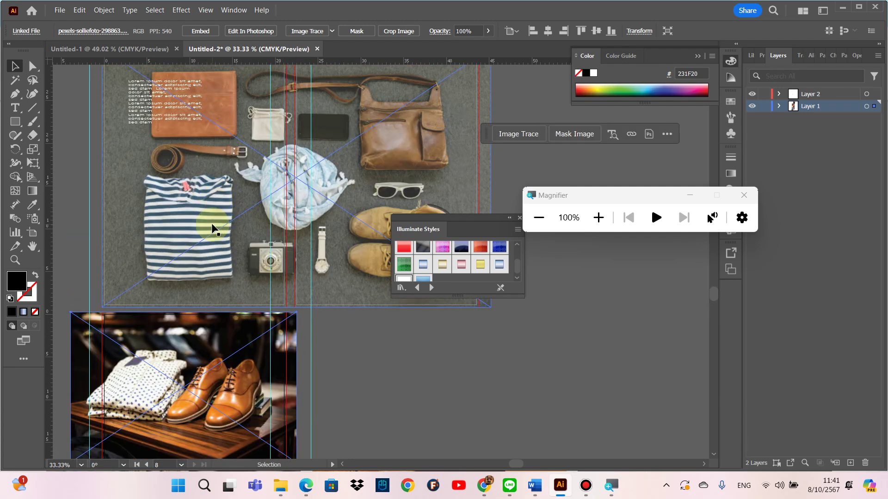
{"action": "scroll", "coordinate": [212, 227], "scroll_direction": "up", "scroll_amount": 1}
{"action": "left_click", "coordinate": [165, 158]}
{"action": "left_click_drag", "start_coordinate": [166, 160], "coordinate": [175, 393]}
{"action": "scroll", "coordinate": [175, 395], "scroll_direction": "down", "scroll_amount": 3}
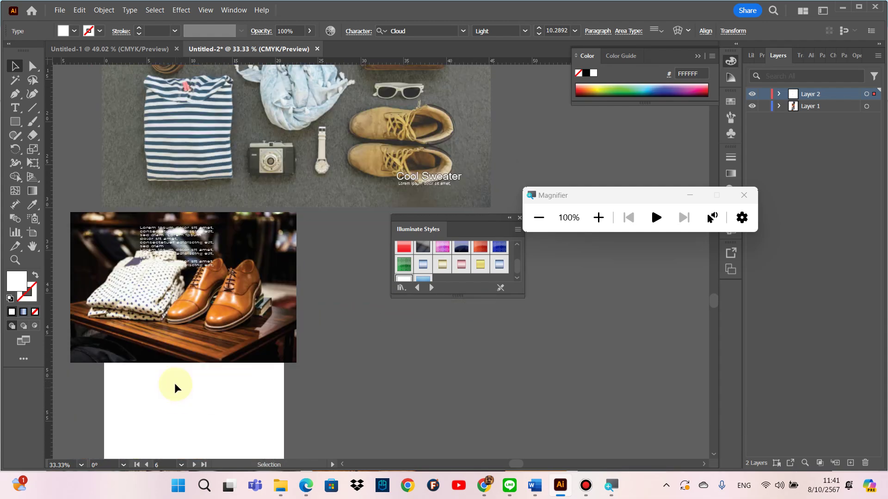
{"action": "scroll", "coordinate": [175, 392], "scroll_direction": "down", "scroll_amount": 1}
{"action": "mouse_move", "coordinate": [165, 227]}
{"action": "left_mouse_down"}
{"action": "mouse_move", "coordinate": [146, 398]}
{"action": "mouse_move", "coordinate": [147, 383]}
{"action": "left_mouse_up"}
Step: Set the copied text's fill colour to black
{"action": "left_click", "coordinate": [17, 281]}
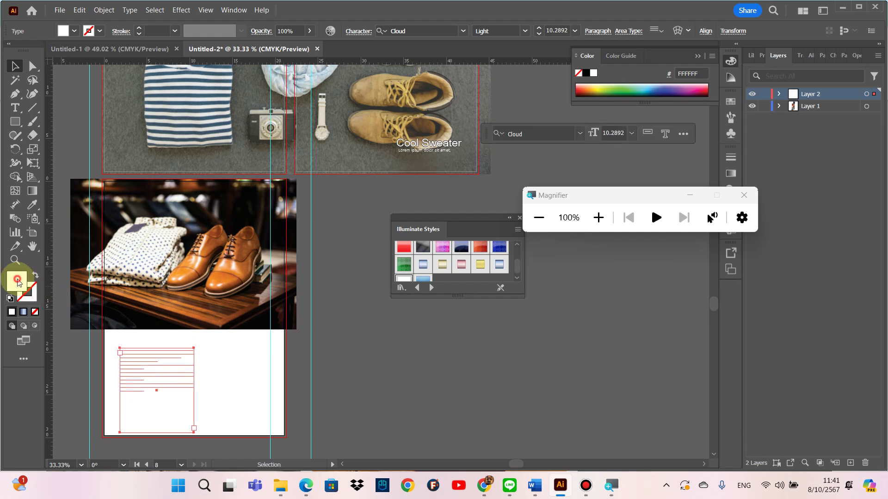
{"action": "double_click", "coordinate": [17, 281]}
{"action": "mouse_move", "coordinate": [221, 233]}
{"action": "left_mouse_down"}
{"action": "mouse_move", "coordinate": [144, 276]}
{"action": "mouse_move", "coordinate": [150, 291]}
{"action": "left_mouse_up"}
{"action": "left_click", "coordinate": [407, 137]}
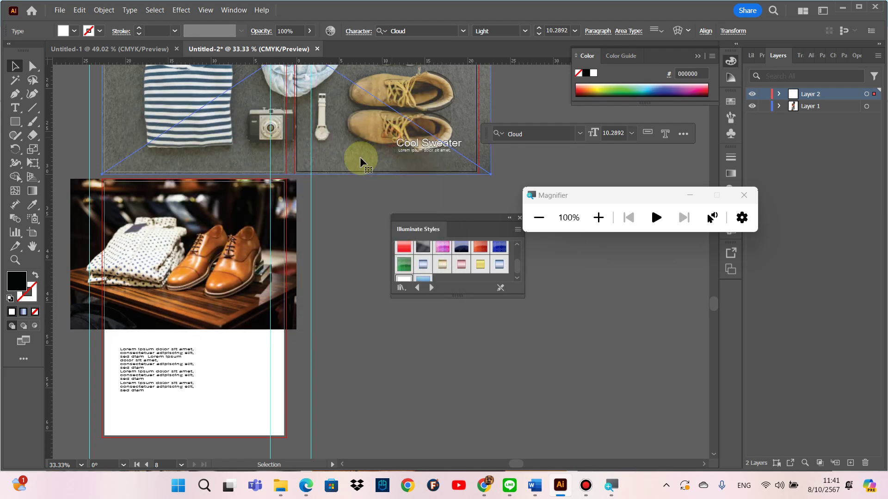
Step: Scale the text block narrower and move it to the page's lower left
{"action": "left_click", "coordinate": [198, 375]}
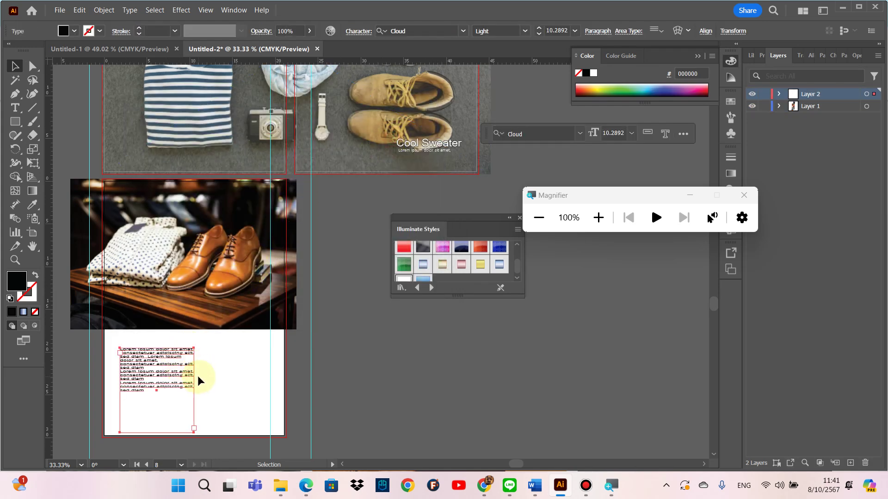
{"action": "left_click", "coordinate": [32, 149]}
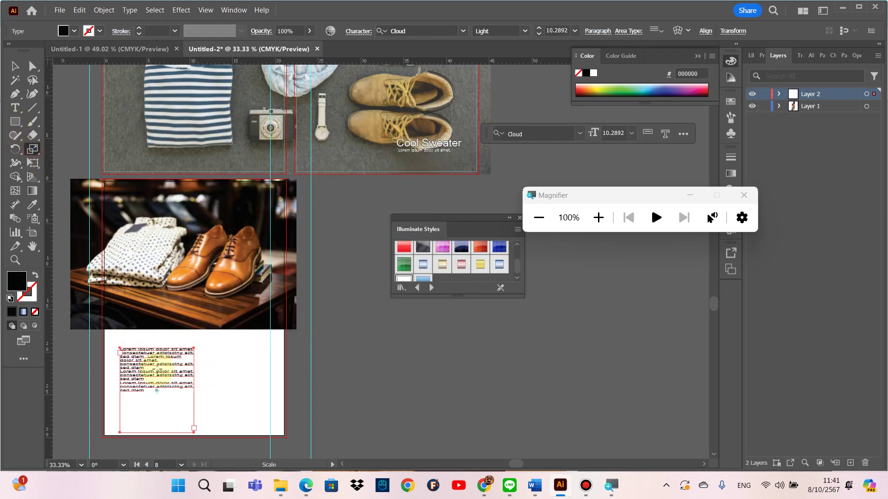
{"action": "left_click_drag", "start_coordinate": [192, 385], "coordinate": [179, 382]}
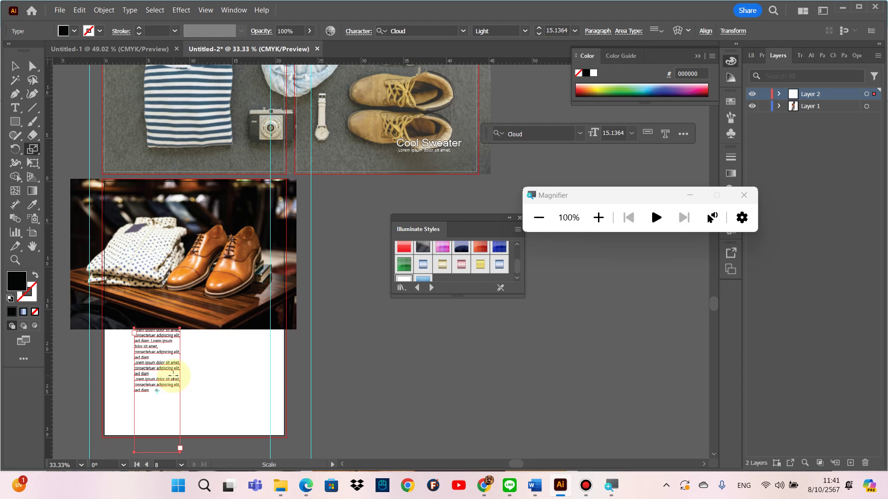
{"action": "key", "text": "v"}
{"action": "left_click_drag", "start_coordinate": [160, 365], "coordinate": [154, 384]}
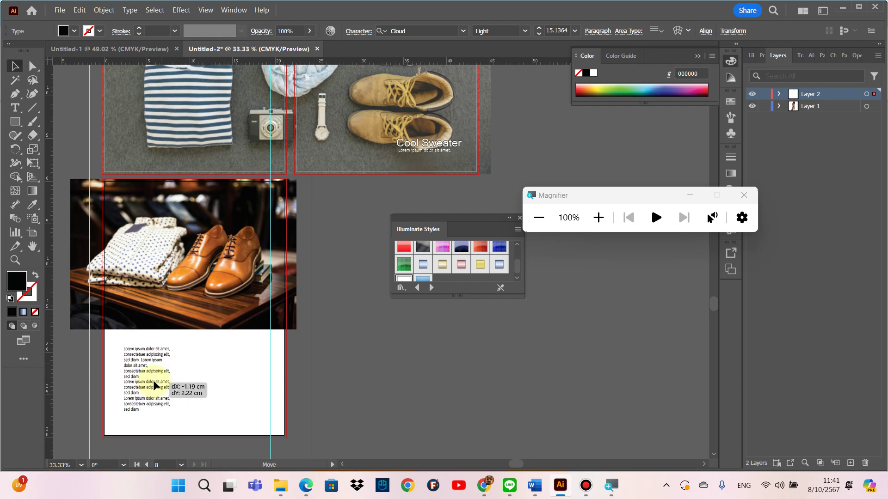
Step: Duplicate the text block as a second column to the right and align both columns
{"action": "left_click_drag", "start_coordinate": [154, 386], "coordinate": [217, 392]}
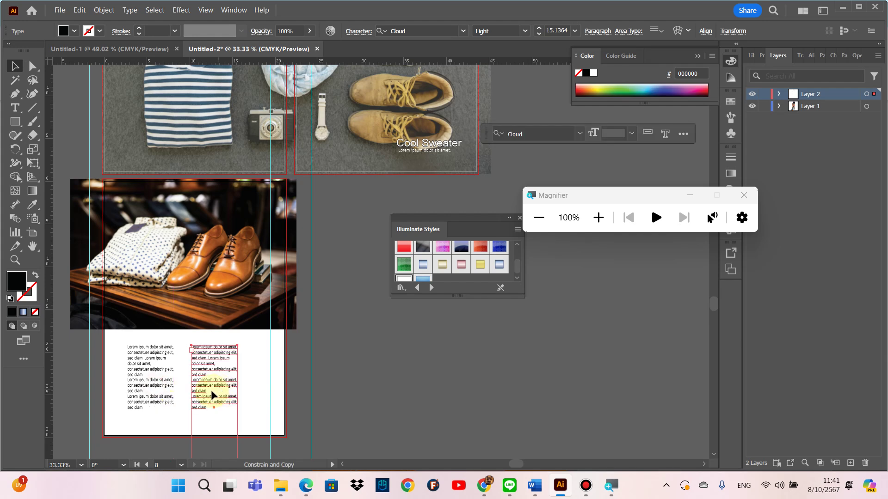
{"action": "left_click", "coordinate": [162, 307]}
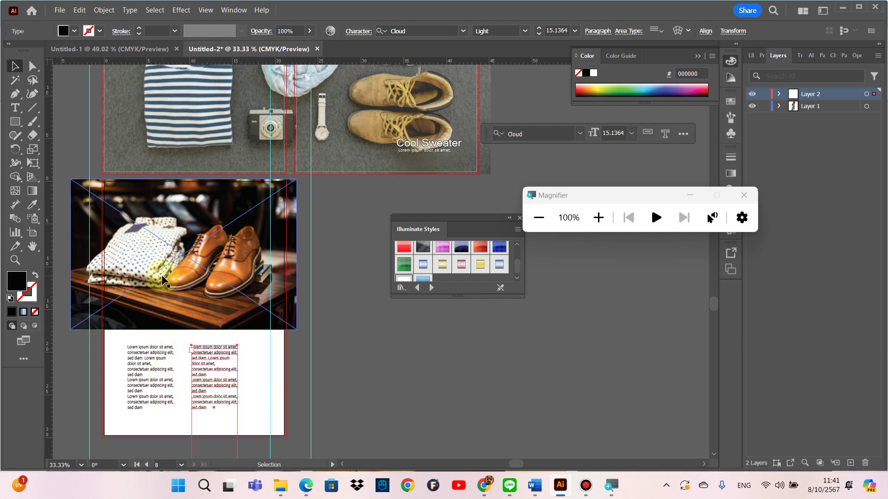
{"action": "left_click", "coordinate": [157, 368]}
{"action": "left_click", "coordinate": [198, 370], "text": "shift"}
{"action": "left_click_drag", "start_coordinate": [199, 372], "coordinate": [199, 371]}
{"action": "left_click", "coordinate": [213, 371], "text": "shift"}
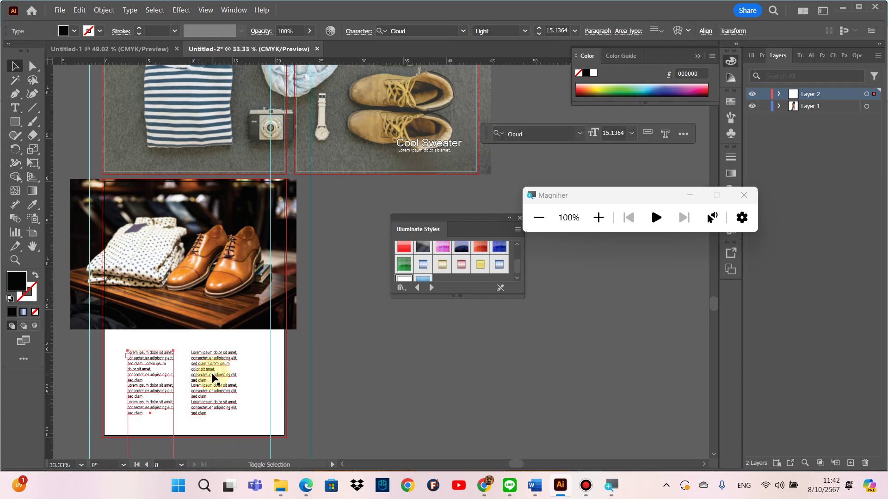
{"action": "scroll", "coordinate": [222, 370], "scroll_direction": "up", "scroll_amount": 2}
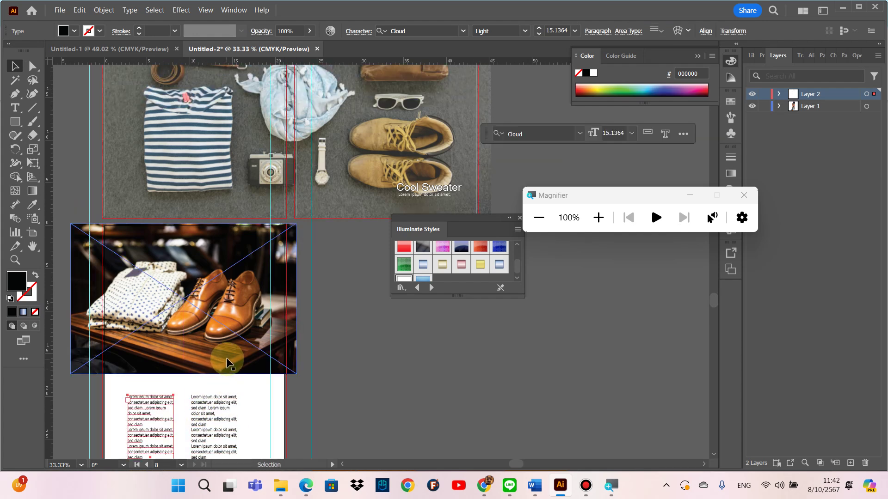
{"action": "scroll", "coordinate": [224, 362], "scroll_direction": "up", "scroll_amount": 4}
{"action": "scroll", "coordinate": [228, 351], "scroll_direction": "up", "scroll_amount": 2}
{"action": "scroll", "coordinate": [227, 347], "scroll_direction": "up", "scroll_amount": 4}
{"action": "scroll", "coordinate": [227, 350], "scroll_direction": "up", "scroll_amount": 2}
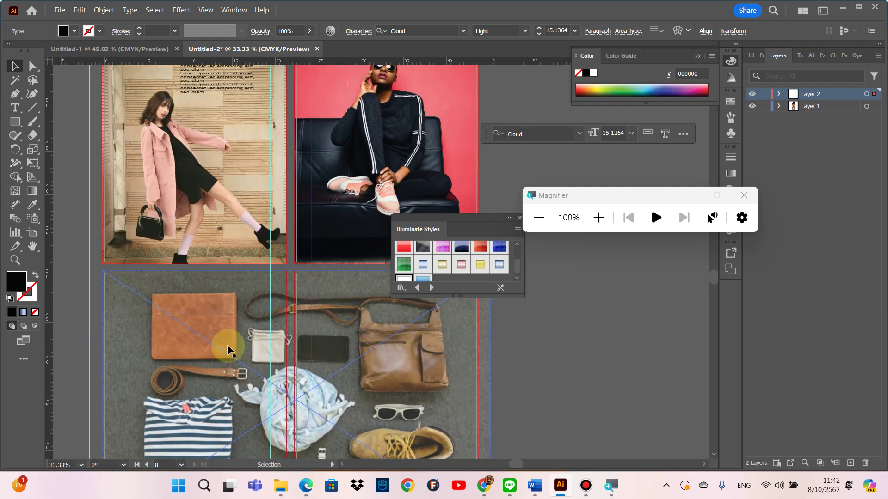
{"action": "scroll", "coordinate": [227, 350], "scroll_direction": "up", "scroll_amount": 2}
{"action": "scroll", "coordinate": [227, 350], "scroll_direction": "up", "scroll_amount": 3}
{"action": "scroll", "coordinate": [227, 337], "scroll_direction": "up", "scroll_amount": 2}
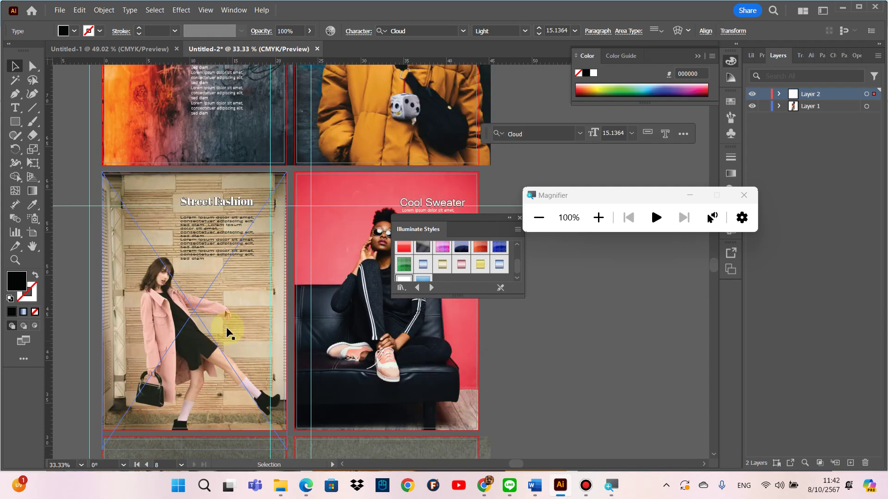
{"action": "scroll", "coordinate": [217, 315], "scroll_direction": "up", "scroll_amount": 1}
{"action": "scroll", "coordinate": [209, 301], "scroll_direction": "up", "scroll_amount": 1}
{"action": "scroll", "coordinate": [212, 287], "scroll_direction": "up", "scroll_amount": 2}
{"action": "scroll", "coordinate": [212, 279], "scroll_direction": "up", "scroll_amount": 2}
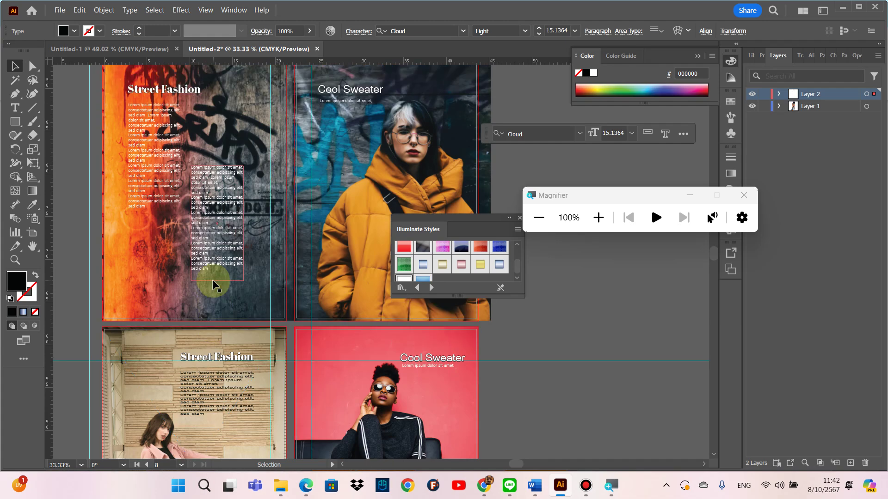
{"action": "scroll", "coordinate": [211, 274], "scroll_direction": "up", "scroll_amount": 4}
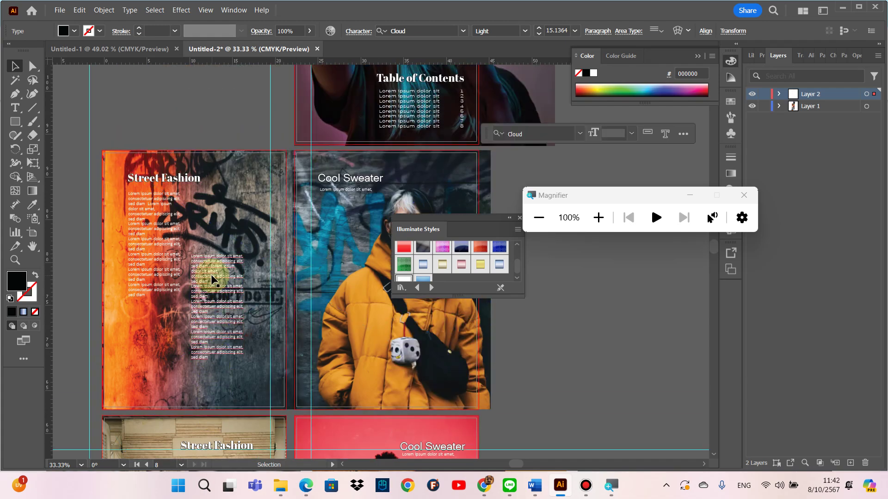
{"action": "scroll", "coordinate": [249, 258], "scroll_direction": "up", "scroll_amount": 3}
{"action": "scroll", "coordinate": [273, 246], "scroll_direction": "up", "scroll_amount": 3}
{"action": "scroll", "coordinate": [273, 246], "scroll_direction": "down", "scroll_amount": 4}
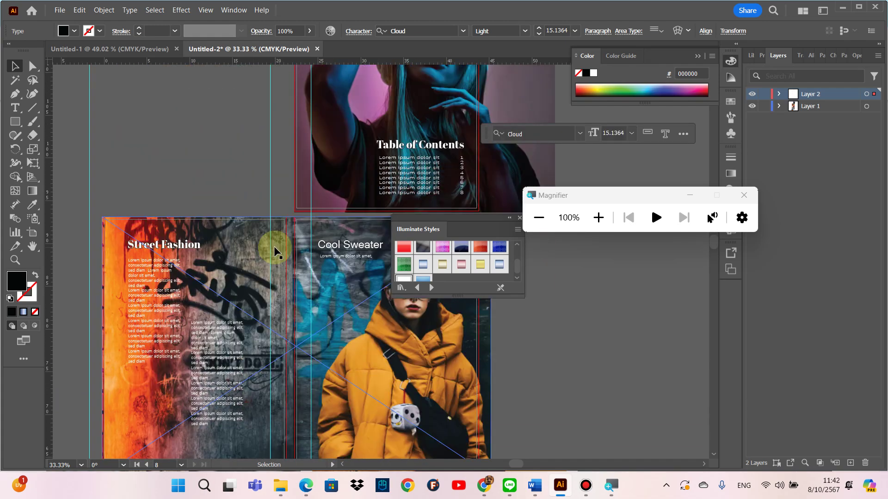
{"action": "scroll", "coordinate": [273, 245], "scroll_direction": "down", "scroll_amount": 2}
{"action": "scroll", "coordinate": [272, 247], "scroll_direction": "down", "scroll_amount": 2}
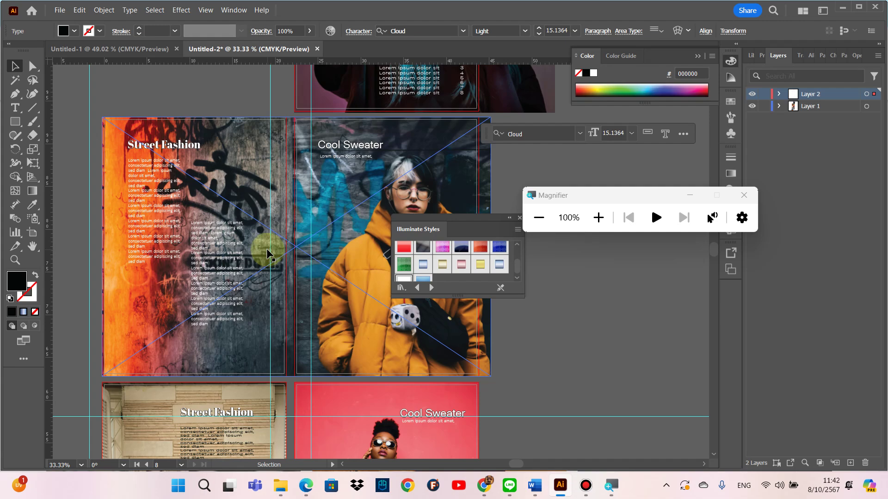
{"action": "scroll", "coordinate": [267, 253], "scroll_direction": "down", "scroll_amount": 3}
{"action": "scroll", "coordinate": [267, 254], "scroll_direction": "down", "scroll_amount": 5}
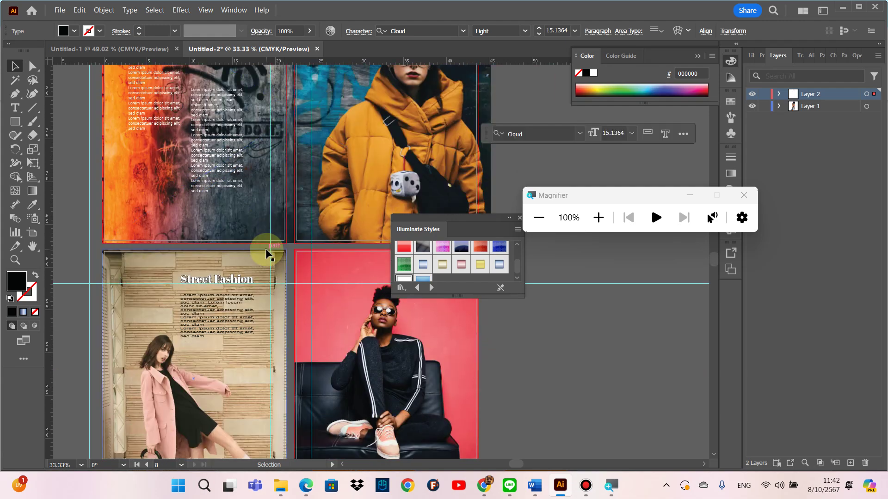
{"action": "scroll", "coordinate": [266, 255], "scroll_direction": "down", "scroll_amount": 4}
{"action": "scroll", "coordinate": [266, 257], "scroll_direction": "down", "scroll_amount": 4}
{"action": "scroll", "coordinate": [265, 249], "scroll_direction": "down", "scroll_amount": 5}
{"action": "scroll", "coordinate": [264, 250], "scroll_direction": "down", "scroll_amount": 3}
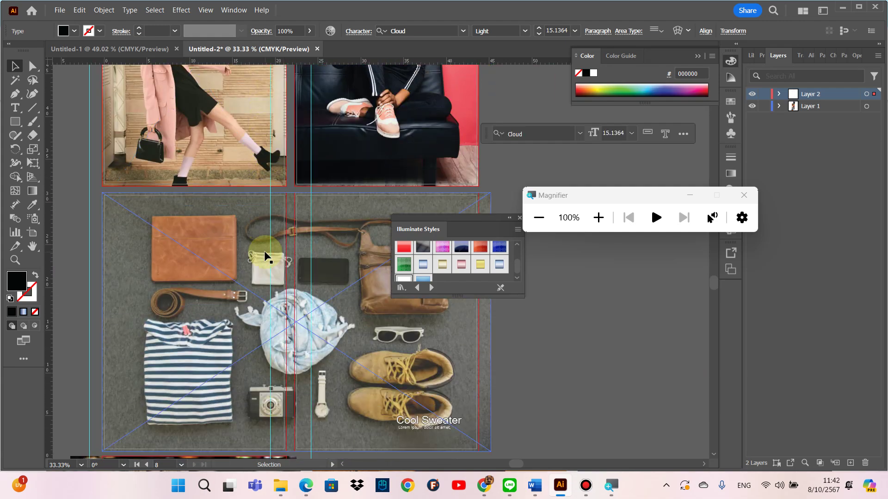
{"action": "scroll", "coordinate": [265, 251], "scroll_direction": "down", "scroll_amount": 5}
{"action": "scroll", "coordinate": [264, 252], "scroll_direction": "down", "scroll_amount": 5}
{"action": "scroll", "coordinate": [265, 251], "scroll_direction": "down", "scroll_amount": 2}
{"action": "scroll", "coordinate": [264, 252], "scroll_direction": "down", "scroll_amount": 1}
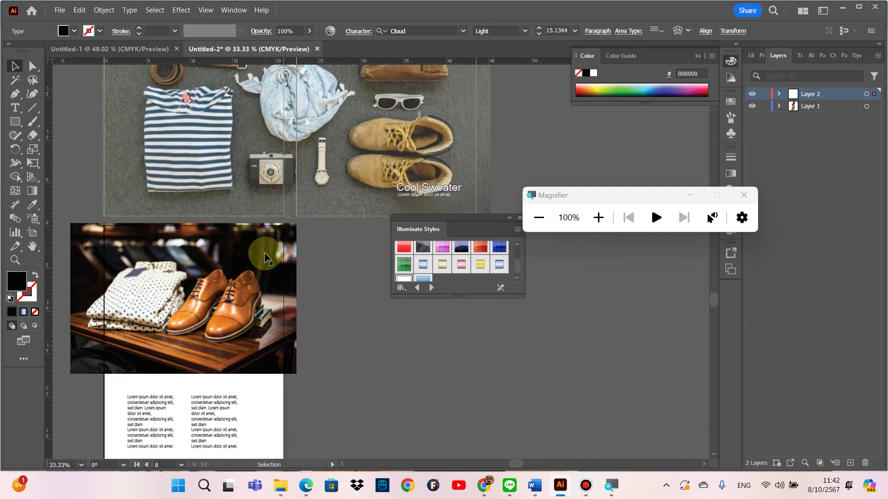
{"action": "scroll", "coordinate": [254, 296], "scroll_direction": "down", "scroll_amount": 2}
{"action": "scroll", "coordinate": [251, 314], "scroll_direction": "down", "scroll_amount": 2}
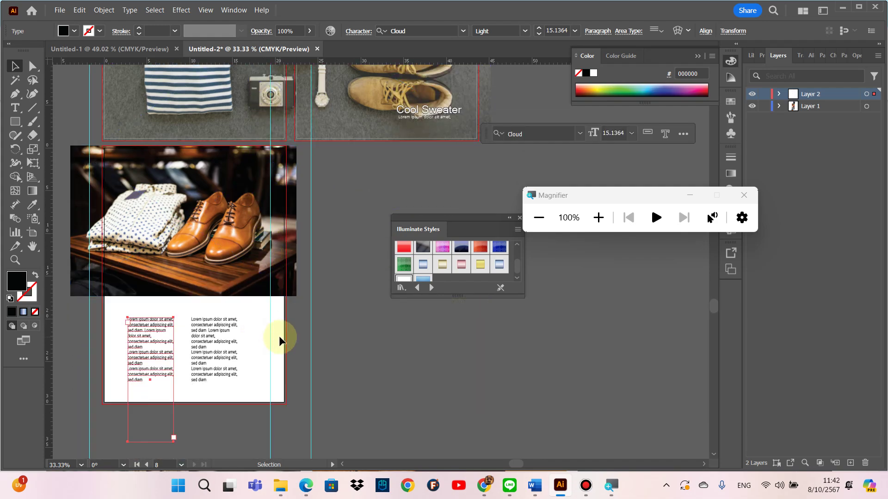
{"action": "scroll", "coordinate": [250, 319], "scroll_direction": "up", "scroll_amount": 3}
{"action": "scroll", "coordinate": [254, 309], "scroll_direction": "up", "scroll_amount": 3}
{"action": "scroll", "coordinate": [262, 301], "scroll_direction": "up", "scroll_amount": 6}
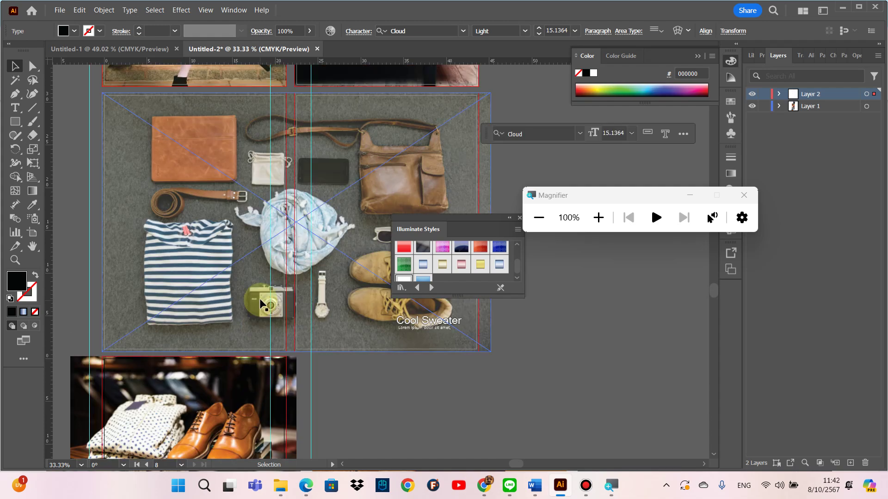
{"action": "scroll", "coordinate": [268, 293], "scroll_direction": "up", "scroll_amount": 3}
{"action": "left_click", "coordinate": [370, 359]}
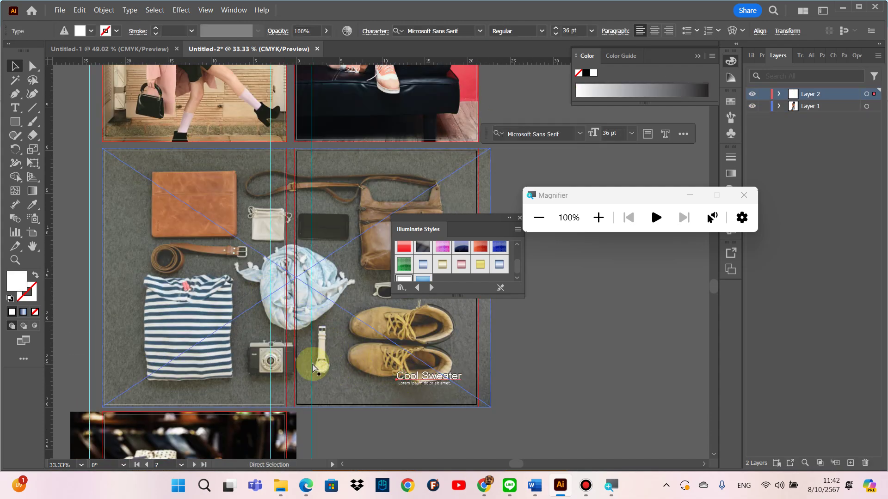
{"action": "scroll", "coordinate": [309, 364], "scroll_direction": "down", "scroll_amount": 3}
{"action": "scroll", "coordinate": [307, 364], "scroll_direction": "down", "scroll_amount": 1}
{"action": "left_click", "coordinate": [346, 386]}
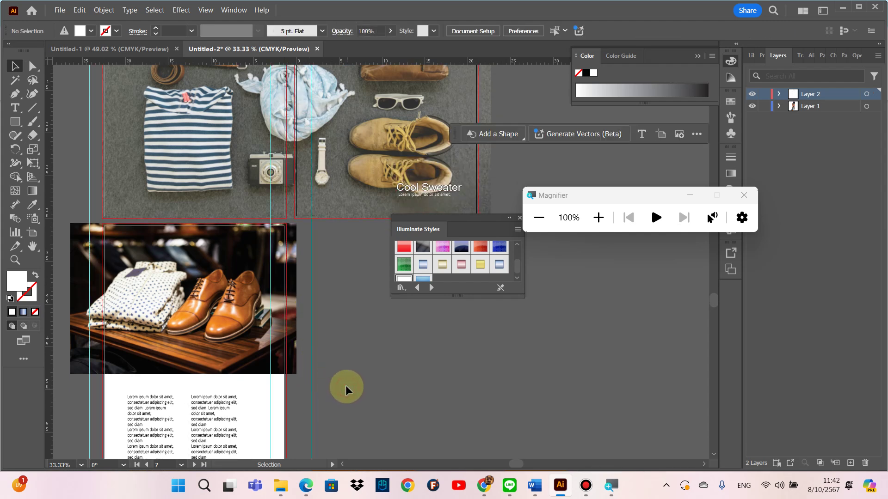
{"action": "key", "text": "ctrl+v"}
{"action": "left_click_drag", "start_coordinate": [357, 259], "coordinate": [153, 370]}
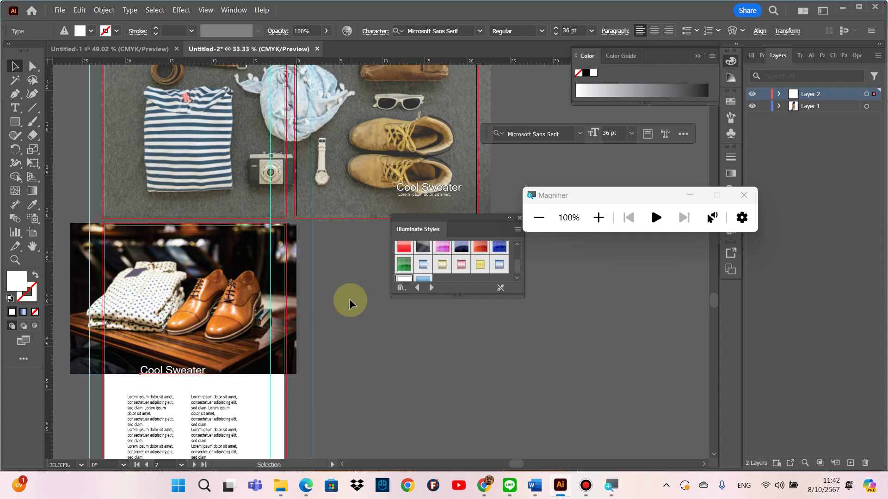
{"action": "left_click", "coordinate": [609, 133]}
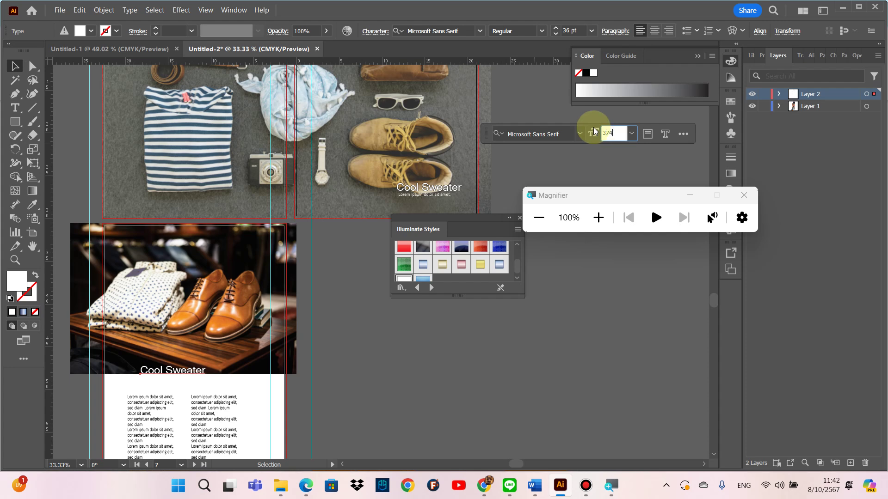
{"action": "key", "text": "Return"}
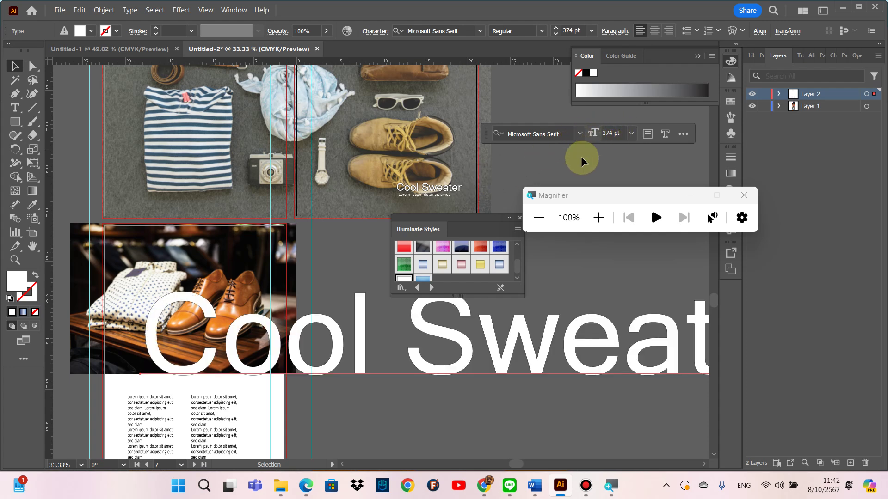
{"action": "left_click", "coordinate": [610, 134]}
{"action": "type", "text": "72"}
{"action": "key", "text": "Return"}
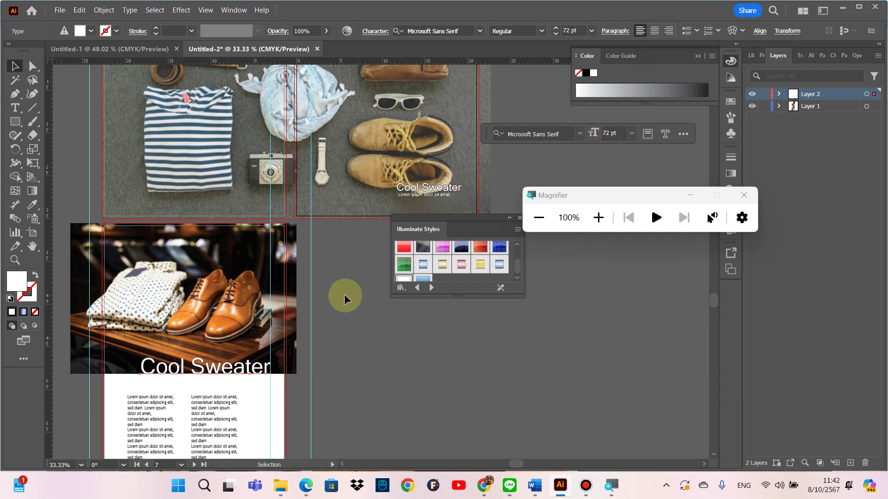
{"action": "left_click_drag", "start_coordinate": [251, 368], "coordinate": [248, 369]}
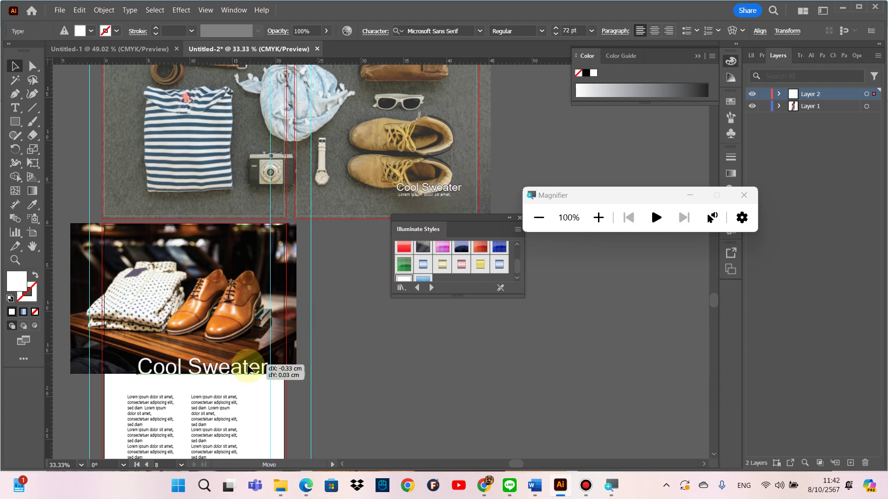
{"action": "mouse_move", "coordinate": [249, 368]}
{"action": "left_mouse_down"}
{"action": "mouse_move", "coordinate": [445, 380]}
{"action": "mouse_move", "coordinate": [439, 374]}
{"action": "left_mouse_up"}
{"action": "left_click", "coordinate": [314, 382]}
{"action": "key", "text": "Delete"}
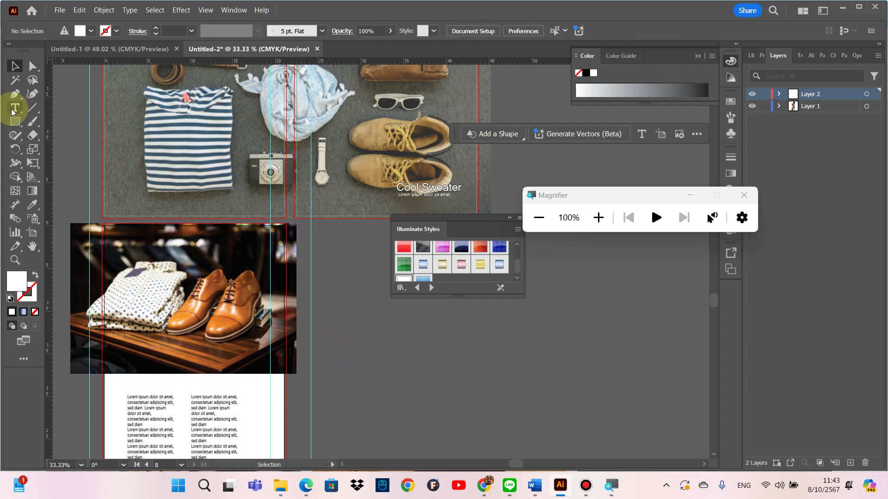
Step: Type the heading 'Cool shoes' and place it along the shoes photo's bottom edge
{"action": "left_click", "coordinate": [15, 109]}
{"action": "left_click", "coordinate": [341, 337]}
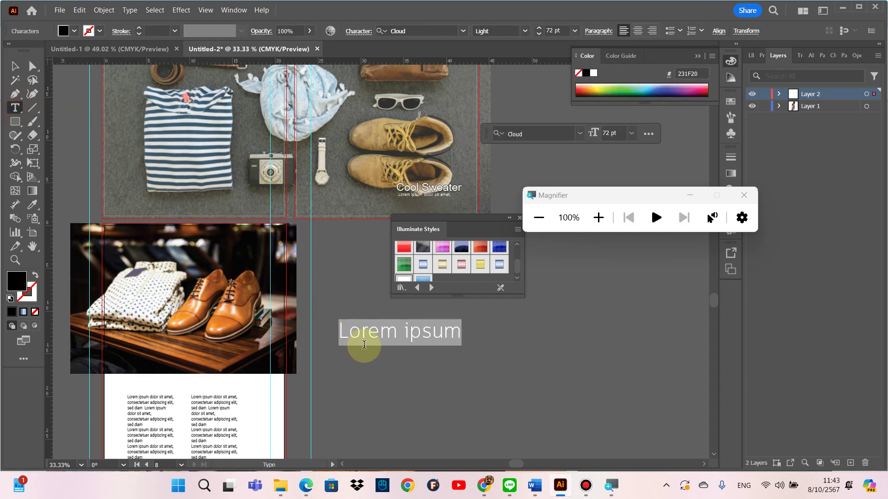
{"action": "key", "text": "Caps_Lock"}
{"action": "type", "text": "C"}
{"action": "key", "text": "Caps_Lock"}
{"action": "type", "text": "ool"}
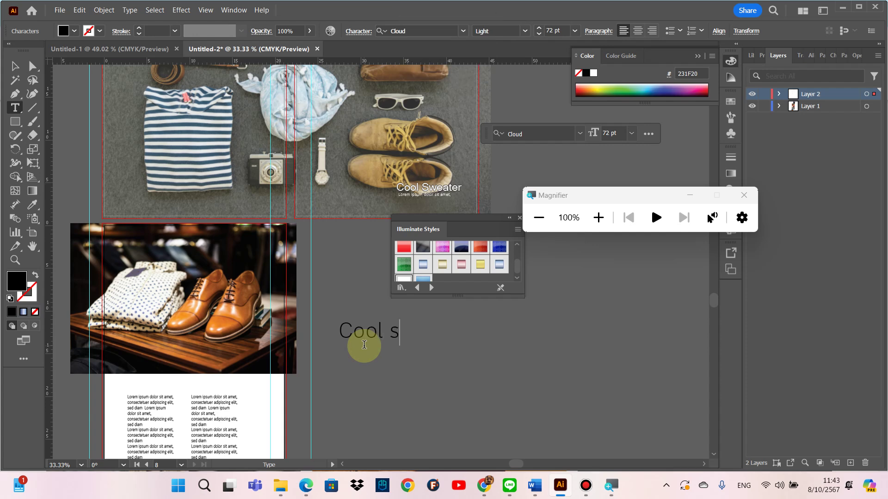
{"action": "type", "text": " s"}
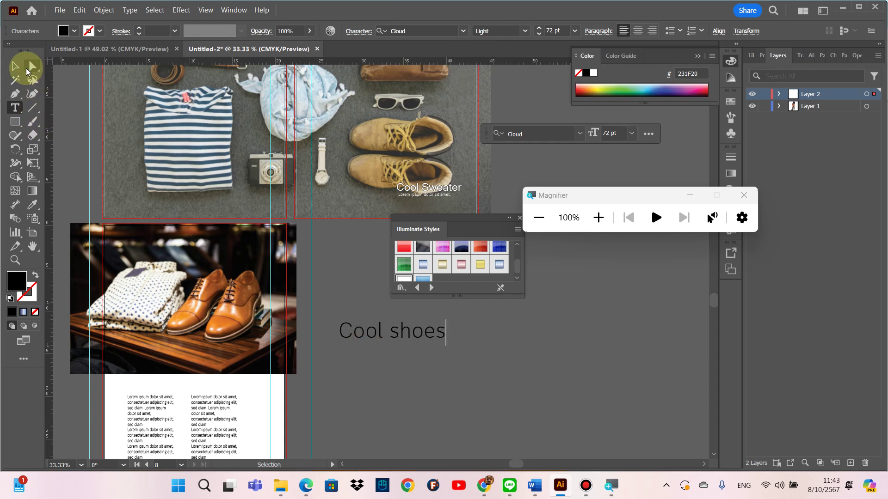
{"action": "left_click", "coordinate": [15, 68]}
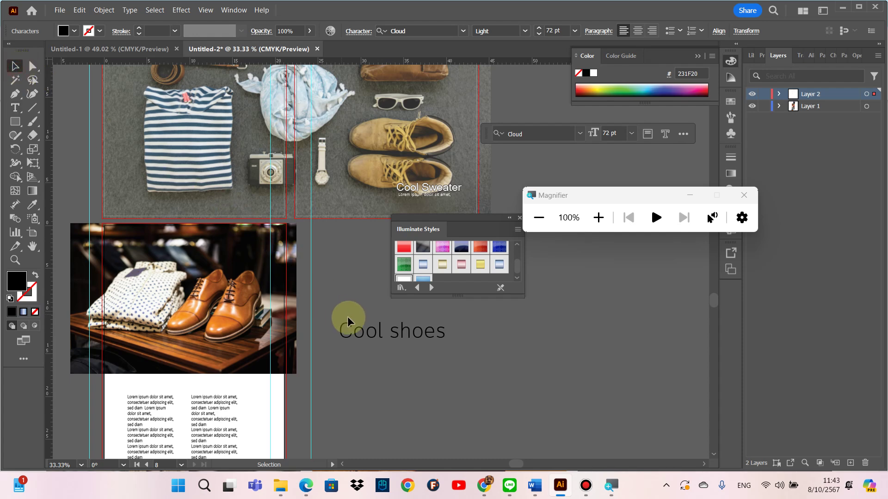
{"action": "left_click_drag", "start_coordinate": [359, 331], "coordinate": [187, 342]}
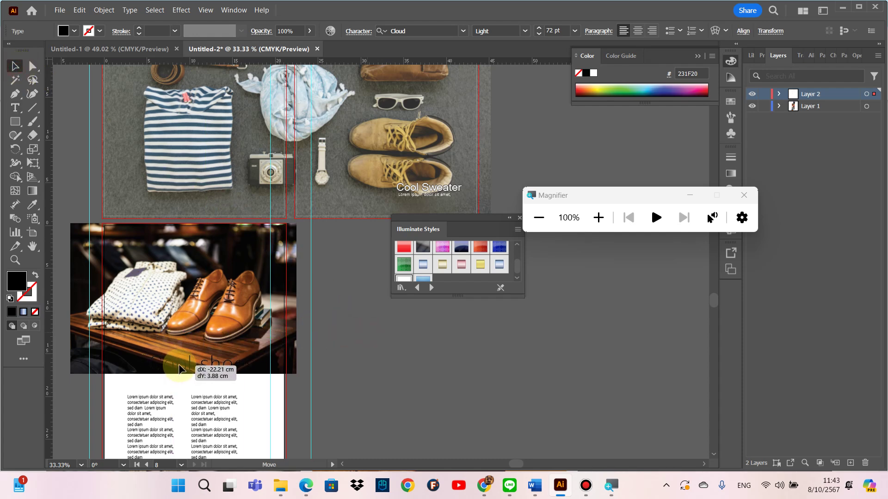
{"action": "mouse_move", "coordinate": [187, 342]}
{"action": "left_mouse_down"}
{"action": "mouse_move", "coordinate": [210, 360]}
{"action": "mouse_move", "coordinate": [205, 370]}
{"action": "left_mouse_up"}
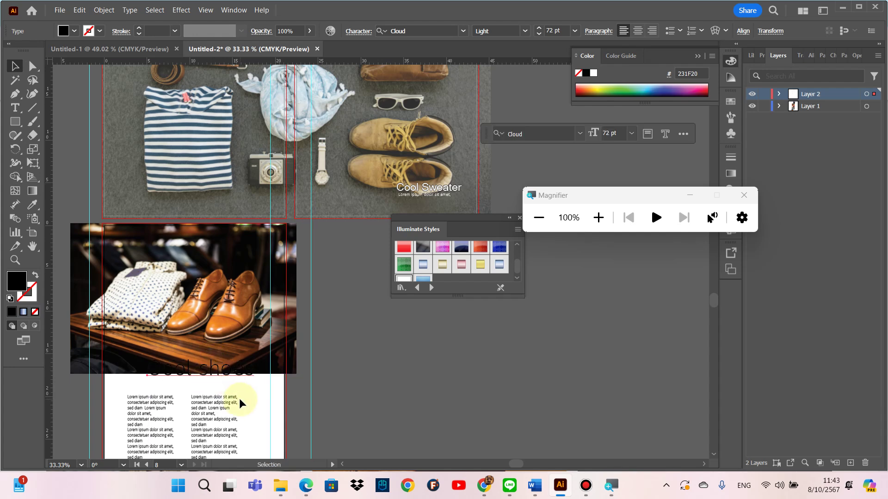
Step: Give the heading a white fill with the eyedropper and a 150 pt font size
{"action": "key", "text": "i"}
{"action": "left_click", "coordinate": [250, 400]}
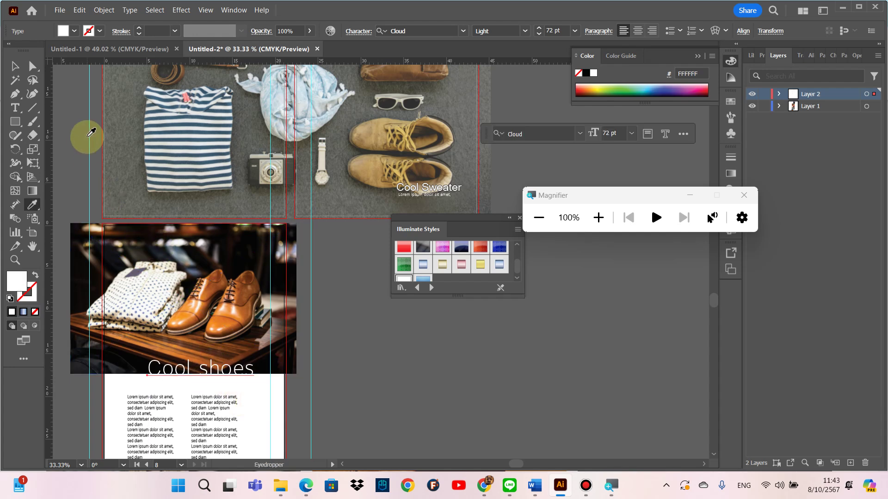
{"action": "left_click", "coordinate": [16, 68]}
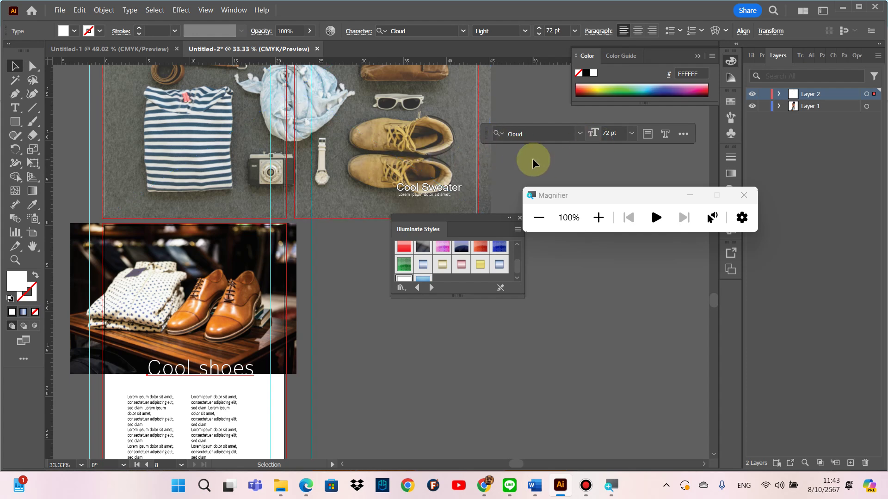
{"action": "left_click", "coordinate": [611, 133]}
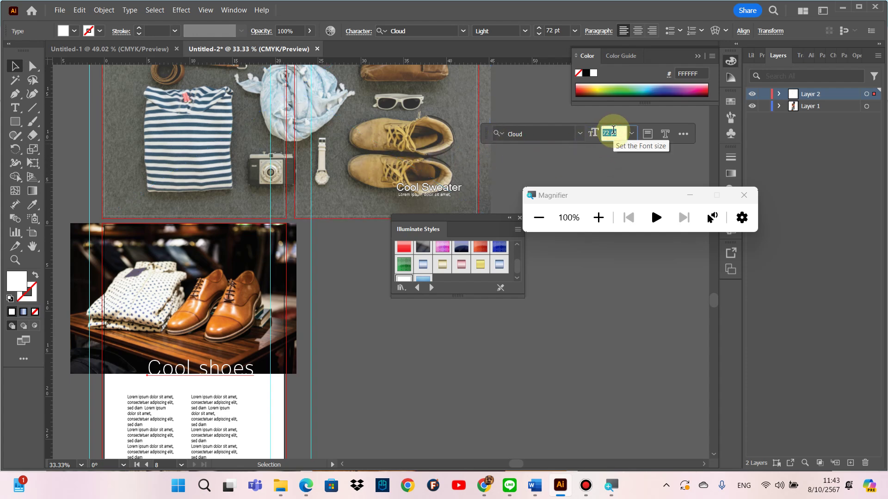
{"action": "type", "text": "150"}
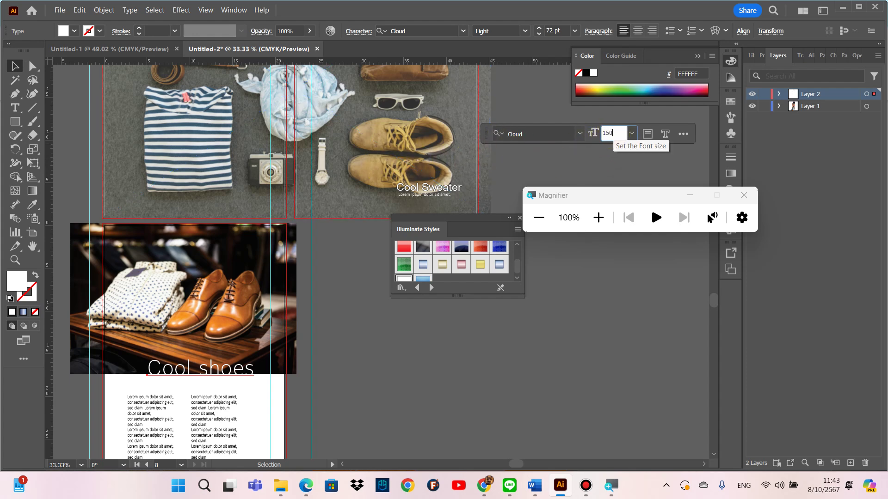
{"action": "key", "text": "Return"}
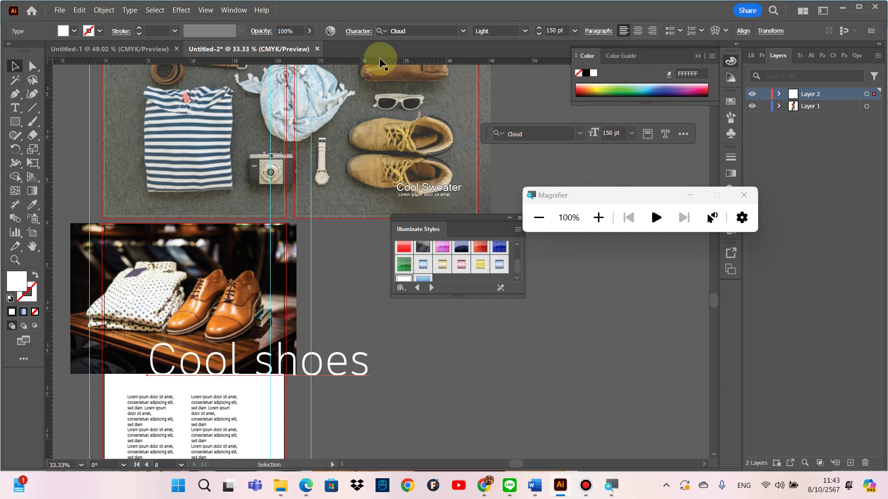
Step: Move the heading to the photo's top-left and cut it down to just 'Cool'
{"action": "left_click", "coordinate": [15, 65]}
{"action": "left_click", "coordinate": [204, 245]}
{"action": "mouse_move", "coordinate": [229, 362]}
{"action": "left_mouse_down"}
{"action": "mouse_move", "coordinate": [179, 252]}
{"action": "mouse_move", "coordinate": [336, 259]}
{"action": "left_mouse_up"}
{"action": "key", "text": "t"}
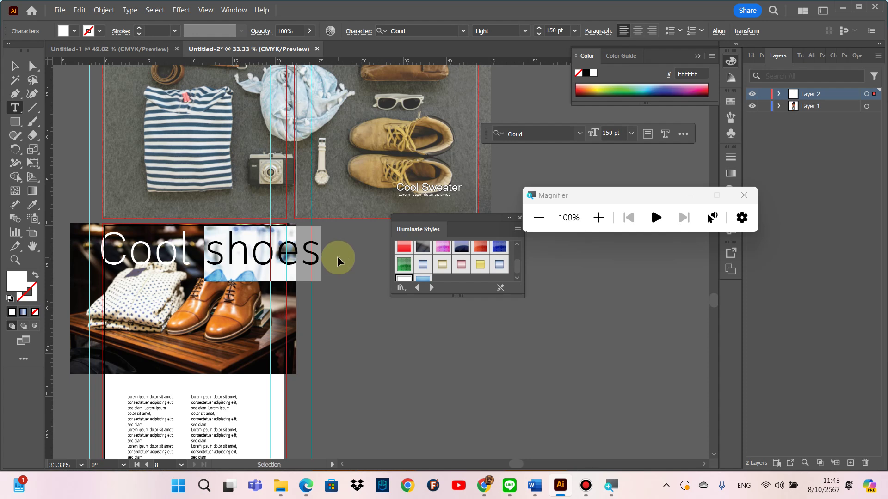
{"action": "key", "text": "BackSpace"}
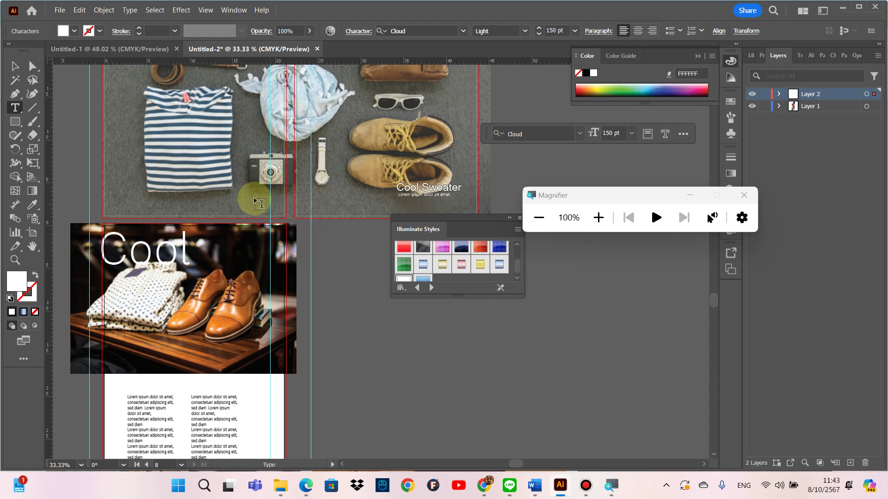
{"action": "left_click", "coordinate": [15, 68]}
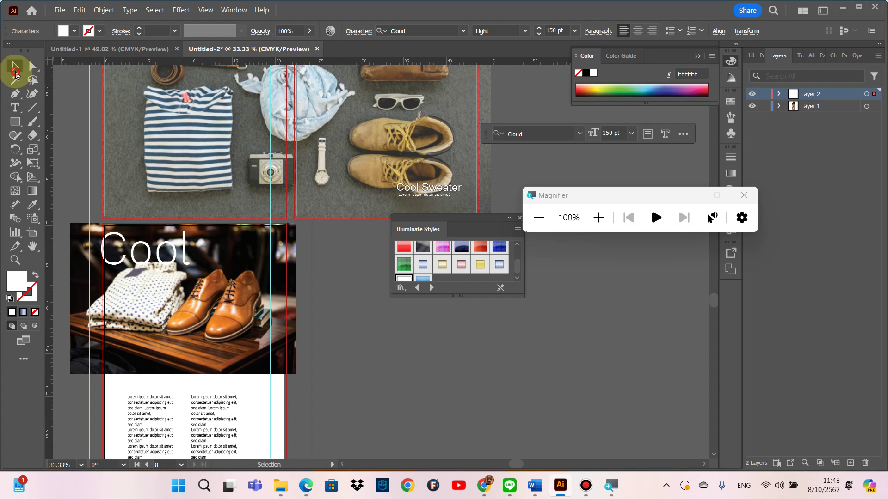
{"action": "left_click", "coordinate": [101, 199]}
{"action": "left_click", "coordinate": [80, 9]}
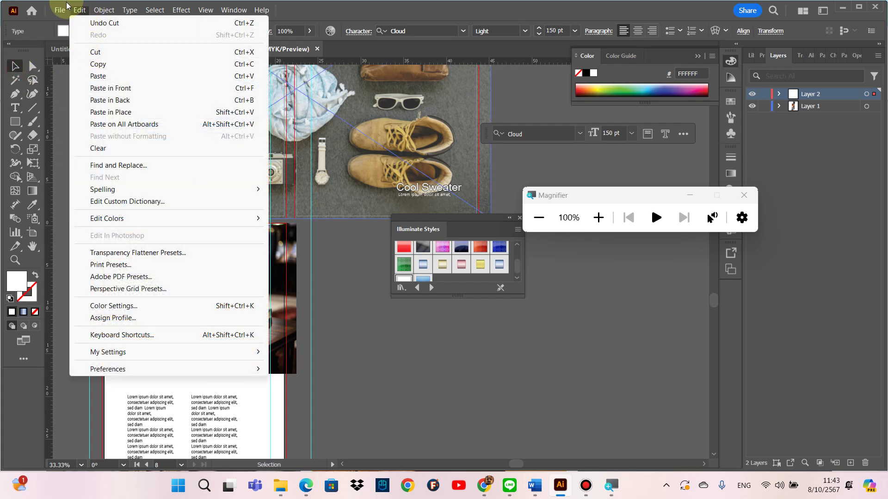
Step: Fine-tune the position of the Cool title near the top of the photo
{"action": "left_click", "coordinate": [334, 287]}
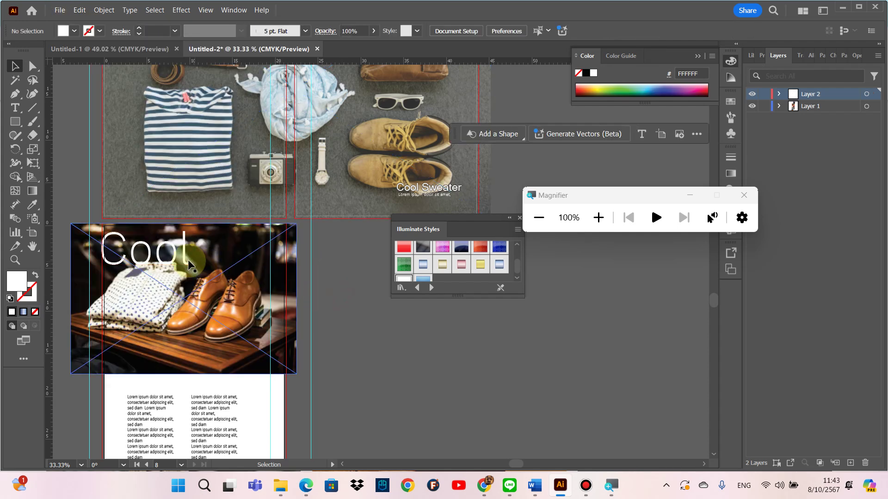
{"action": "left_click_drag", "start_coordinate": [193, 266], "coordinate": [204, 269]}
{"action": "left_click_drag", "start_coordinate": [202, 267], "coordinate": [195, 268]}
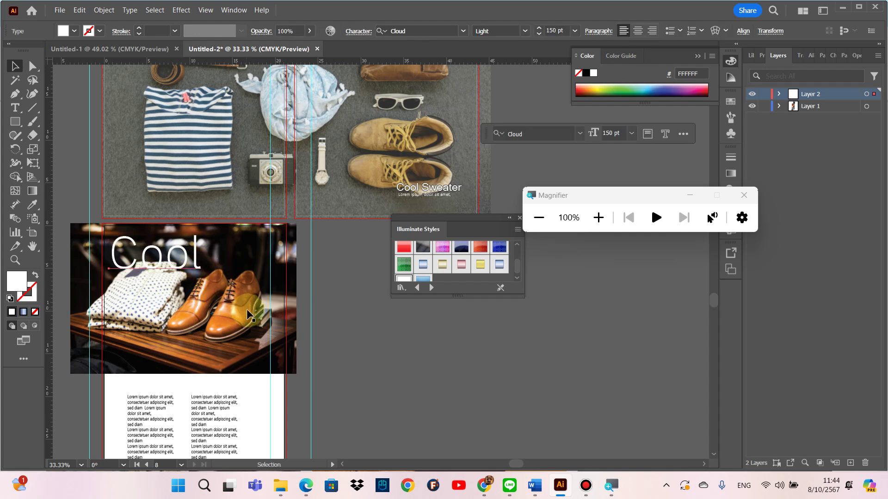
Step: Place the white 'shoes' word along the bottom edge of the shoes photo
{"action": "left_click_drag", "start_coordinate": [248, 314], "coordinate": [310, 340]}
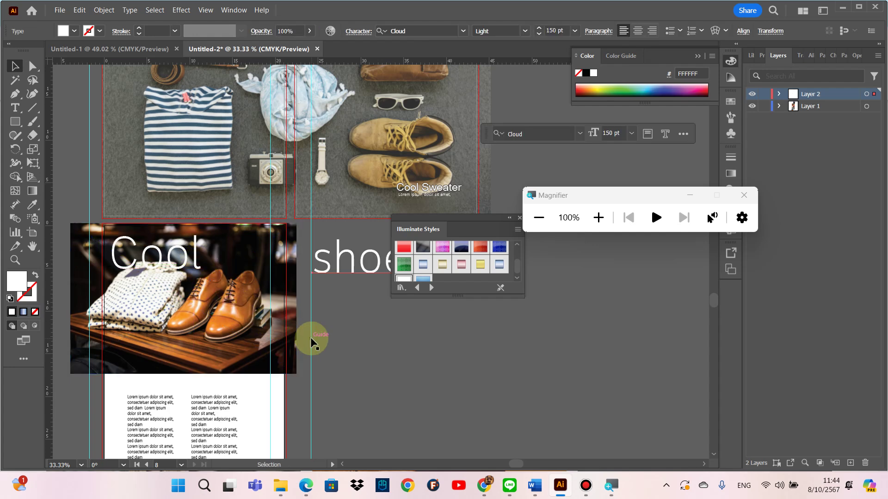
{"action": "left_click_drag", "start_coordinate": [346, 285], "coordinate": [196, 370]}
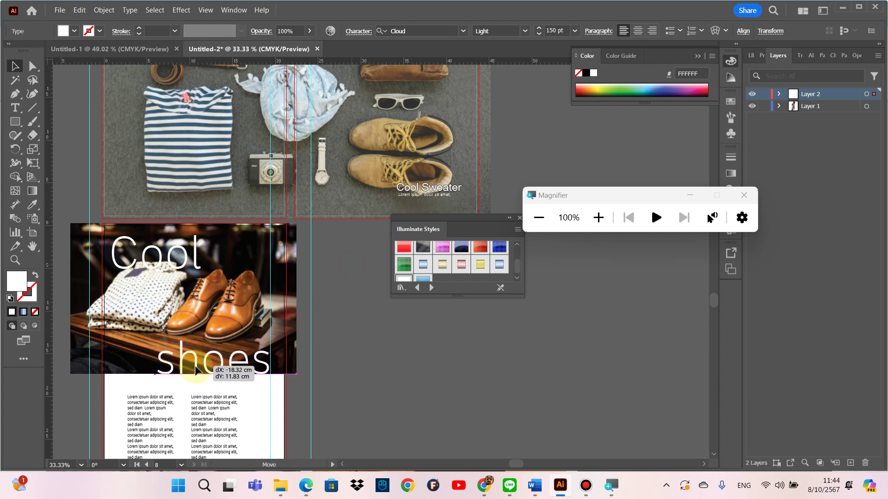
{"action": "left_click_drag", "start_coordinate": [197, 371], "coordinate": [197, 375]}
{"action": "left_click", "coordinate": [363, 382]}
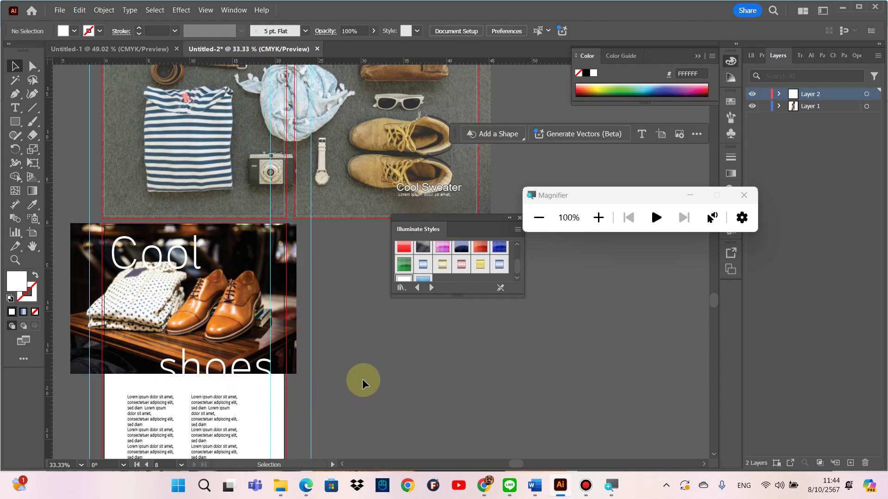
{"action": "scroll", "coordinate": [348, 339], "scroll_direction": "up", "scroll_amount": 3}
{"action": "scroll", "coordinate": [348, 340], "scroll_direction": "up", "scroll_amount": 3}
{"action": "scroll", "coordinate": [332, 296], "scroll_direction": "up", "scroll_amount": 3}
{"action": "scroll", "coordinate": [280, 208], "scroll_direction": "up", "scroll_amount": 3}
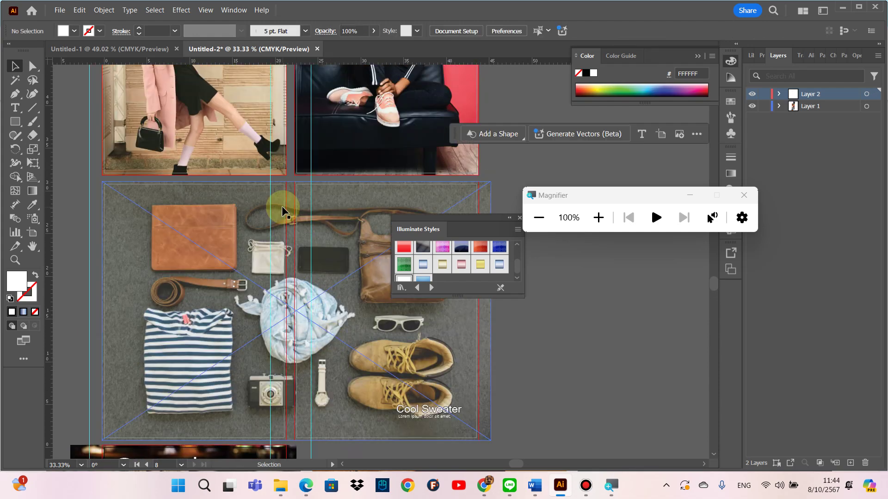
{"action": "scroll", "coordinate": [280, 208], "scroll_direction": "up", "scroll_amount": 3}
{"action": "scroll", "coordinate": [281, 208], "scroll_direction": "down", "scroll_amount": 2}
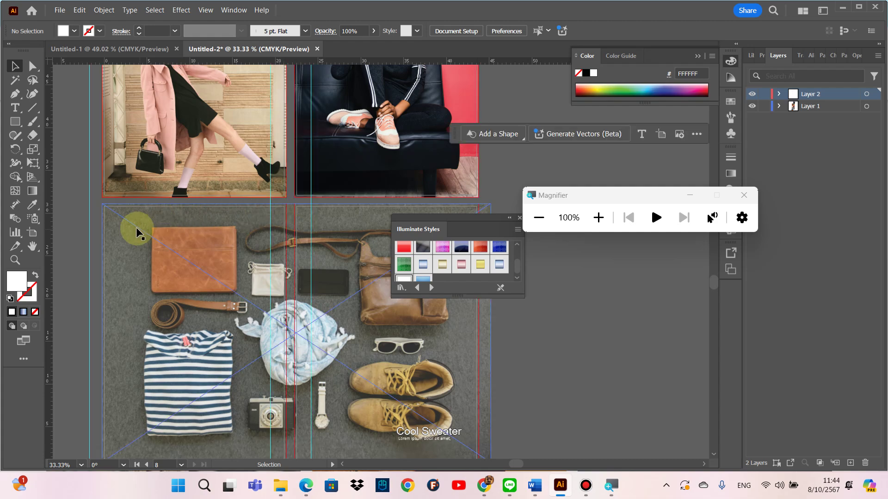
{"action": "scroll", "coordinate": [110, 207], "scroll_direction": "up", "scroll_amount": 3}
{"action": "scroll", "coordinate": [109, 207], "scroll_direction": "up", "scroll_amount": 4}
{"action": "scroll", "coordinate": [111, 180], "scroll_direction": "up", "scroll_amount": 6}
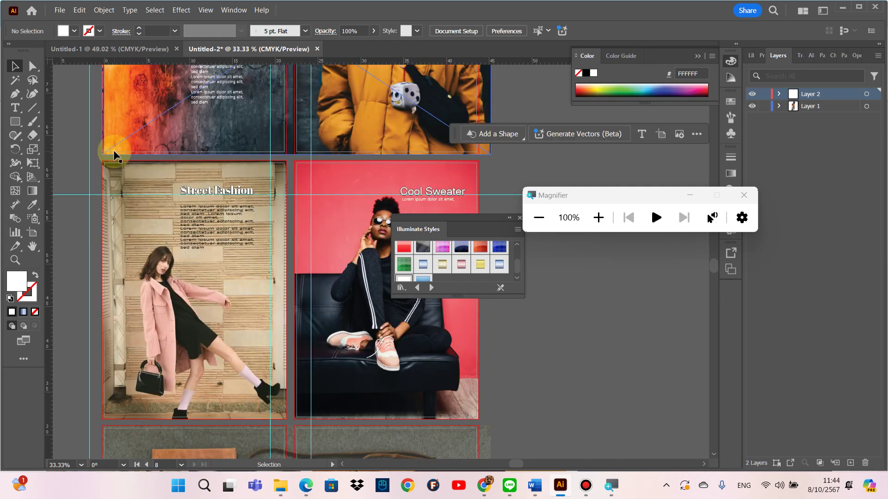
Step: Start a Save As and choose saving on the computer instead of the cloud
{"action": "scroll", "coordinate": [113, 149], "scroll_direction": "up", "scroll_amount": 6}
{"action": "scroll", "coordinate": [113, 149], "scroll_direction": "up", "scroll_amount": 3}
{"action": "scroll", "coordinate": [113, 146], "scroll_direction": "up", "scroll_amount": 5}
{"action": "scroll", "coordinate": [112, 144], "scroll_direction": "up", "scroll_amount": 5}
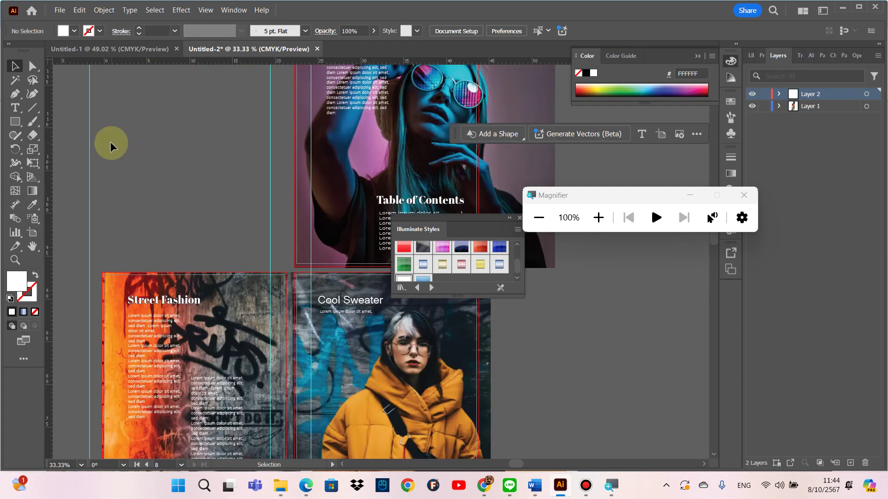
{"action": "scroll", "coordinate": [110, 141], "scroll_direction": "up", "scroll_amount": 2}
{"action": "left_click", "coordinate": [59, 10]}
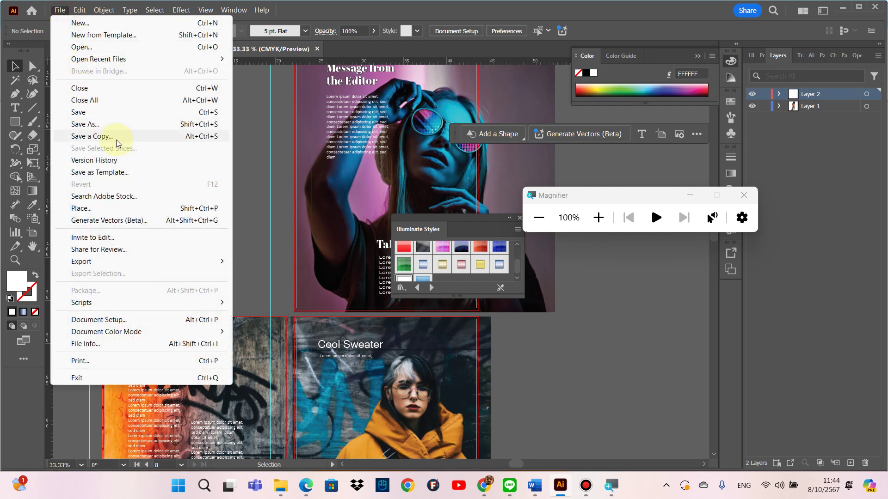
{"action": "left_click", "coordinate": [114, 127]}
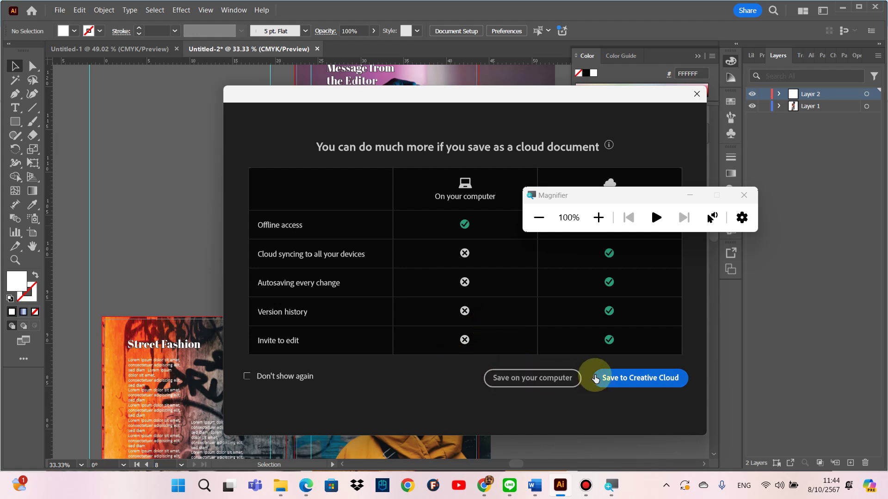
{"action": "left_click", "coordinate": [565, 380]}
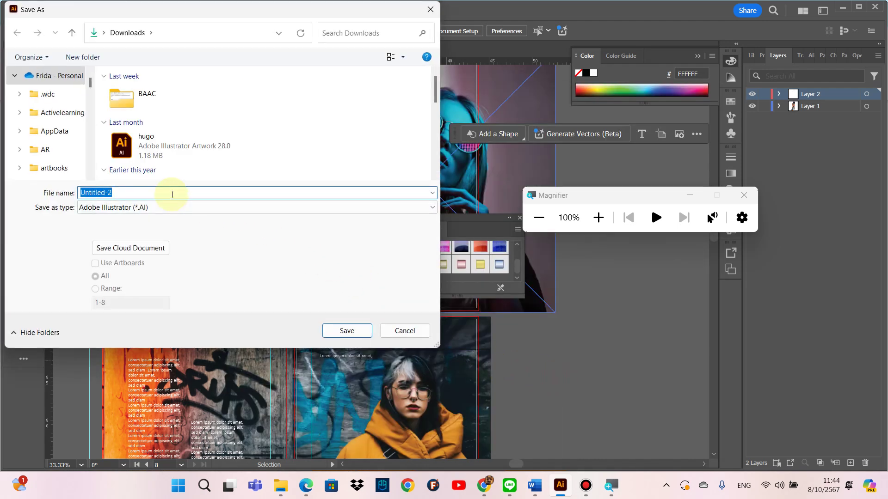
{"action": "left_click", "coordinate": [181, 208]}
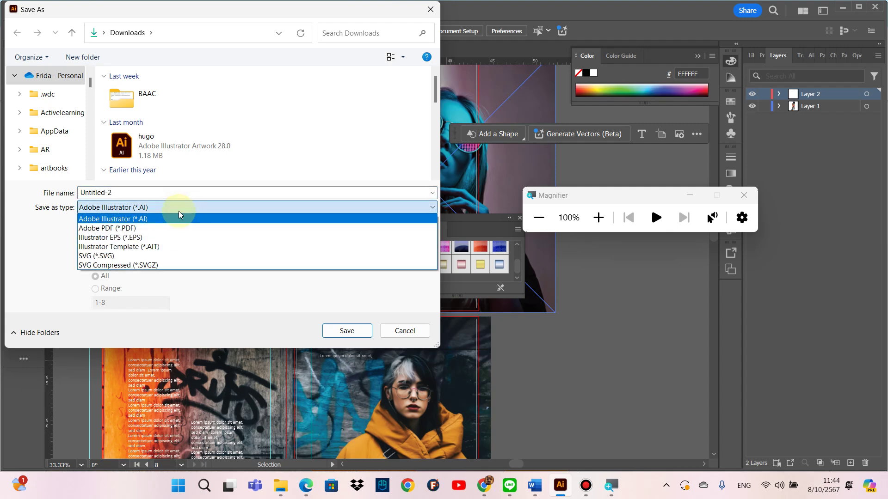
Step: Save the layout as an Adobe PDF named 'magazinetuturials' in Downloads
{"action": "left_click", "coordinate": [176, 228]}
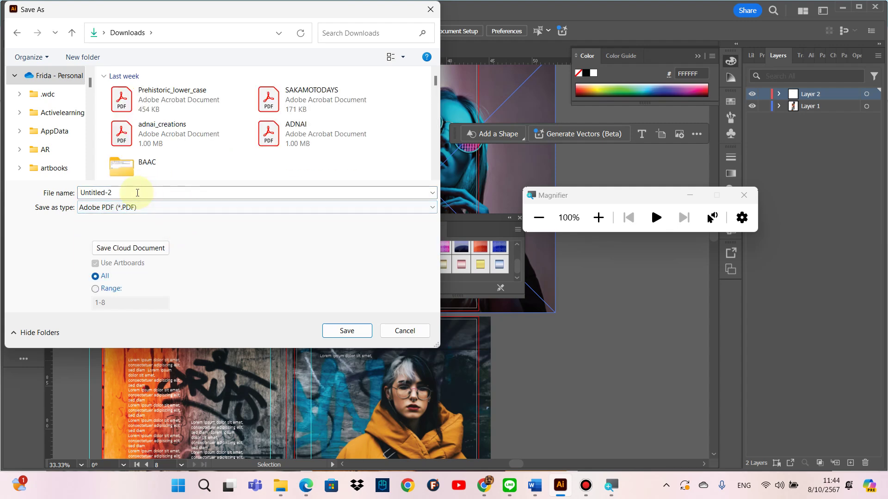
{"action": "left_click", "coordinate": [129, 193]}
{"action": "type", "text": "magazinetut"}
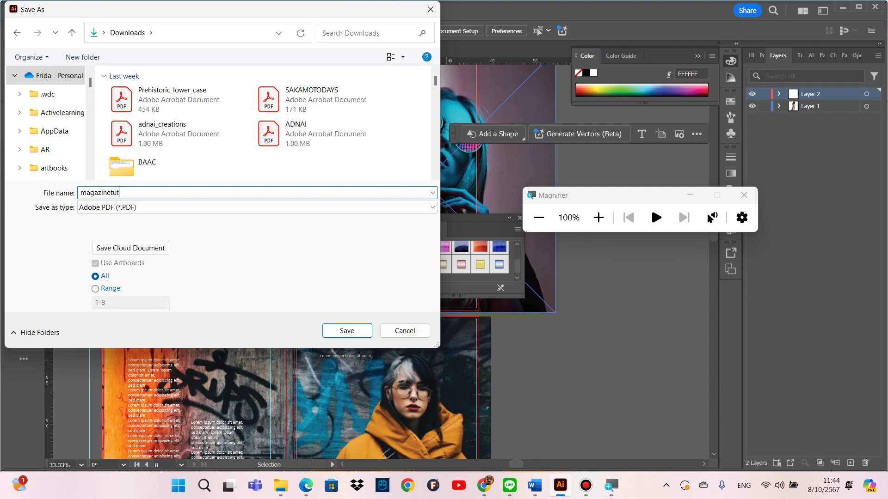
{"action": "type", "text": "ur"}
{"action": "type", "text": "ials"}
{"action": "left_click", "coordinate": [338, 331]}
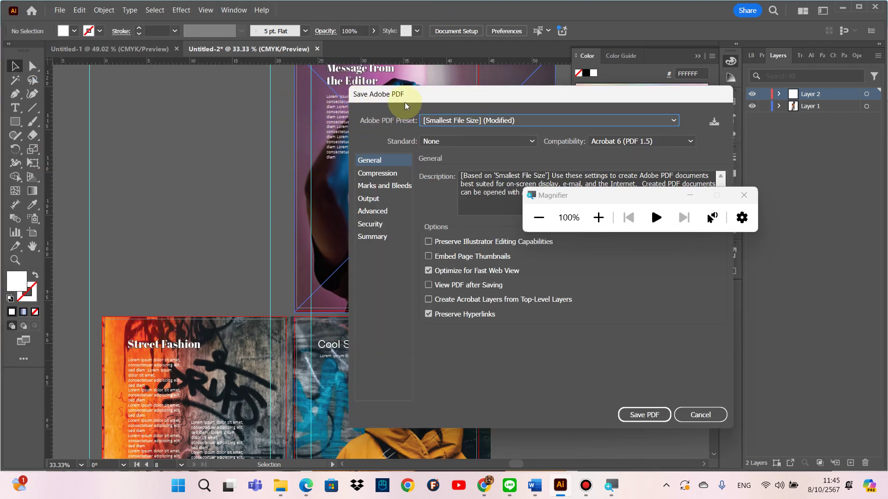
Step: Apply the [High Quality Print] PDF preset, then review its Compression and Marks and Bleeds settings
{"action": "left_click_drag", "start_coordinate": [405, 100], "coordinate": [154, 107]}
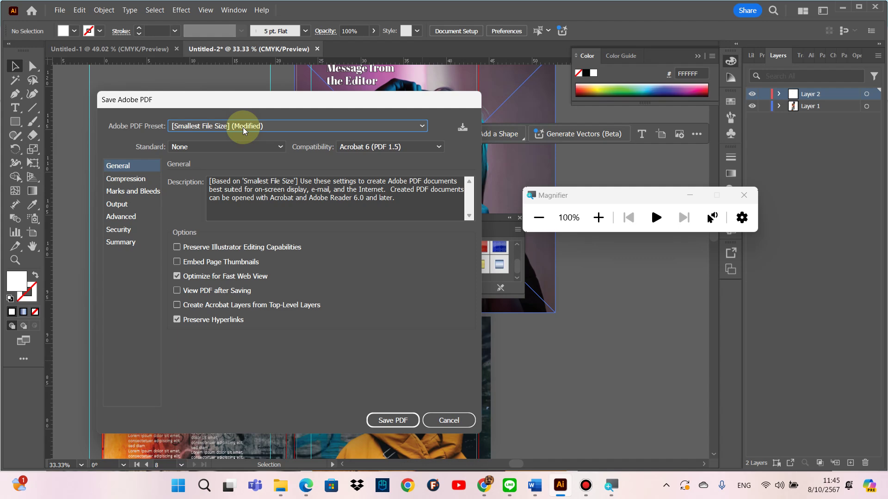
{"action": "left_click", "coordinate": [242, 127]}
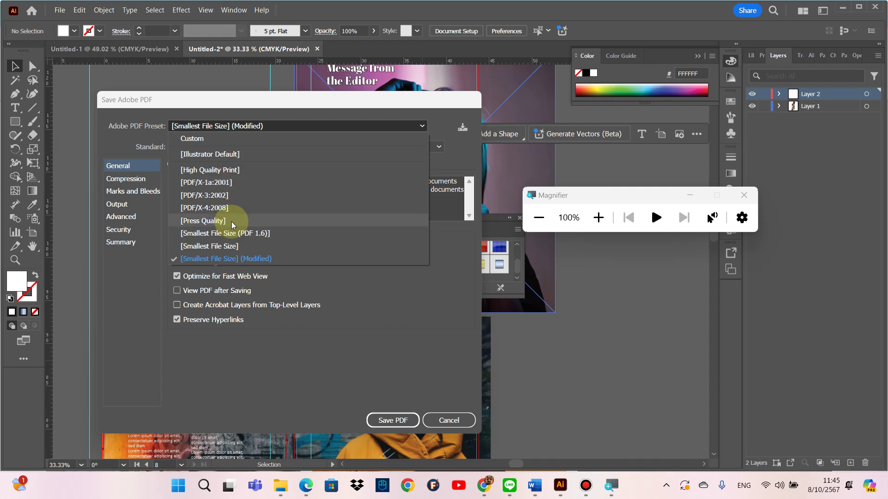
{"action": "left_click", "coordinate": [229, 170]}
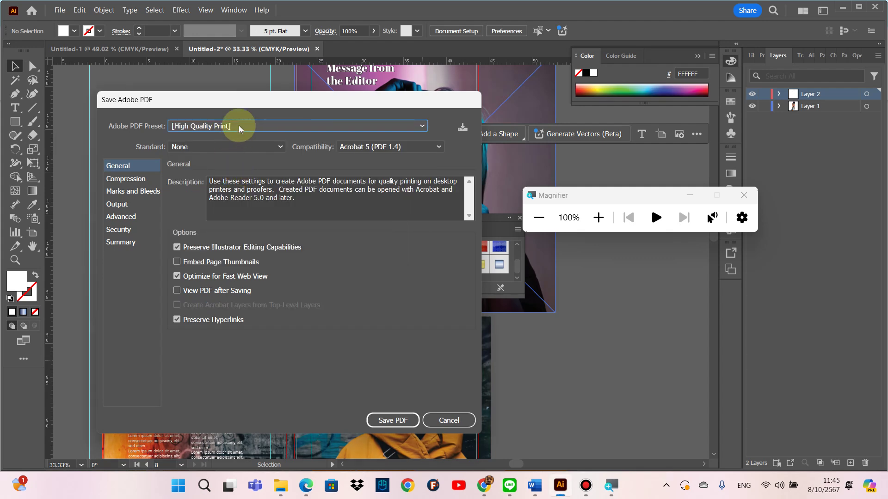
{"action": "left_click", "coordinate": [238, 126]}
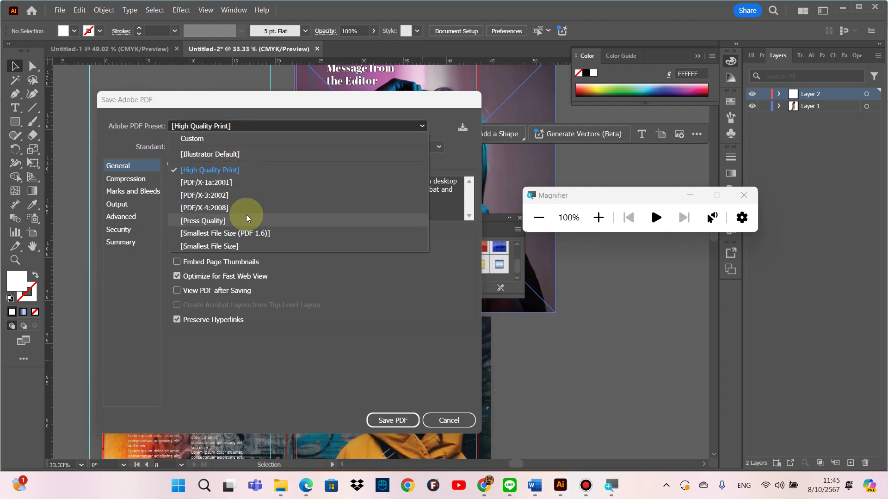
{"action": "left_click", "coordinate": [237, 169]}
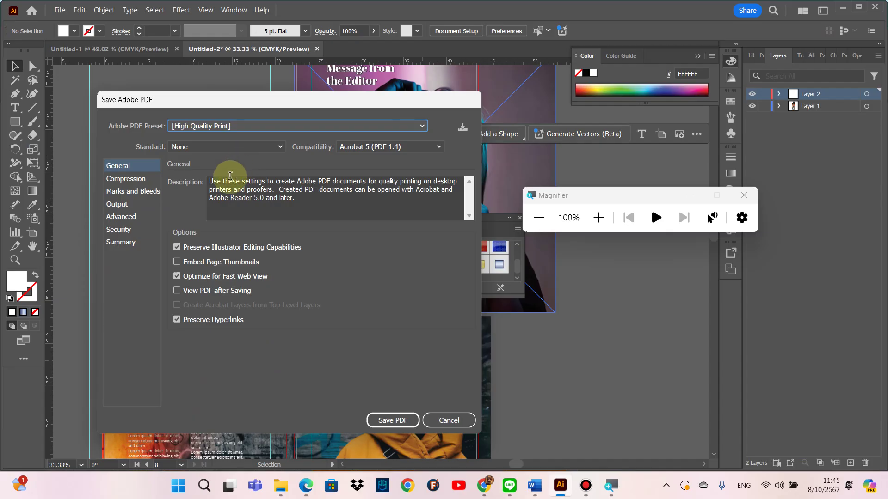
{"action": "left_click", "coordinate": [142, 179]}
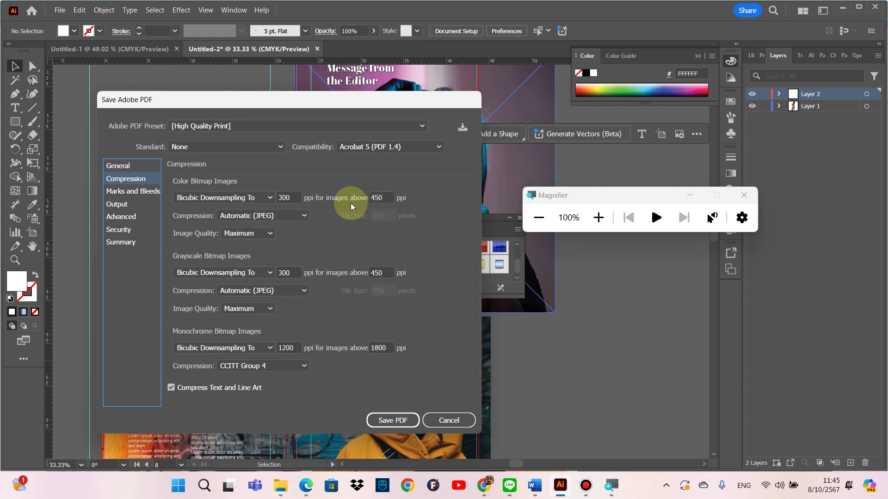
{"action": "left_click", "coordinate": [146, 191]}
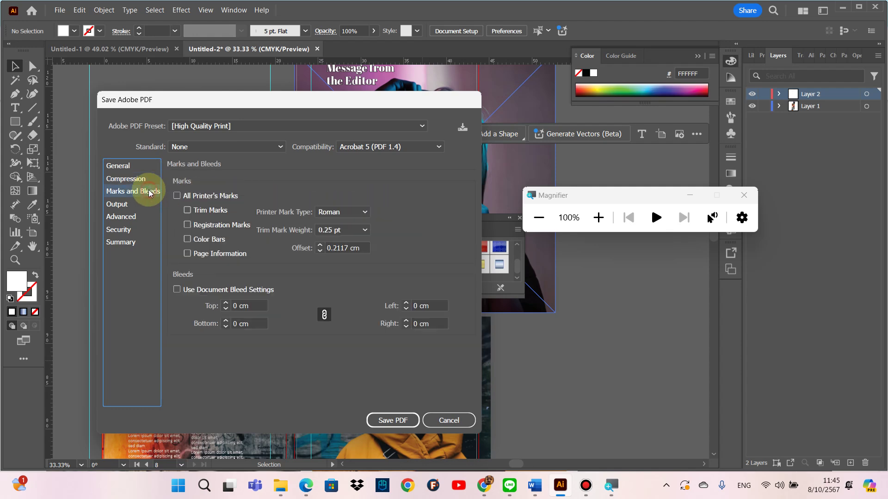
Step: Turn on all printer's marks and review the Output, Advanced, Security and Summary settings
{"action": "left_click", "coordinate": [177, 196]}
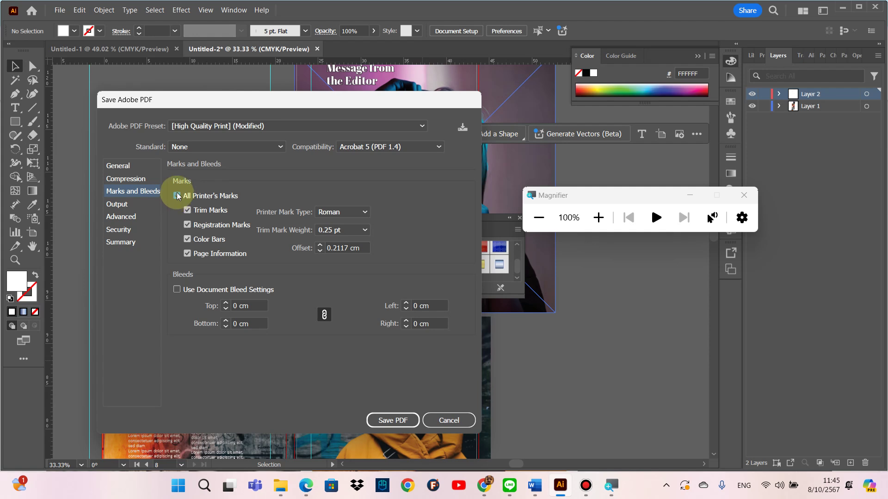
{"action": "left_click", "coordinate": [122, 204]}
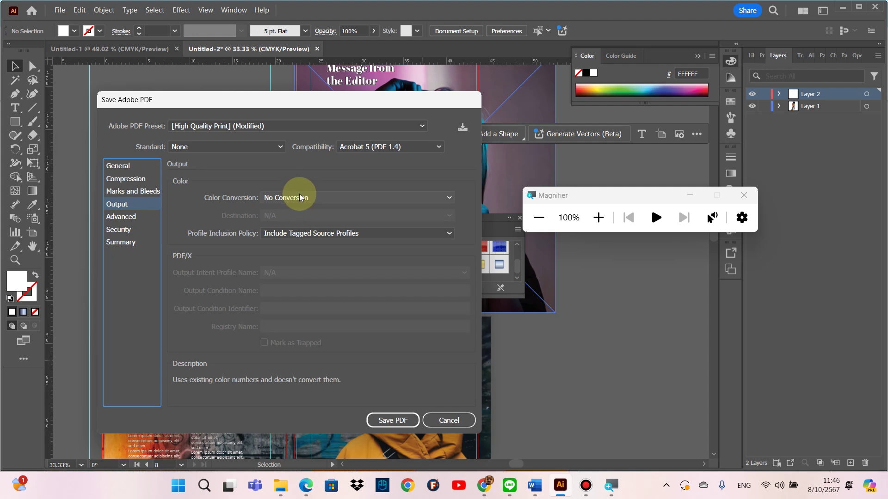
{"action": "left_click", "coordinate": [305, 199]}
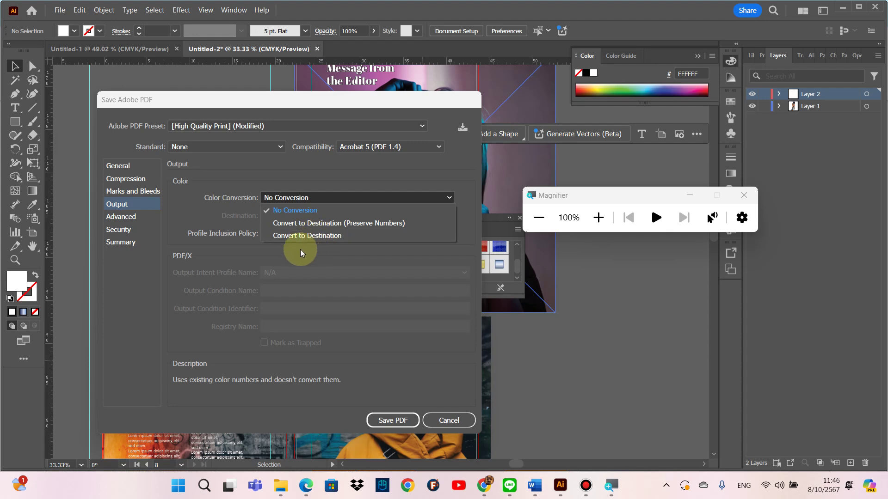
{"action": "left_click", "coordinate": [146, 221]}
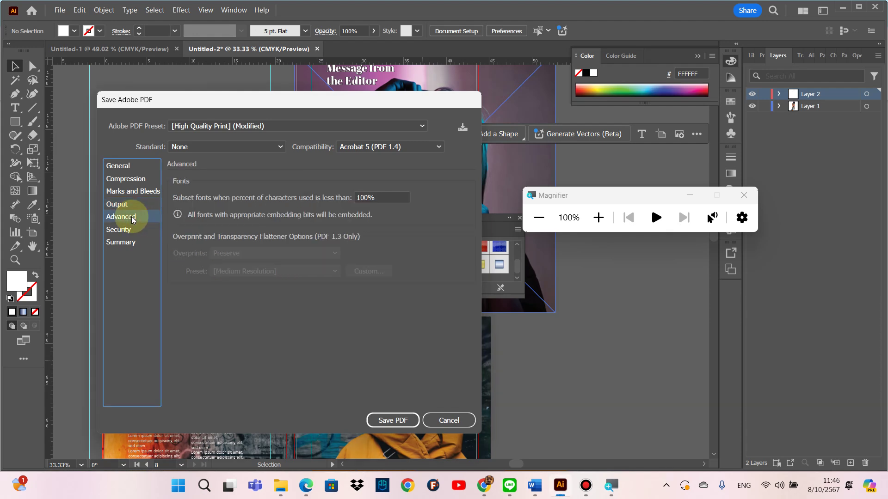
{"action": "left_click", "coordinate": [130, 234]}
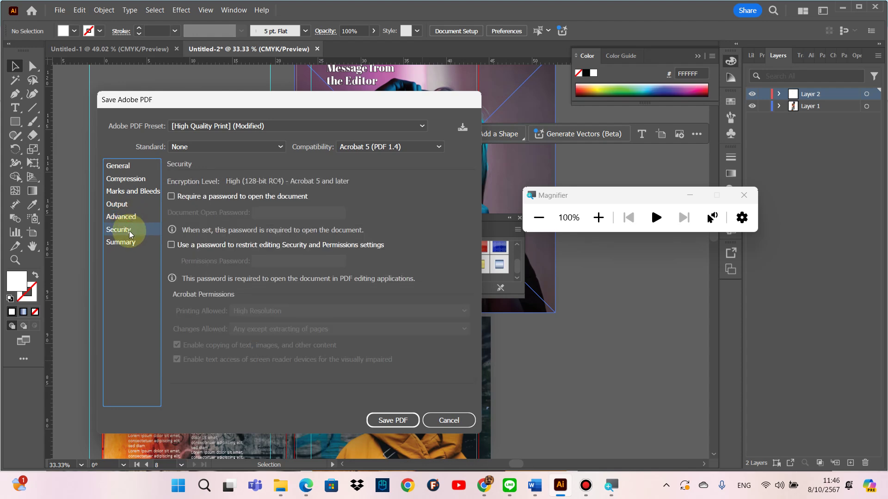
{"action": "left_click", "coordinate": [126, 244]}
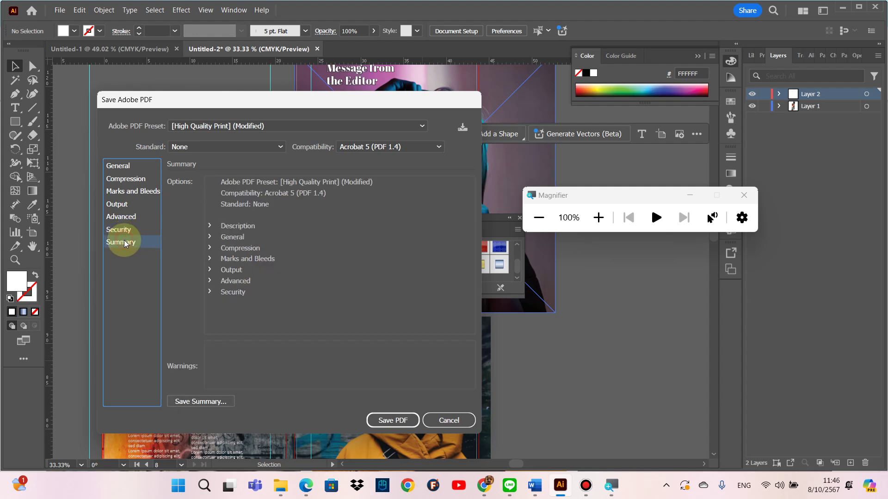
Step: Save the PDF, then find and open magazineturials.pdf in the Downloads folder
{"action": "left_click", "coordinate": [388, 420]}
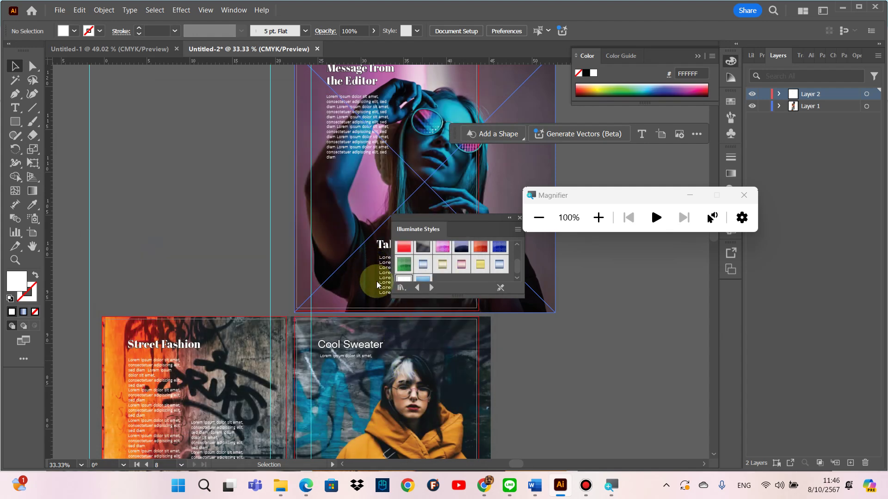
{"action": "left_click", "coordinate": [282, 485]}
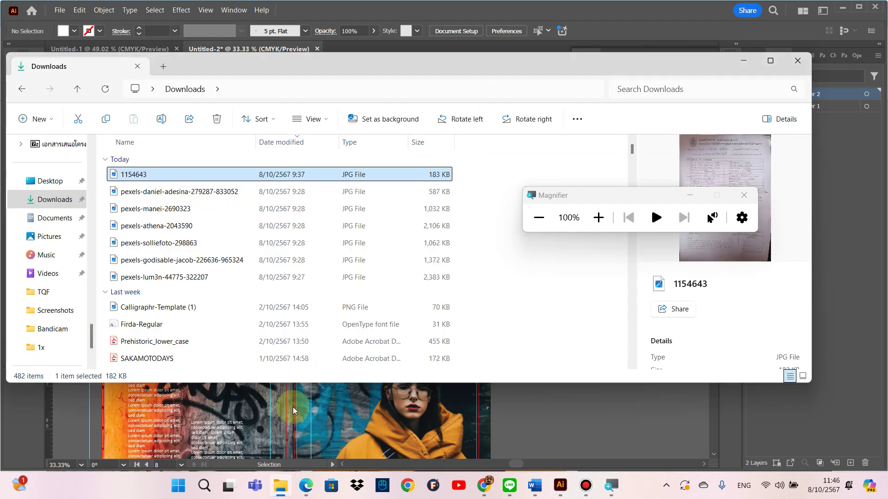
{"action": "left_click", "coordinate": [60, 200]}
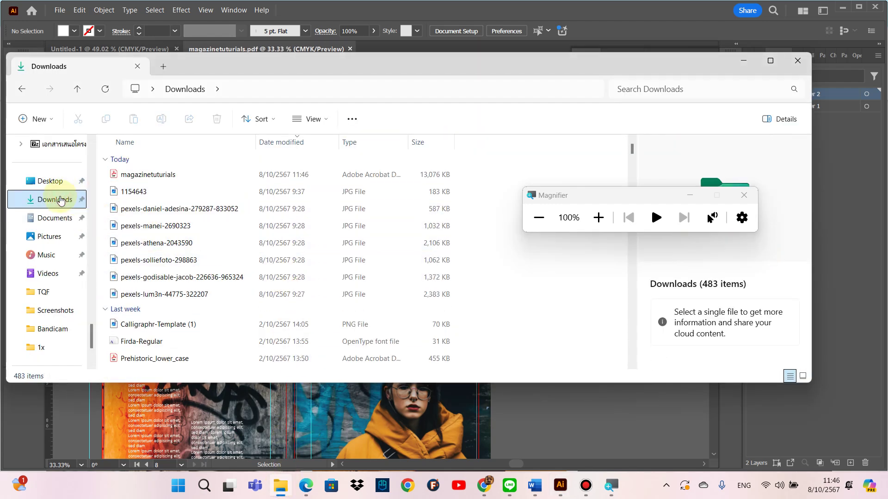
{"action": "left_click", "coordinate": [166, 176]}
{"action": "double_click", "coordinate": [348, 173]}
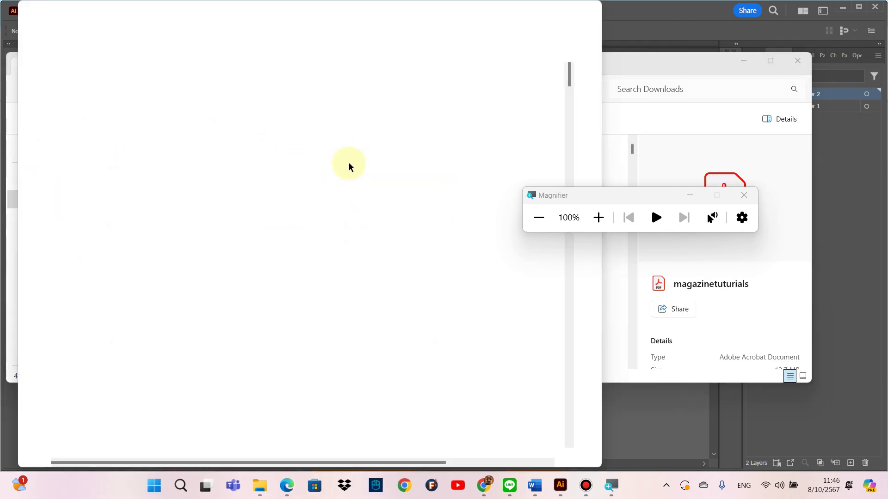
Step: Maximize the Acrobat window and return to the first page of magazineturials.pdf
{"action": "scroll", "coordinate": [341, 202], "scroll_direction": "down", "scroll_amount": 3}
{"action": "scroll", "coordinate": [340, 201], "scroll_direction": "down", "scroll_amount": 5}
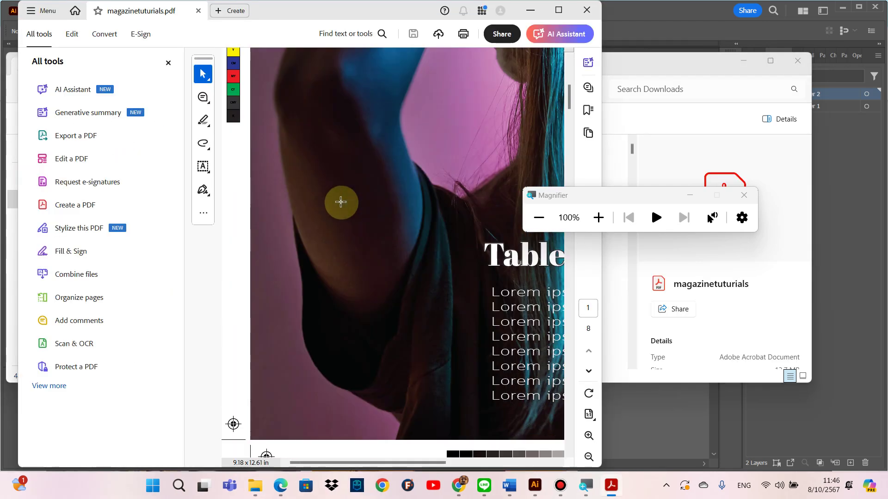
{"action": "scroll", "coordinate": [341, 201], "scroll_direction": "down", "scroll_amount": 5}
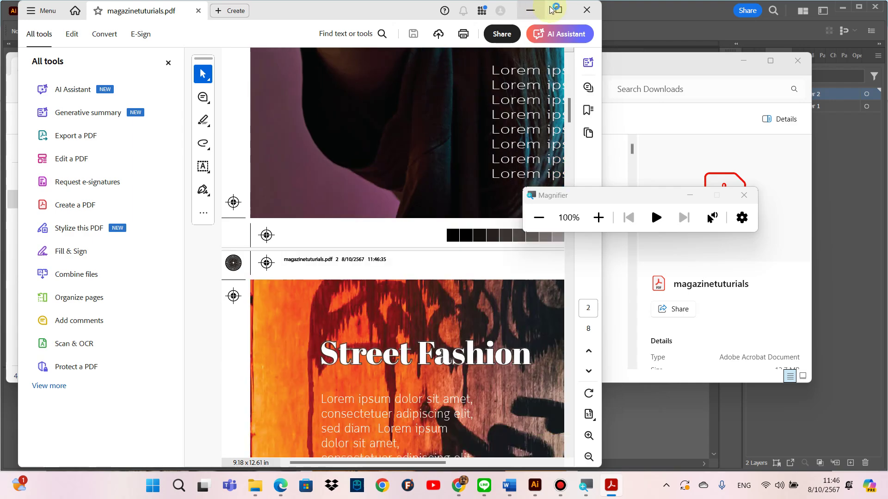
{"action": "left_click", "coordinate": [558, 9]}
{"action": "scroll", "coordinate": [458, 93], "scroll_direction": "up", "scroll_amount": 2}
{"action": "scroll", "coordinate": [448, 92], "scroll_direction": "up", "scroll_amount": 5}
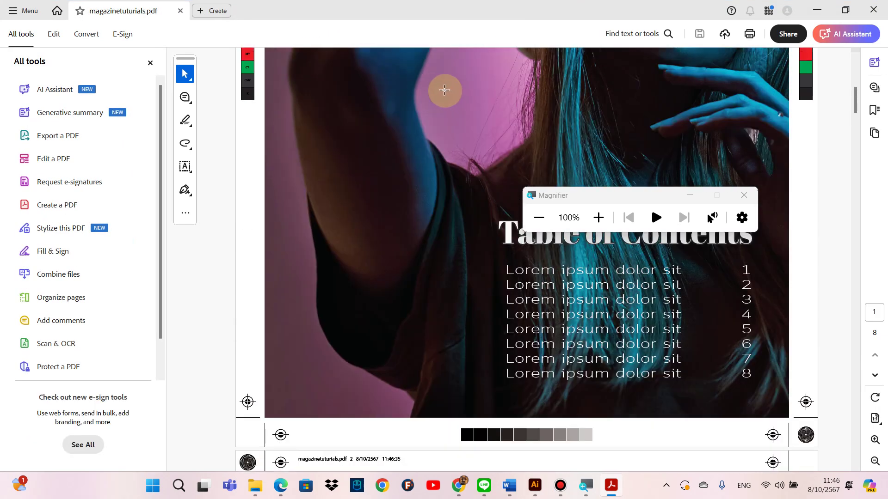
{"action": "scroll", "coordinate": [442, 91], "scroll_direction": "up", "scroll_amount": 4}
{"action": "scroll", "coordinate": [434, 89], "scroll_direction": "up", "scroll_amount": 2}
{"action": "scroll", "coordinate": [434, 89], "scroll_direction": "up", "scroll_amount": 3}
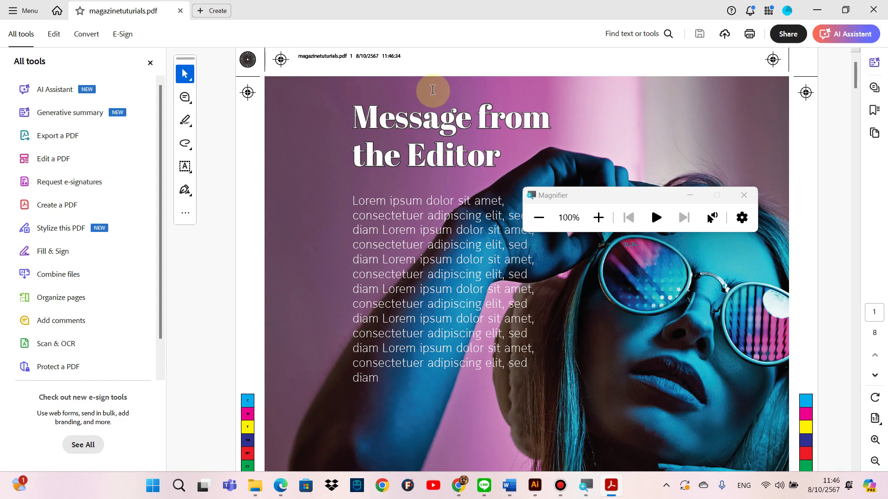
Step: Scroll through all eight pages, checking the printer's marks and colour bars
{"action": "scroll", "coordinate": [425, 90], "scroll_direction": "down", "scroll_amount": 5}
{"action": "scroll", "coordinate": [407, 93], "scroll_direction": "down", "scroll_amount": 3}
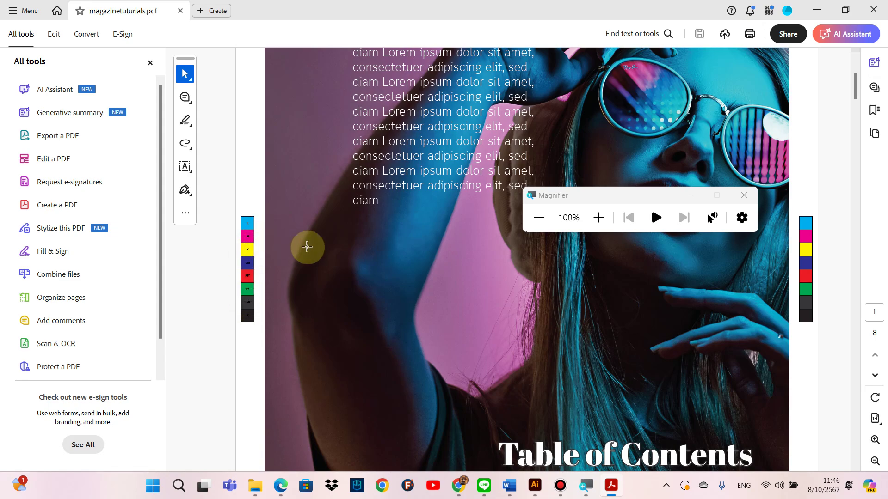
{"action": "scroll", "coordinate": [320, 264], "scroll_direction": "down", "scroll_amount": 2}
{"action": "scroll", "coordinate": [320, 263], "scroll_direction": "down", "scroll_amount": 3}
{"action": "scroll", "coordinate": [321, 262], "scroll_direction": "down", "scroll_amount": 3}
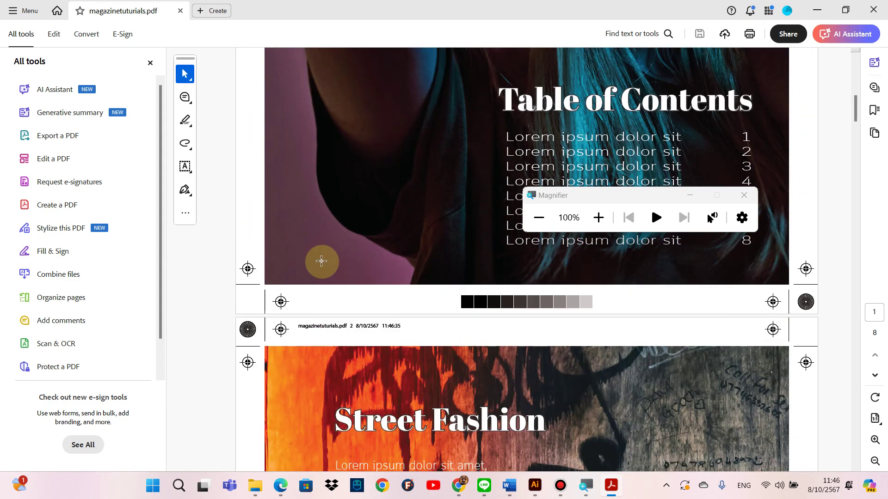
{"action": "scroll", "coordinate": [321, 261], "scroll_direction": "down", "scroll_amount": 5}
{"action": "scroll", "coordinate": [321, 260], "scroll_direction": "down", "scroll_amount": 5}
{"action": "scroll", "coordinate": [321, 259], "scroll_direction": "down", "scroll_amount": 5}
{"action": "scroll", "coordinate": [321, 258], "scroll_direction": "down", "scroll_amount": 5}
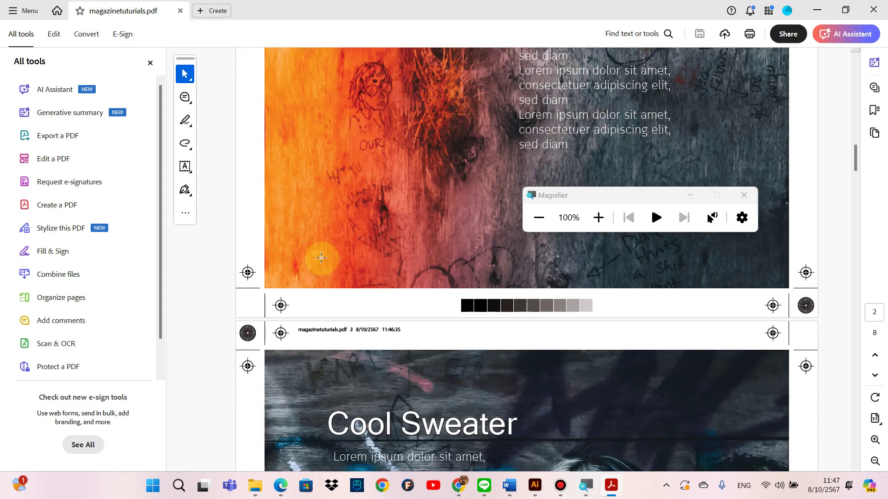
{"action": "scroll", "coordinate": [322, 257], "scroll_direction": "down", "scroll_amount": 5}
{"action": "scroll", "coordinate": [322, 256], "scroll_direction": "down", "scroll_amount": 5}
{"action": "scroll", "coordinate": [322, 256], "scroll_direction": "down", "scroll_amount": 5}
{"action": "scroll", "coordinate": [322, 256], "scroll_direction": "down", "scroll_amount": 5}
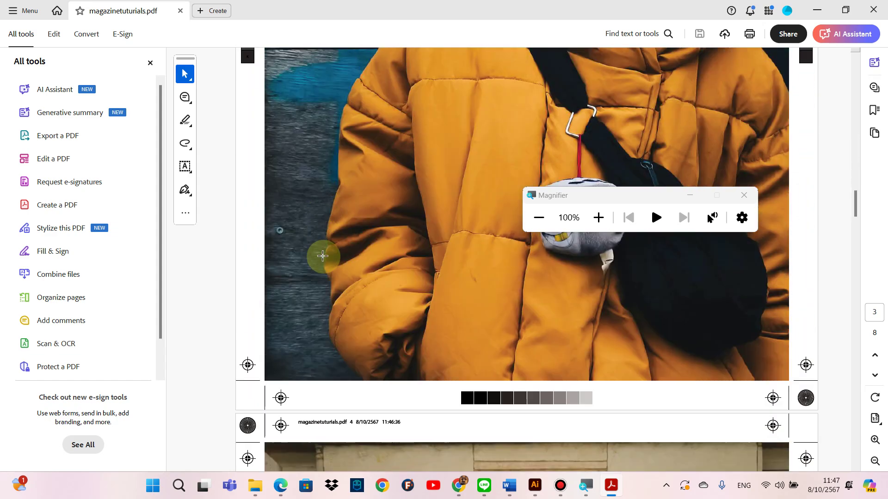
{"action": "scroll", "coordinate": [323, 256], "scroll_direction": "down", "scroll_amount": 5}
{"action": "scroll", "coordinate": [322, 256], "scroll_direction": "down", "scroll_amount": 5}
{"action": "scroll", "coordinate": [322, 256], "scroll_direction": "down", "scroll_amount": 5}
{"action": "scroll", "coordinate": [322, 255], "scroll_direction": "down", "scroll_amount": 5}
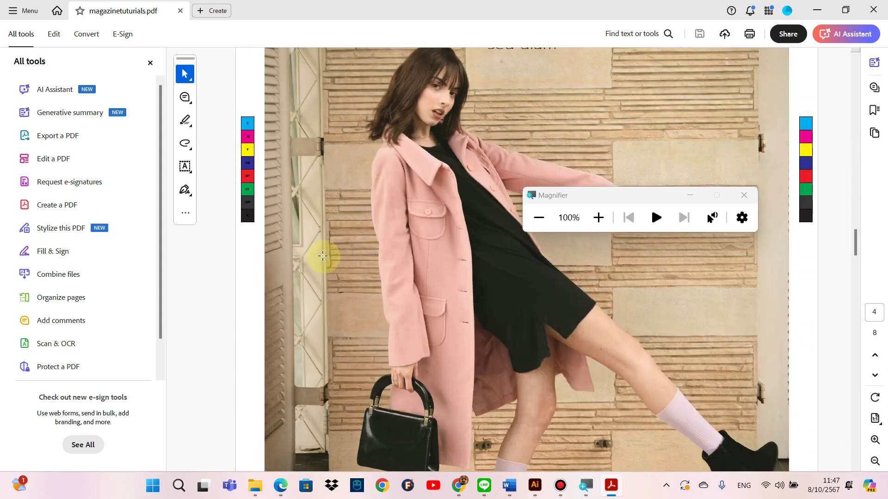
{"action": "scroll", "coordinate": [322, 255], "scroll_direction": "down", "scroll_amount": 5}
{"action": "scroll", "coordinate": [322, 255], "scroll_direction": "down", "scroll_amount": 5}
{"action": "scroll", "coordinate": [322, 255], "scroll_direction": "down", "scroll_amount": 5}
{"action": "scroll", "coordinate": [322, 256], "scroll_direction": "down", "scroll_amount": 5}
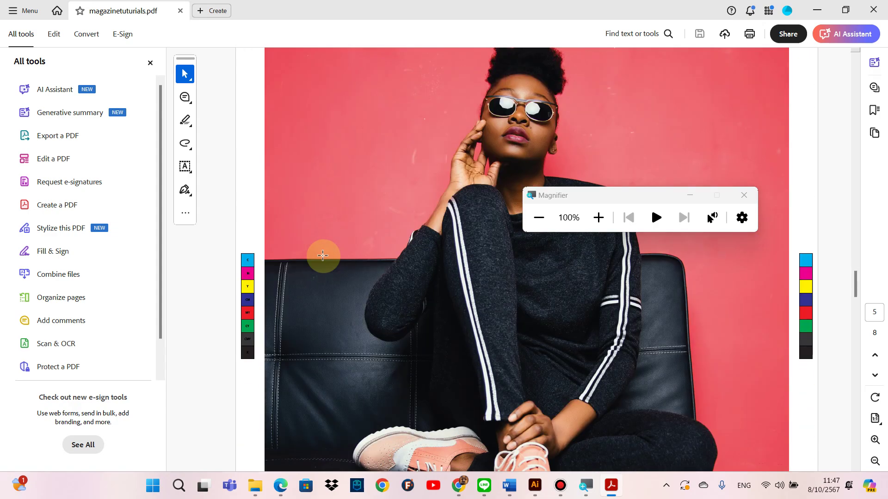
{"action": "scroll", "coordinate": [322, 255], "scroll_direction": "down", "scroll_amount": 5}
{"action": "scroll", "coordinate": [322, 255], "scroll_direction": "down", "scroll_amount": 5}
{"action": "scroll", "coordinate": [322, 256], "scroll_direction": "down", "scroll_amount": 5}
{"action": "scroll", "coordinate": [322, 256], "scroll_direction": "down", "scroll_amount": 5}
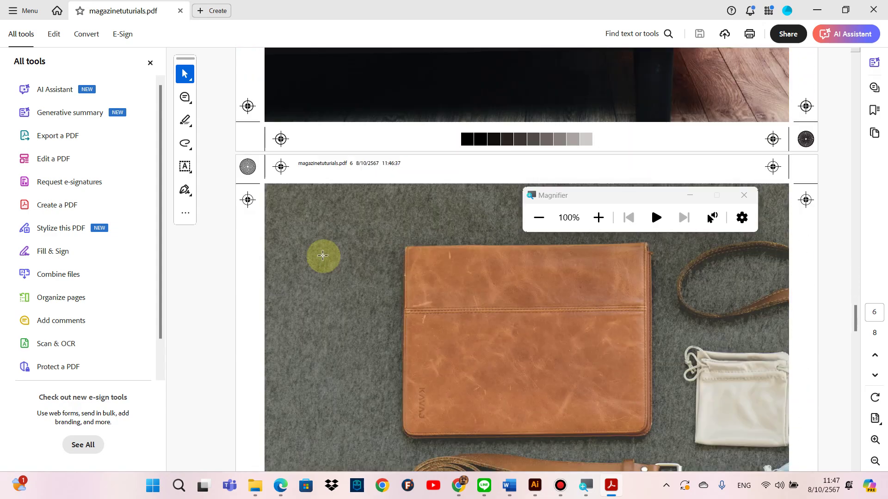
{"action": "scroll", "coordinate": [323, 256], "scroll_direction": "down", "scroll_amount": 5}
{"action": "scroll", "coordinate": [322, 256], "scroll_direction": "down", "scroll_amount": 5}
{"action": "scroll", "coordinate": [322, 255], "scroll_direction": "down", "scroll_amount": 5}
{"action": "scroll", "coordinate": [323, 256], "scroll_direction": "down", "scroll_amount": 5}
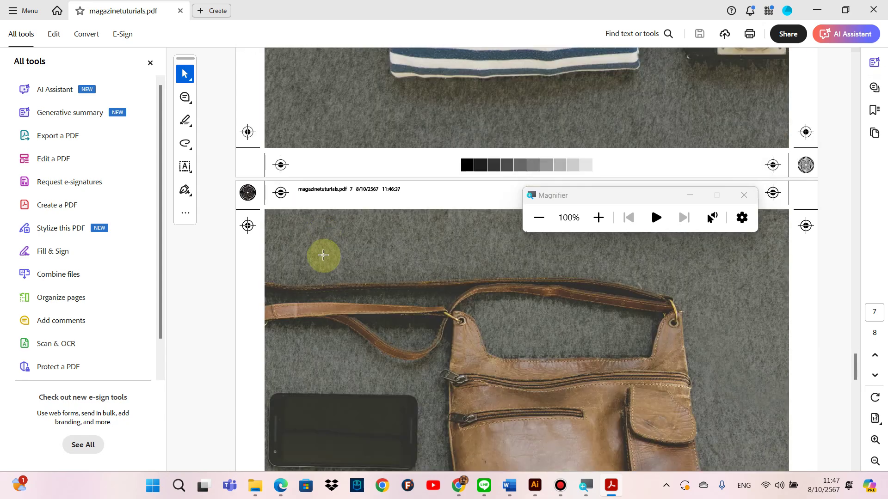
{"action": "scroll", "coordinate": [322, 256], "scroll_direction": "down", "scroll_amount": 5}
{"action": "scroll", "coordinate": [323, 255], "scroll_direction": "down", "scroll_amount": 5}
{"action": "scroll", "coordinate": [322, 254], "scroll_direction": "down", "scroll_amount": 5}
{"action": "scroll", "coordinate": [322, 255], "scroll_direction": "down", "scroll_amount": 5}
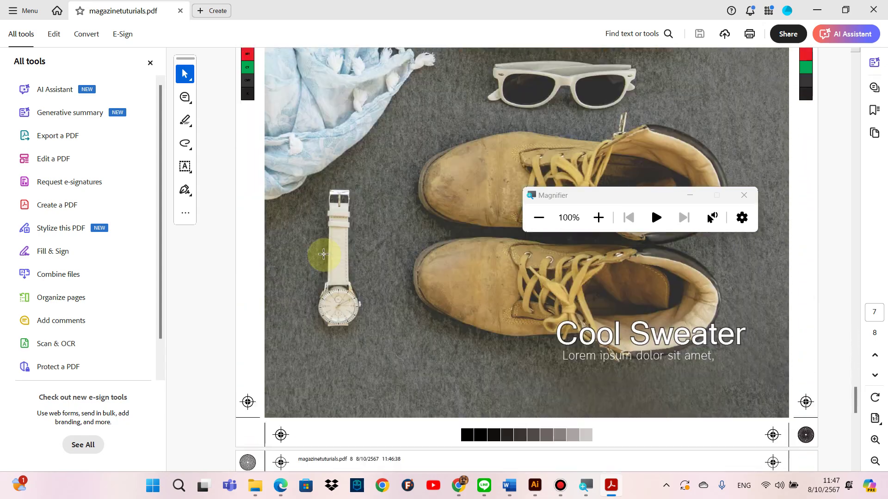
{"action": "scroll", "coordinate": [323, 254], "scroll_direction": "down", "scroll_amount": 5}
{"action": "scroll", "coordinate": [323, 254], "scroll_direction": "down", "scroll_amount": 2}
{"action": "scroll", "coordinate": [323, 253], "scroll_direction": "down", "scroll_amount": 3}
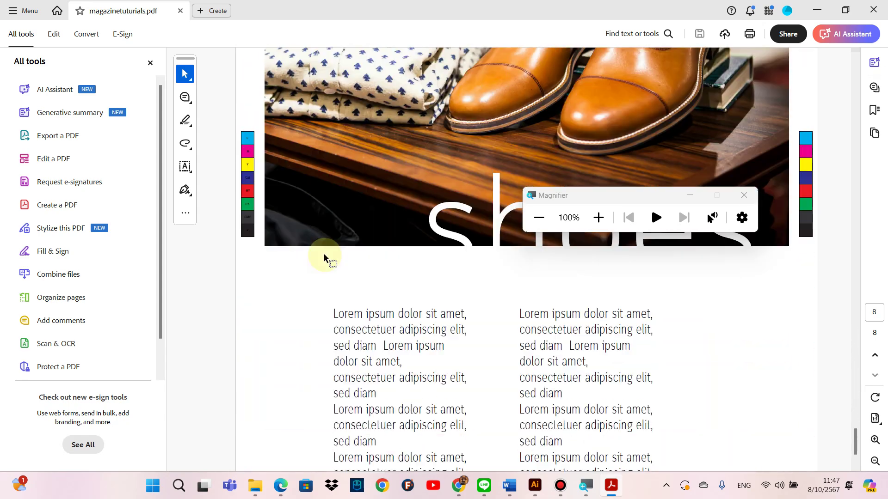
{"action": "scroll", "coordinate": [323, 254], "scroll_direction": "down", "scroll_amount": 3}
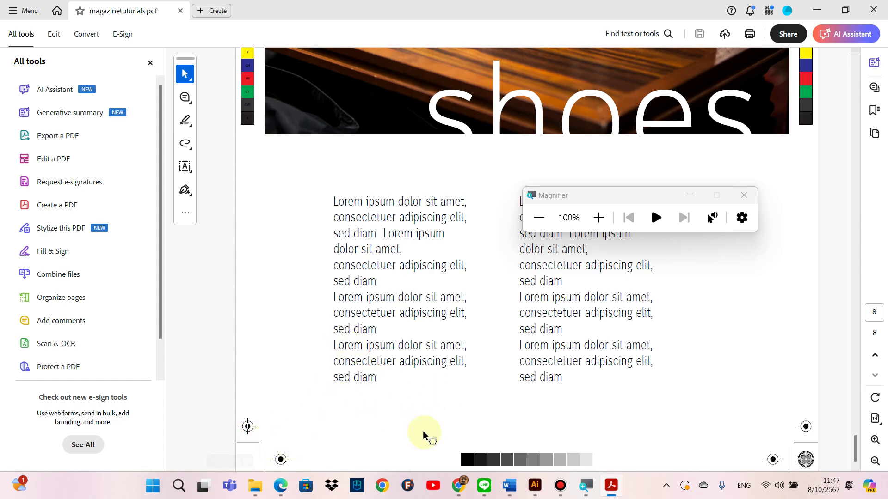
{"action": "scroll", "coordinate": [635, 418], "scroll_direction": "up", "scroll_amount": 2}
{"action": "scroll", "coordinate": [555, 342], "scroll_direction": "up", "scroll_amount": 3}
{"action": "scroll", "coordinate": [536, 329], "scroll_direction": "up", "scroll_amount": 5}
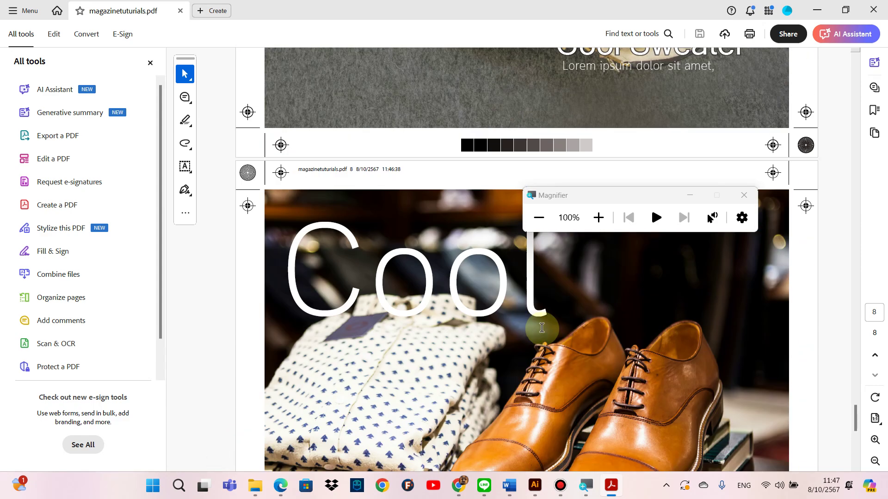
{"action": "scroll", "coordinate": [529, 325], "scroll_direction": "up", "scroll_amount": 3}
{"action": "scroll", "coordinate": [527, 321], "scroll_direction": "up", "scroll_amount": 5}
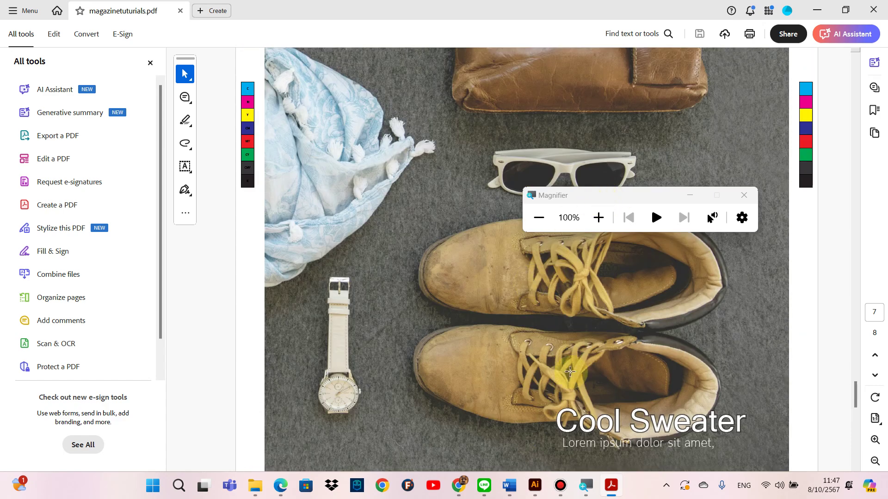
{"action": "left_click", "coordinate": [561, 489]}
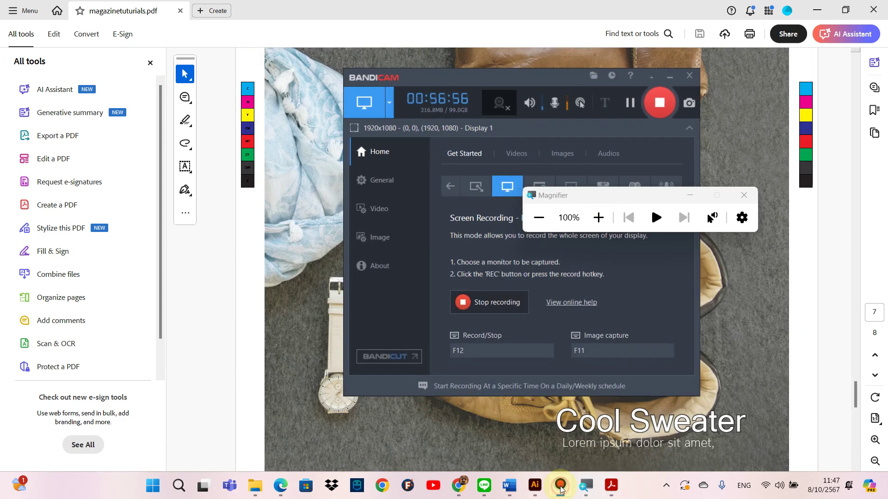